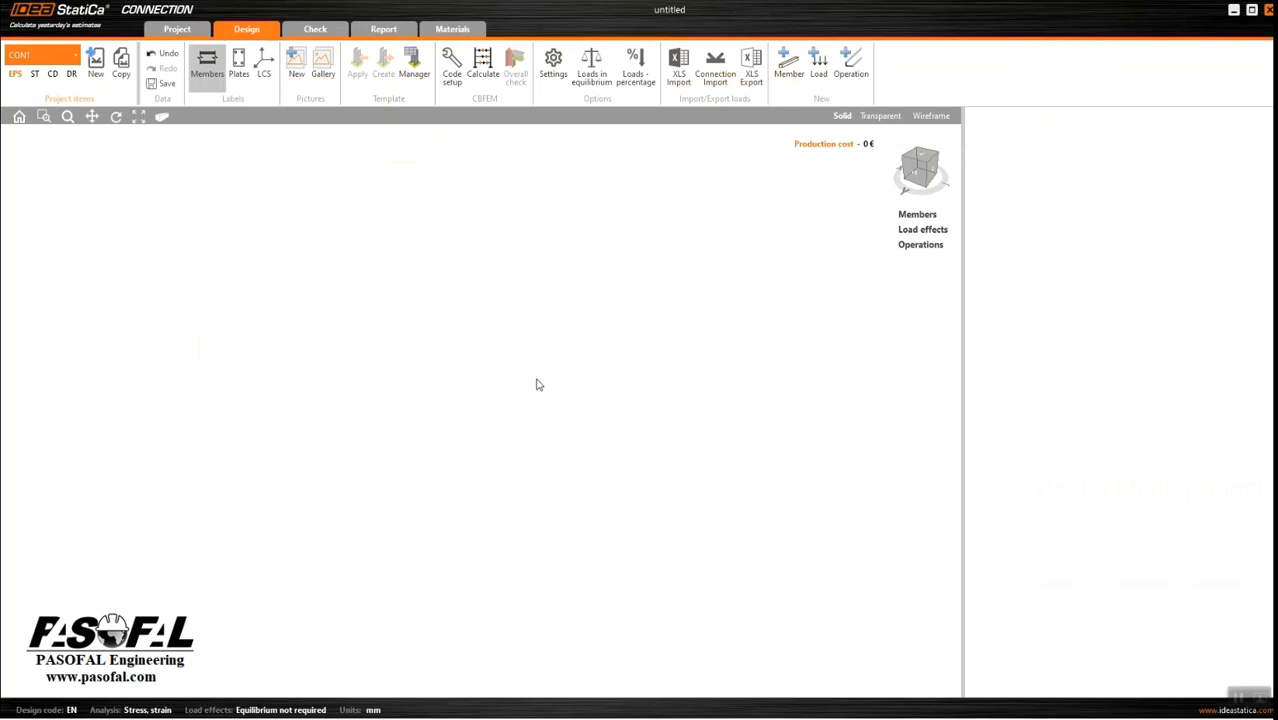
# Step: Add a new member with the rolled IPE300 cross-section
pyautogui.click(787, 75)
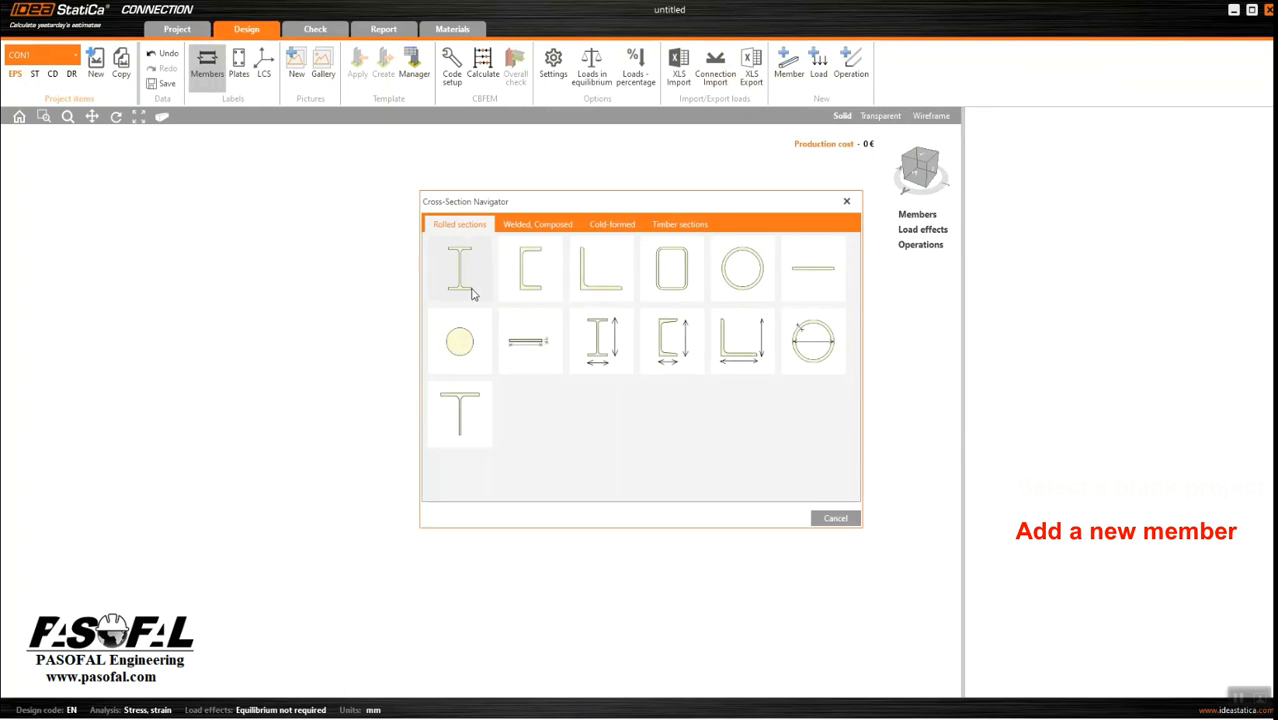
pyautogui.click(462, 268)
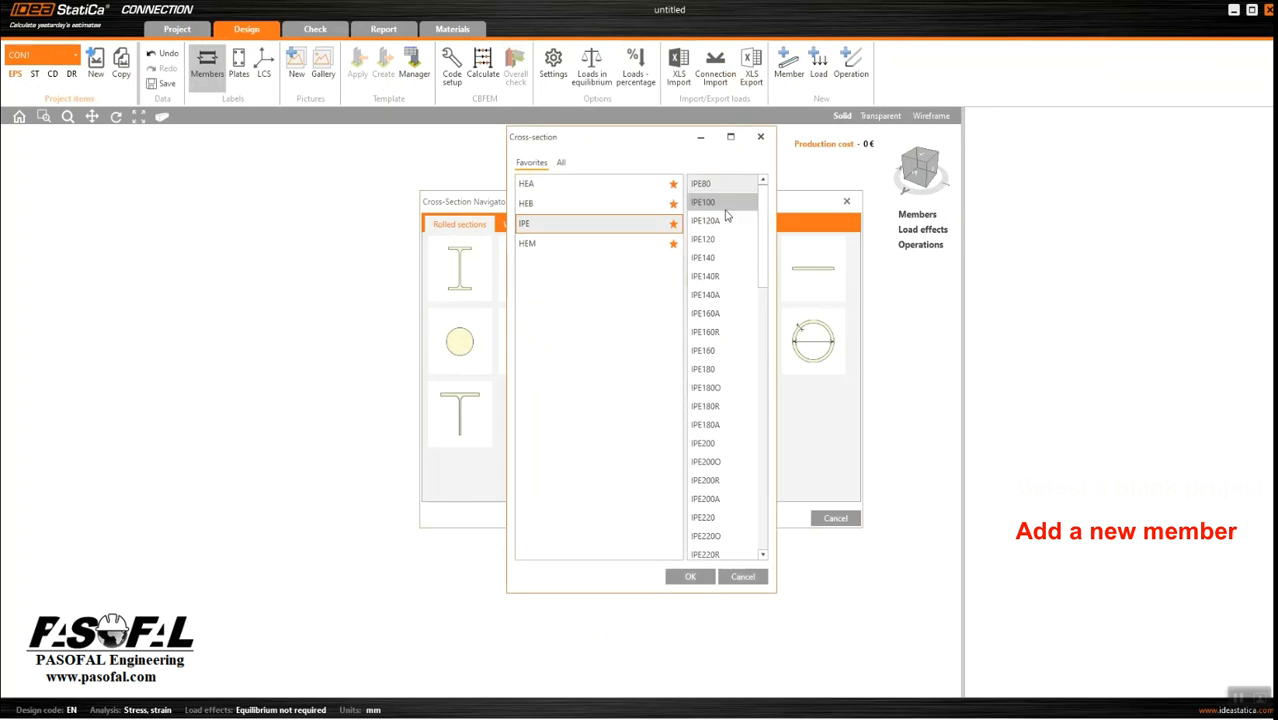
pyautogui.scroll(-3, 712, 470)
pyautogui.scroll(-3, 725, 424)
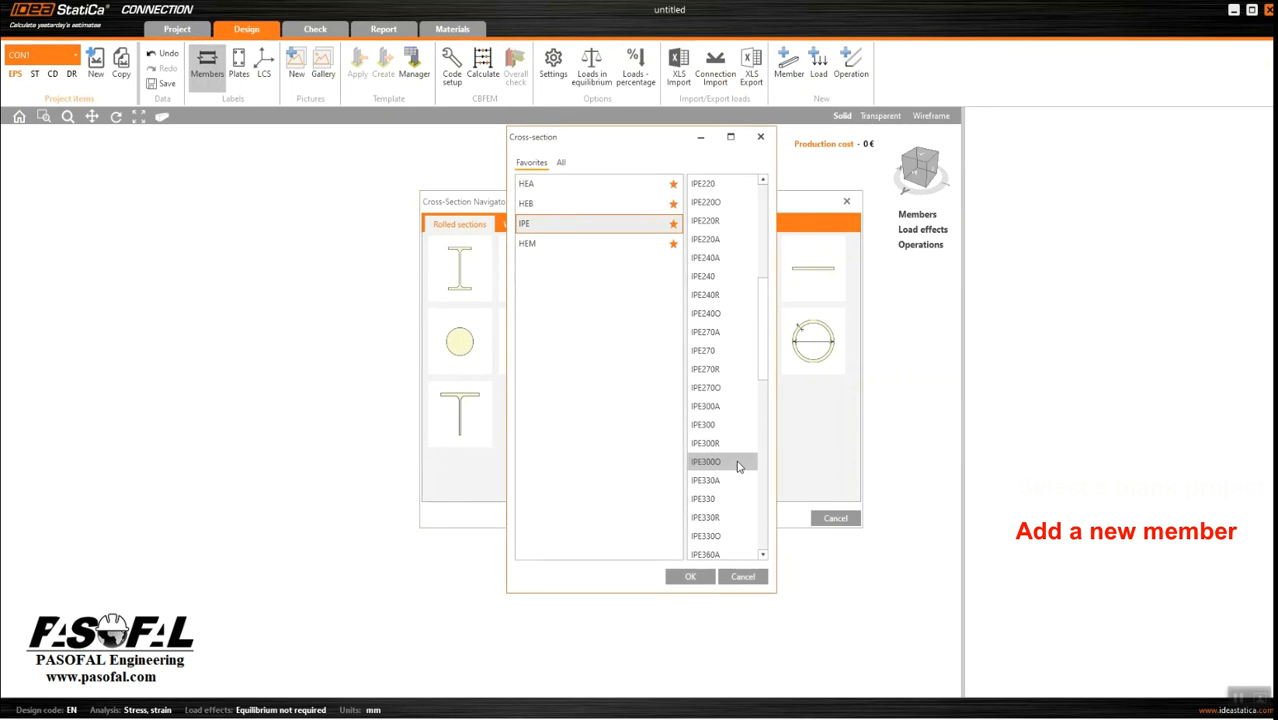
pyautogui.click(705, 424)
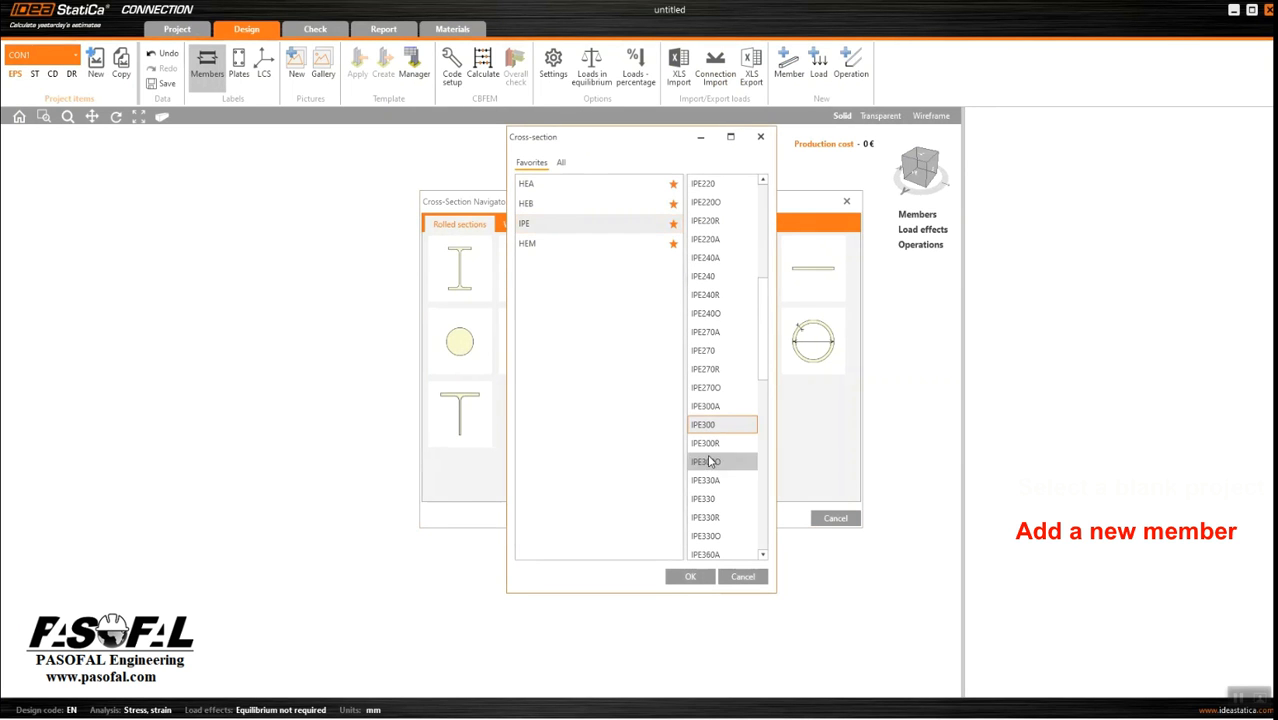
pyautogui.click(688, 576)
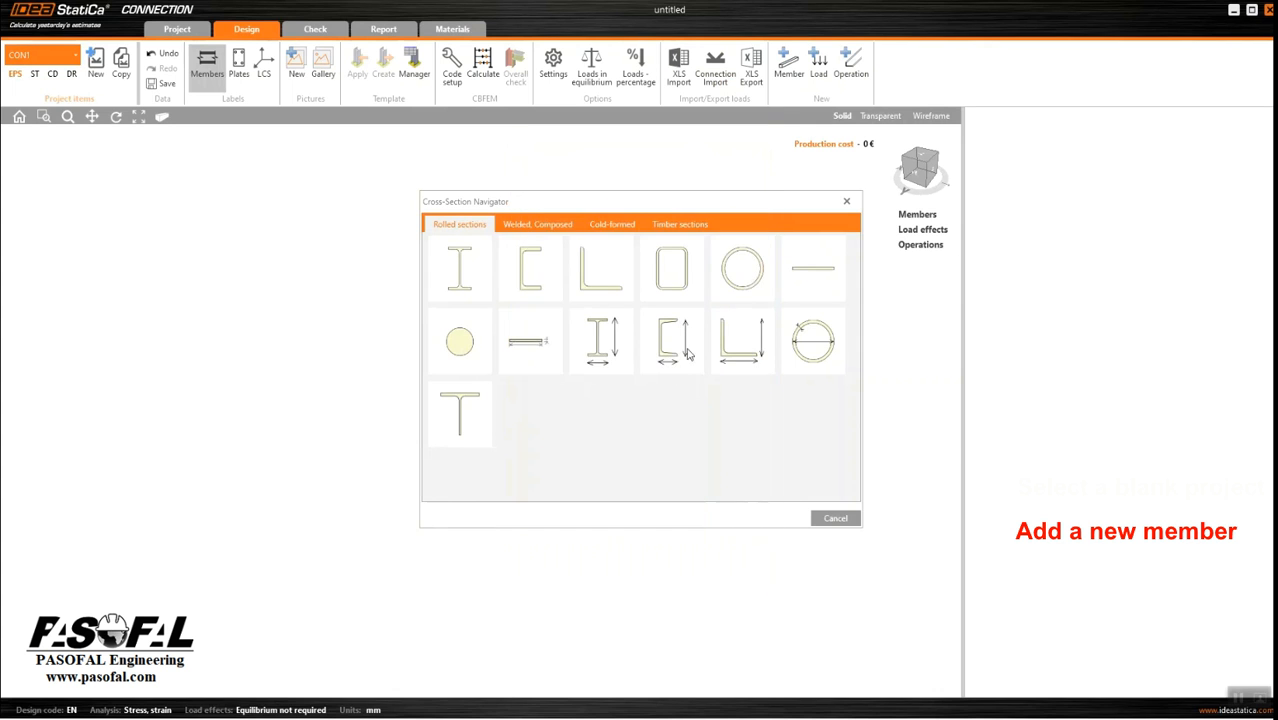
pyautogui.scroll(-5, 530, 364)
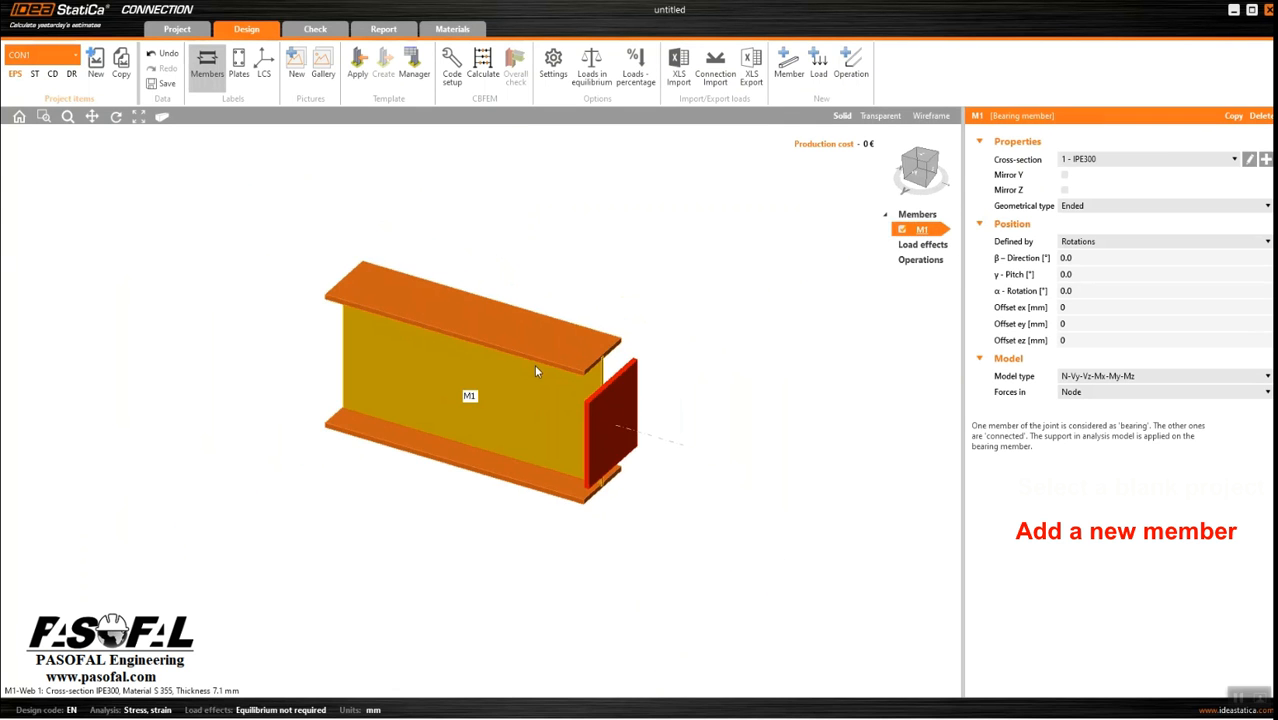
# Step: Set the pitch of member M1 to 90°
pyautogui.click(1087, 275)
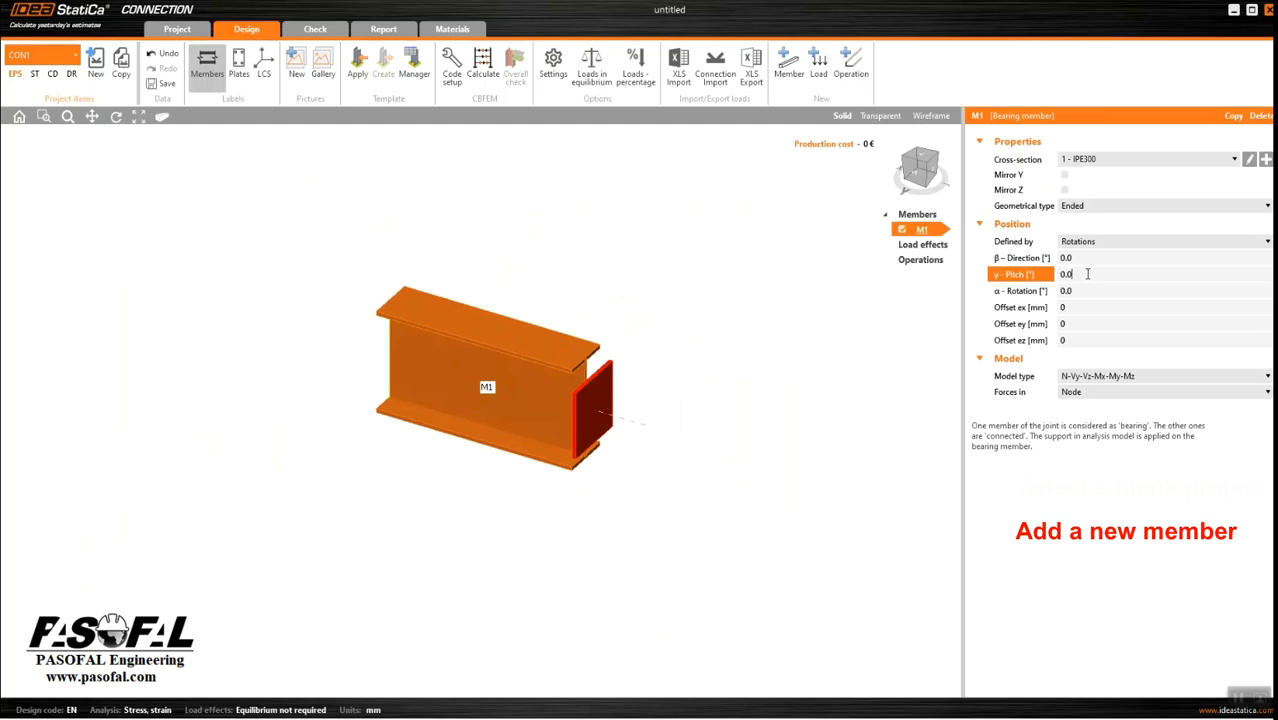
pyautogui.write('90')
pyautogui.click(1083, 258)
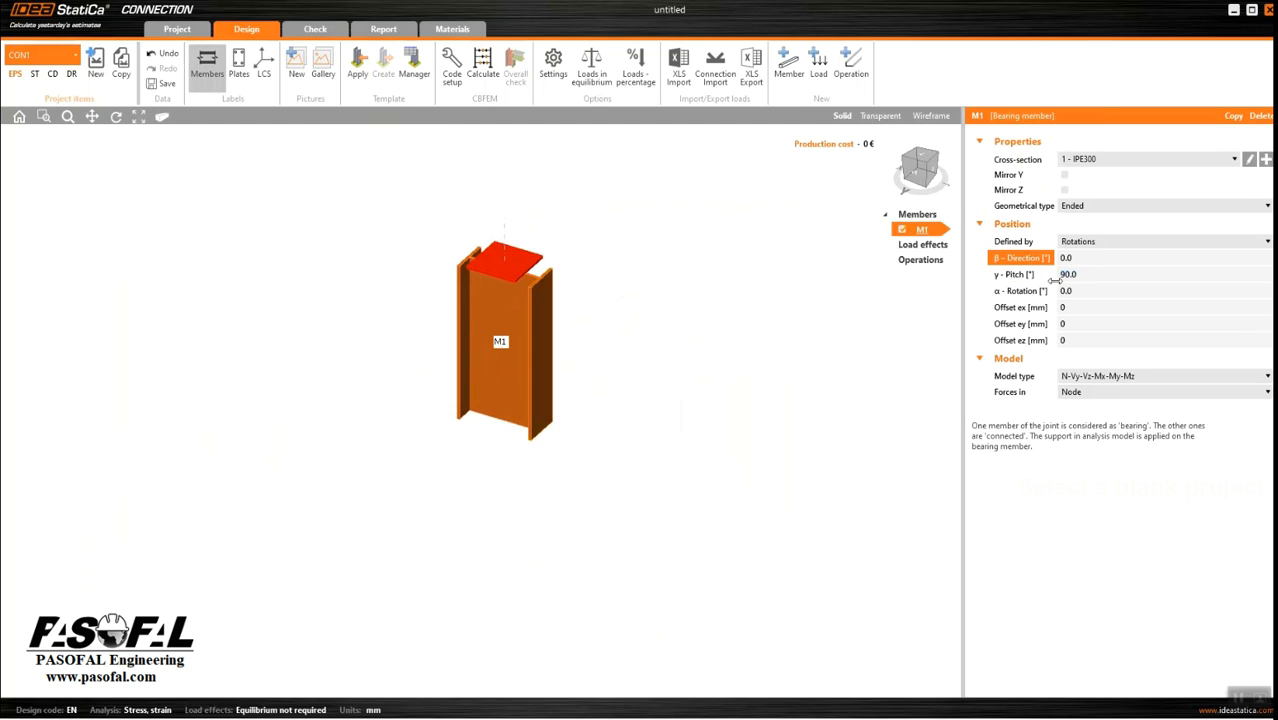
# Step: Set the pitch of member M1 to -90° so it stands vertically
pyautogui.click(1063, 273)
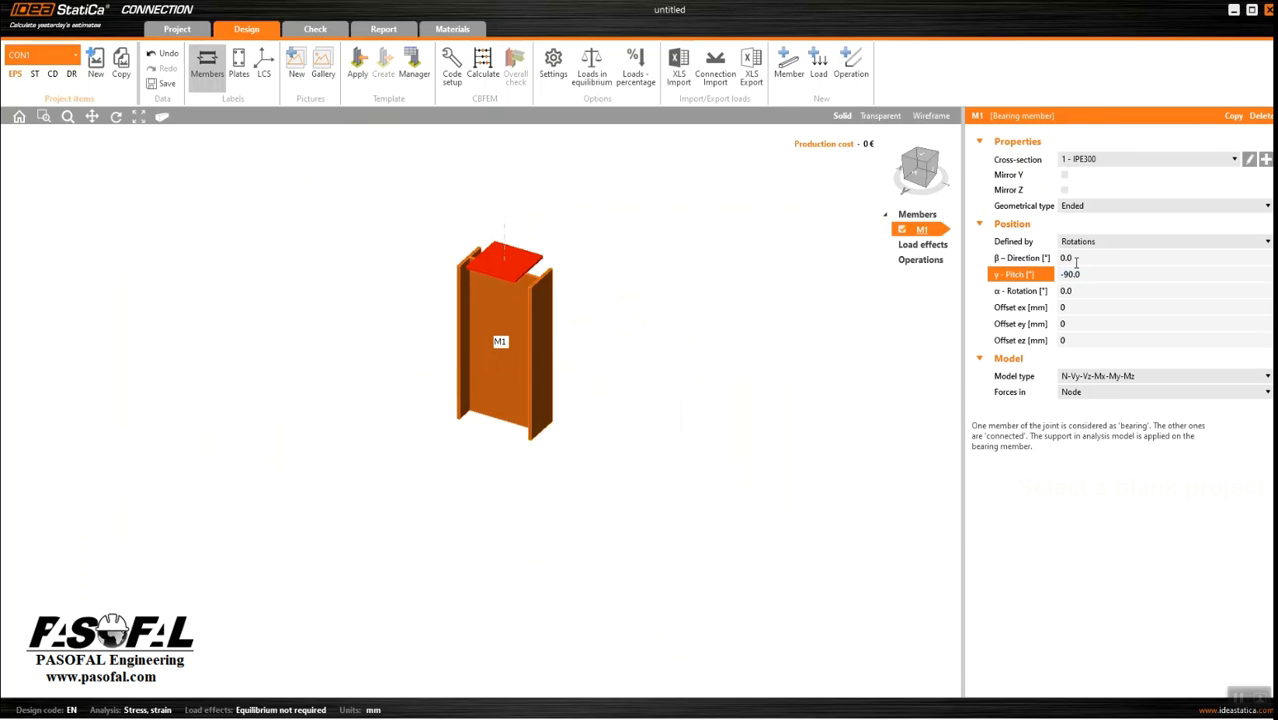
pyautogui.click(1076, 260)
pyautogui.scroll(-3, 612, 330)
pyautogui.scroll(6, 548, 390)
pyautogui.scroll(-1, 463, 314)
pyautogui.scroll(-1, 553, 275)
pyautogui.scroll(2, 541, 372)
pyautogui.scroll(-1, 539, 370)
# Step: Try the Continuous geometrical type on member M1, and return it to Ended
pyautogui.click(1093, 207)
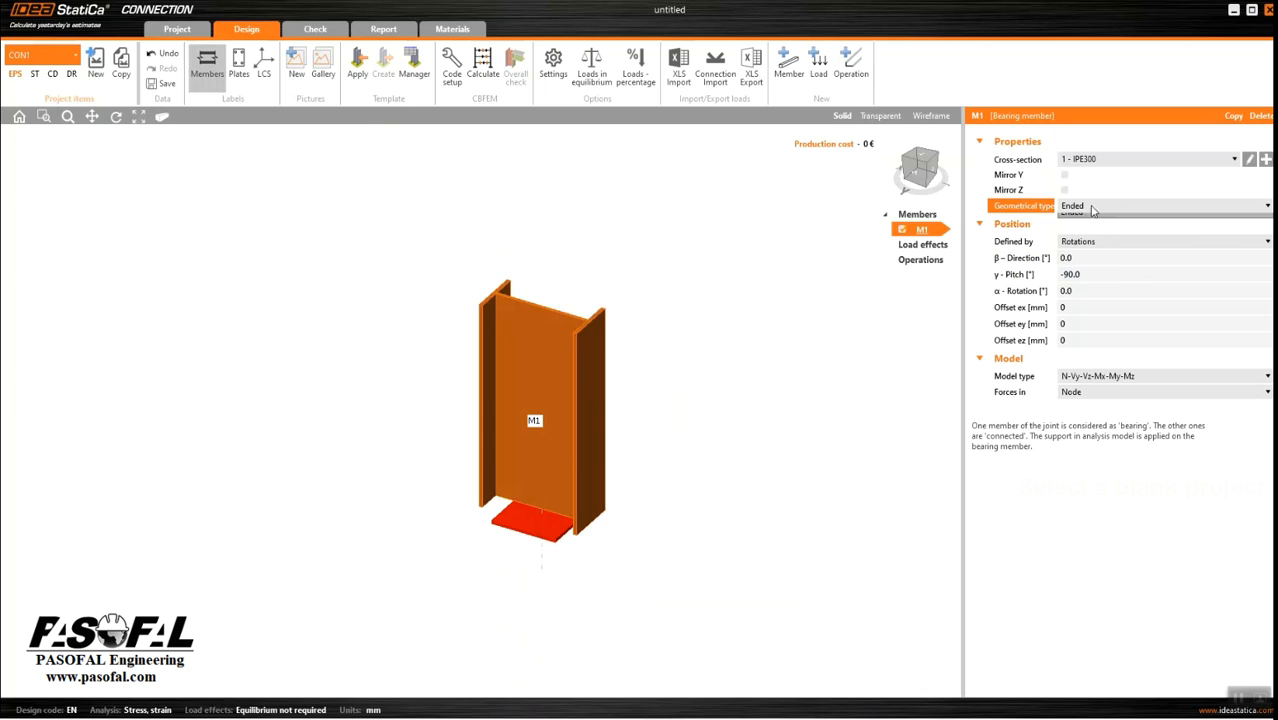
pyautogui.click(1088, 221)
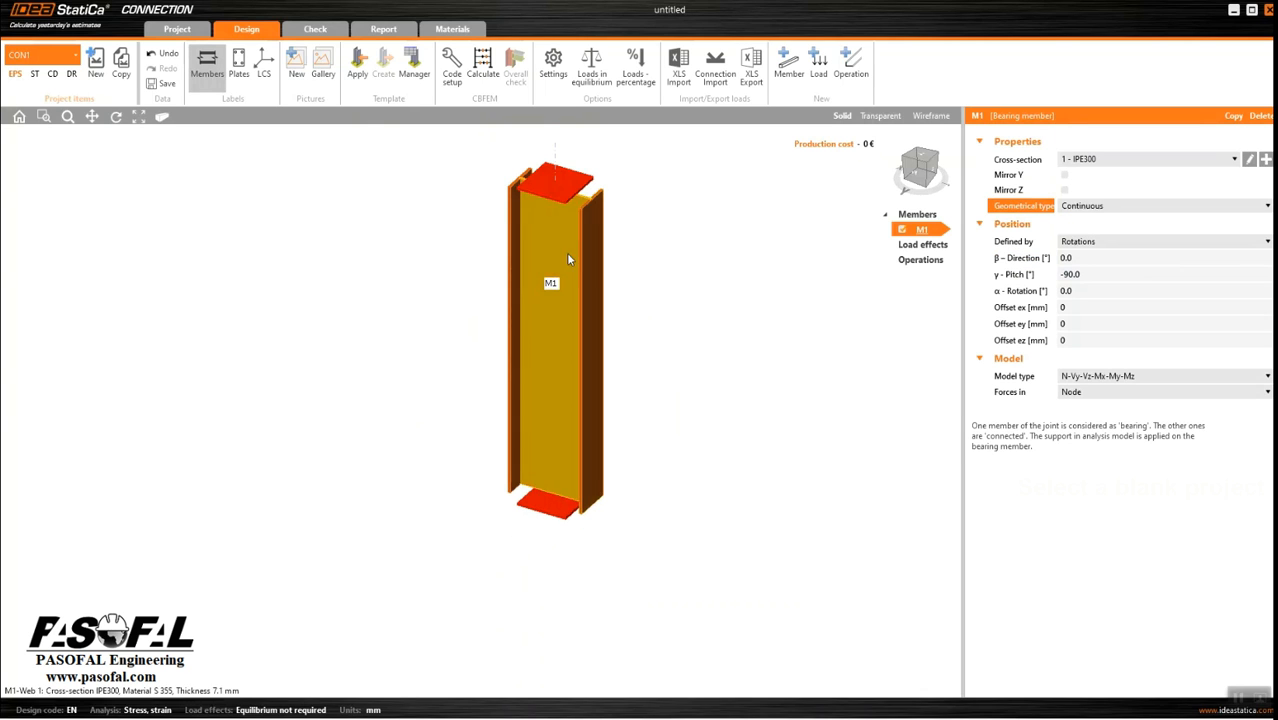
pyautogui.click(1098, 208)
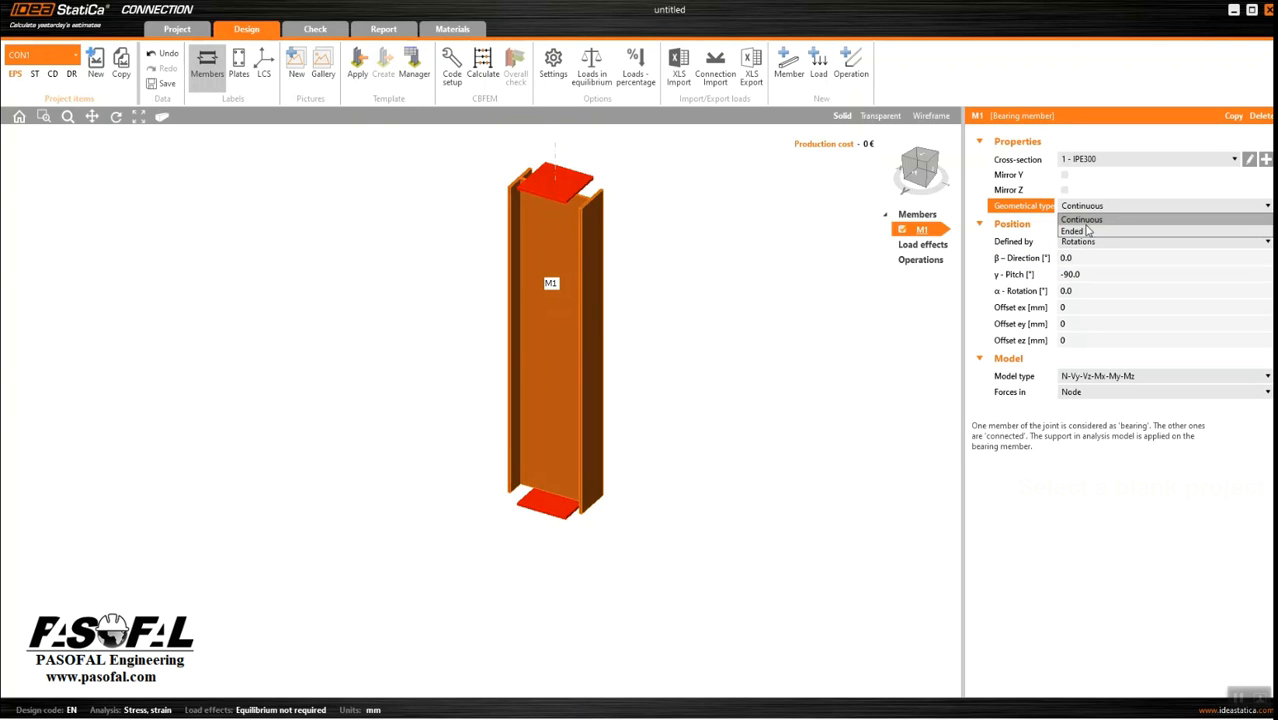
pyautogui.click(1084, 232)
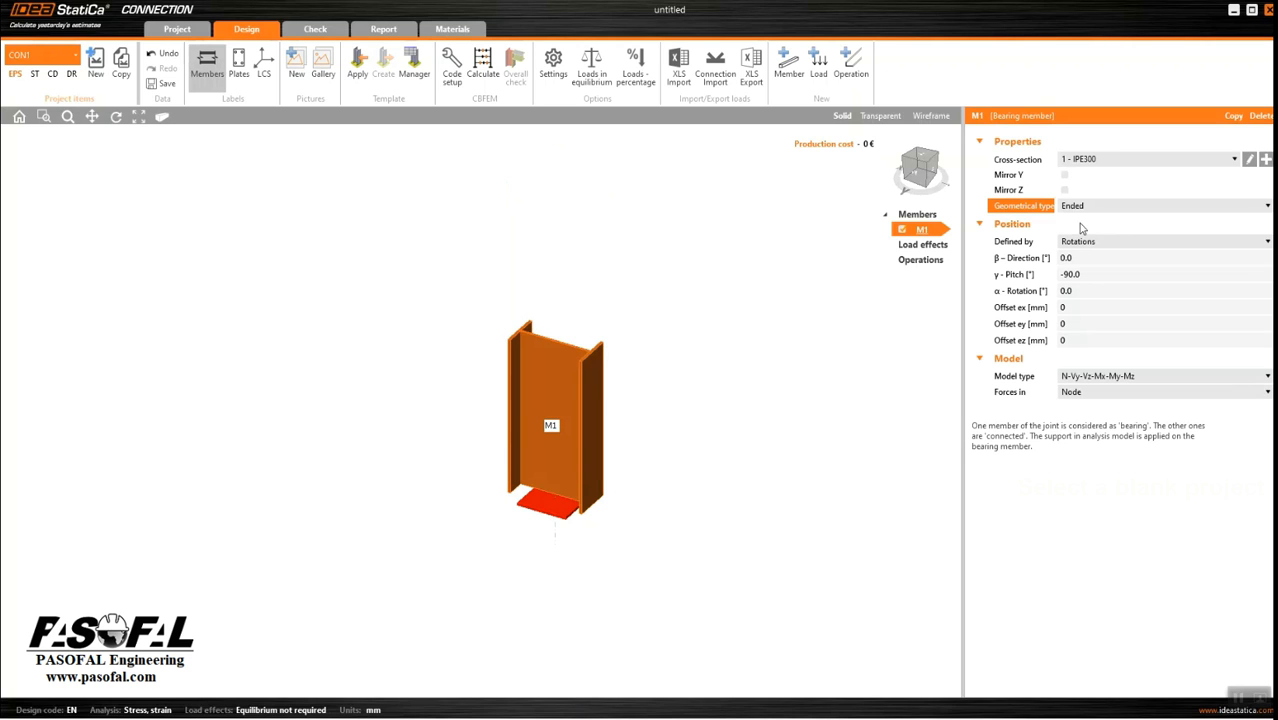
# Step: Set the geometrical type of member M1 to Continuous
pyautogui.click(1098, 208)
pyautogui.click(1090, 221)
pyautogui.scroll(1, 670, 342)
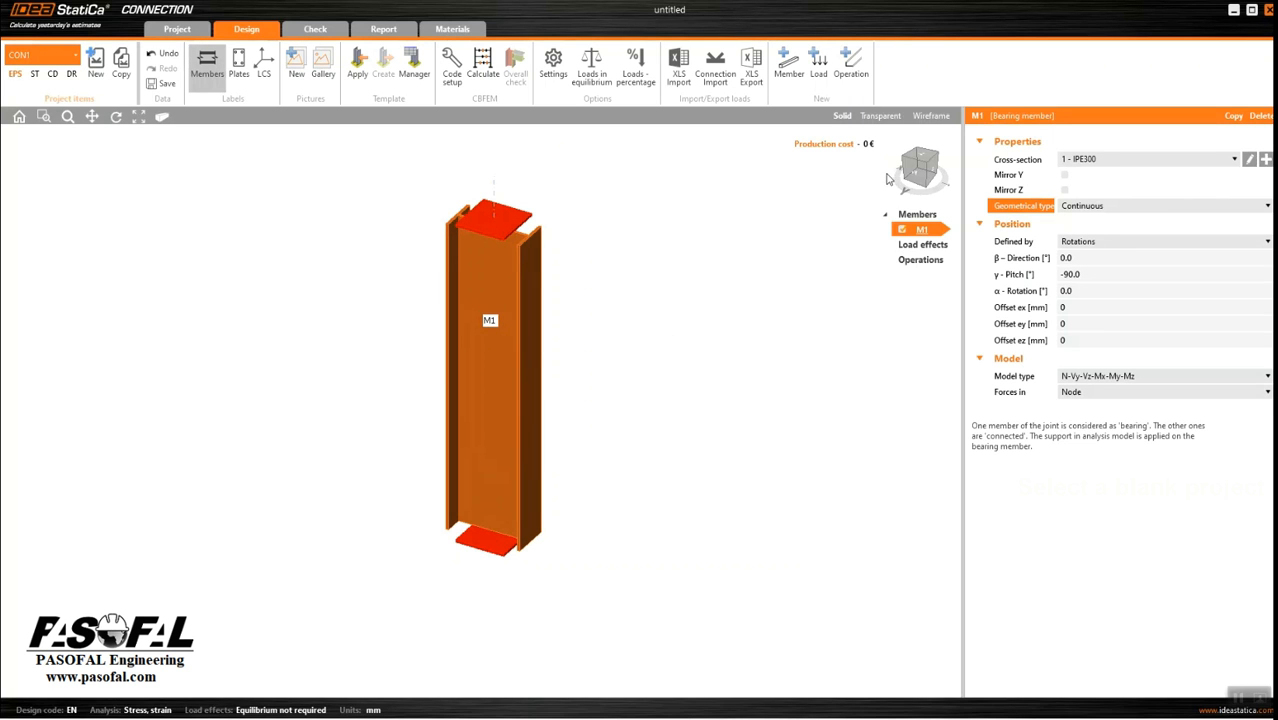
pyautogui.scroll(1, 500, 318)
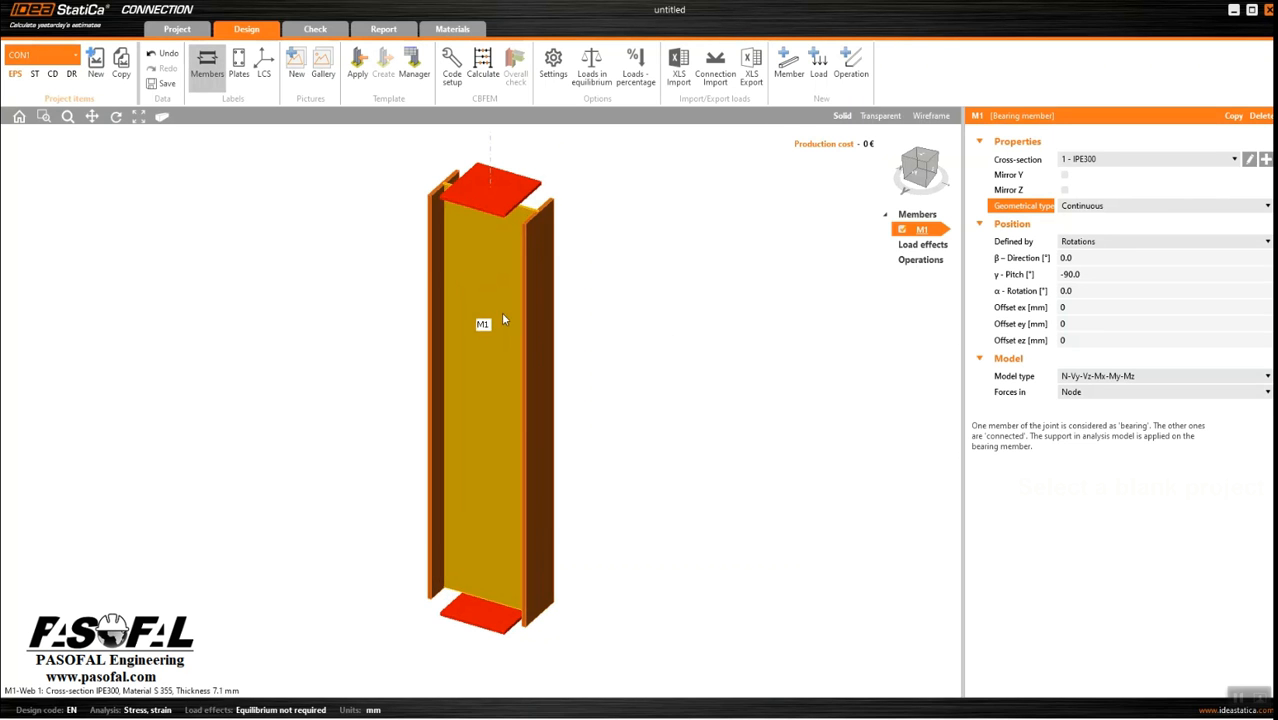
# Step: Add a stiffening member operation to the column and display the model as transparent
pyautogui.click(855, 78)
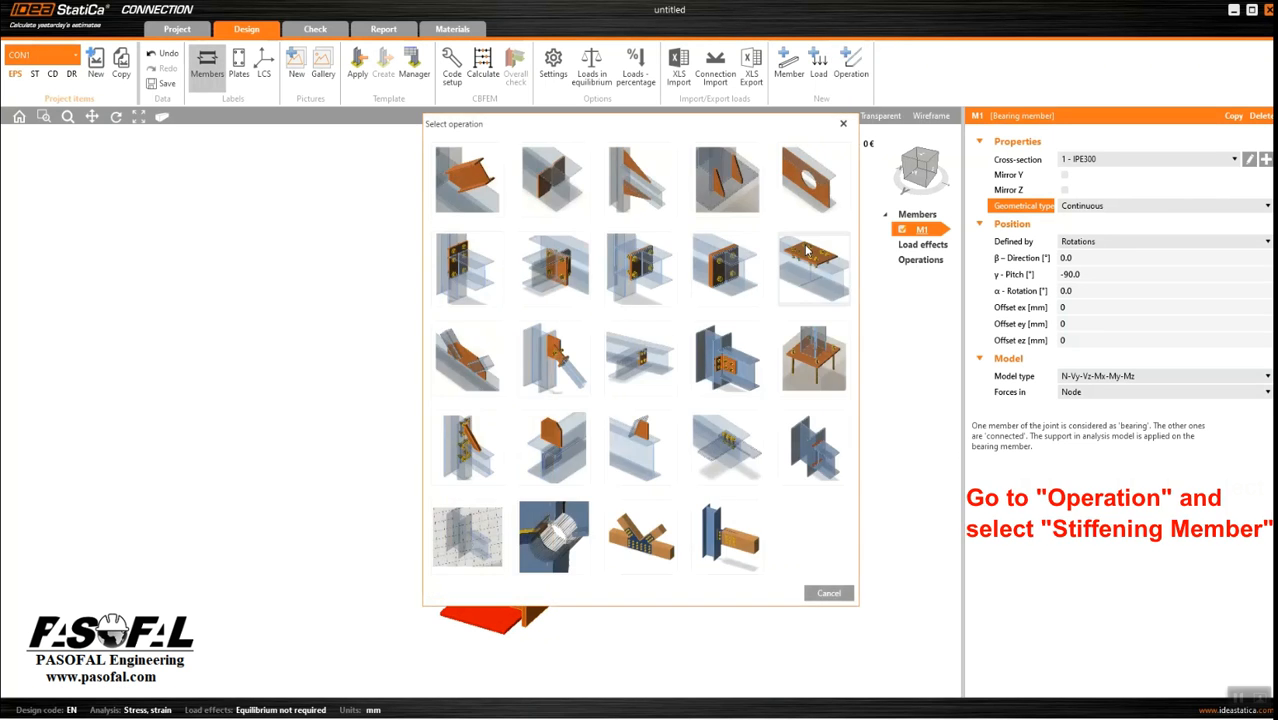
pyautogui.click(470, 450)
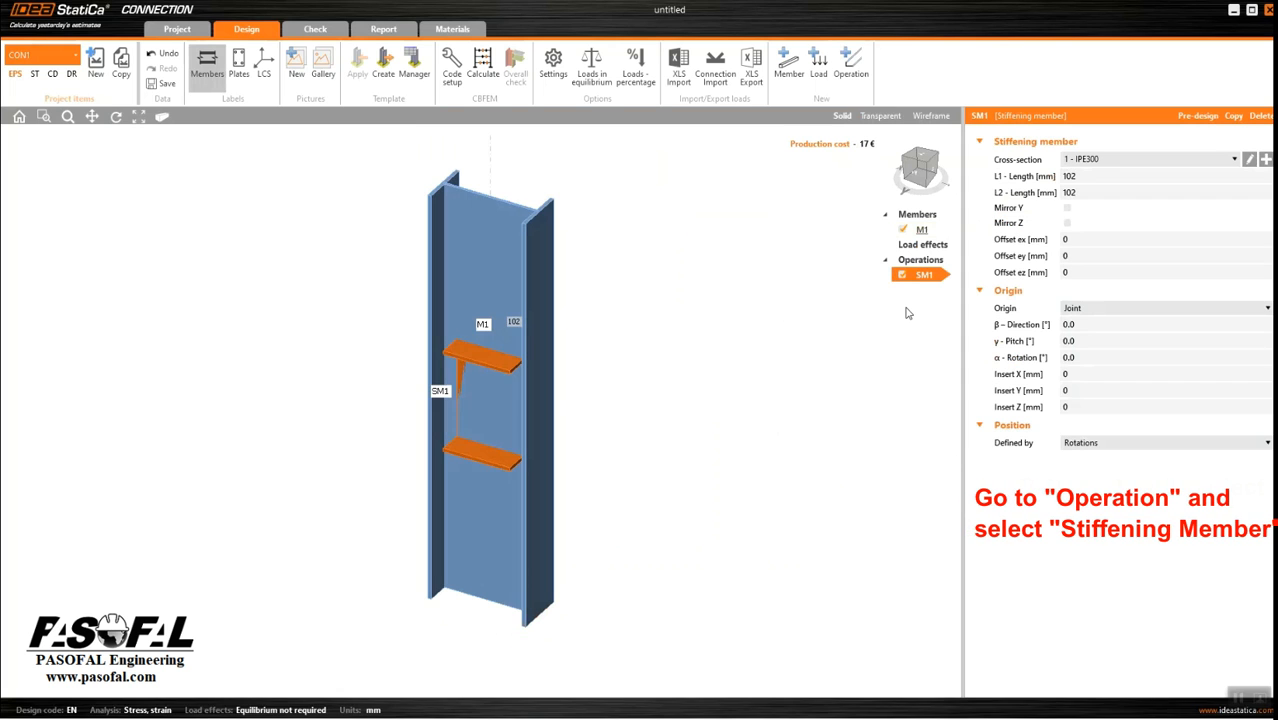
pyautogui.scroll(-1, 600, 358)
pyautogui.scroll(1, 514, 376)
pyautogui.click(882, 117)
pyautogui.scroll(1, 512, 382)
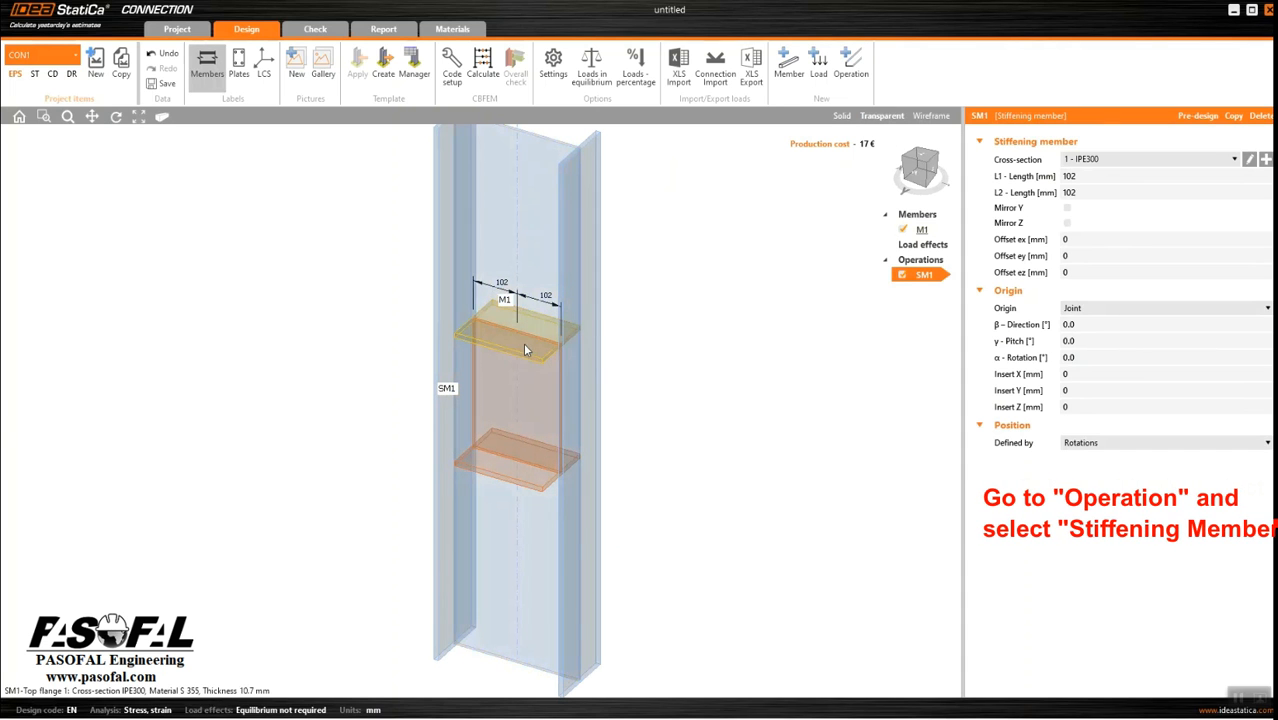
# Step: Start a new rolled T (I-cut) cross-section for stiffening member SM1
pyautogui.click(1234, 161)
pyautogui.click(1234, 161)
pyautogui.click(1266, 160)
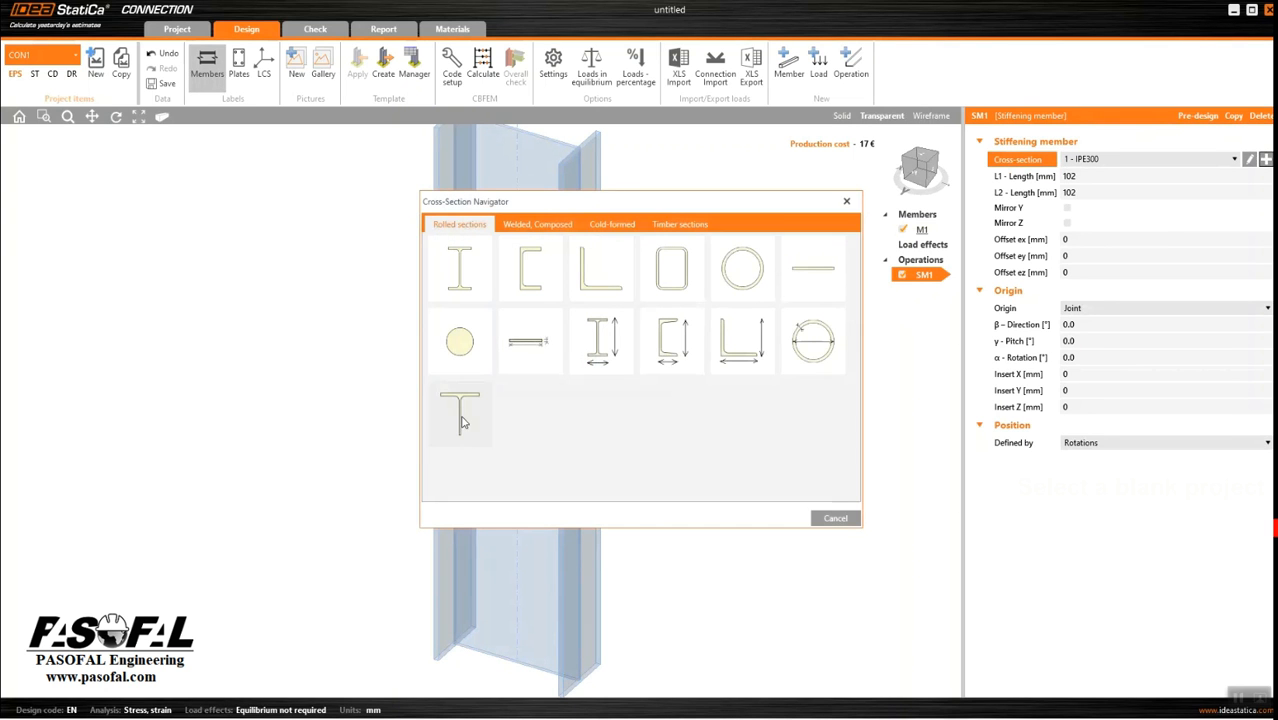
pyautogui.click(459, 412)
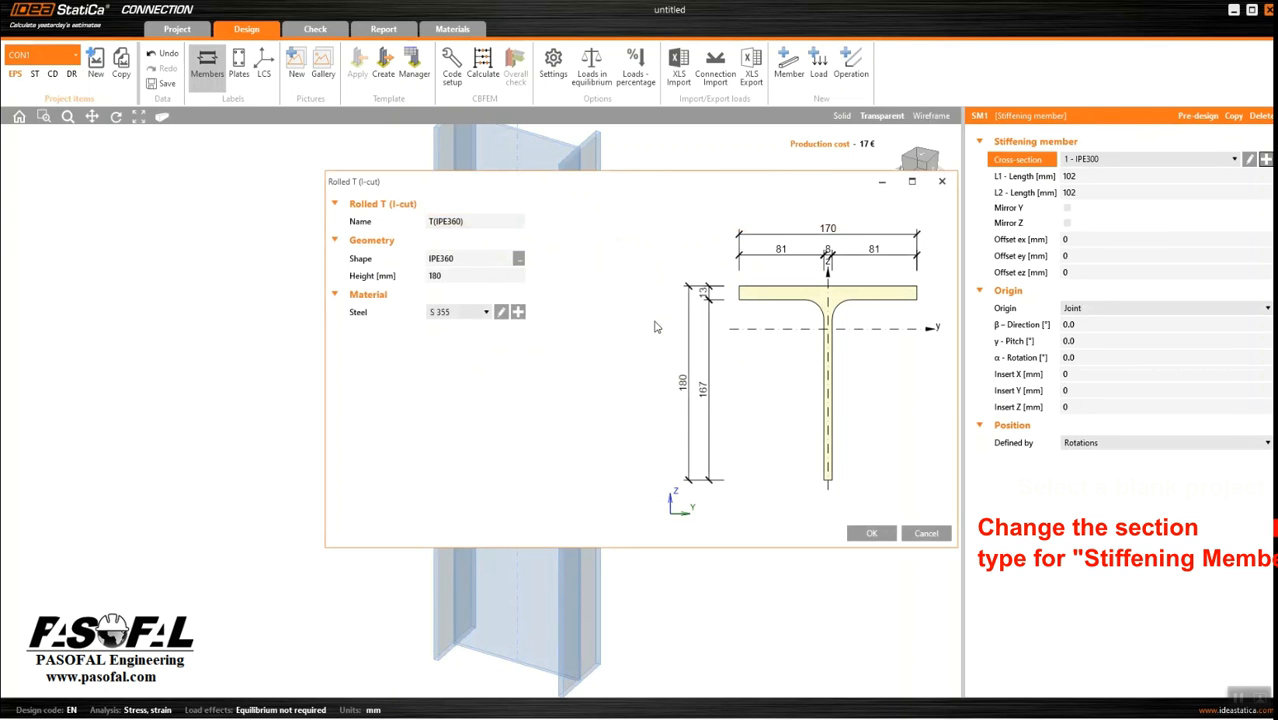
# Step: Try to change the T section's base shape to IPE200
pyautogui.click(519, 259)
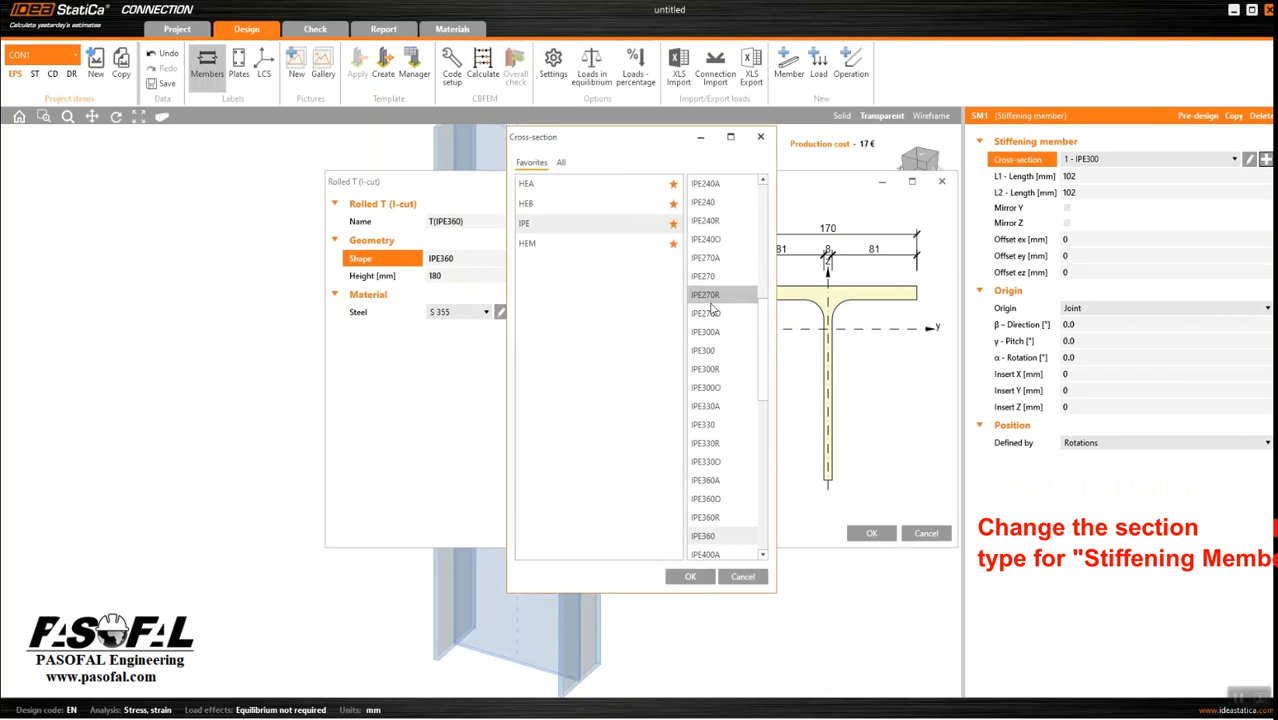
pyautogui.scroll(4, 716, 320)
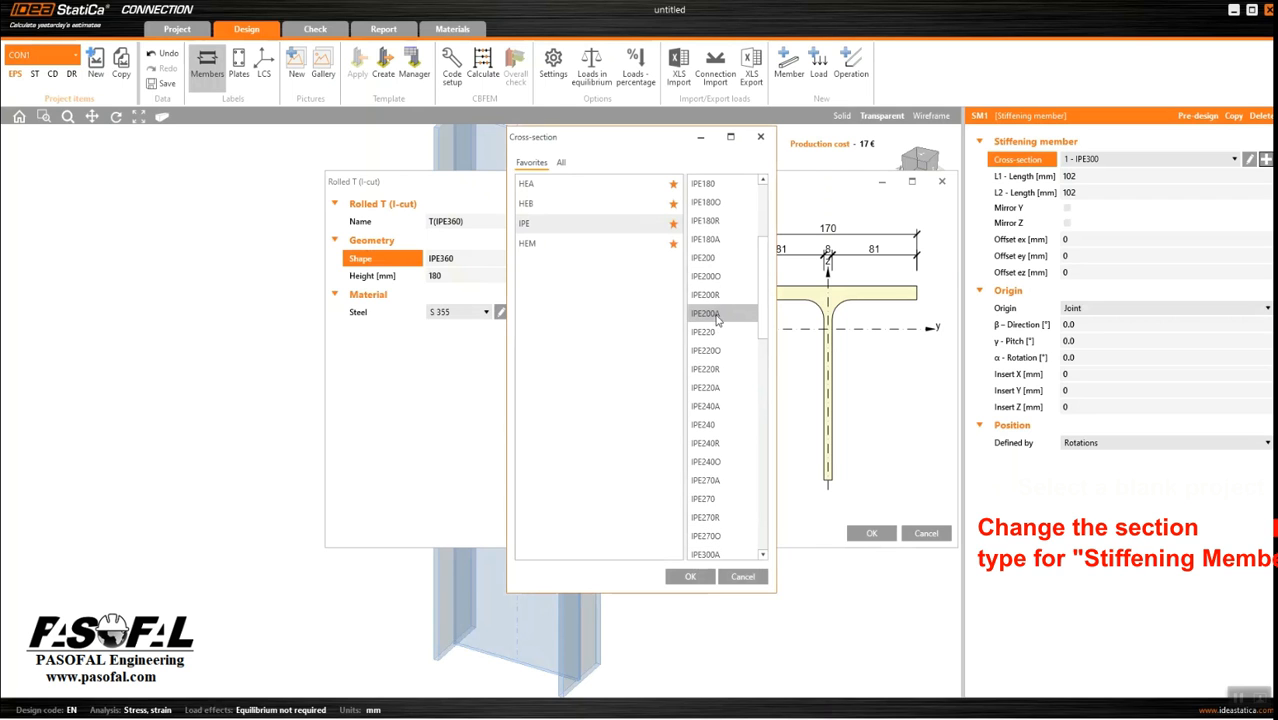
pyautogui.click(706, 260)
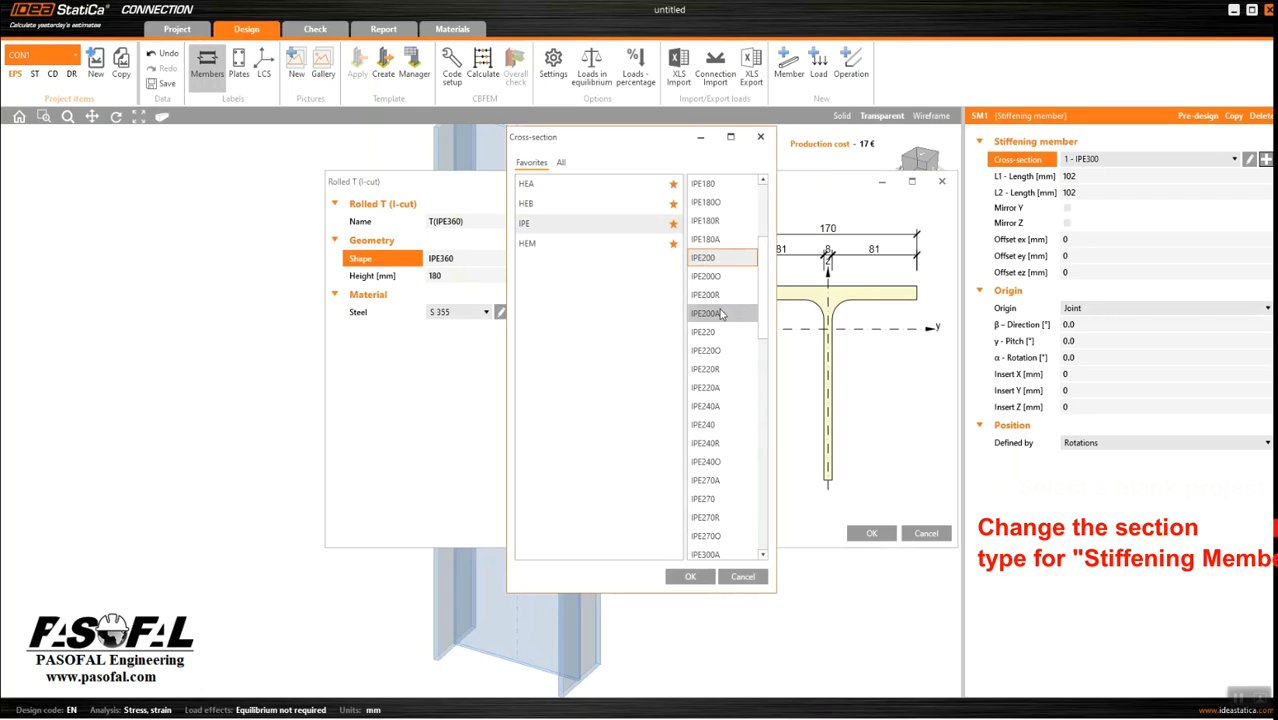
pyautogui.click(688, 577)
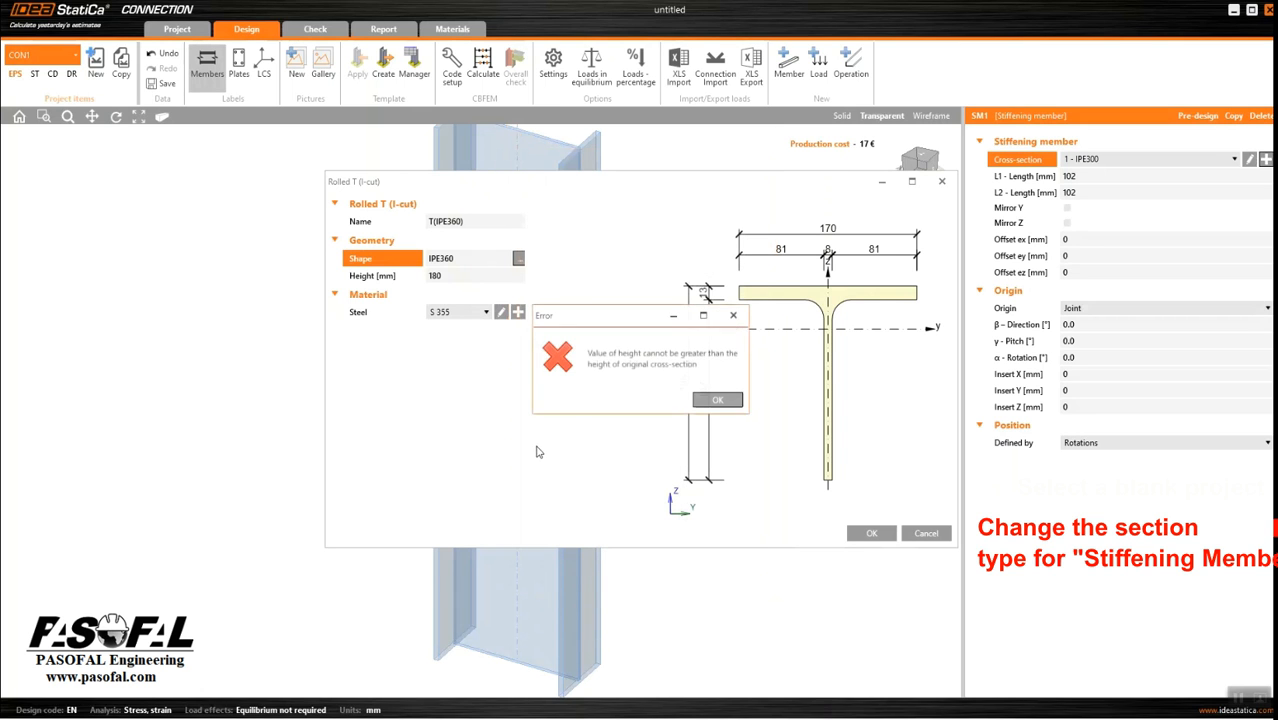
pyautogui.click(733, 315)
# Step: Define the T section with a height of 150 mm and the IPE200 shape, and assign it to SM1
pyautogui.click(457, 275)
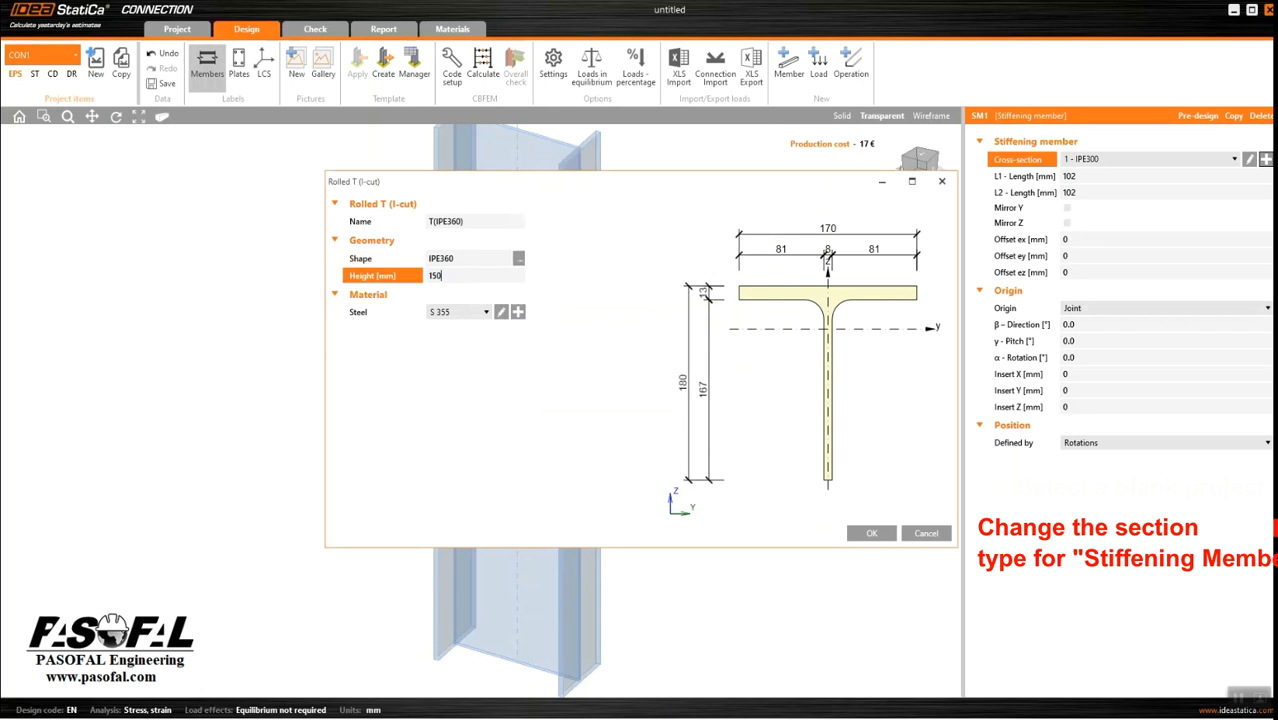
pyautogui.click(518, 258)
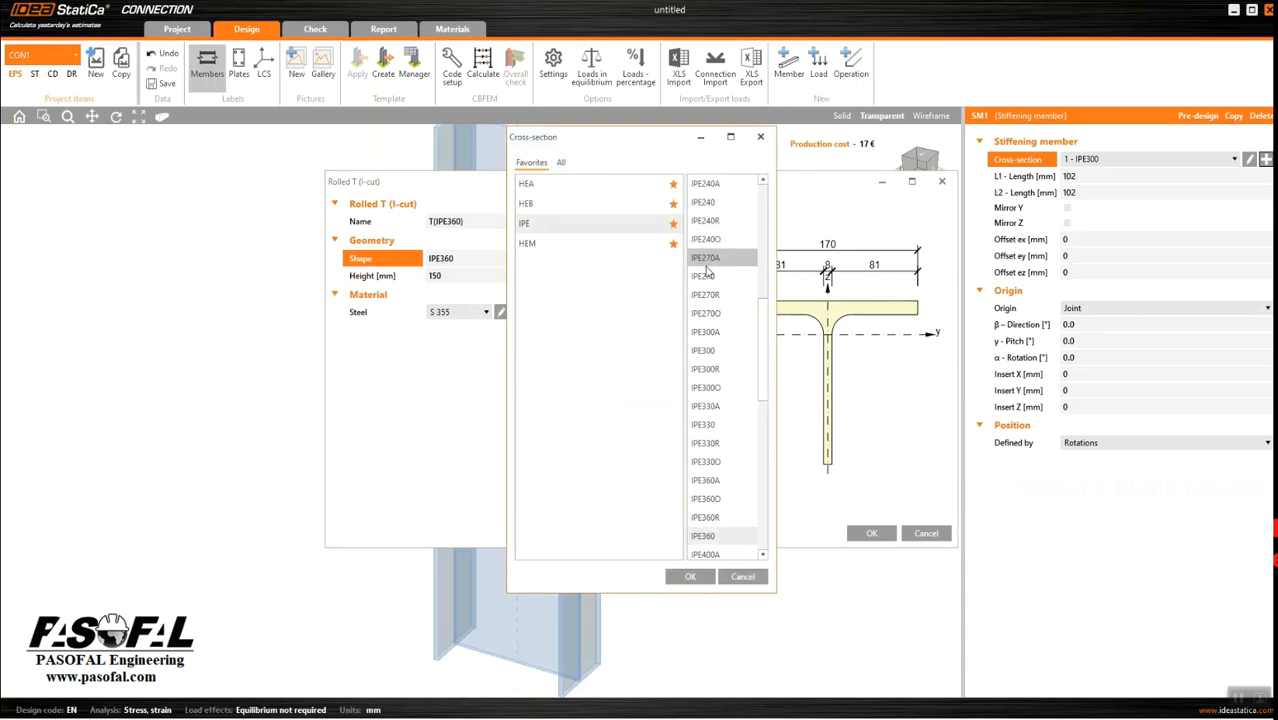
pyautogui.scroll(3, 740, 320)
pyautogui.click(727, 207)
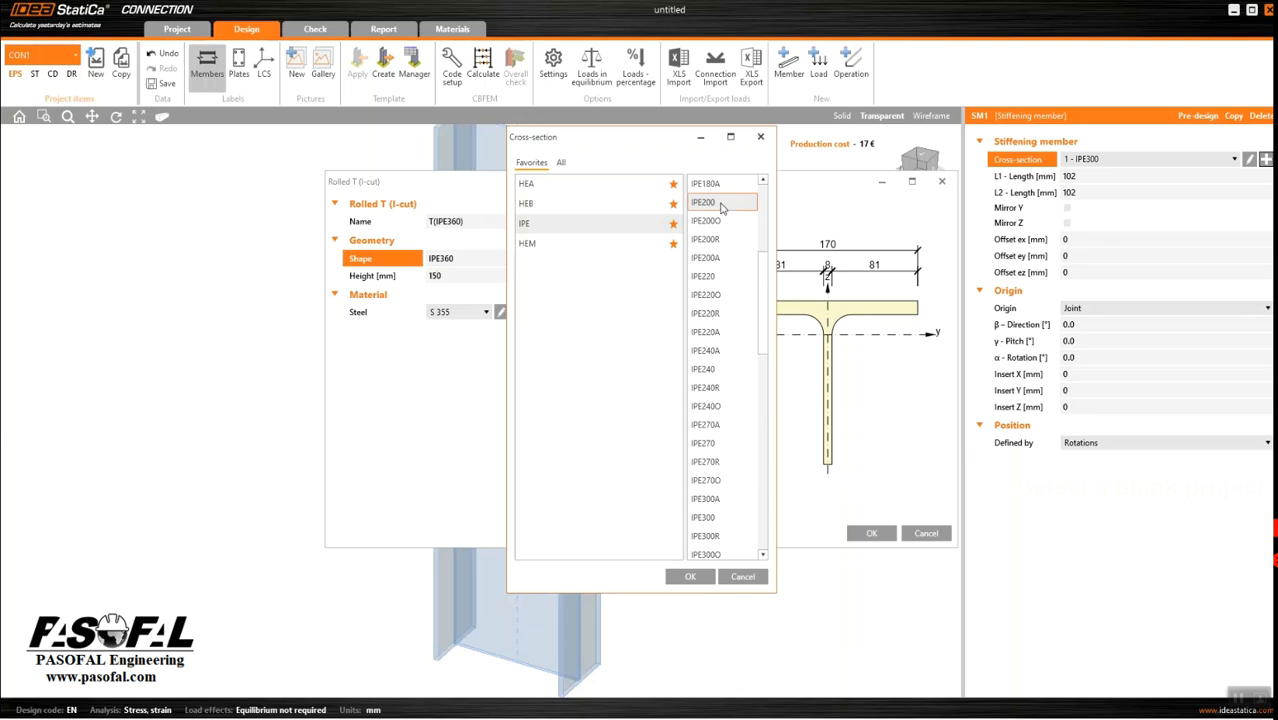
pyautogui.click(689, 576)
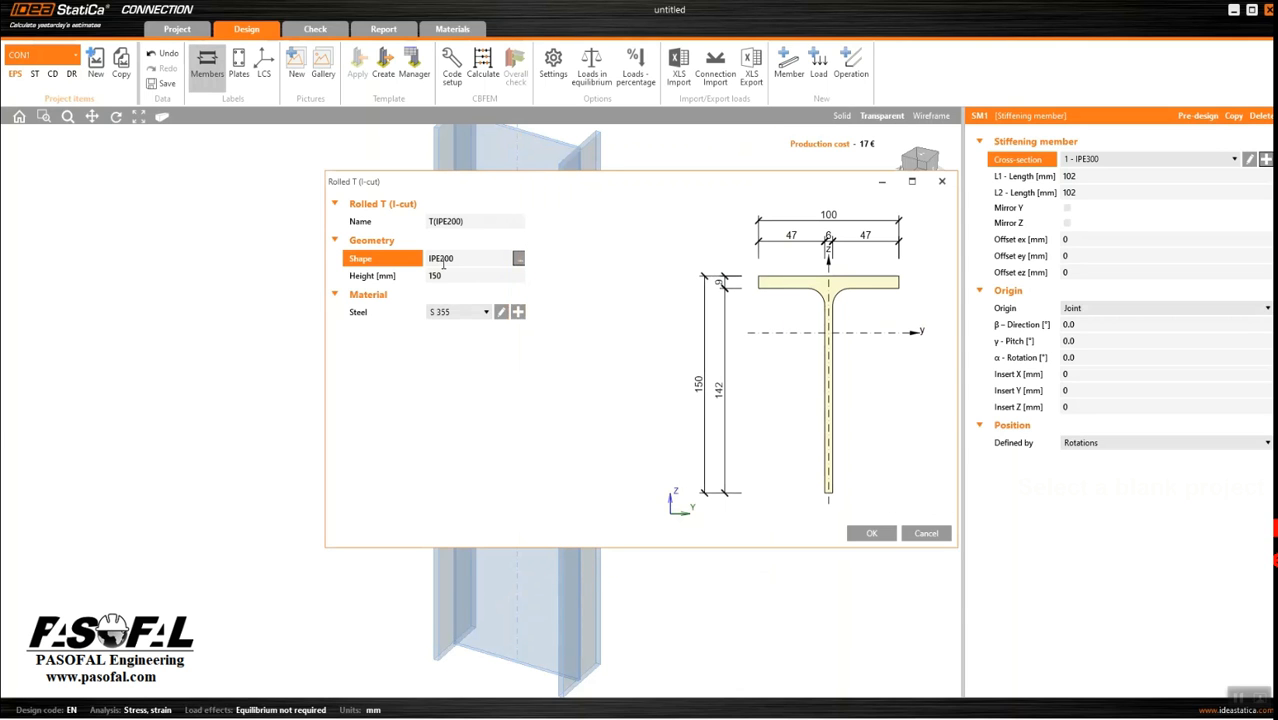
pyautogui.click(871, 533)
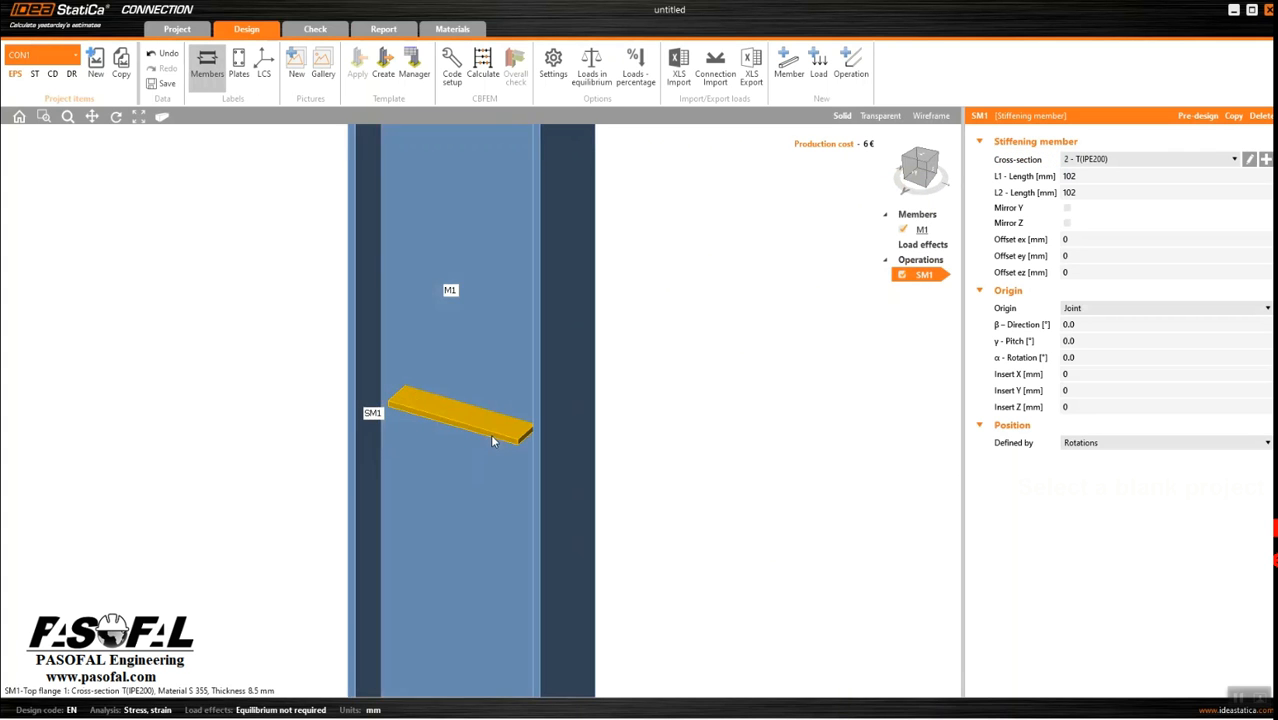
# Step: Display the model as transparent and set both the direction and the pitch of stiffening member SM1 to 90°
pyautogui.click(881, 115)
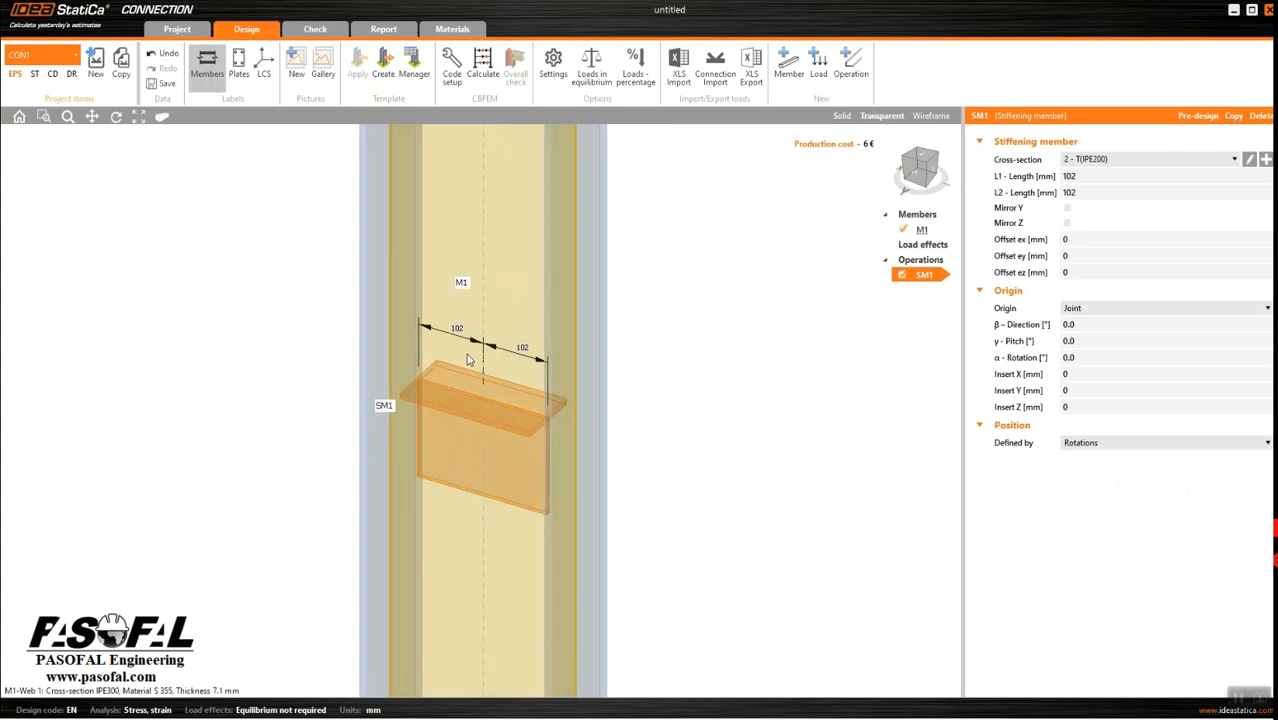
pyautogui.scroll(-2, 645, 400)
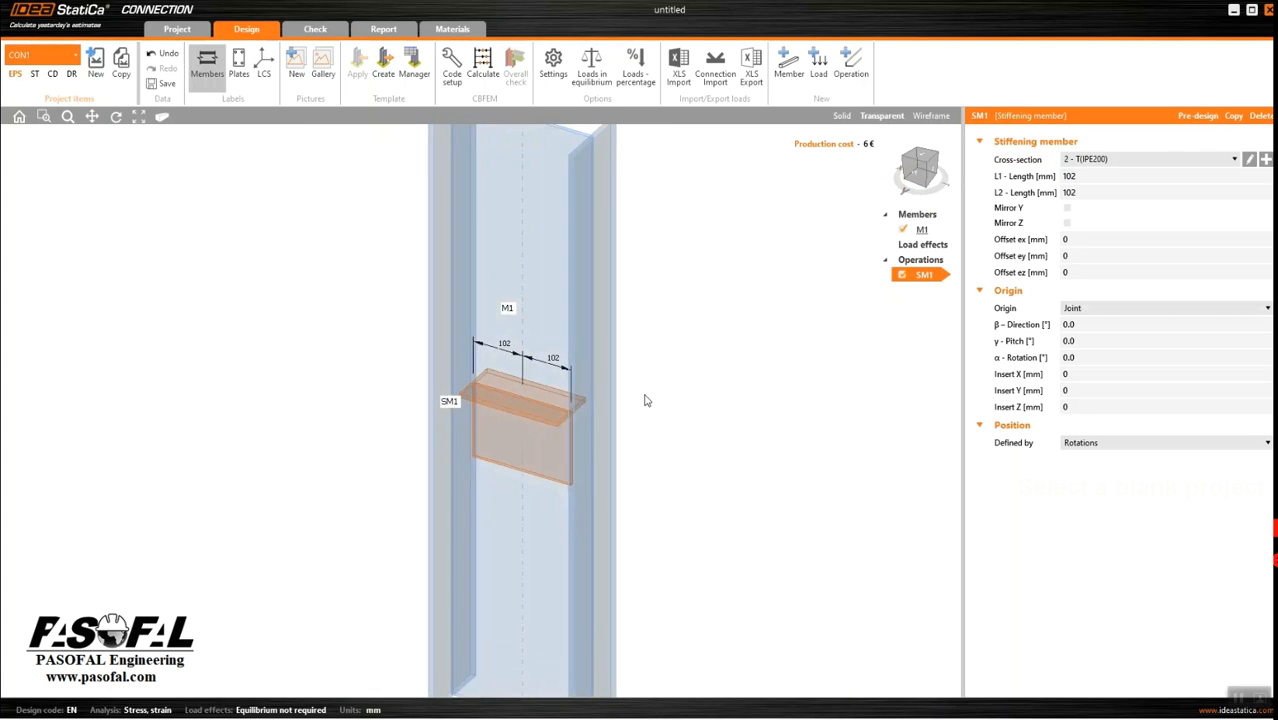
pyautogui.click(1086, 324)
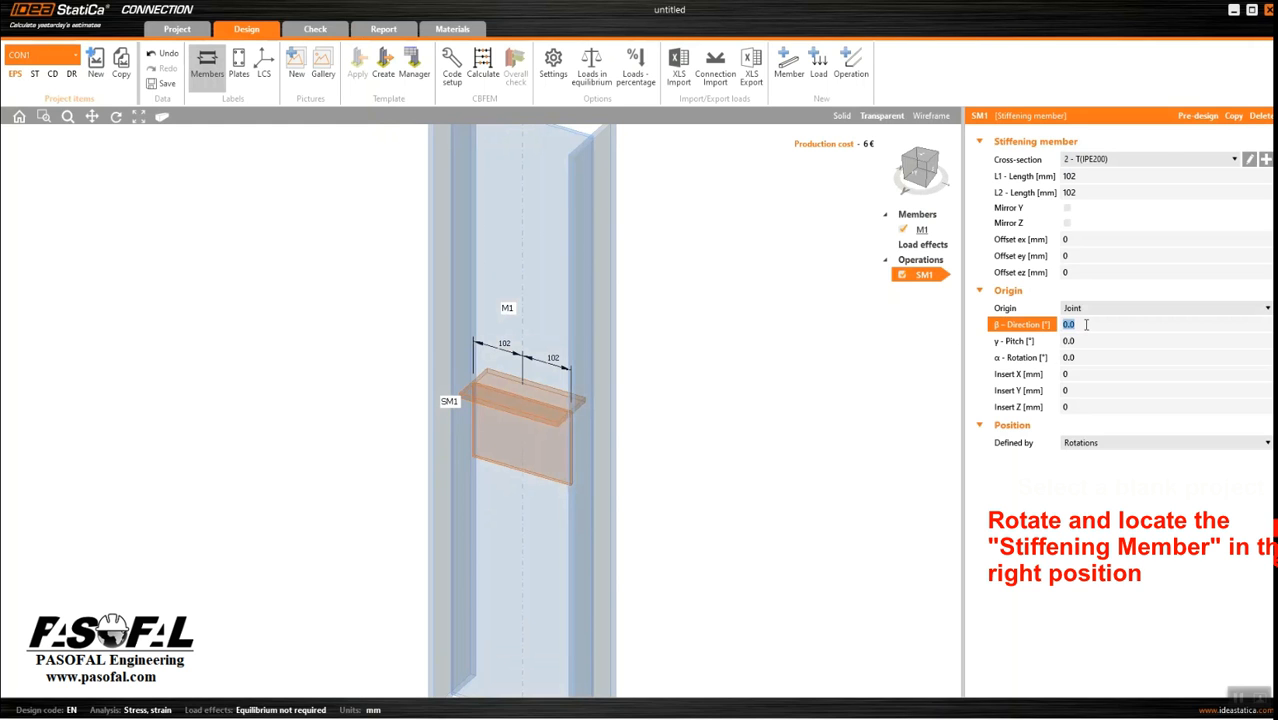
pyautogui.click(1090, 341)
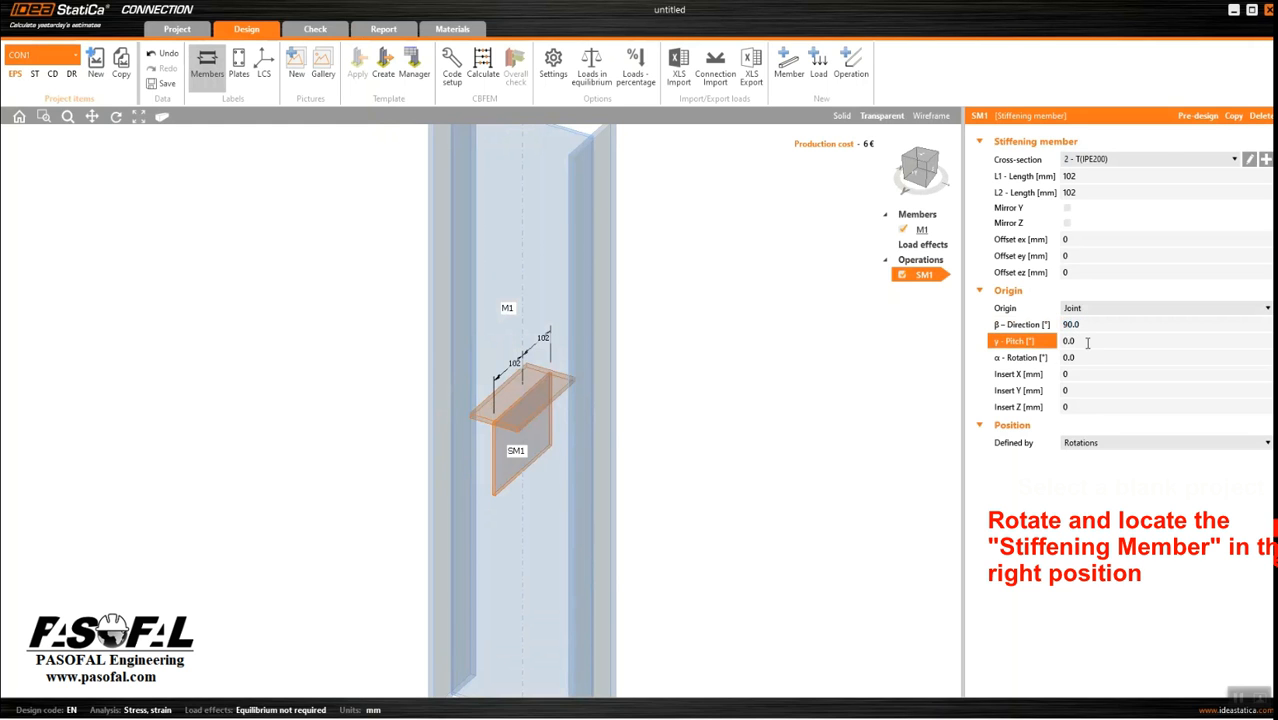
pyautogui.click(1096, 324)
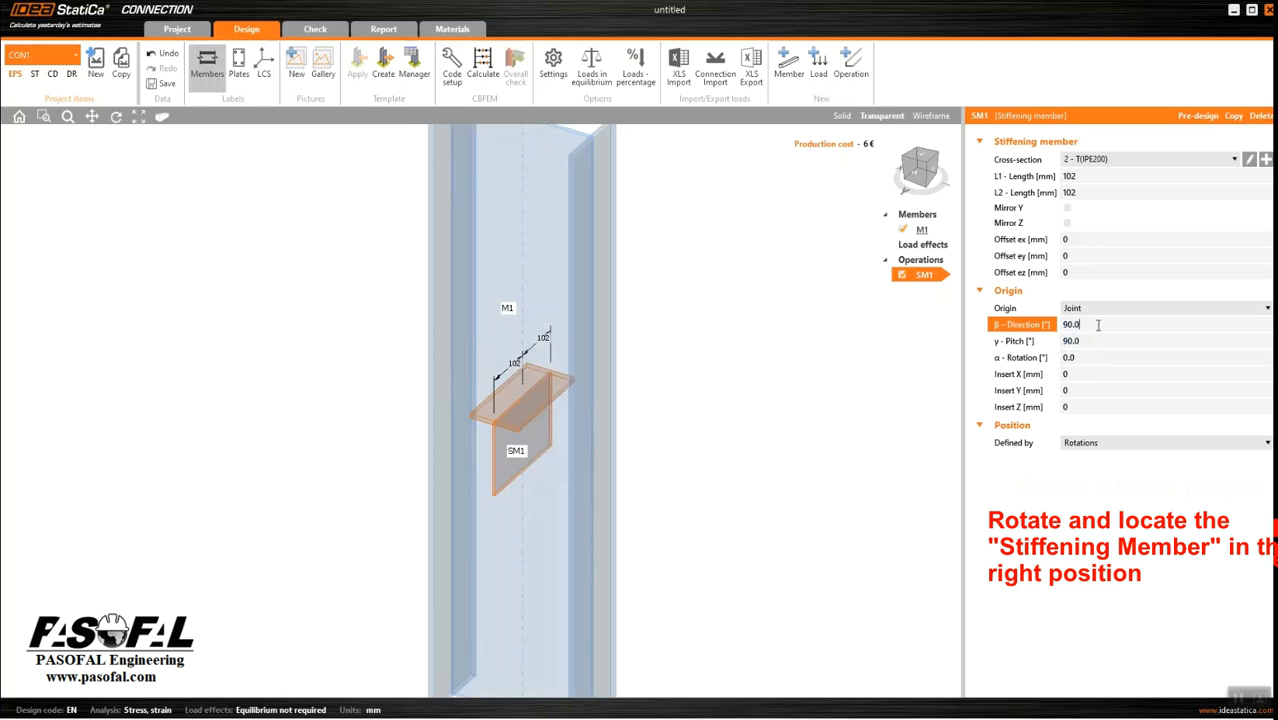
pyautogui.scroll(-1, 595, 387)
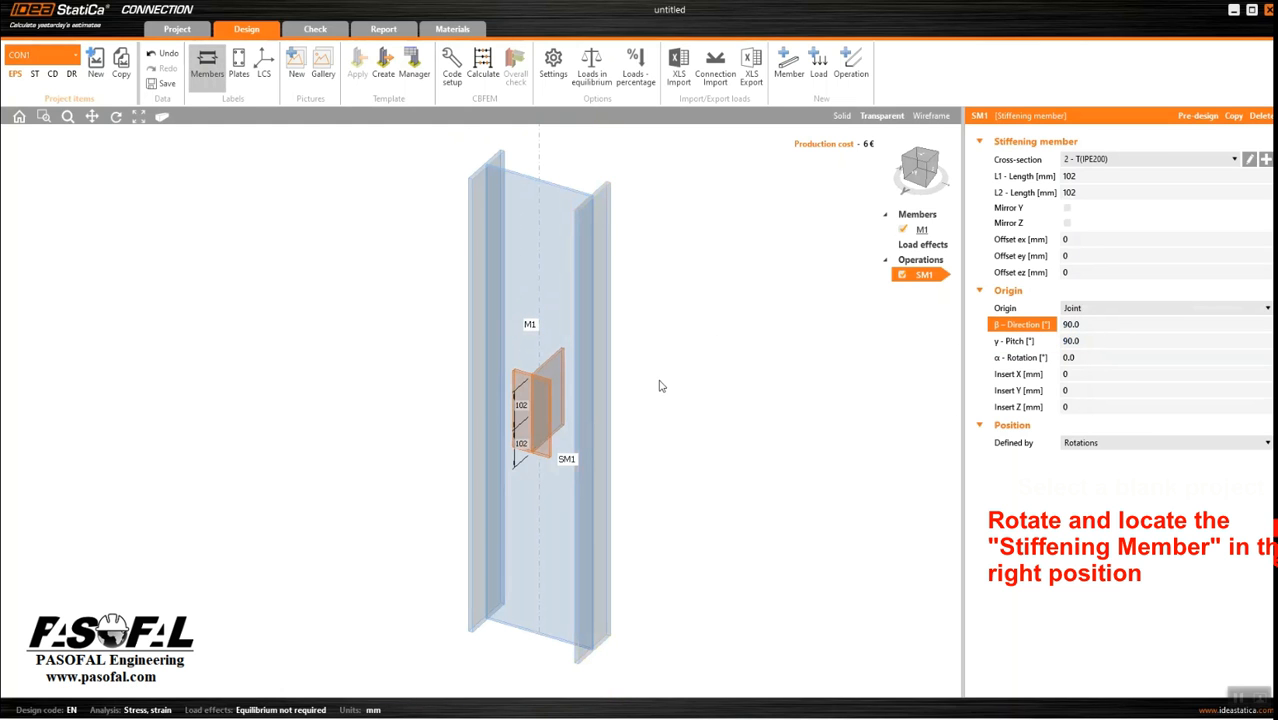
# Step: Show the local coordinate systems and examine SM1's orientation and position against the column web in the top view, with transparent display
pyautogui.click(842, 116)
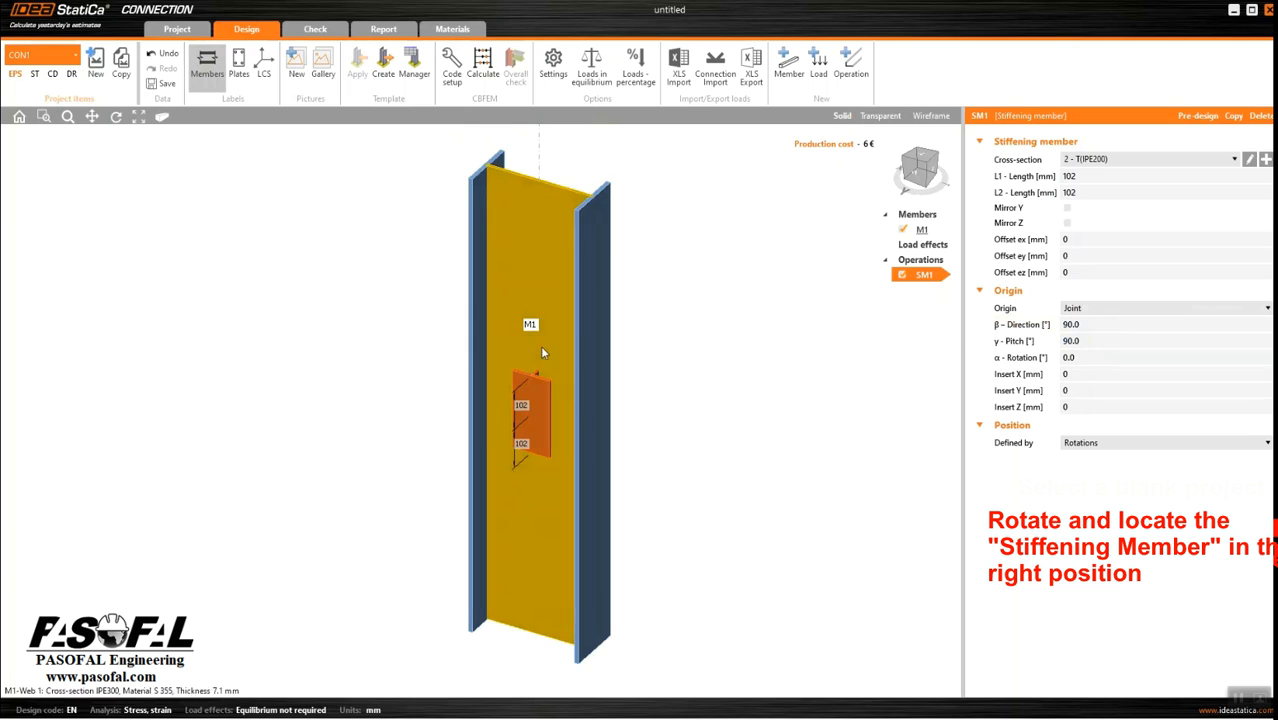
pyautogui.click(921, 157)
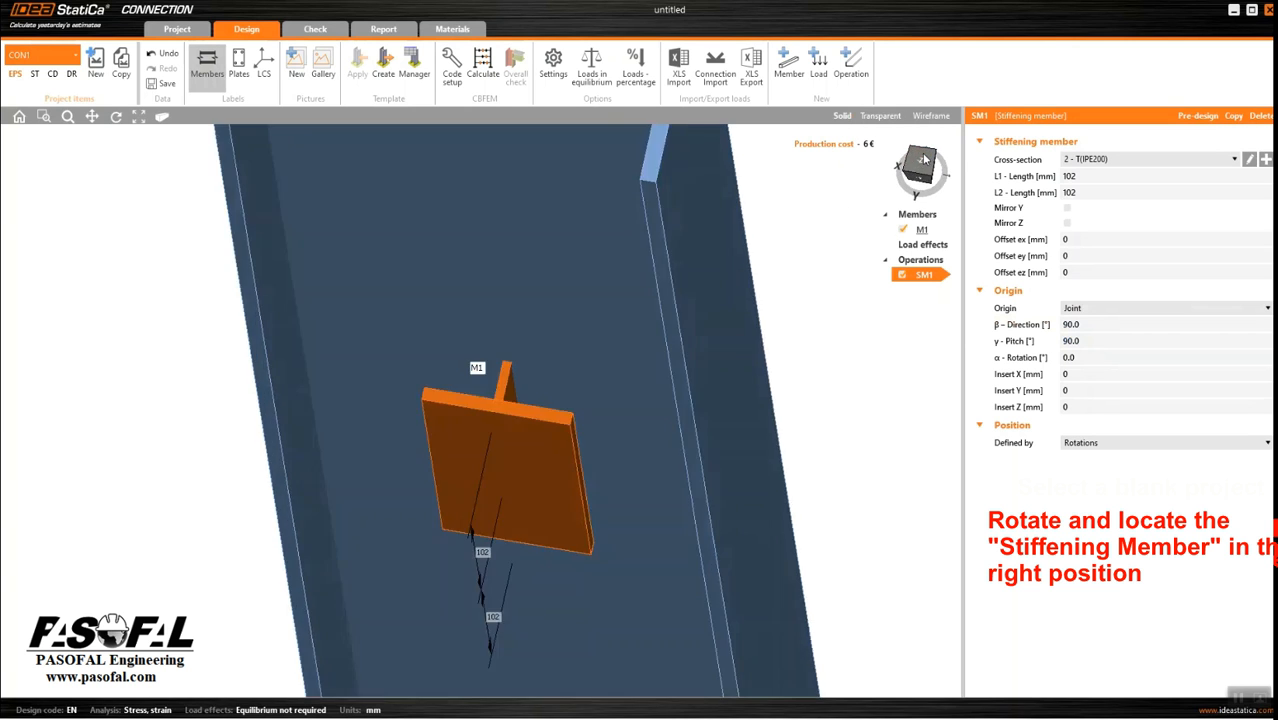
pyautogui.scroll(-1, 601, 417)
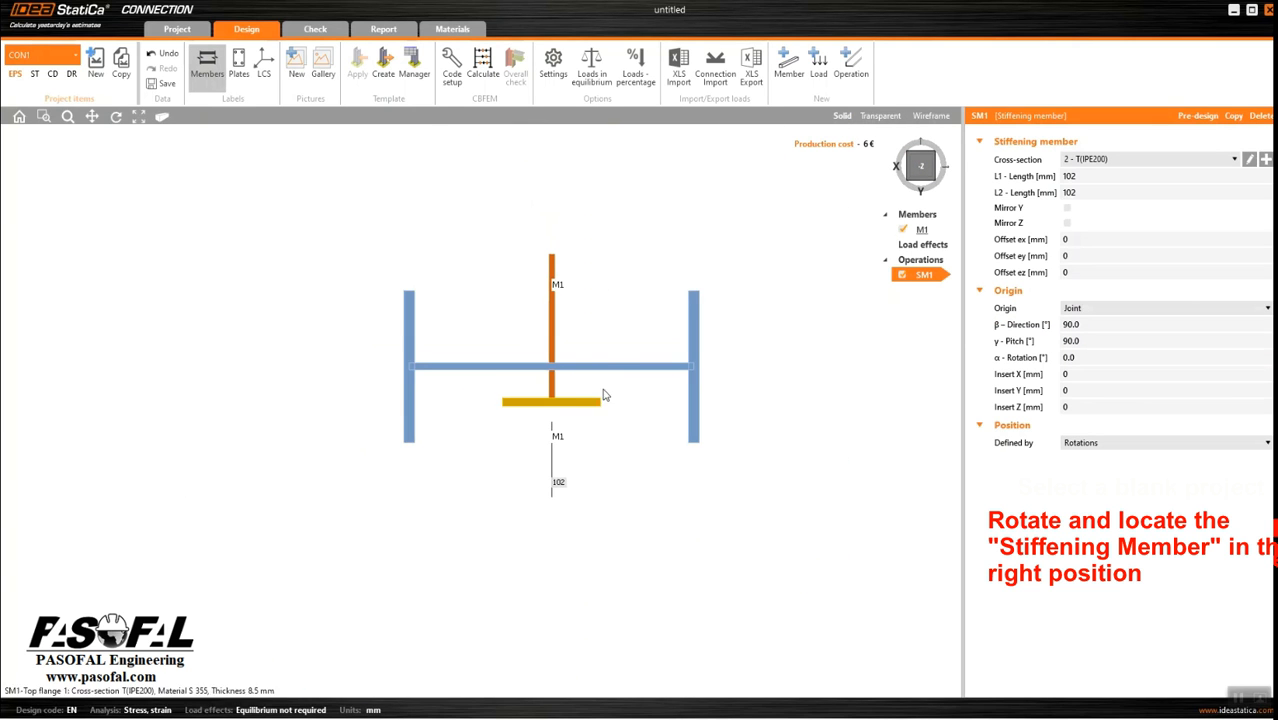
pyautogui.scroll(1, 626, 330)
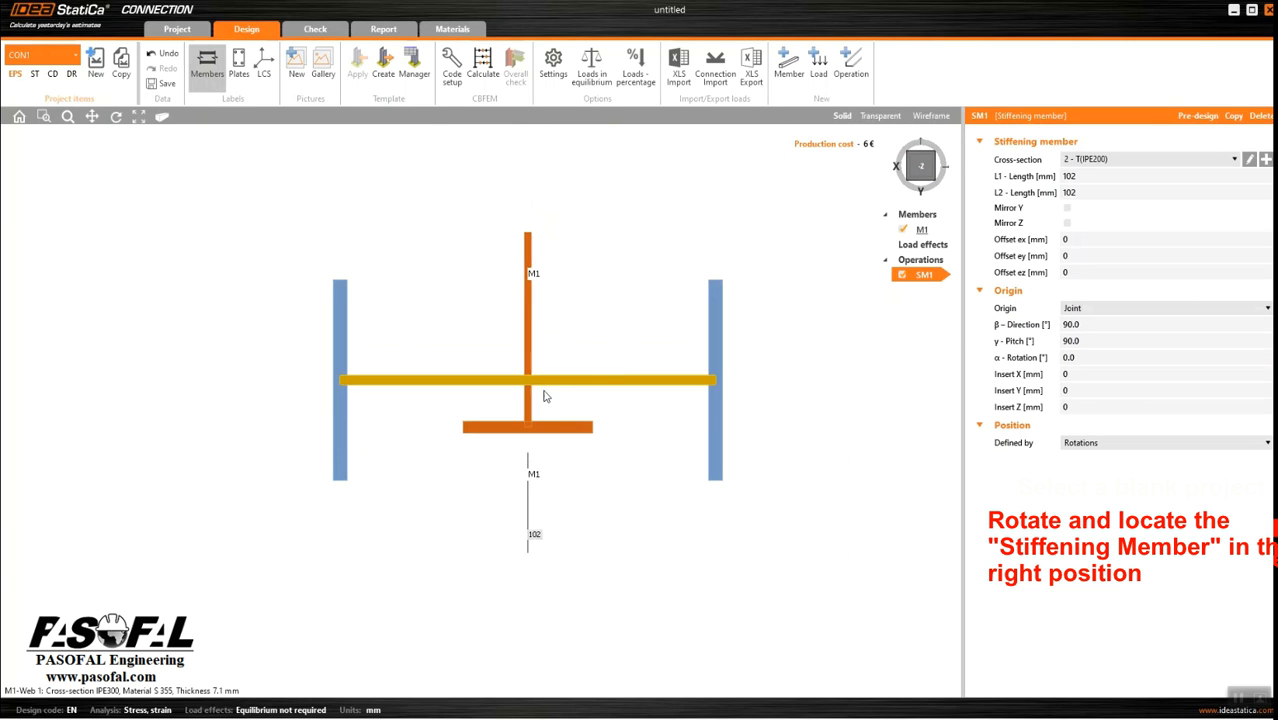
pyautogui.moveTo(551, 530); pyautogui.dragTo(518, 468, button='right')
pyautogui.scroll(-1, 457, 430)
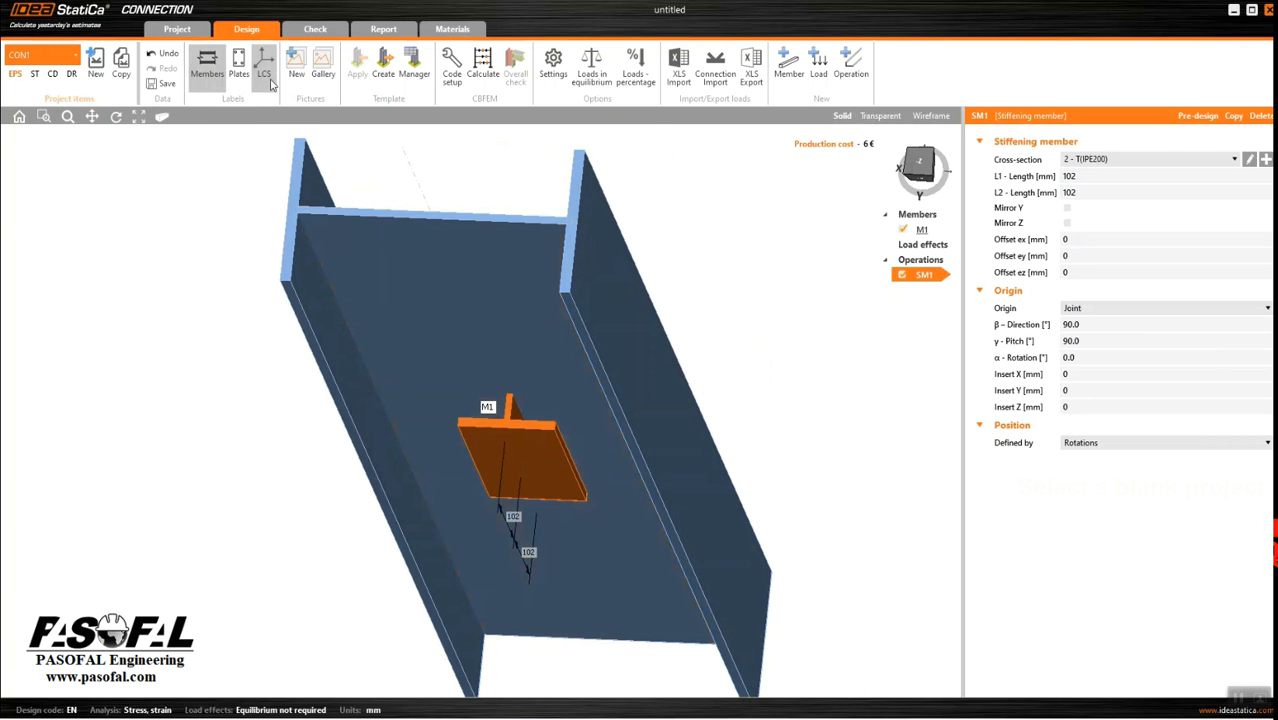
pyautogui.click(265, 76)
pyautogui.moveTo(495, 346); pyautogui.dragTo(530, 381, button='right')
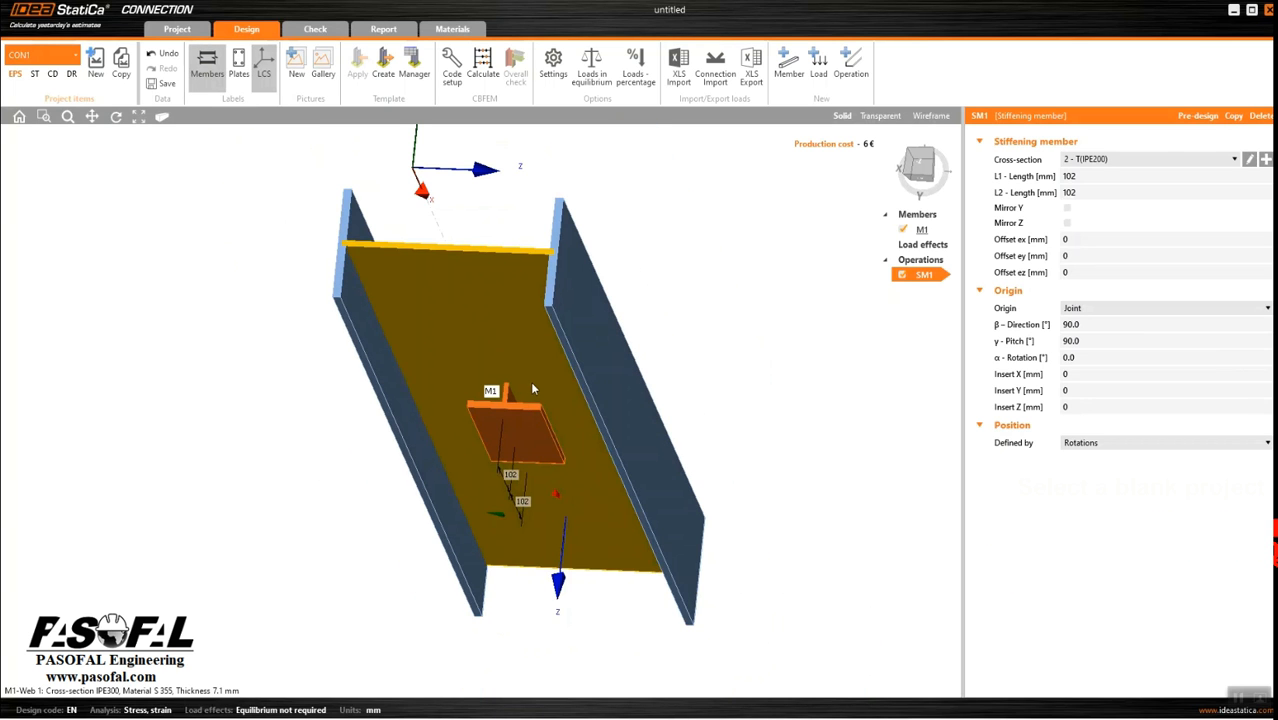
pyautogui.moveTo(555, 520); pyautogui.dragTo(555, 497, button='right')
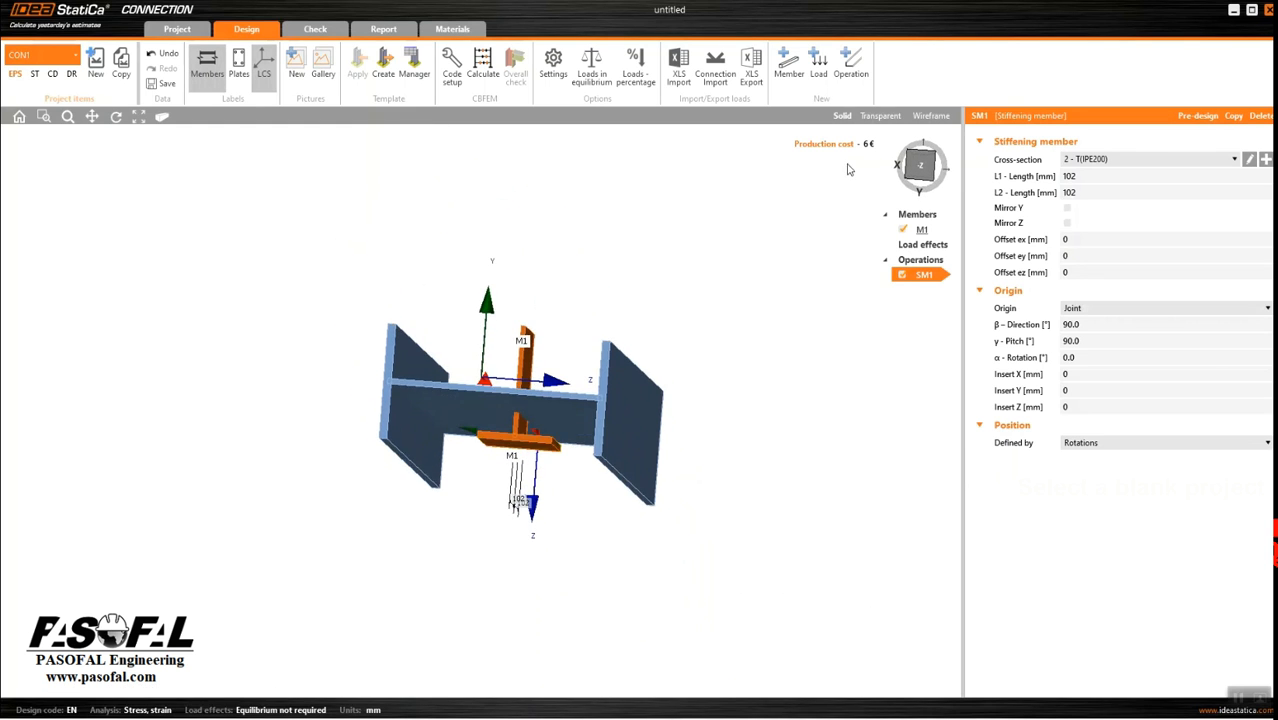
pyautogui.click(874, 117)
pyautogui.moveTo(642, 328); pyautogui.dragTo(500, 452, button='right')
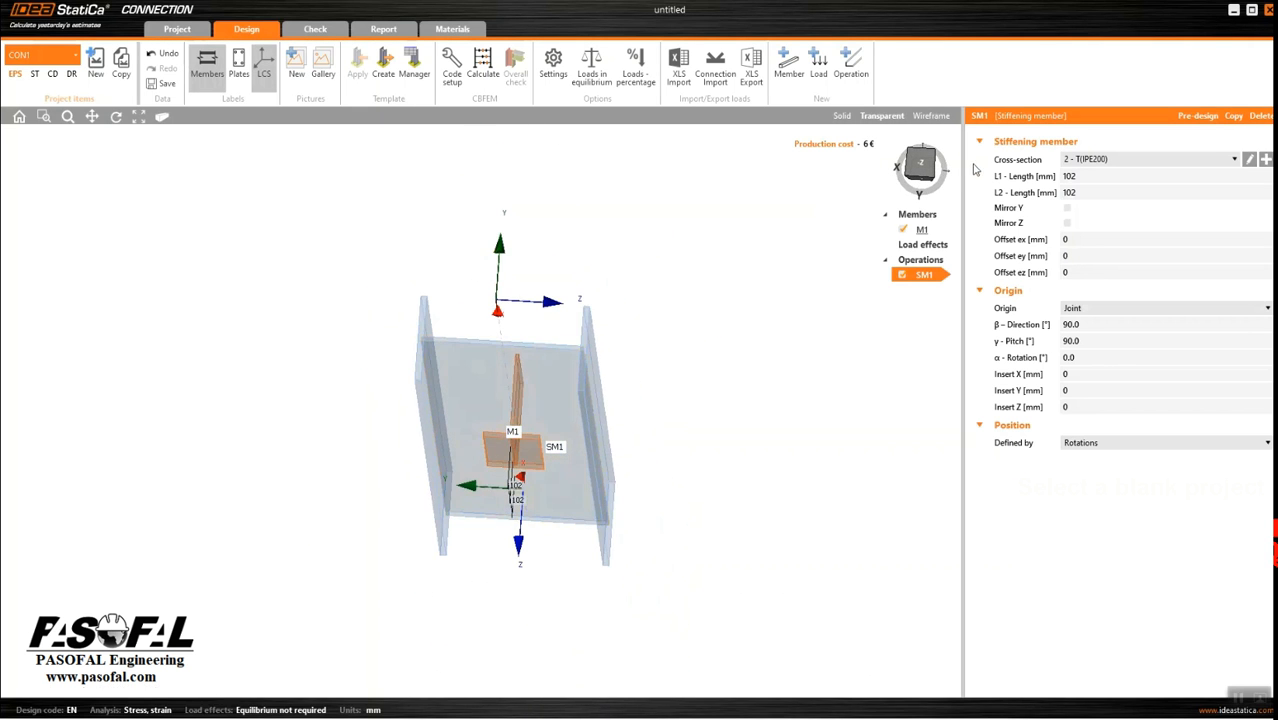
pyautogui.click(921, 168)
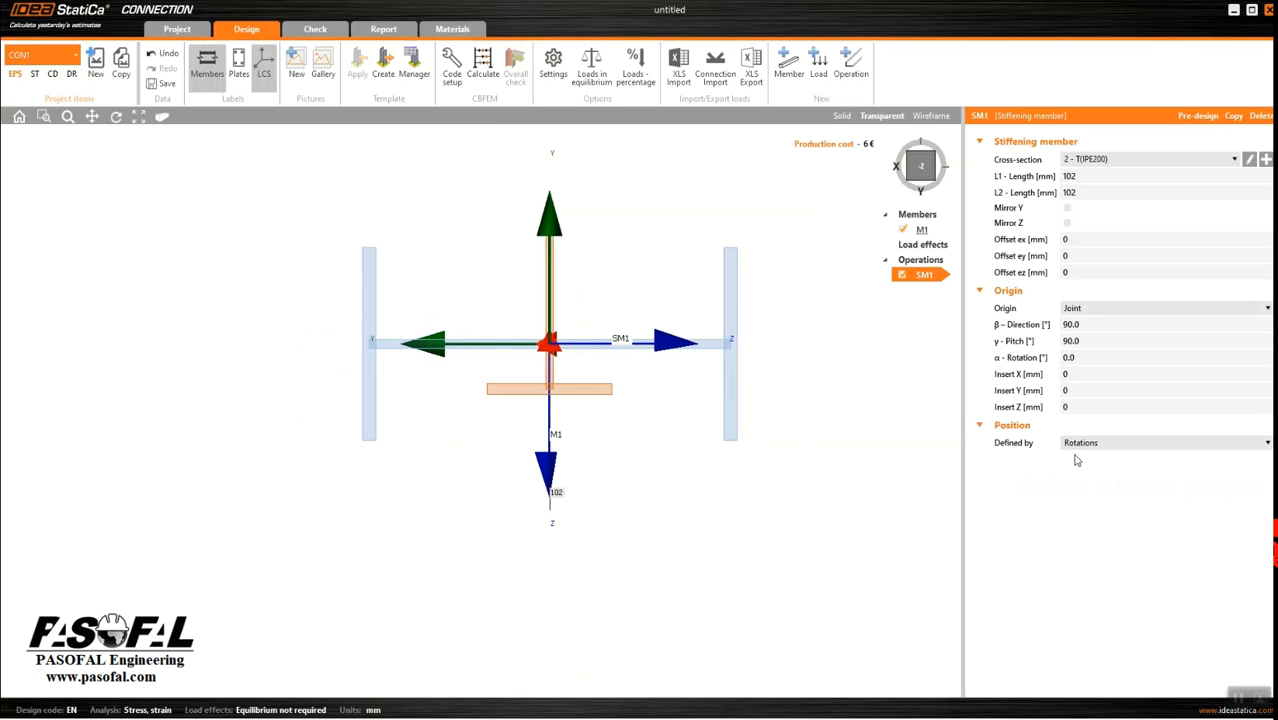
# Step: Set stiffening member SM1's Insert Y to -112 mm and hide the local coordinate systems
pyautogui.click(1081, 391)
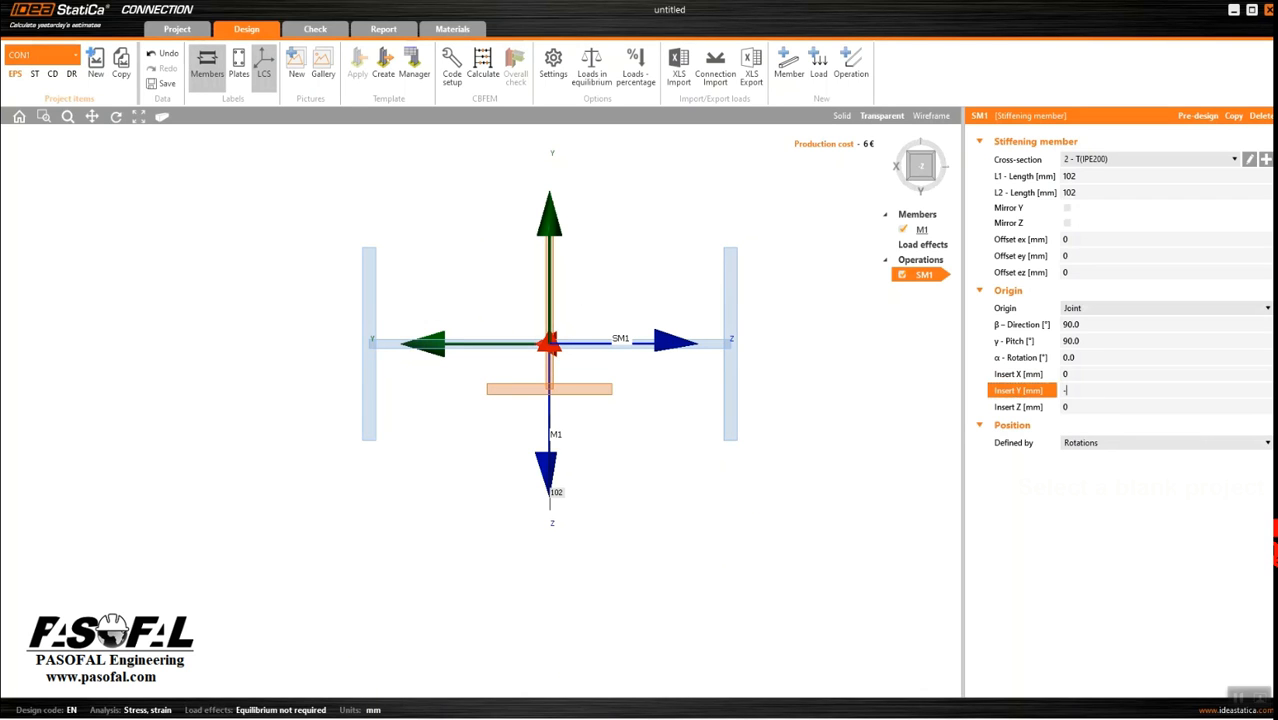
pyautogui.click(1085, 374)
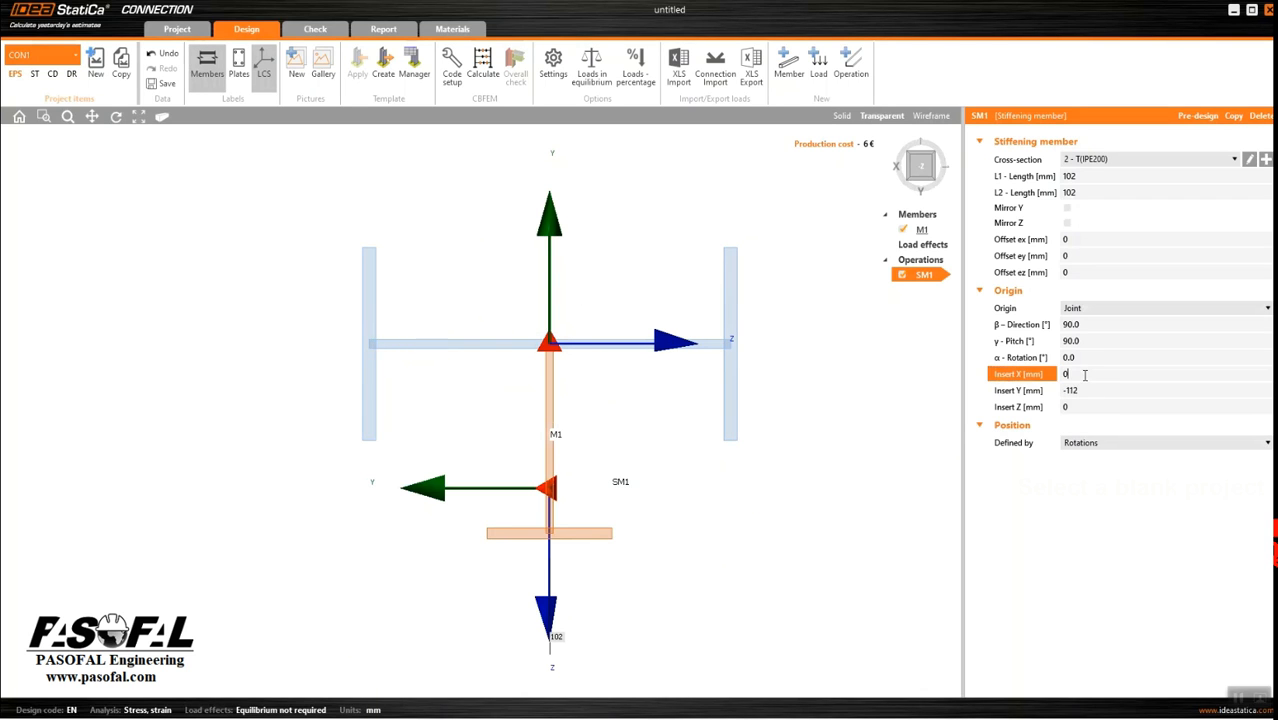
pyautogui.click(263, 76)
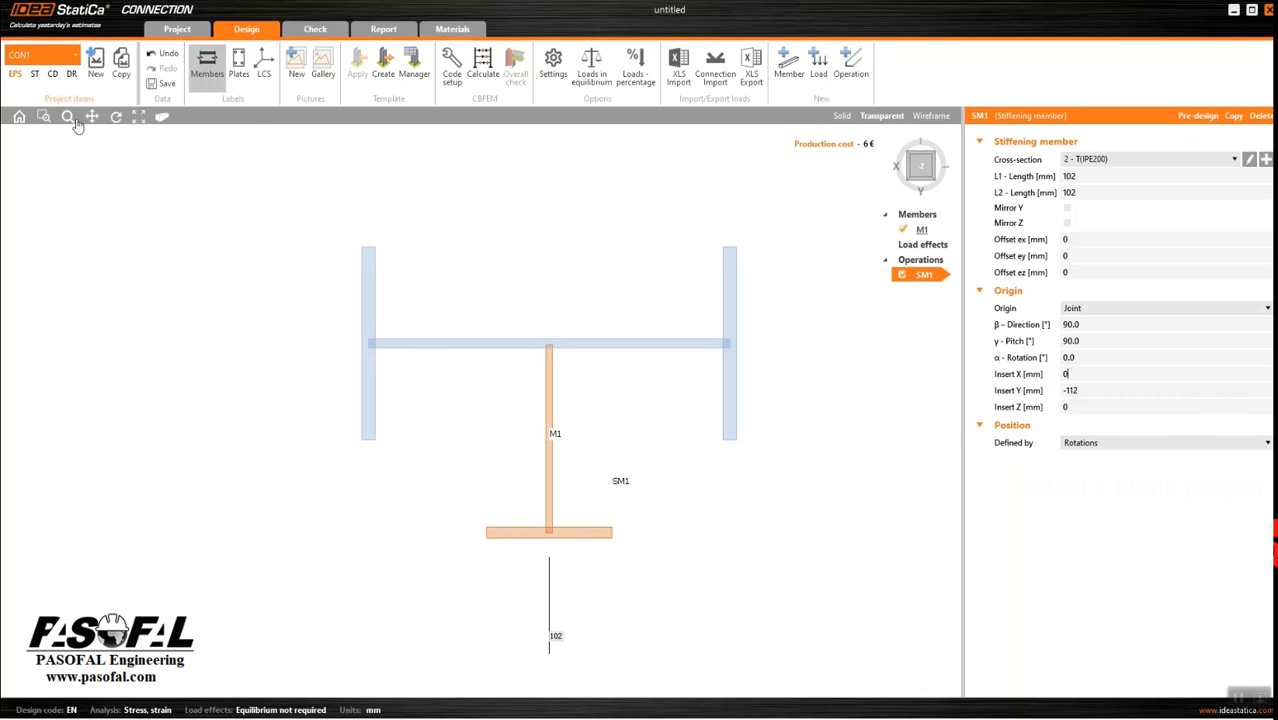
# Step: Set stiffening member SM1's Insert Z to 450 mm and display the model as solid
pyautogui.click(20, 118)
pyautogui.scroll(2, 492, 436)
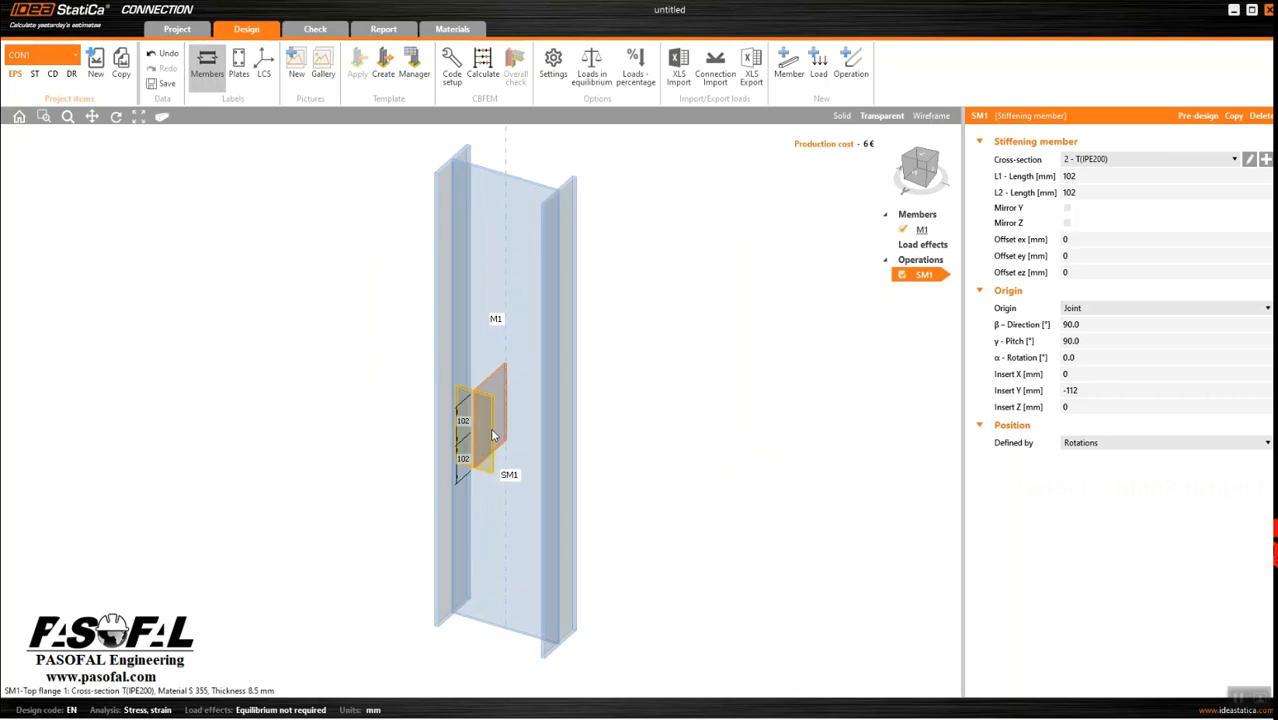
pyautogui.click(1077, 405)
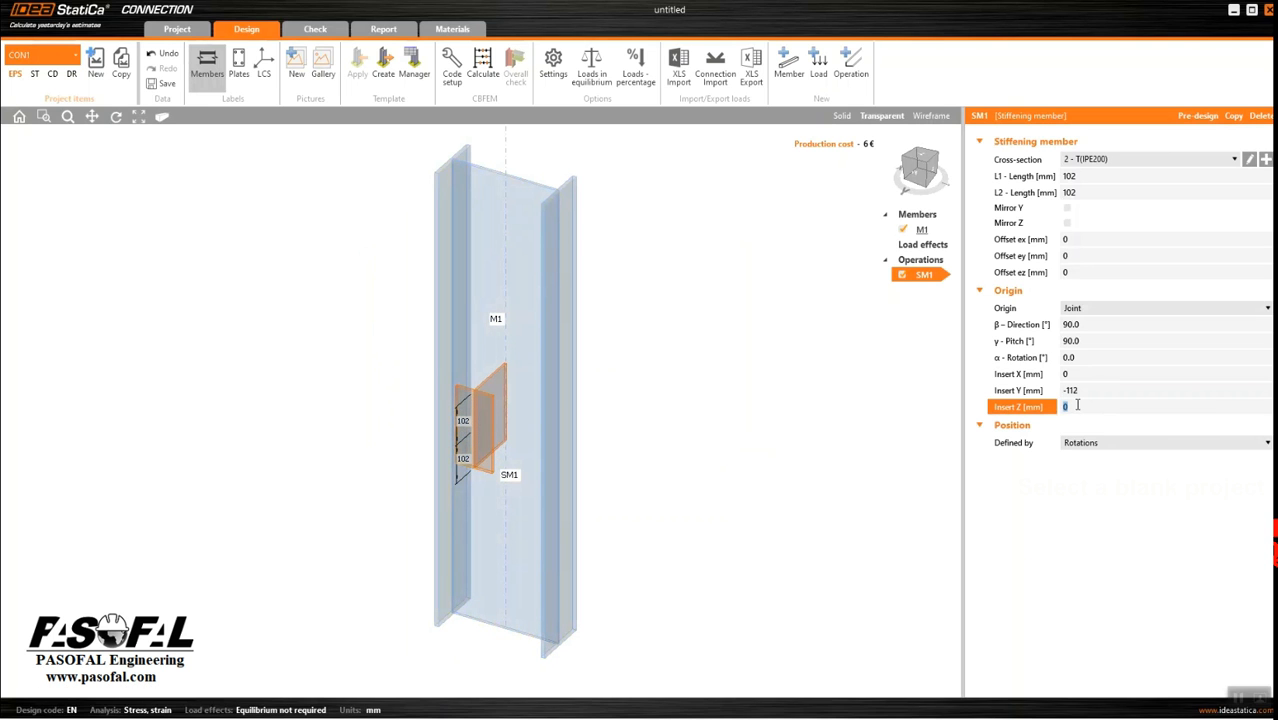
pyautogui.click(1088, 390)
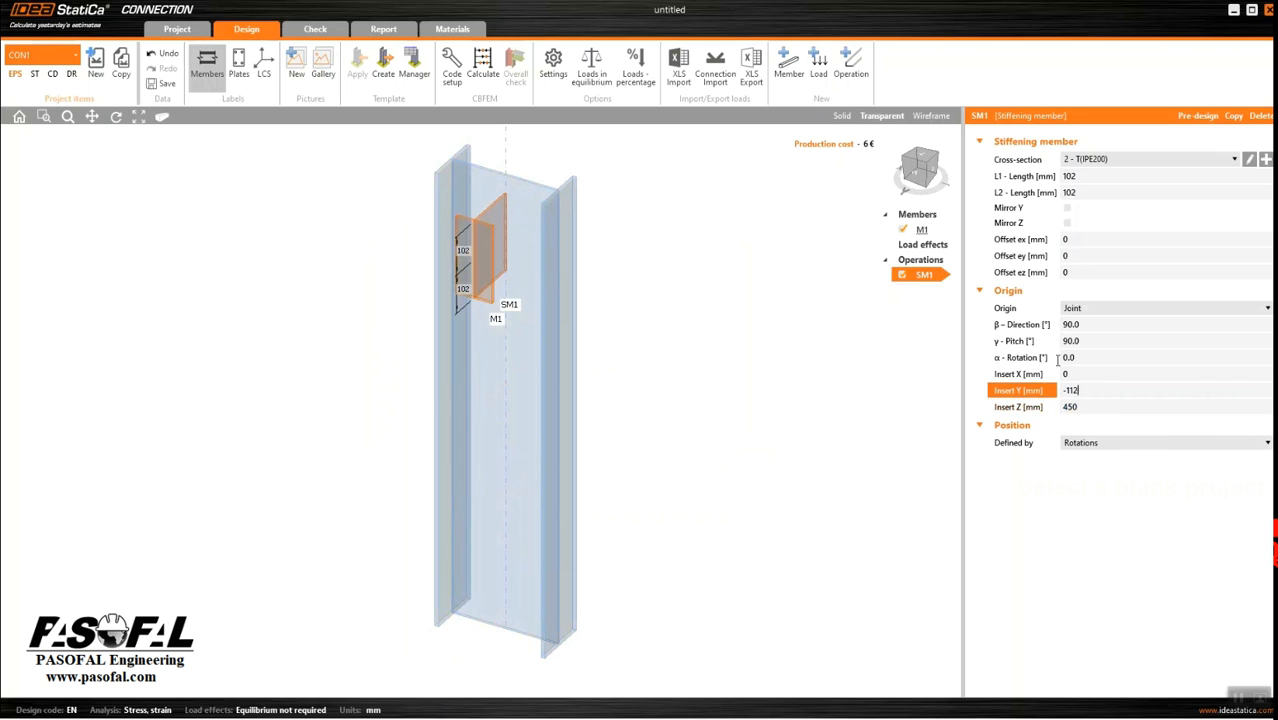
pyautogui.scroll(3, 456, 197)
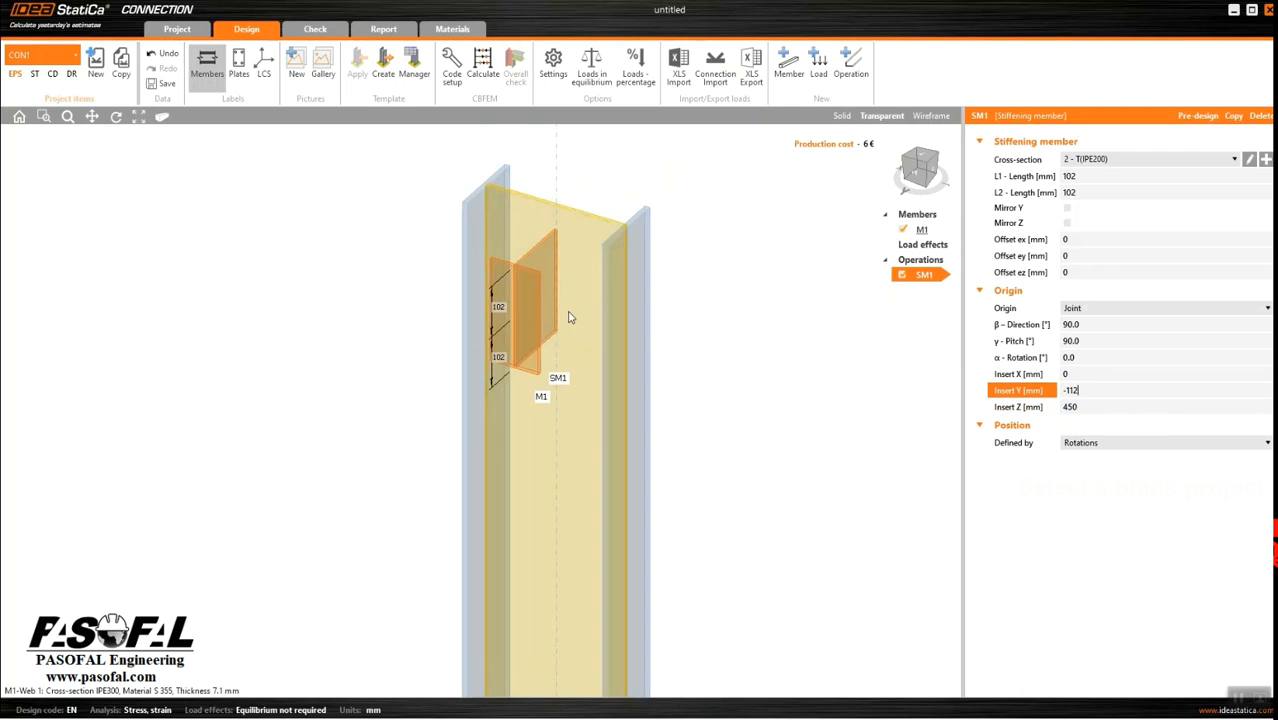
pyautogui.click(842, 116)
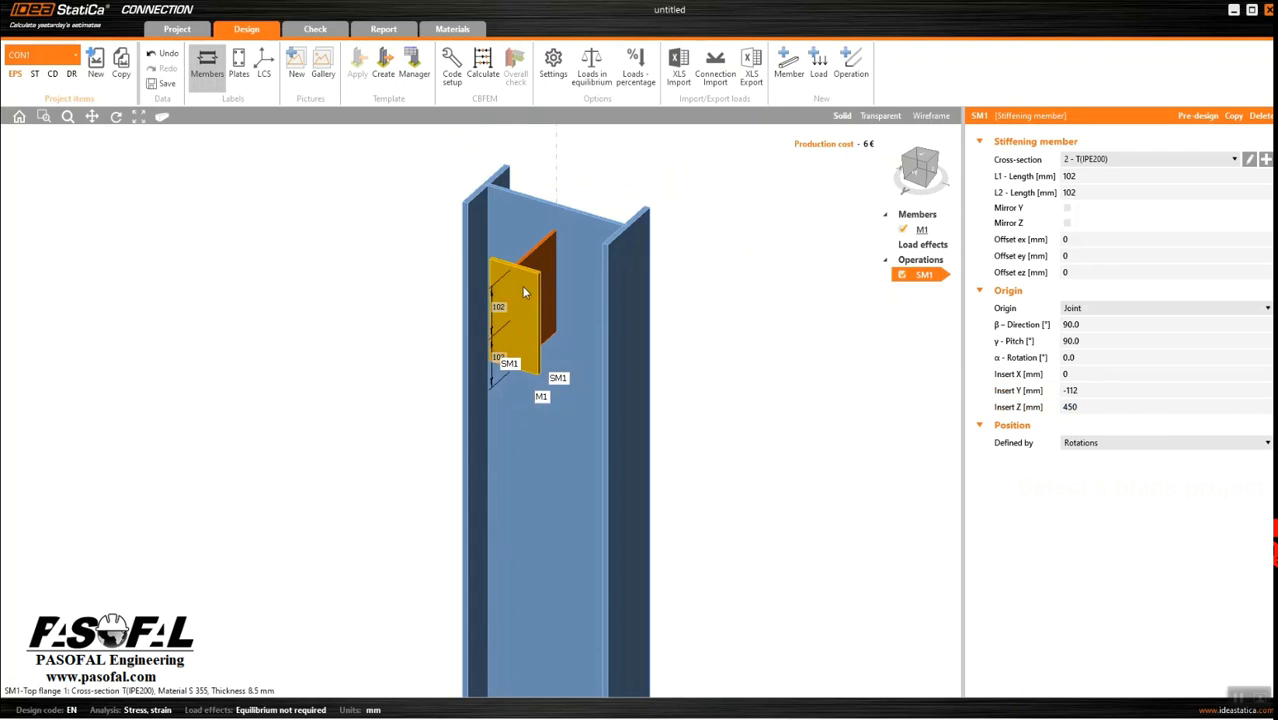
pyautogui.moveTo(580, 322); pyautogui.dragTo(534, 345, button='right')
pyautogui.moveTo(630, 186); pyautogui.dragTo(517, 346, button='middle')
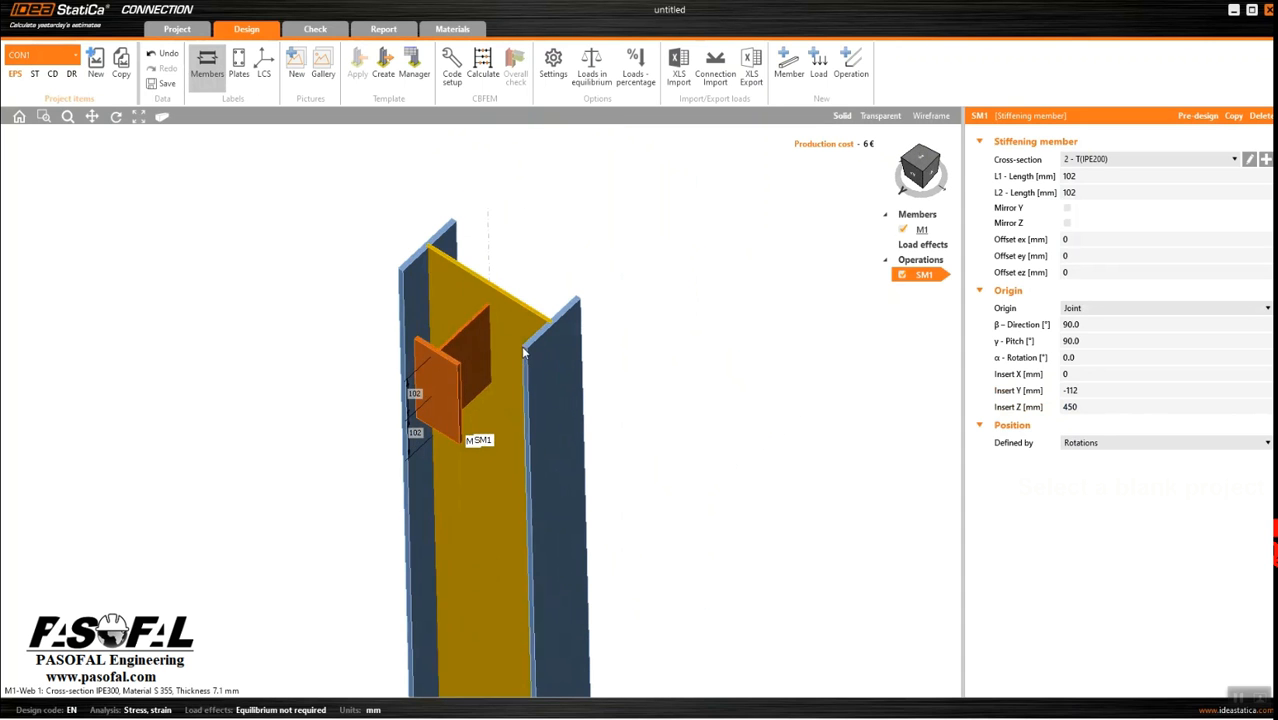
# Step: Copy SM1 and place the copy on the opposite side of the column web with direction -90° and Insert Y 112 mm
pyautogui.click(1235, 117)
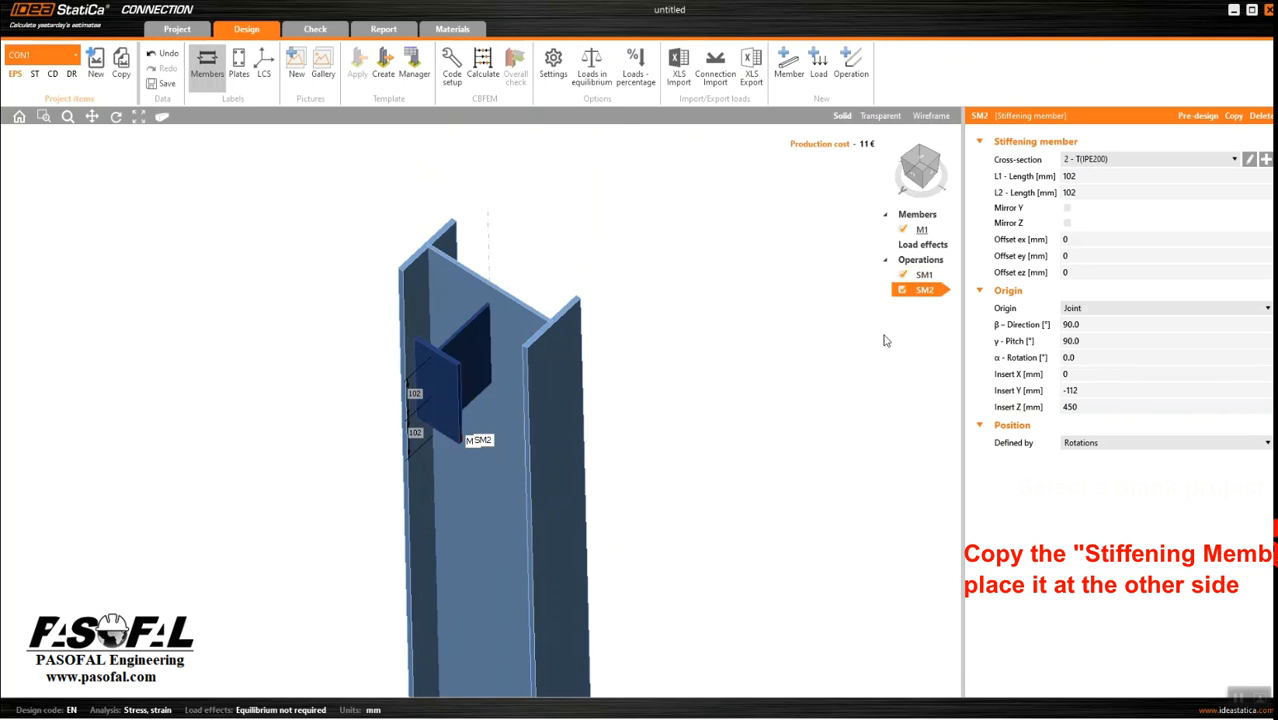
pyautogui.click(1066, 325)
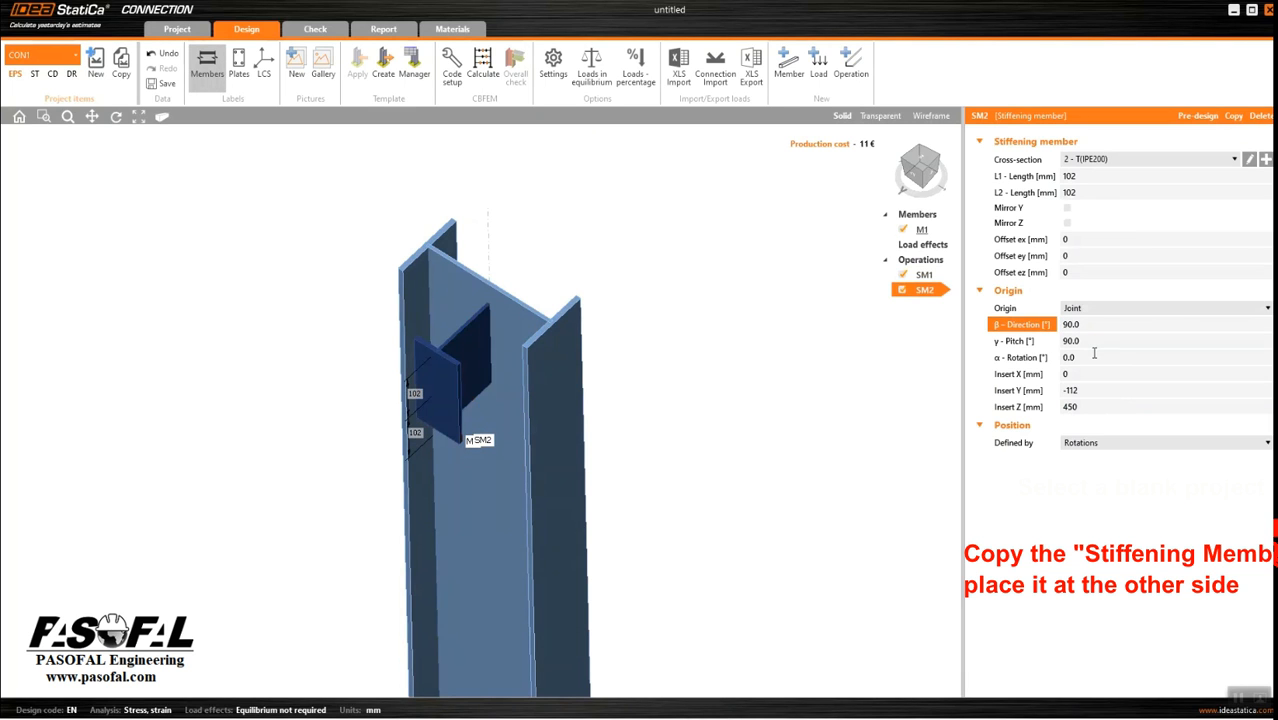
pyautogui.write('-')
pyautogui.click(1093, 341)
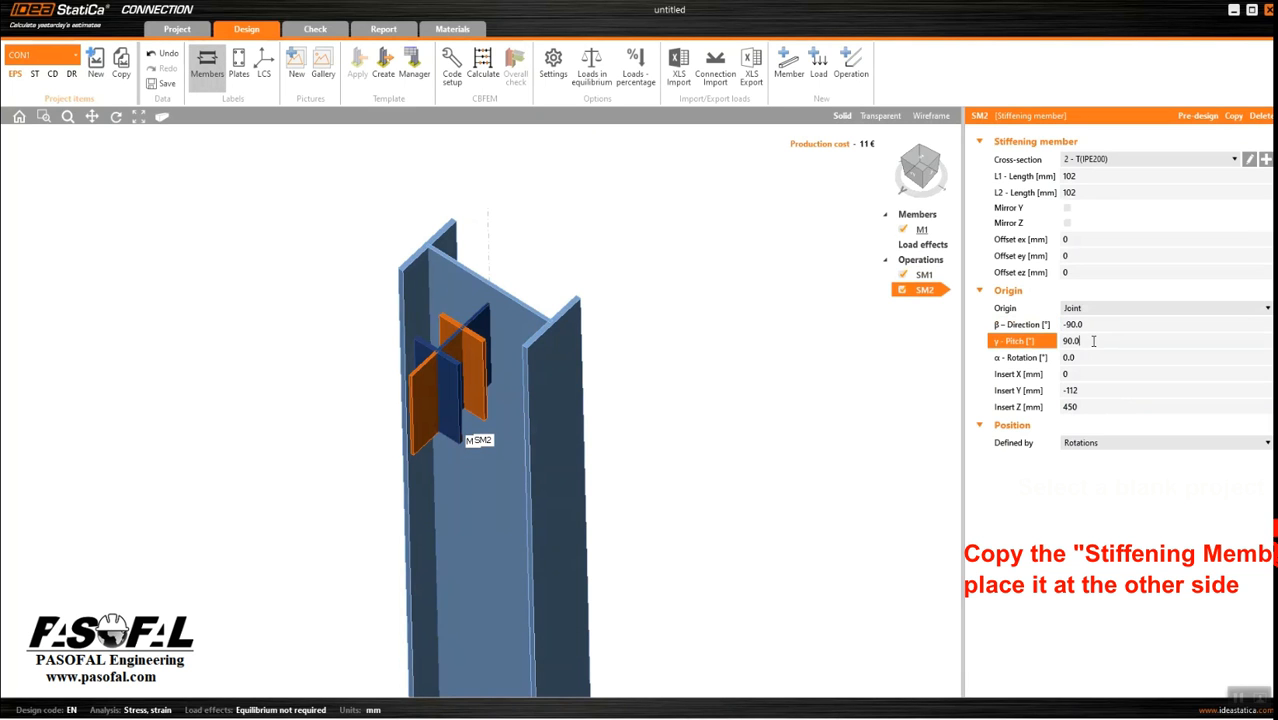
pyautogui.click(1068, 392)
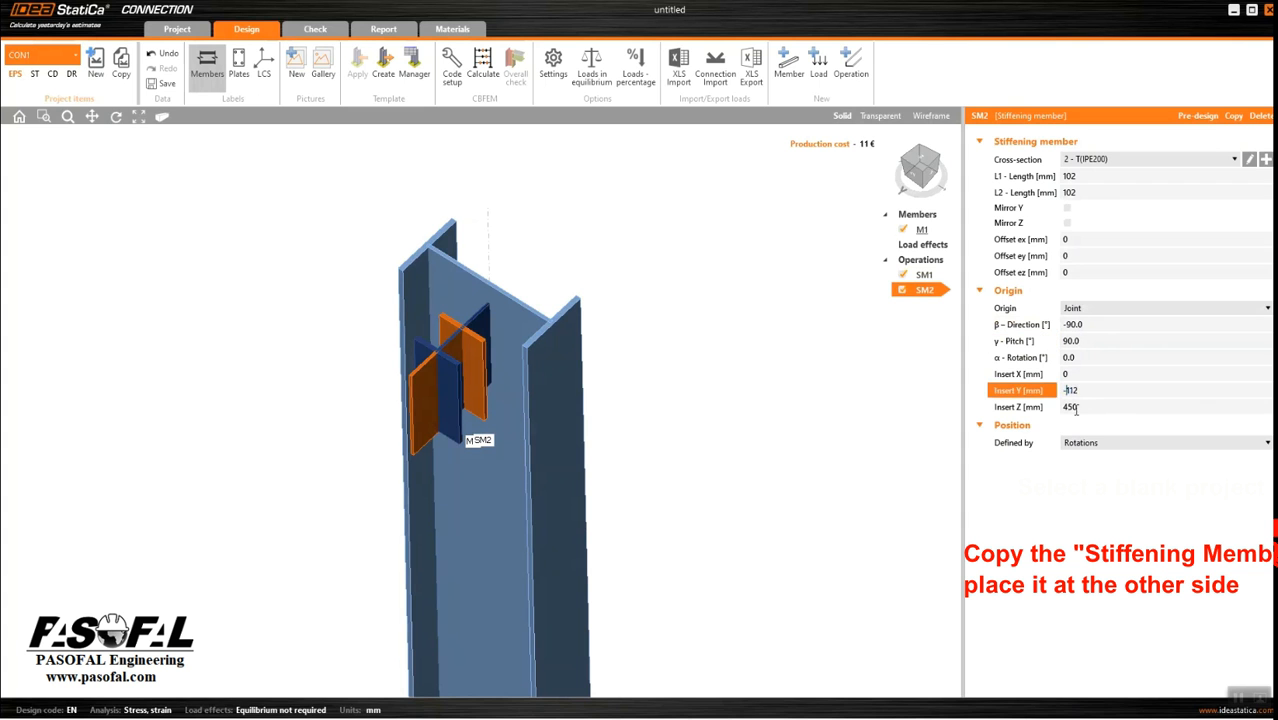
pyautogui.click(1080, 374)
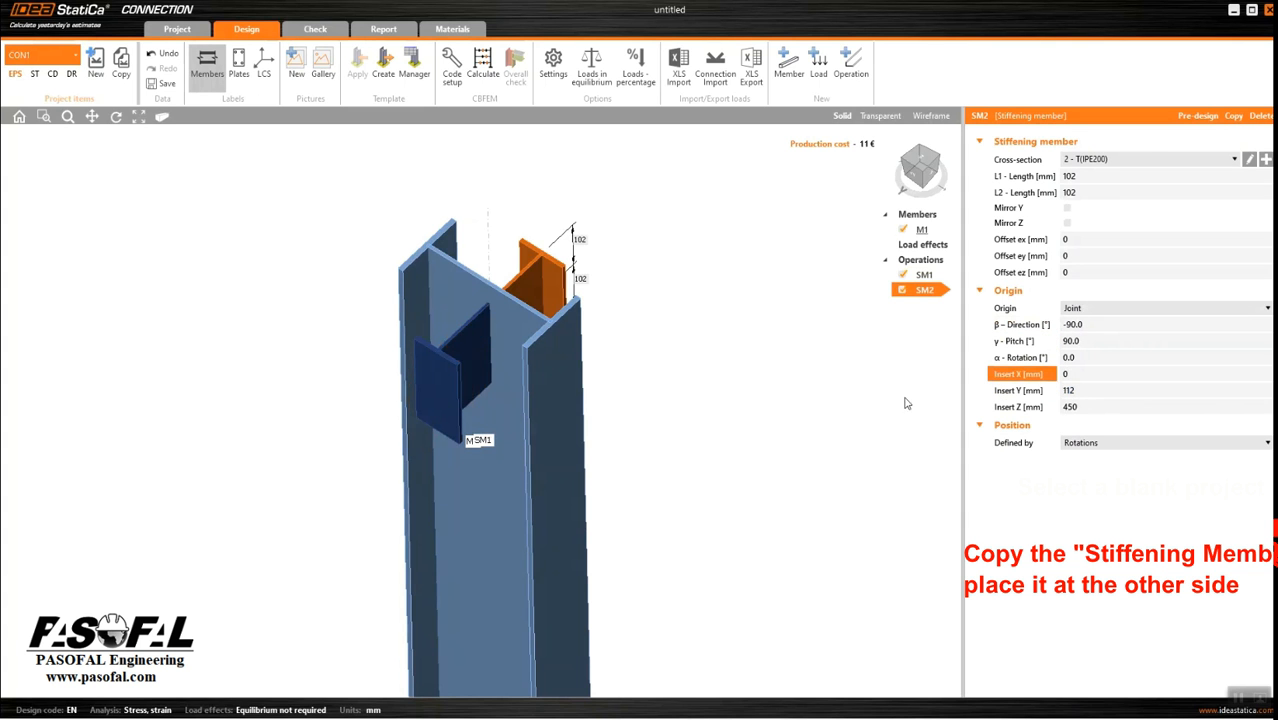
pyautogui.moveTo(807, 422); pyautogui.dragTo(668, 361, button='right')
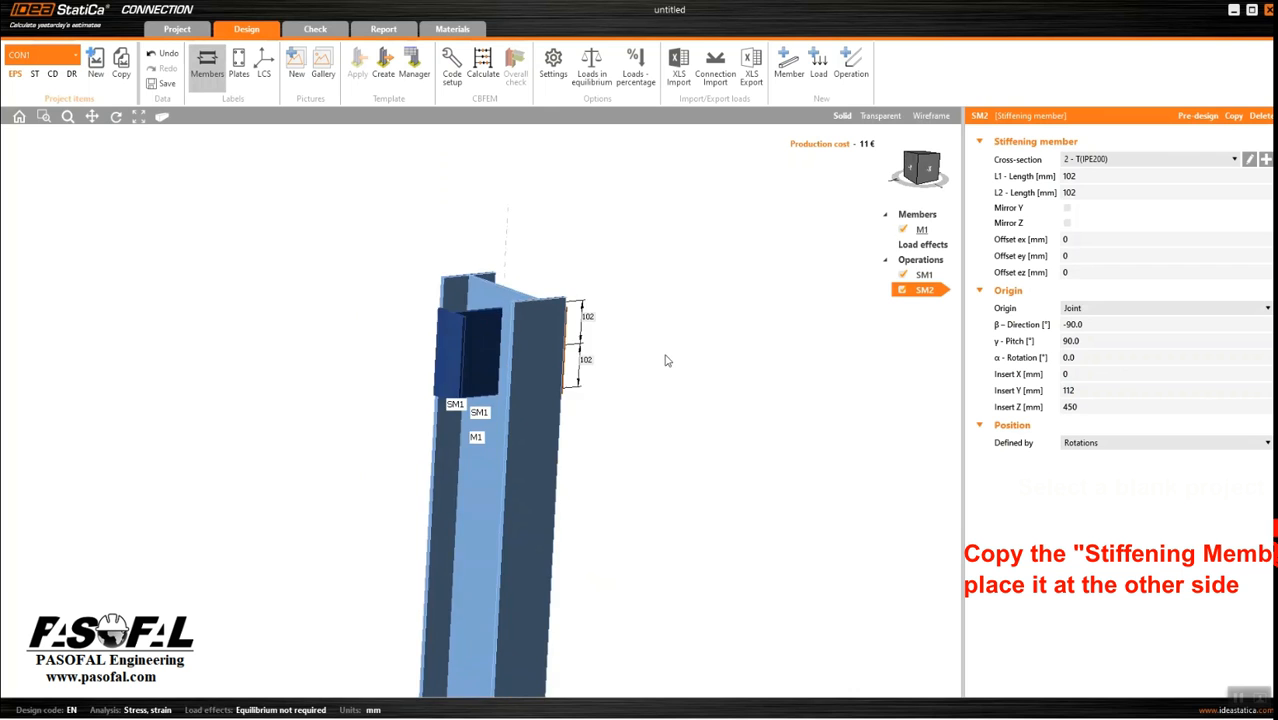
pyautogui.moveTo(394, 388); pyautogui.dragTo(385, 448, button='right')
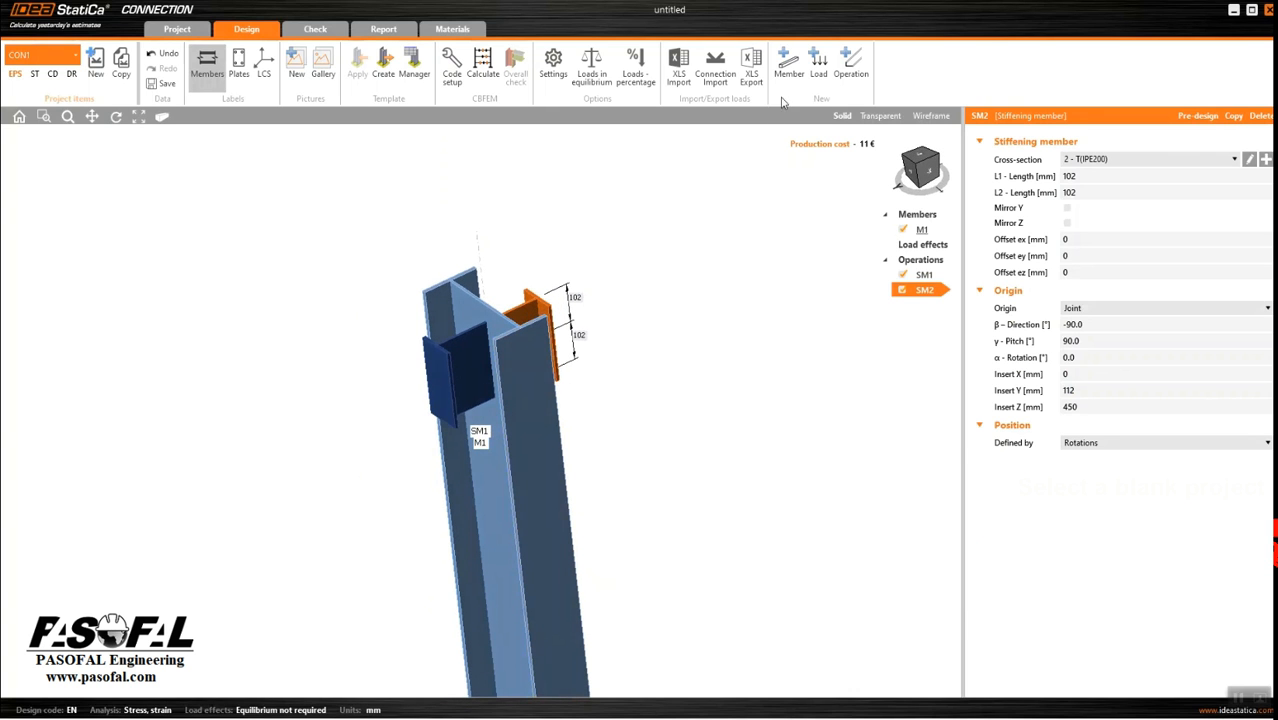
# Step: Add a new member M2 and assign it a new rolled I cross-section IPE140
pyautogui.click(789, 65)
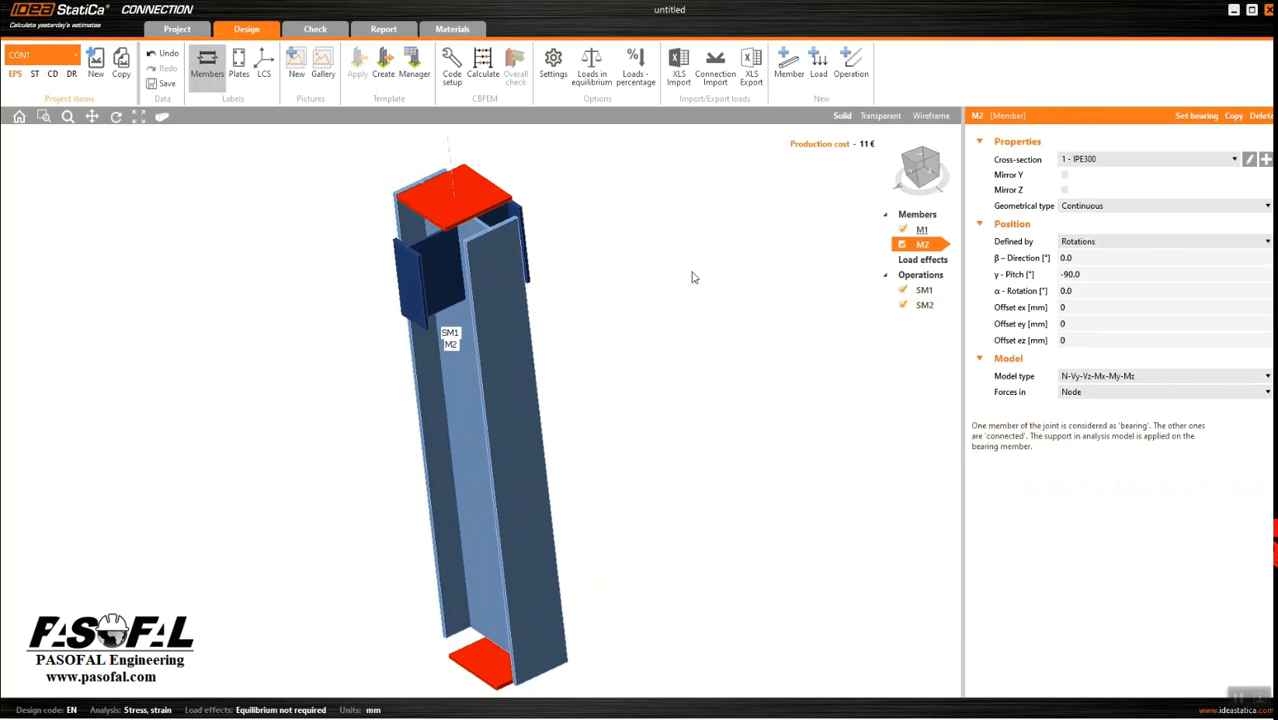
pyautogui.scroll(-2, 693, 277)
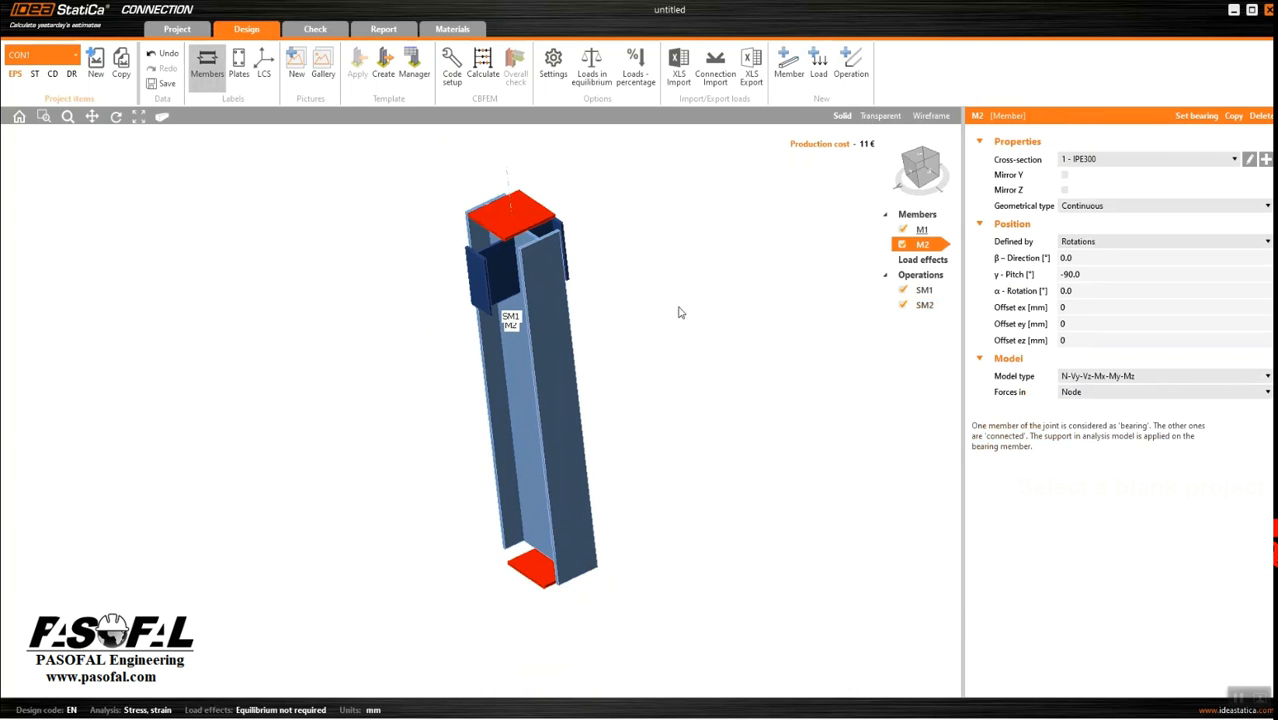
pyautogui.click(1265, 160)
pyautogui.moveTo(758, 214); pyautogui.dragTo(420, 227)
pyautogui.moveTo(441, 225); pyautogui.dragTo(461, 239)
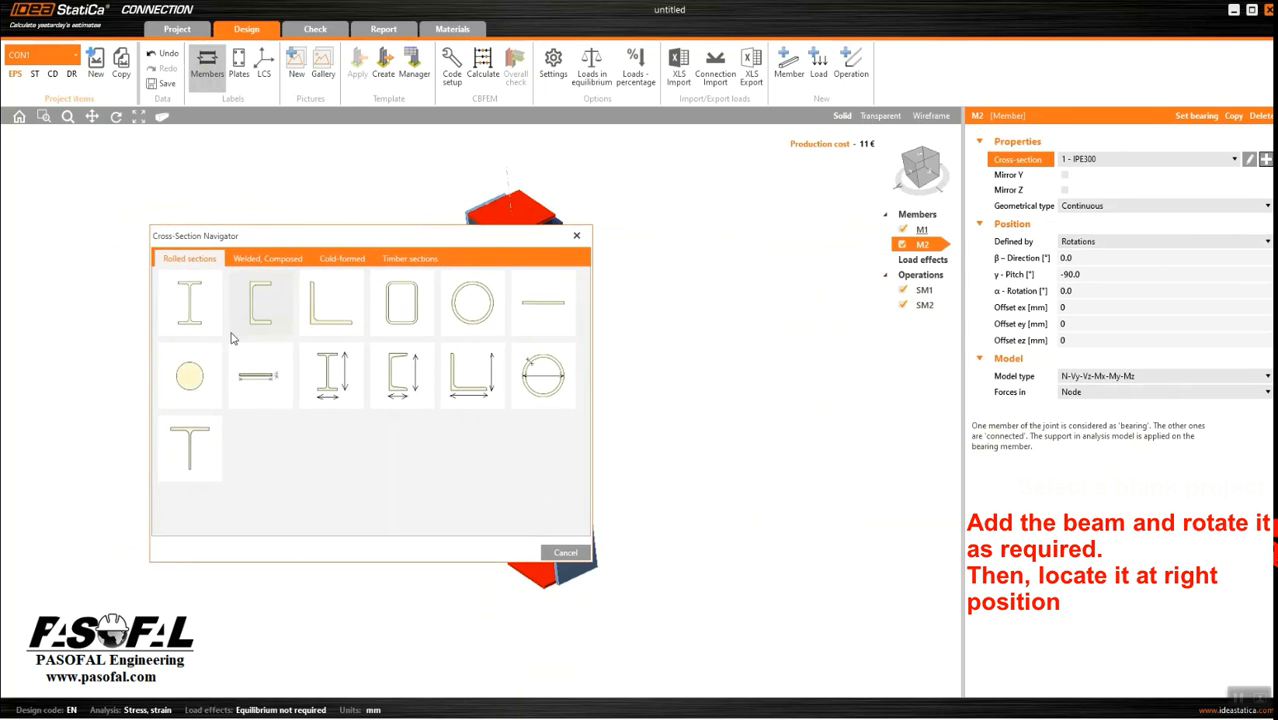
pyautogui.click(193, 312)
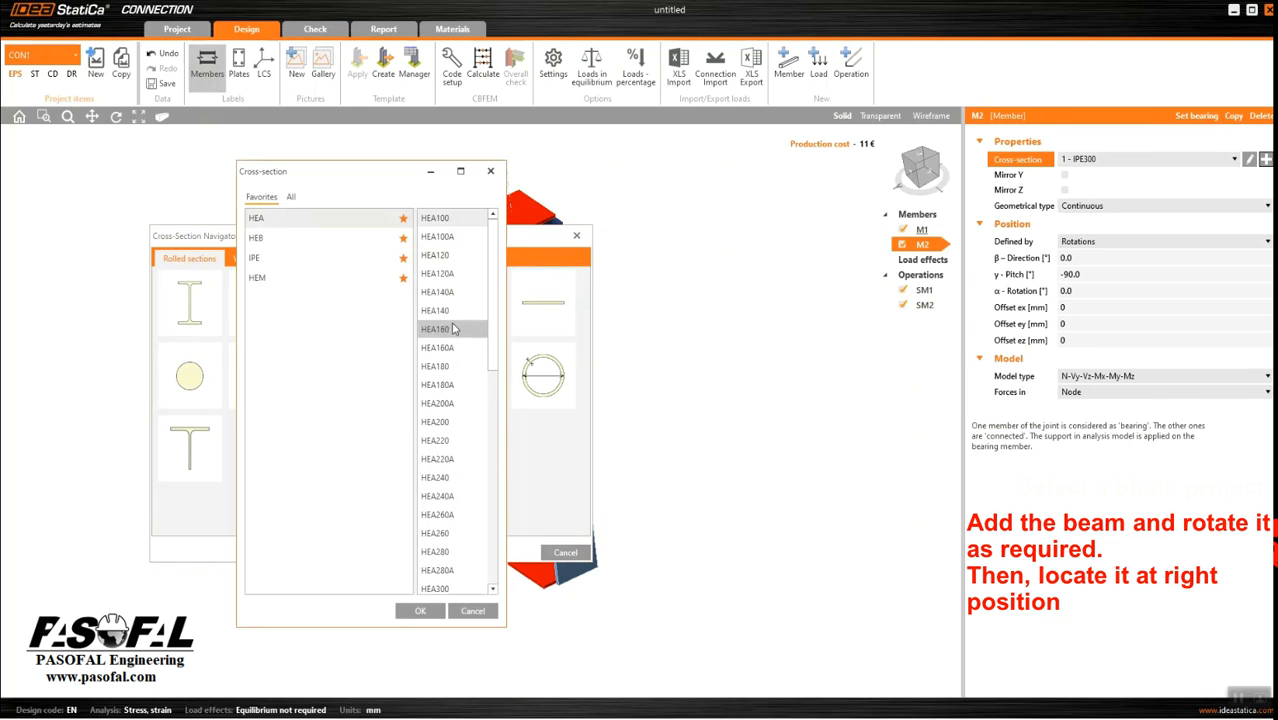
pyautogui.click(265, 258)
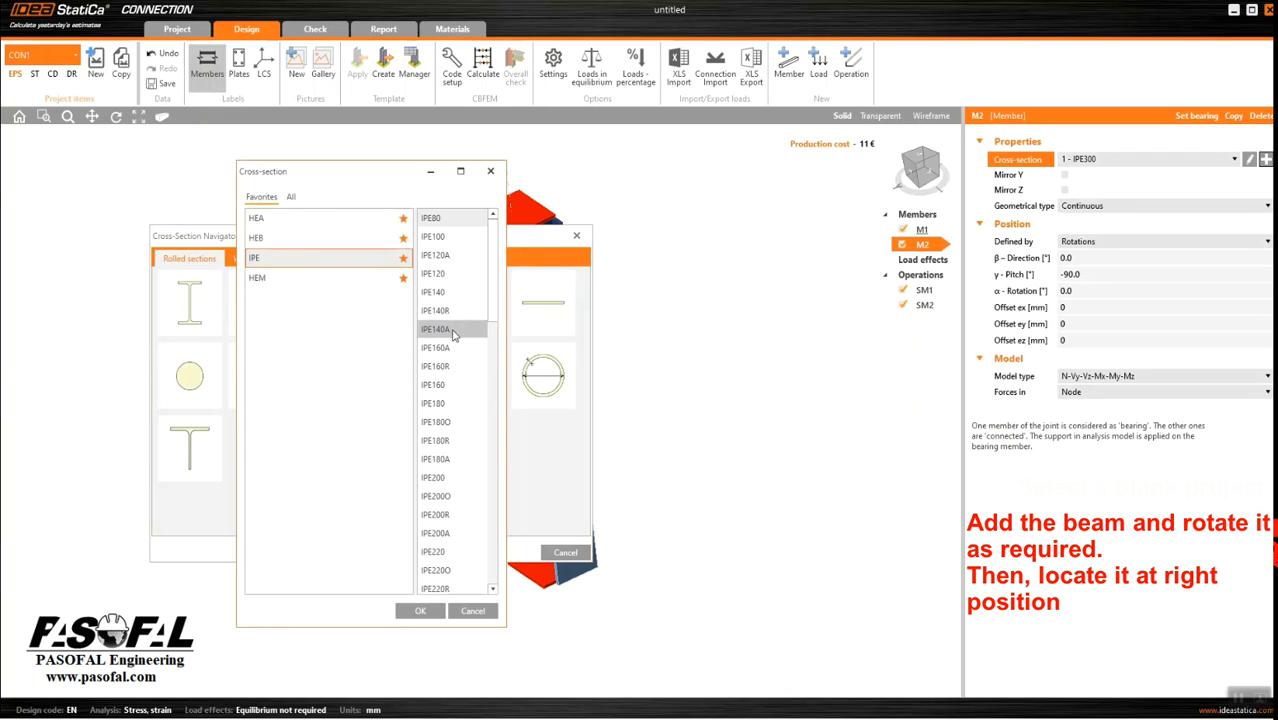
pyautogui.click(438, 292)
pyautogui.click(420, 611)
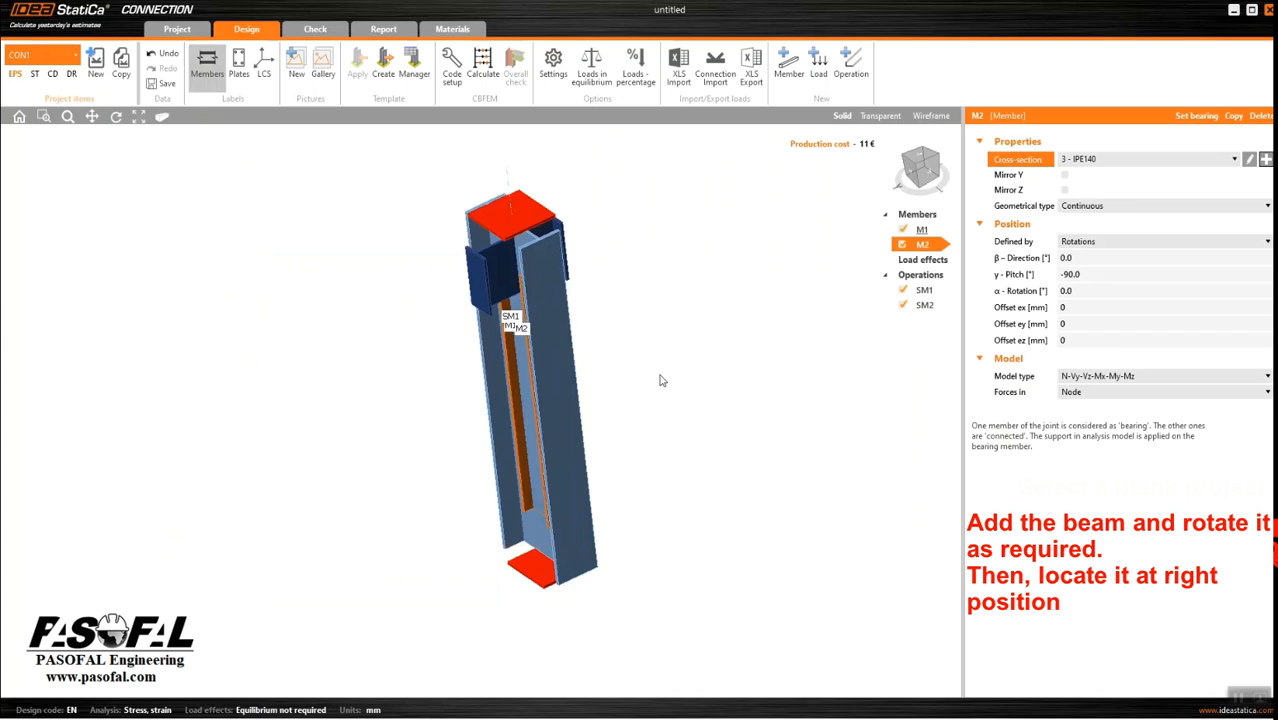
# Step: Display the model as transparent and set member M2's geometrical type to Ended
pyautogui.click(880, 117)
pyautogui.moveTo(550, 399); pyautogui.dragTo(589, 387, button='right')
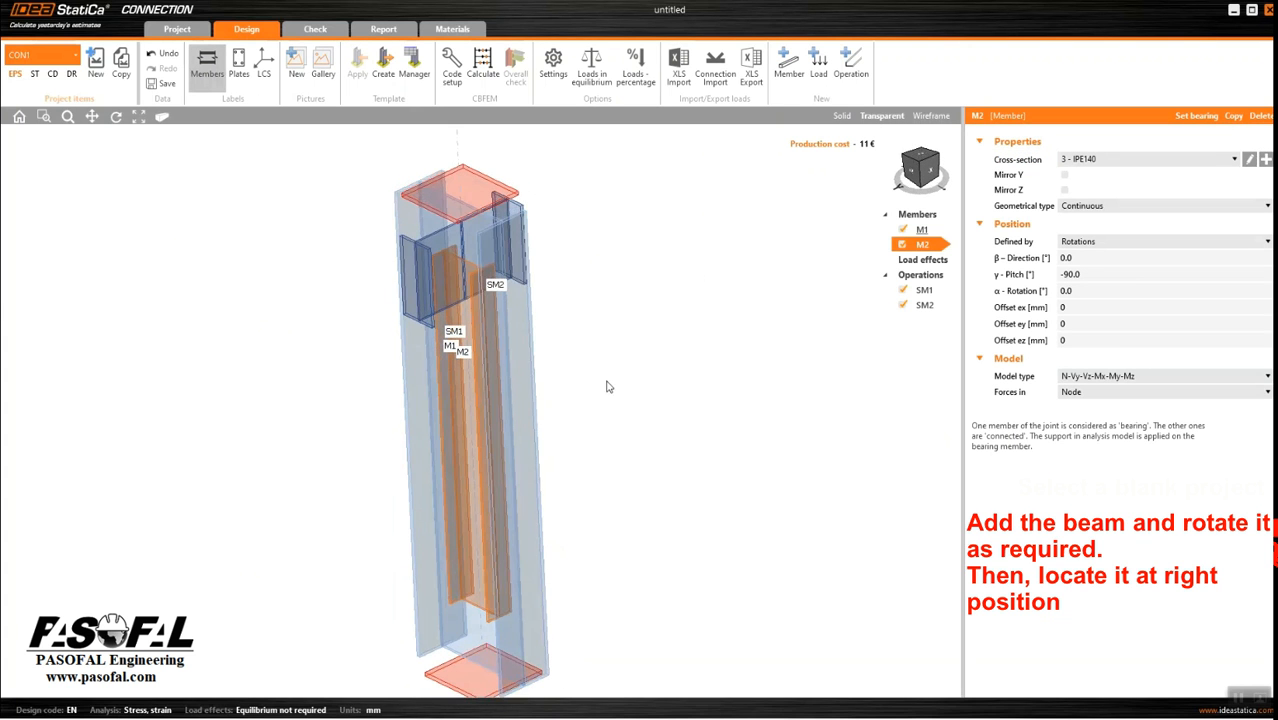
pyautogui.click(1119, 206)
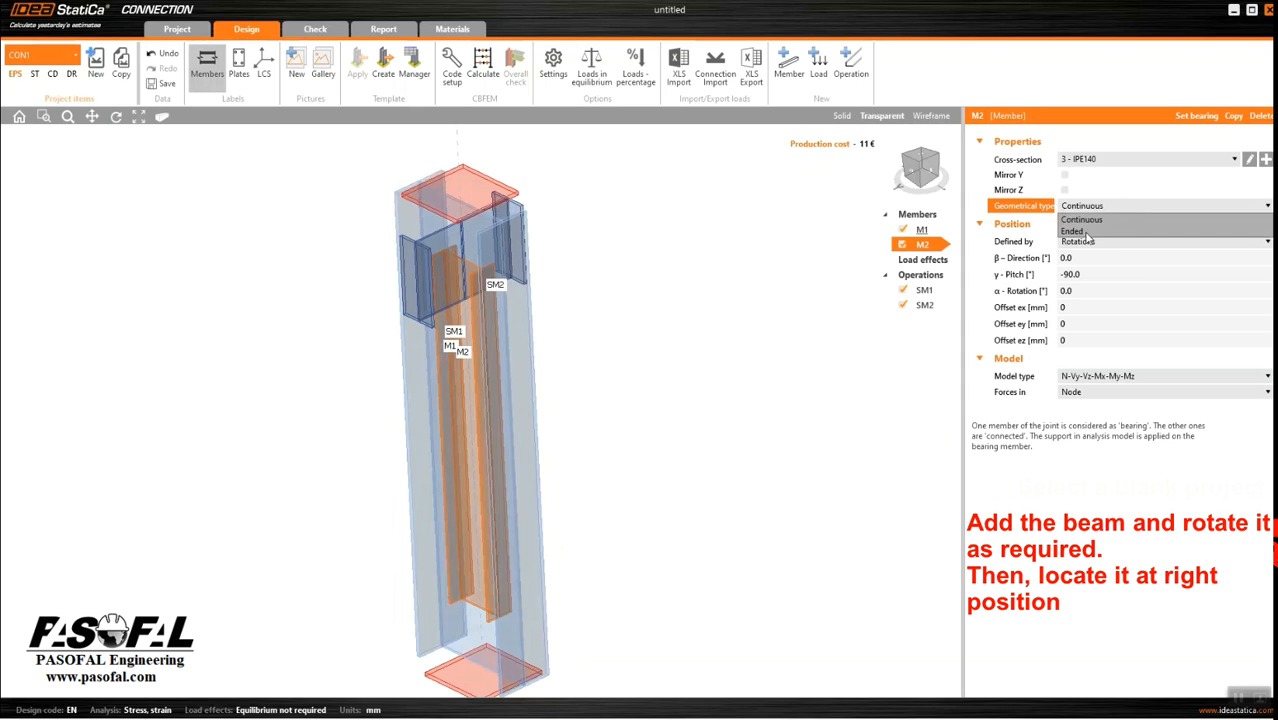
pyautogui.click(1078, 231)
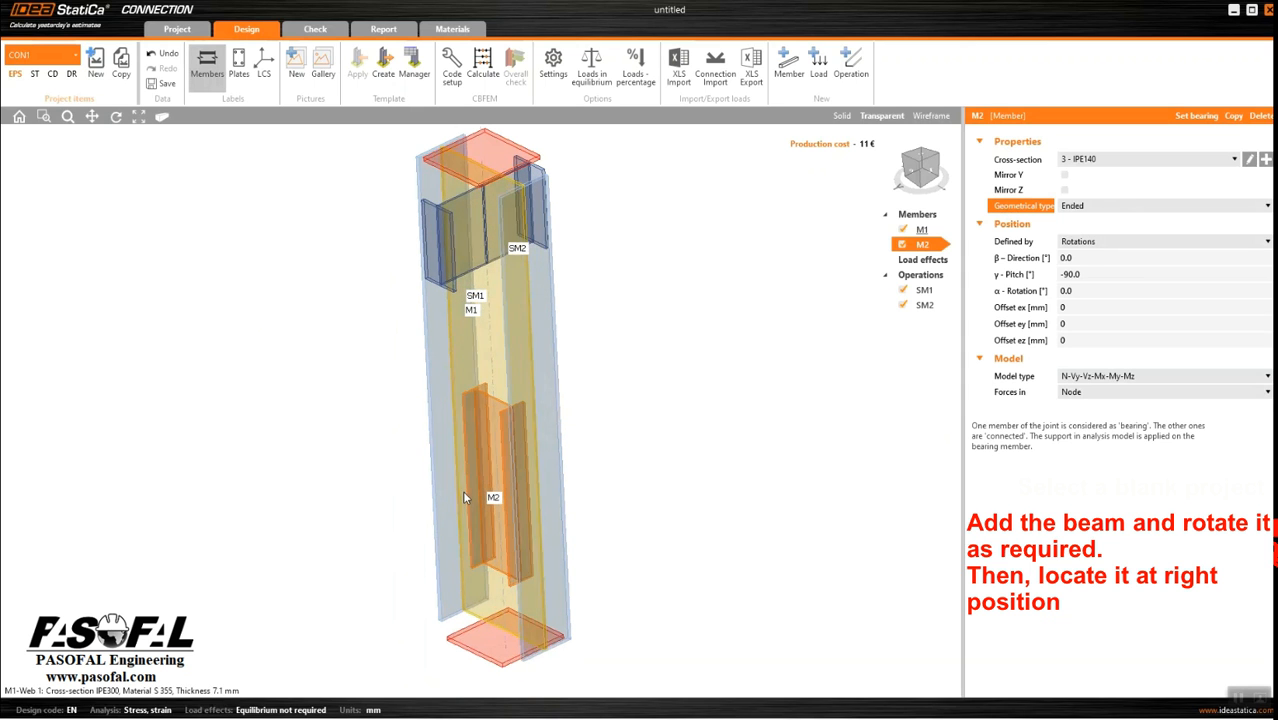
# Step: Set member M2's pitch to 0° and direction to 90°, with the model displayed as solid
pyautogui.click(1093, 275)
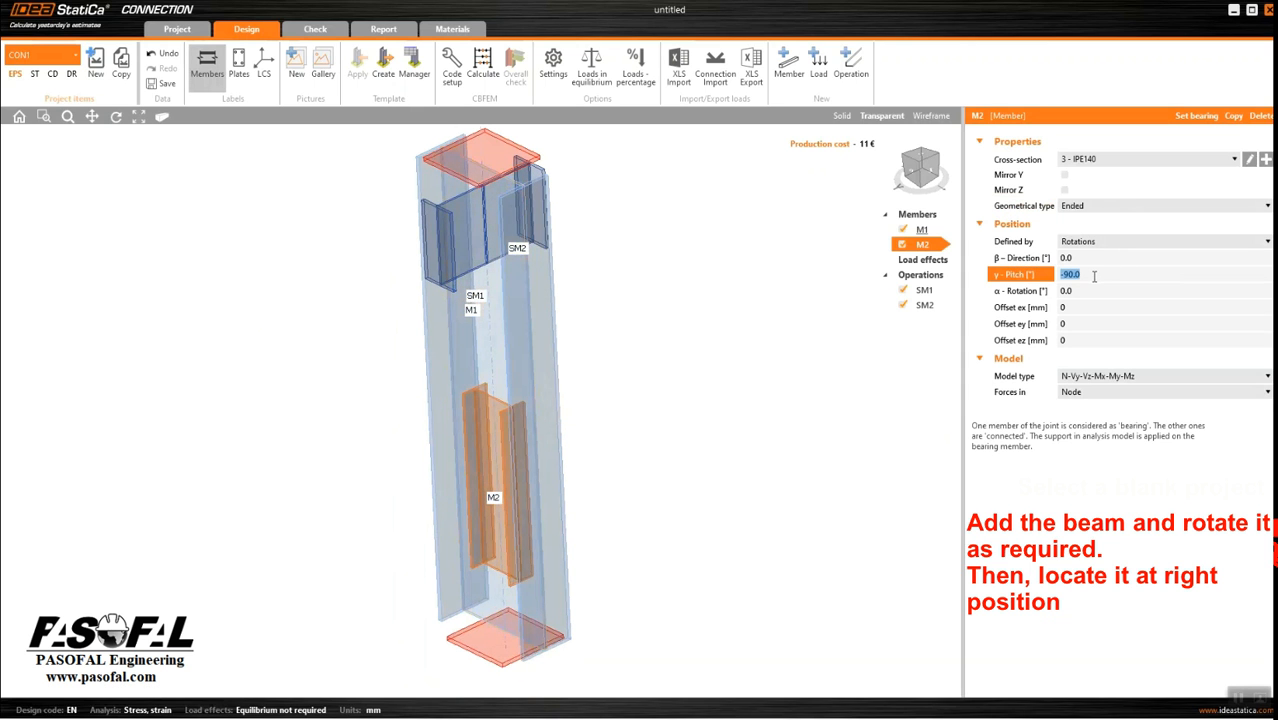
pyautogui.click(1090, 258)
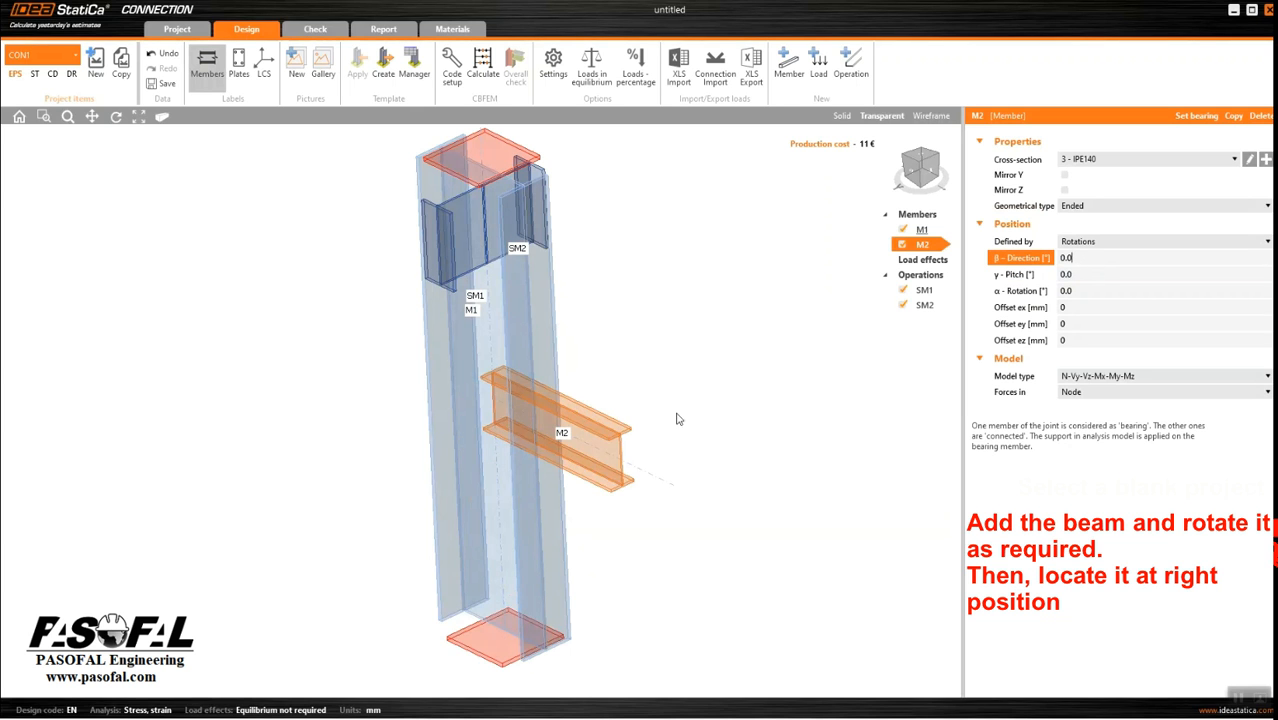
pyautogui.click(862, 117)
pyautogui.moveTo(585, 302); pyautogui.dragTo(644, 352, button='right')
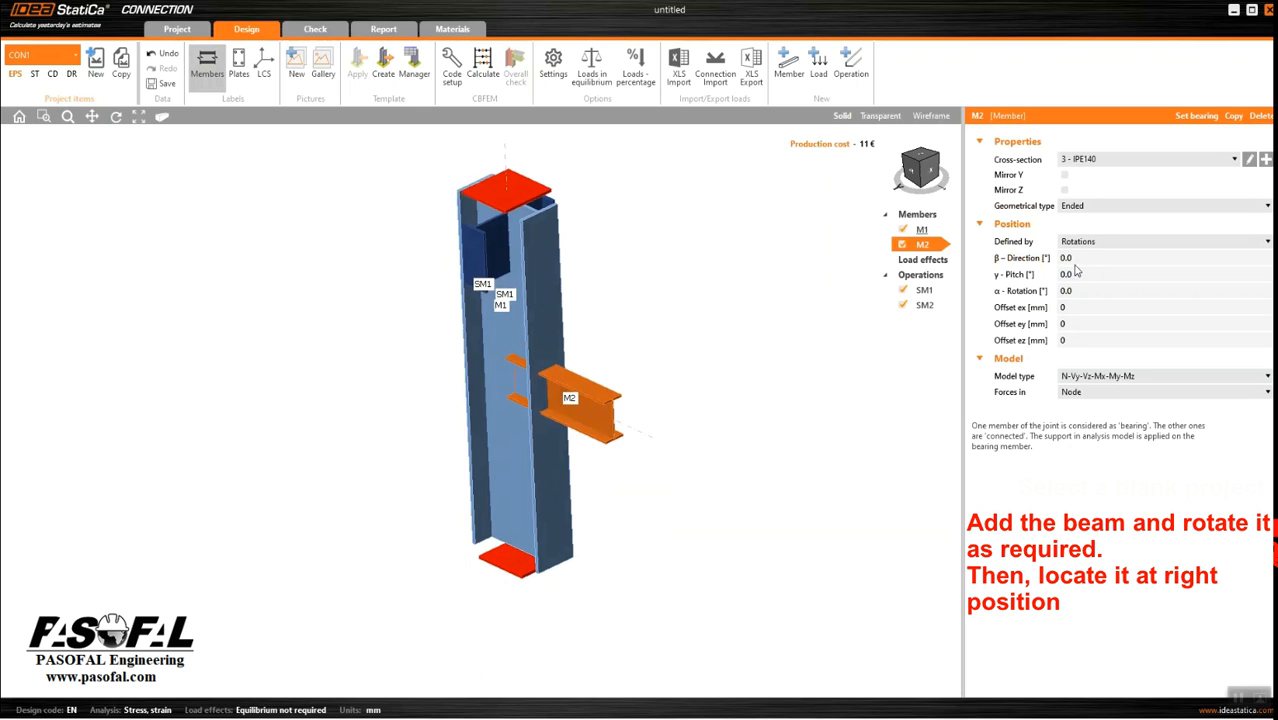
pyautogui.click(1085, 258)
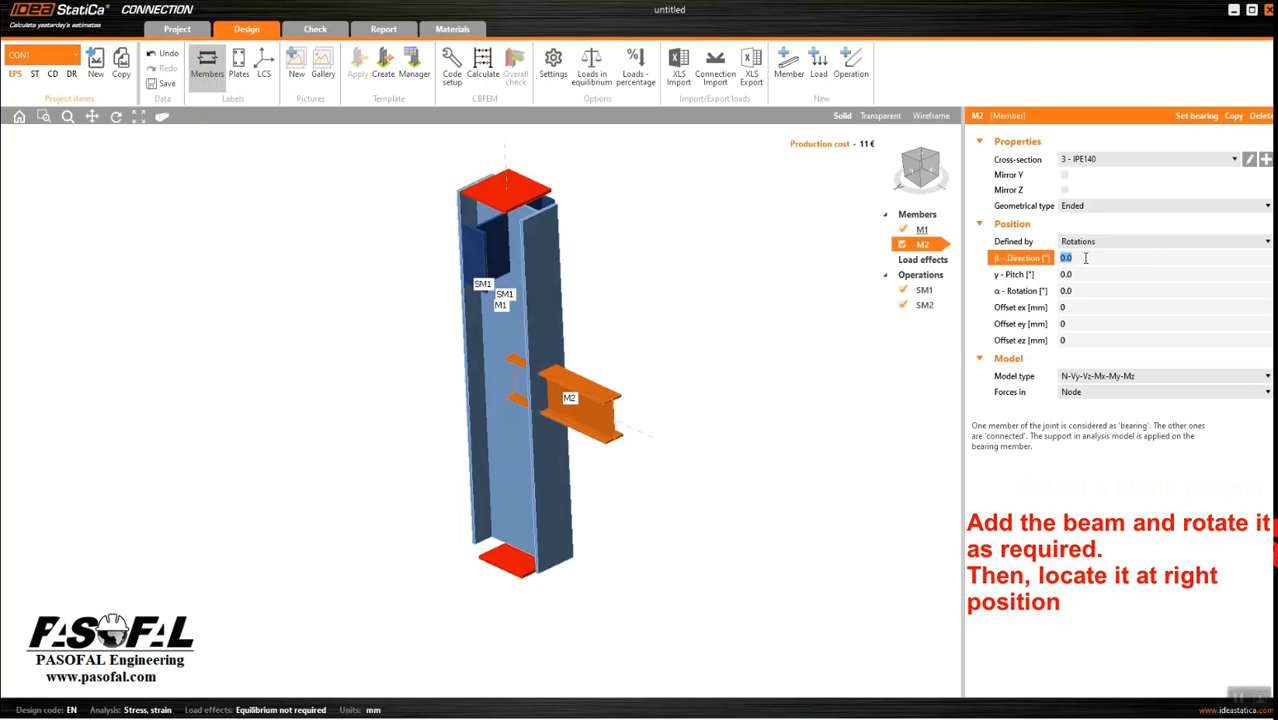
pyautogui.press('Tab')
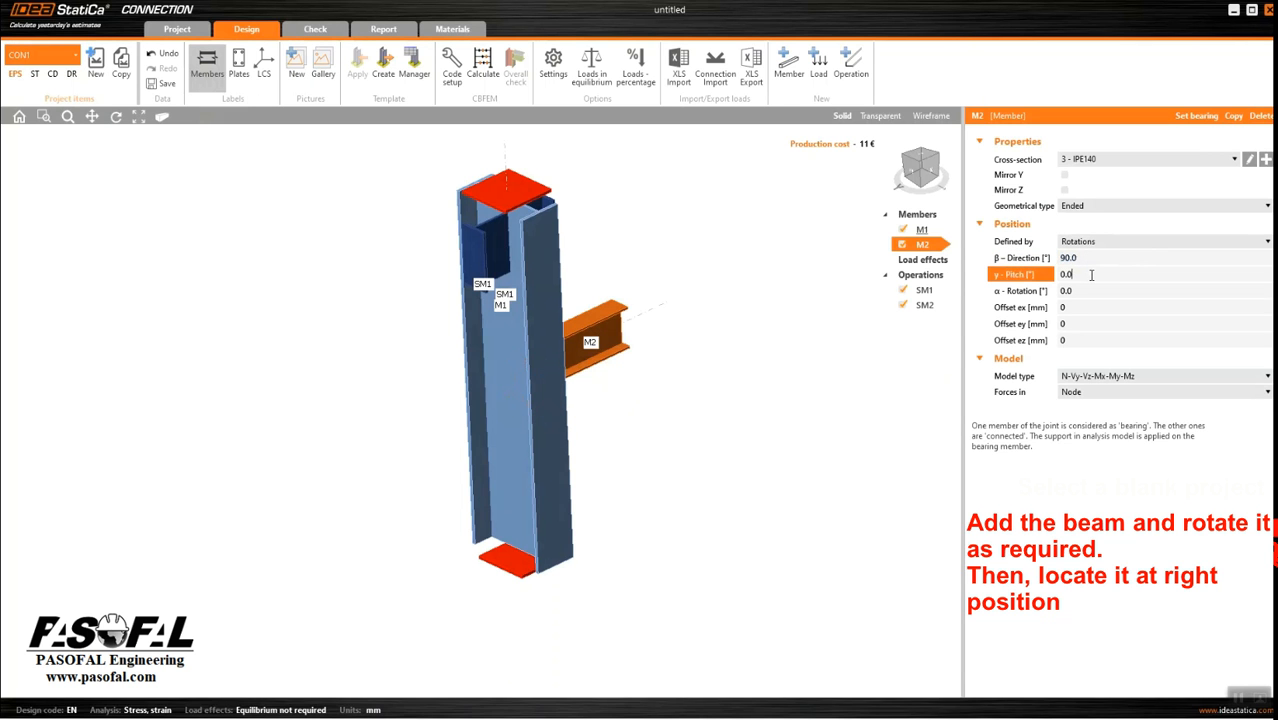
# Step: Set member M2's Offset ez to 490 mm
pyautogui.moveTo(682, 382); pyautogui.dragTo(534, 421, button='right')
pyautogui.scroll(4, 553, 370)
pyautogui.scroll(-2, 498, 344)
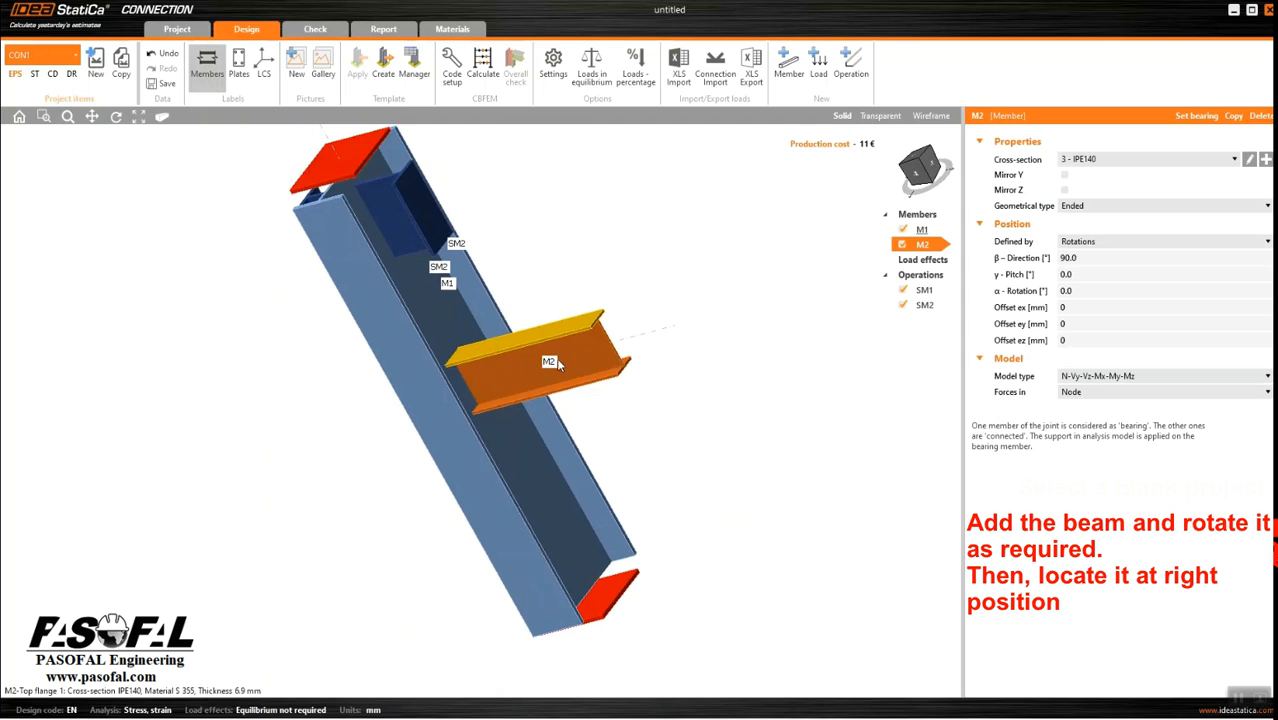
pyautogui.click(1087, 337)
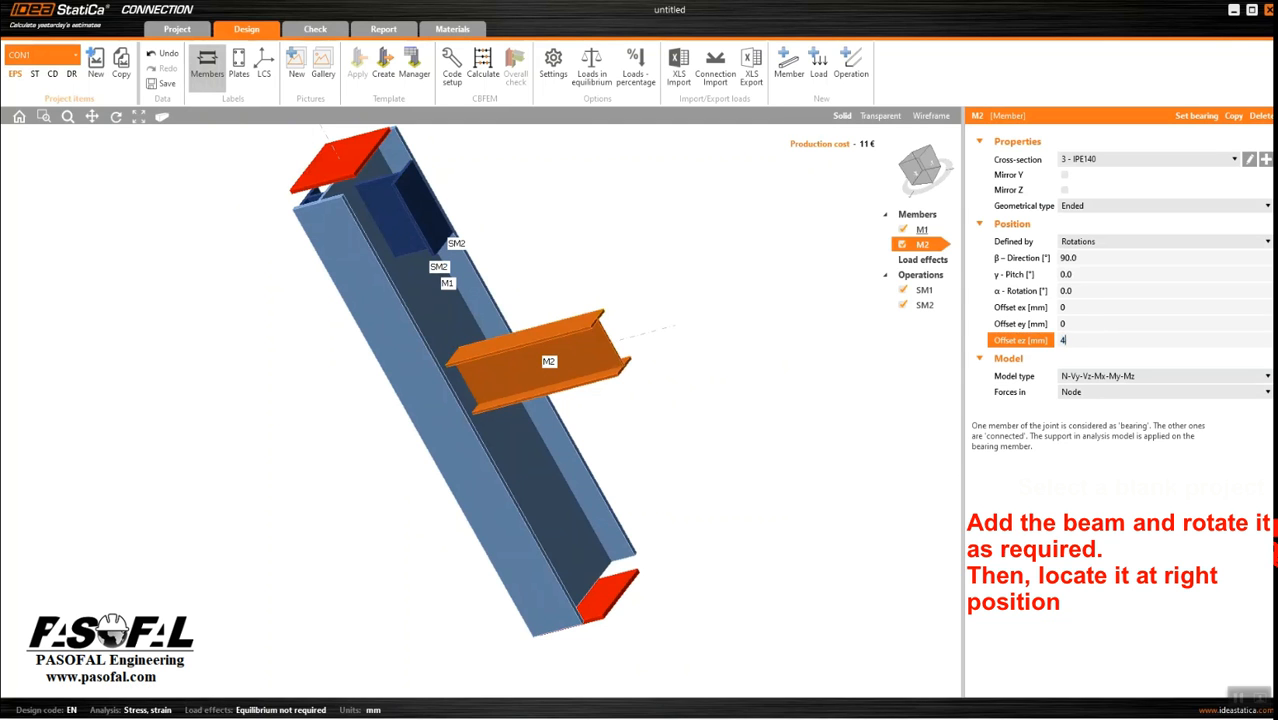
pyautogui.click(1087, 323)
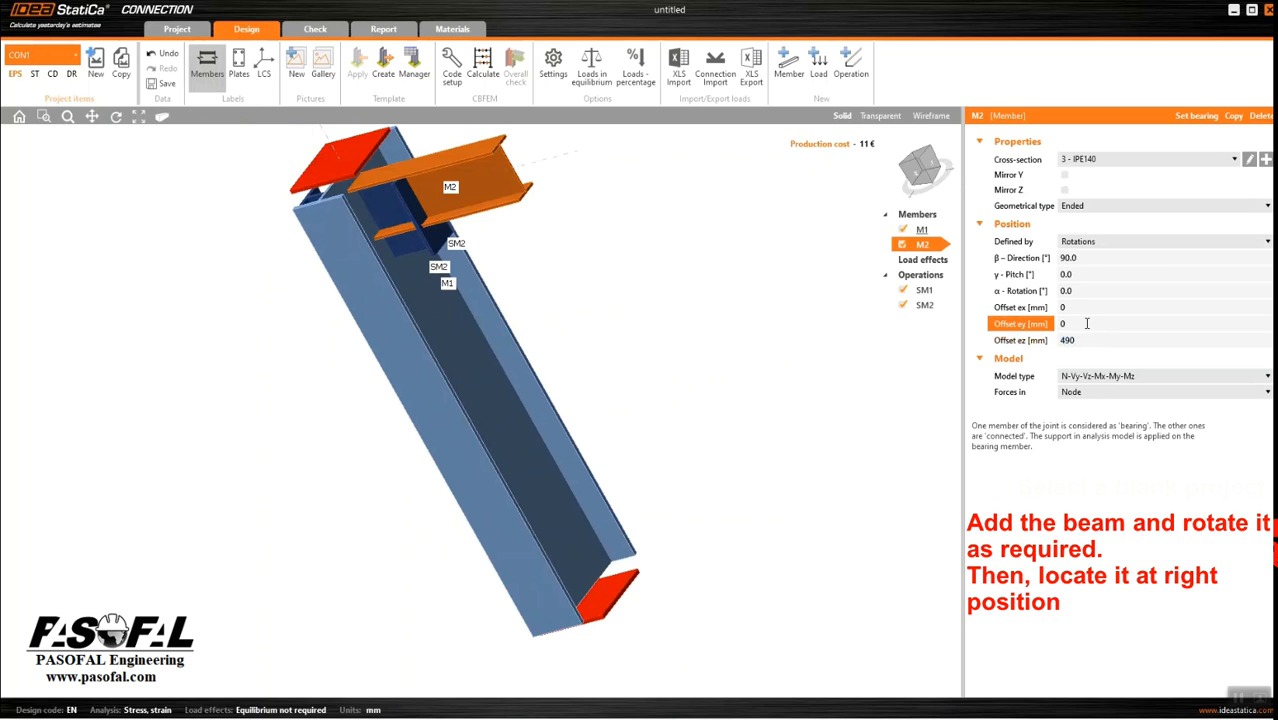
# Step: Set member M2's Offset ez to 480 mm to align it with stiffening member SM2
pyautogui.scroll(5, 411, 290)
pyautogui.moveTo(411, 292); pyautogui.dragTo(463, 243, button='middle')
pyautogui.scroll(-3, 463, 245)
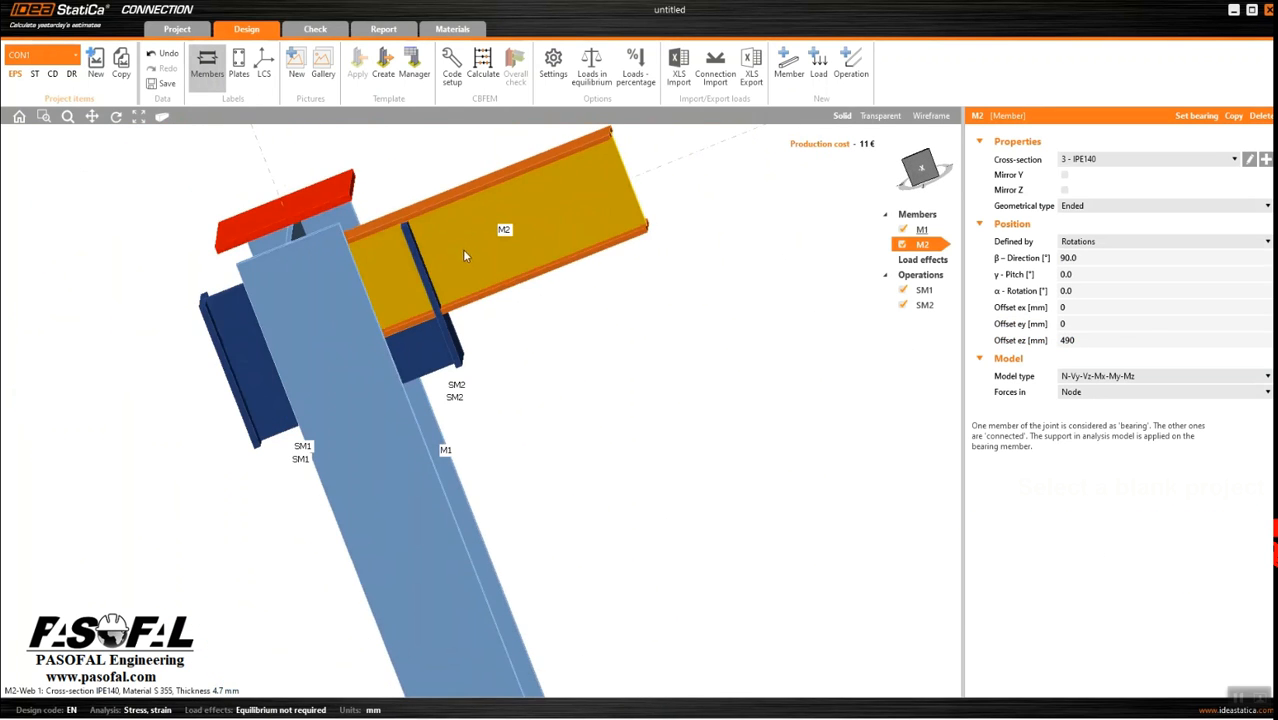
pyautogui.click(1094, 340)
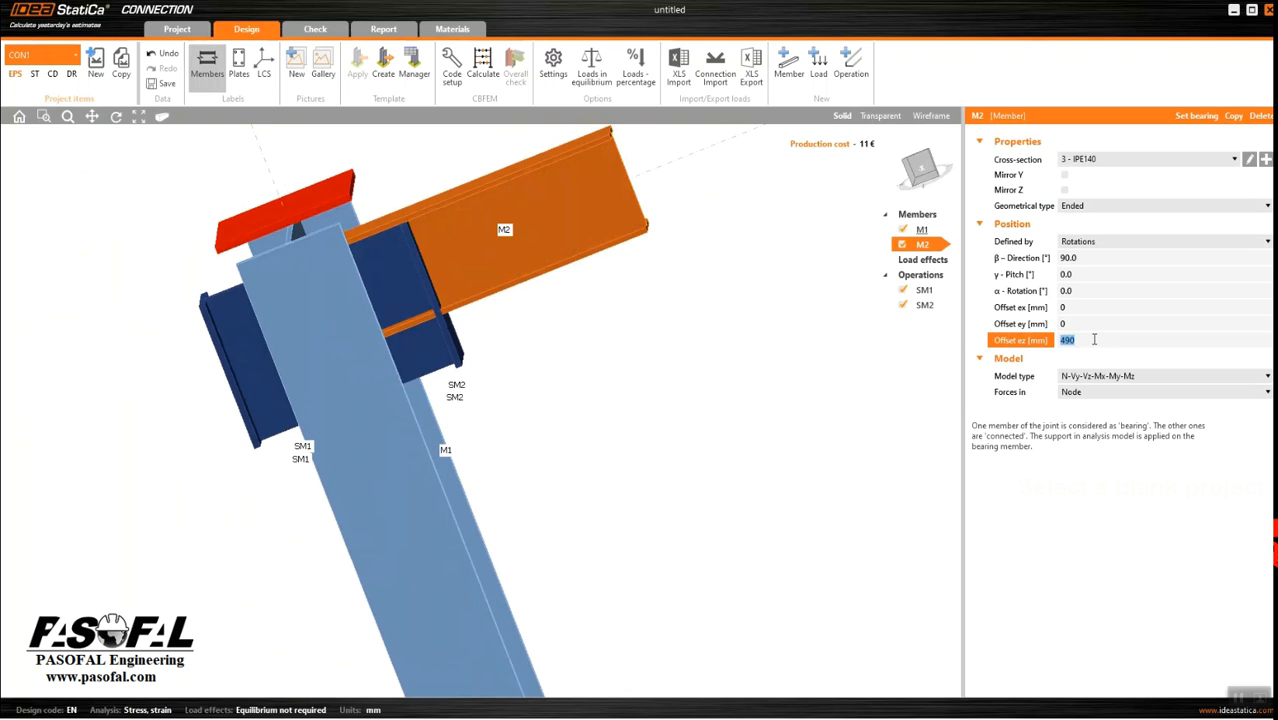
pyautogui.click(1087, 325)
pyautogui.scroll(-1, 646, 331)
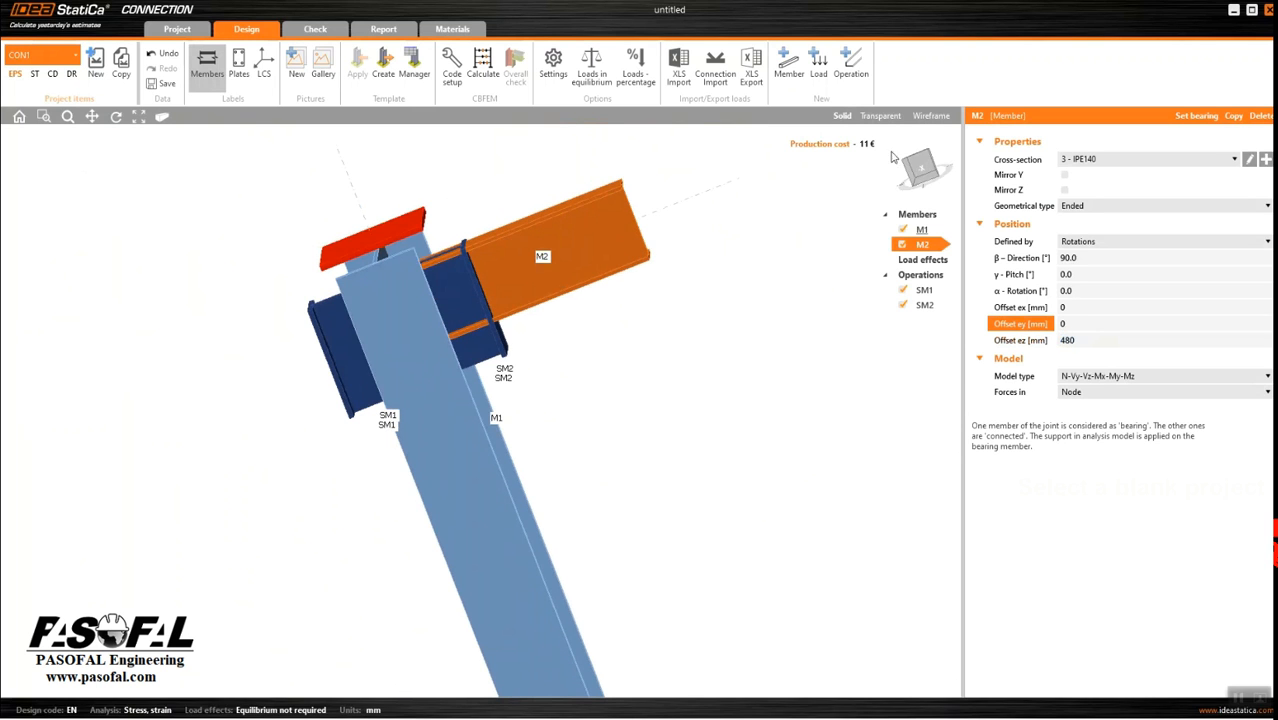
# Step: Display the model as transparent in a side view along the X axis and set member M2's Offset ex to 150 mm
pyautogui.click(922, 170)
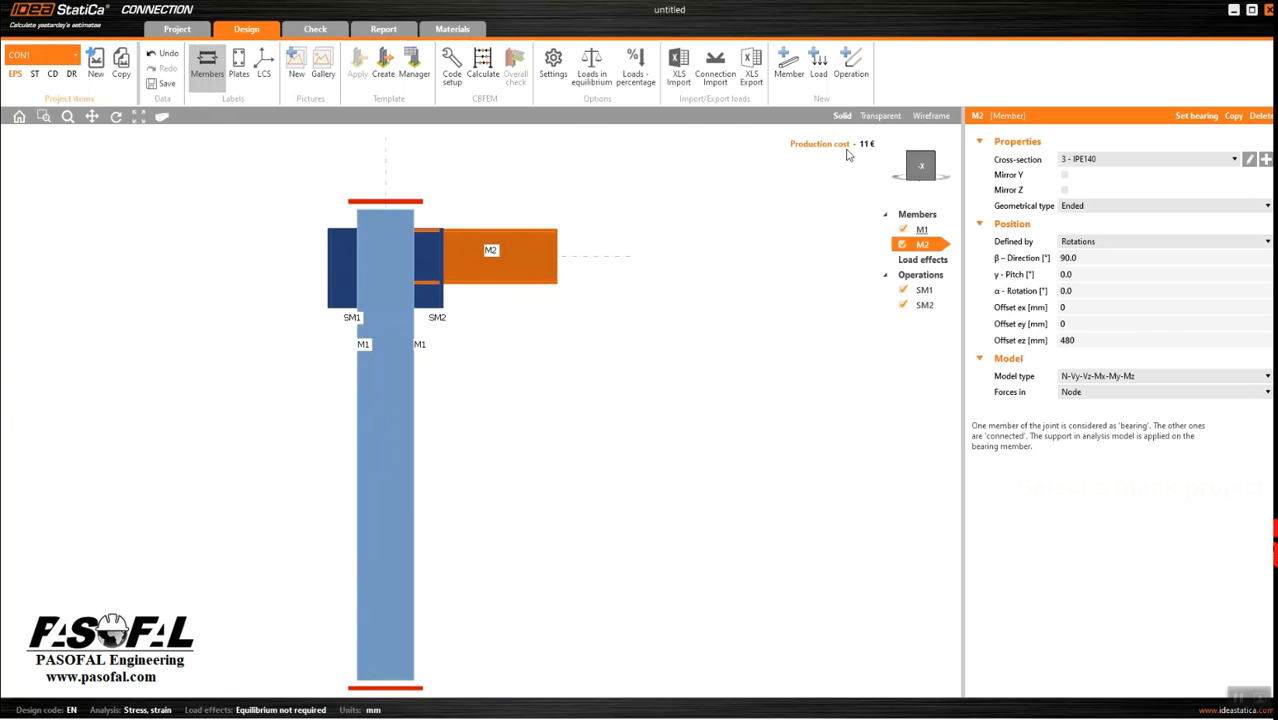
pyautogui.click(880, 118)
pyautogui.scroll(5, 476, 229)
pyautogui.scroll(2, 505, 236)
pyautogui.scroll(-6, 516, 244)
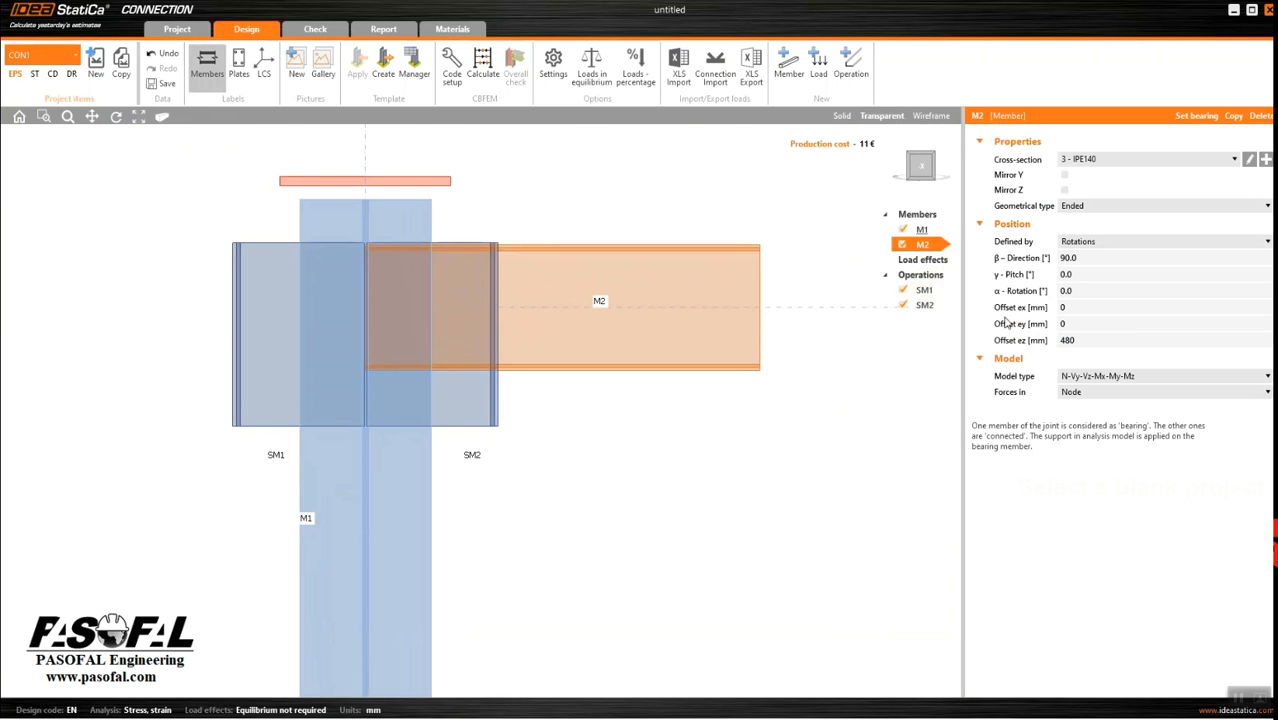
pyautogui.click(1075, 309)
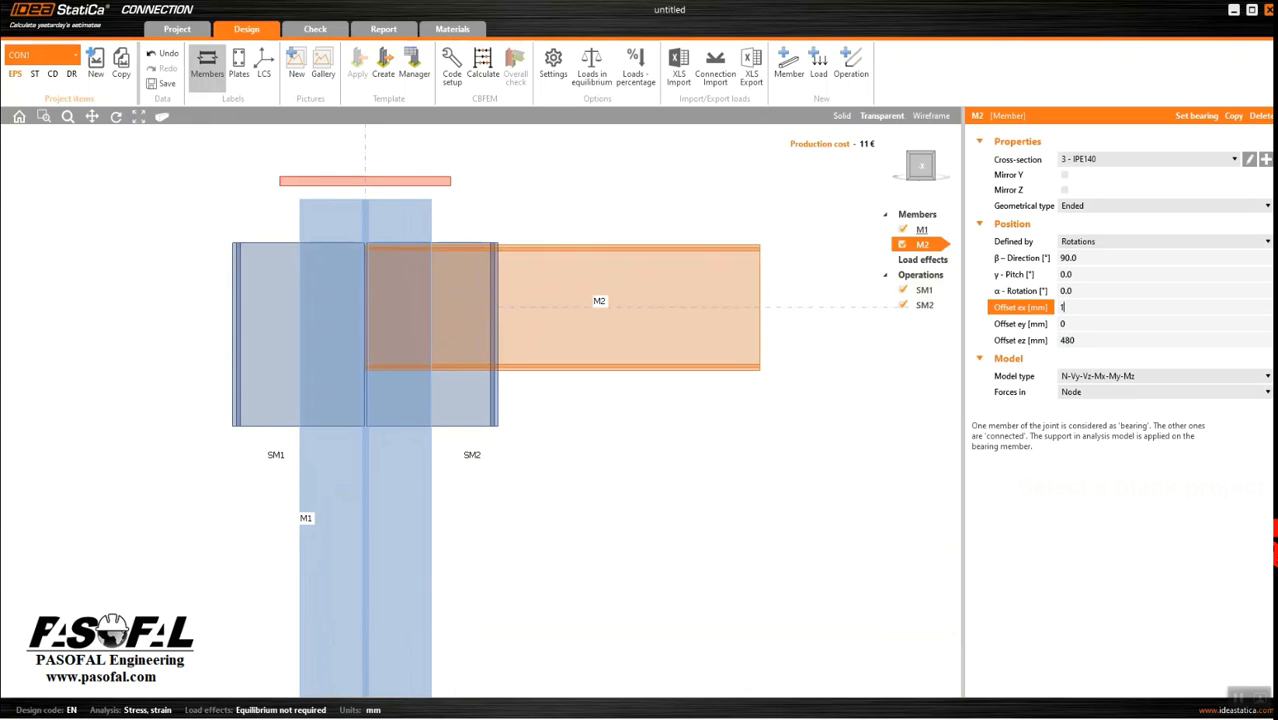
pyautogui.write('150')
pyautogui.click(1083, 323)
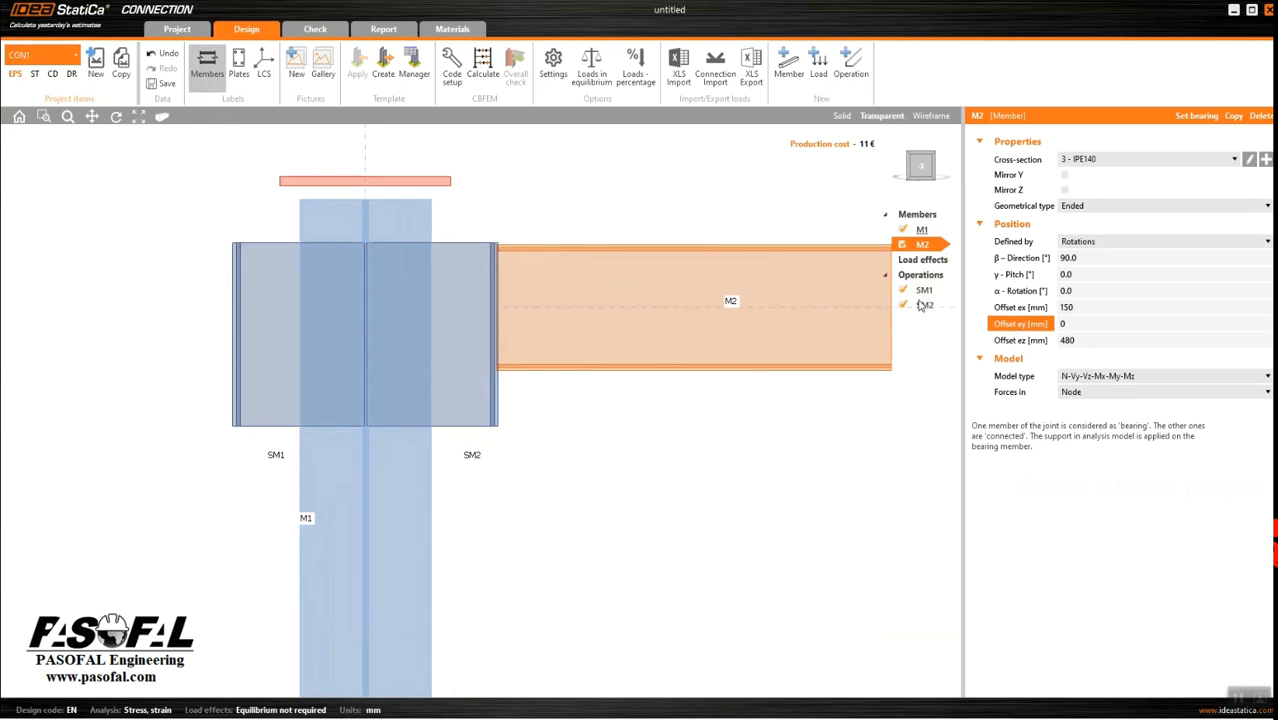
# Step: Display the model as solid and inspect how beam M2's end meets the flange of SM2
pyautogui.scroll(3, 524, 245)
pyautogui.scroll(-3, 524, 245)
pyautogui.moveTo(508, 270); pyautogui.dragTo(474, 346, button='middle')
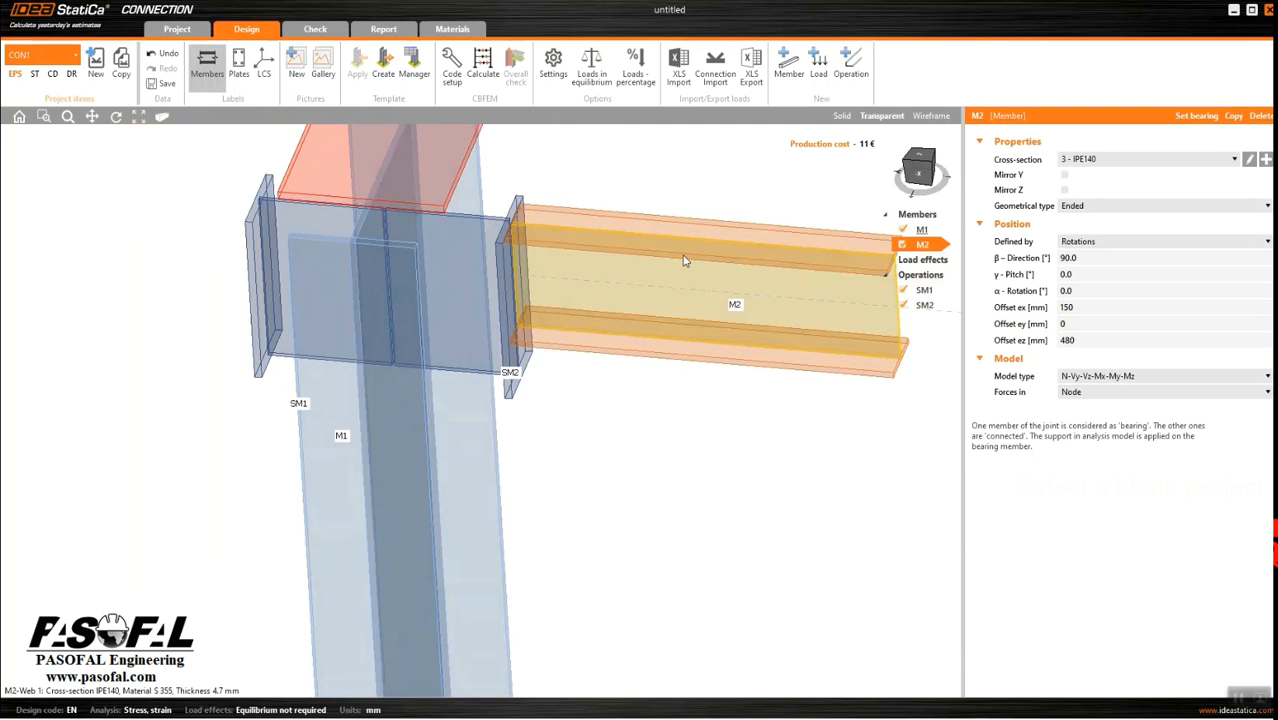
pyautogui.click(850, 120)
pyautogui.moveTo(653, 414); pyautogui.dragTo(697, 393, button='middle')
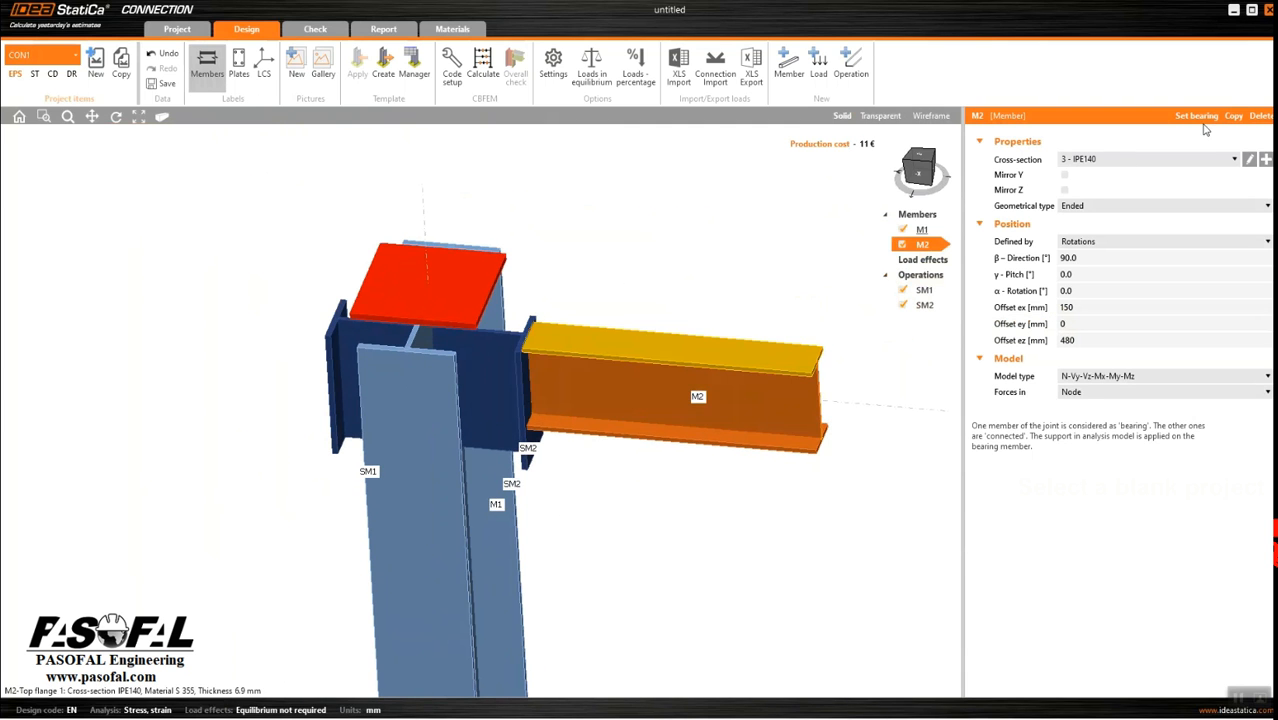
# Step: Copy beam M2 and set the copy's direction to -90° to place it on the opposite side of the column
pyautogui.click(1233, 116)
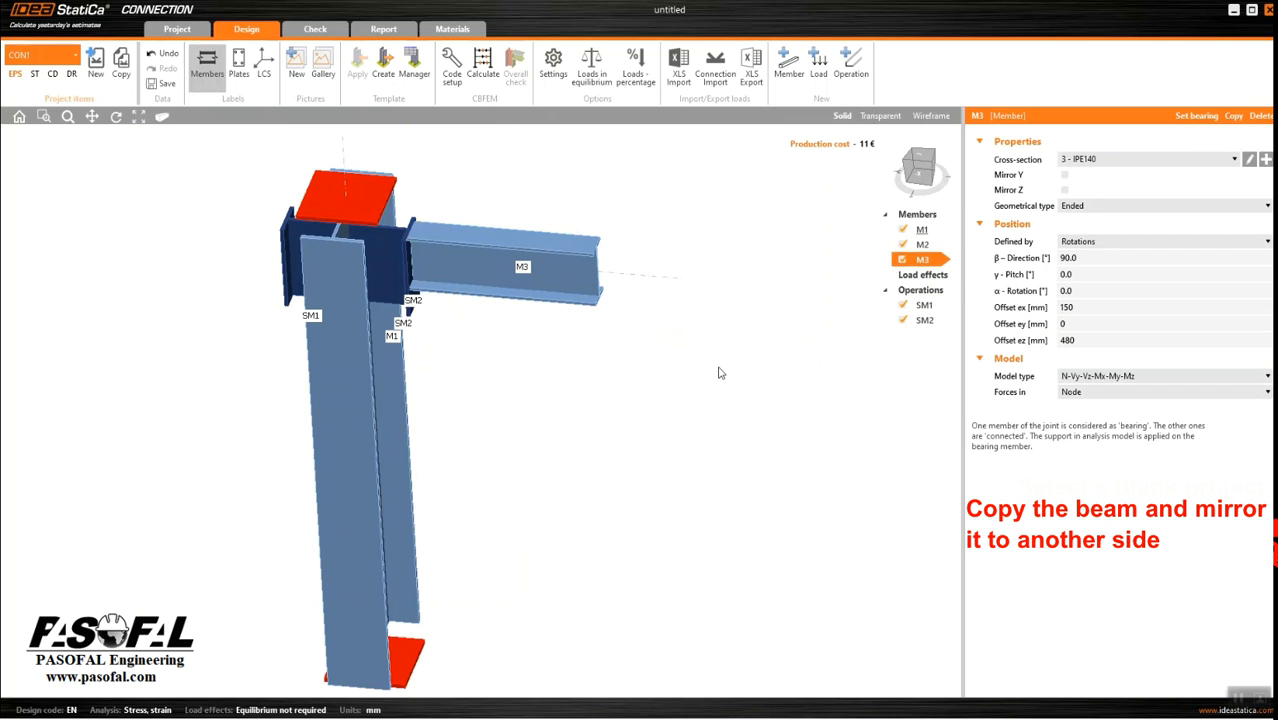
pyautogui.click(1062, 258)
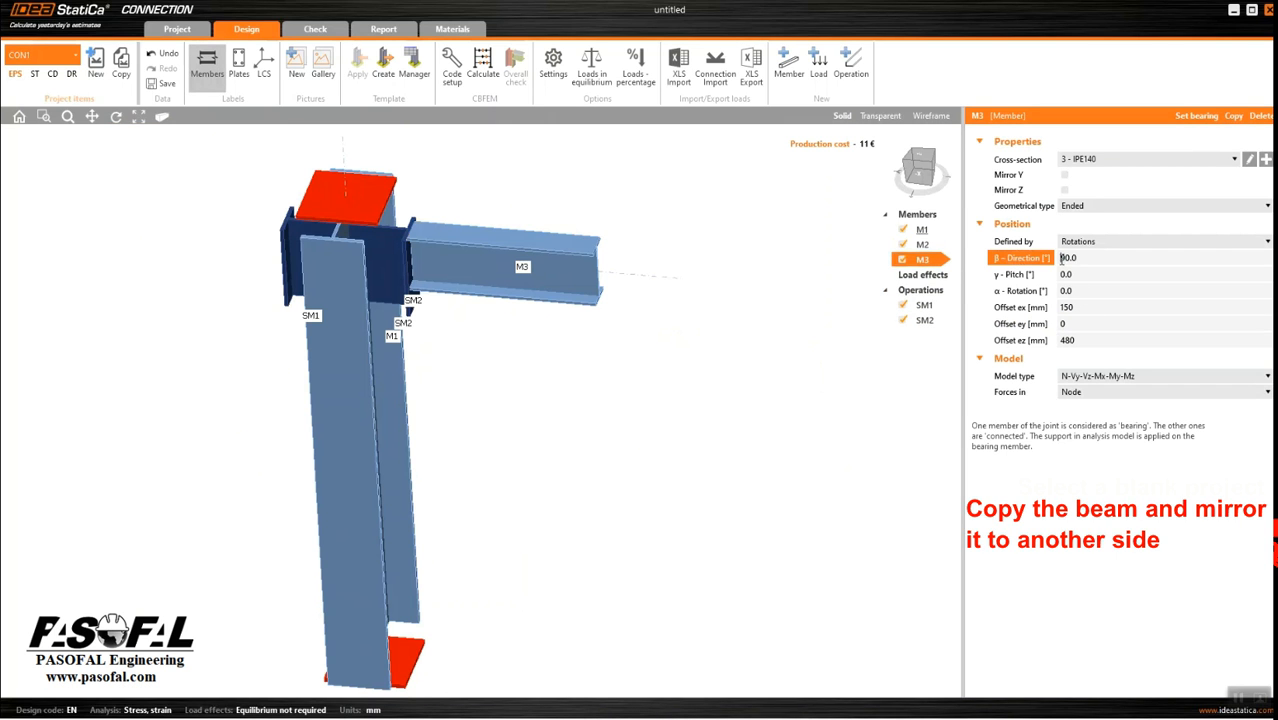
pyautogui.write('-')
pyautogui.press('Tab')
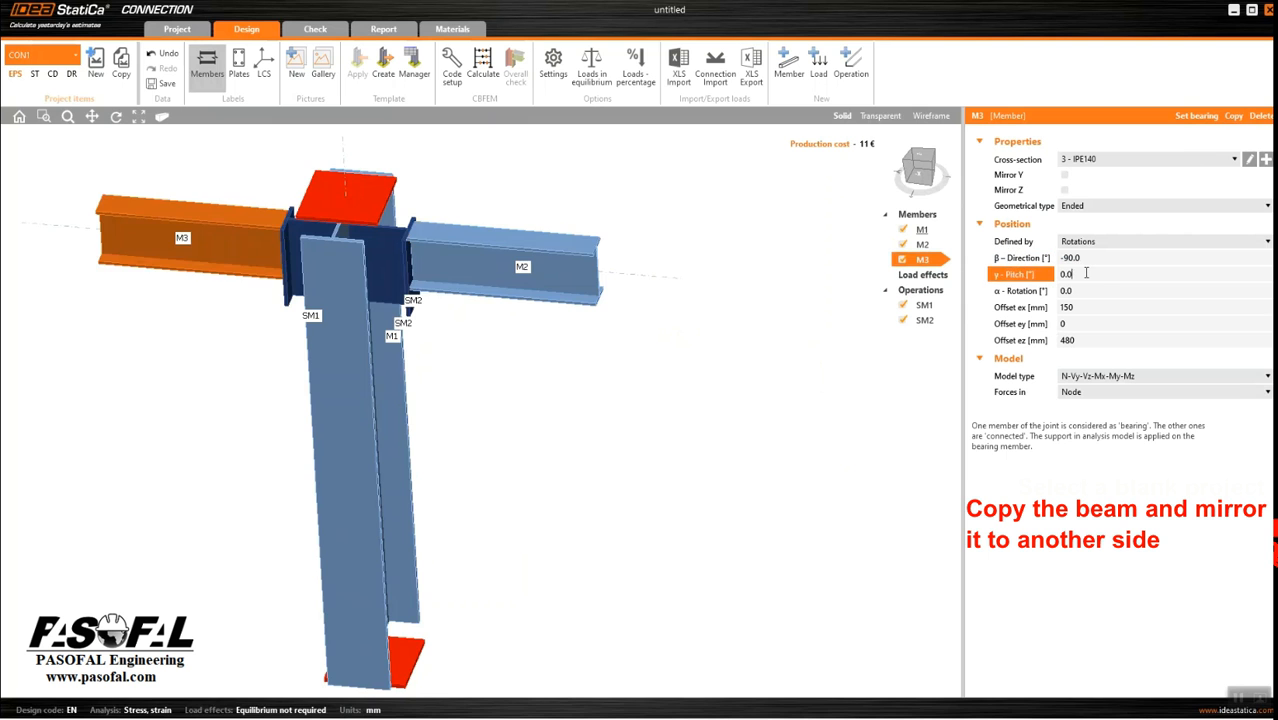
pyautogui.moveTo(657, 420); pyautogui.dragTo(560, 481, button='right')
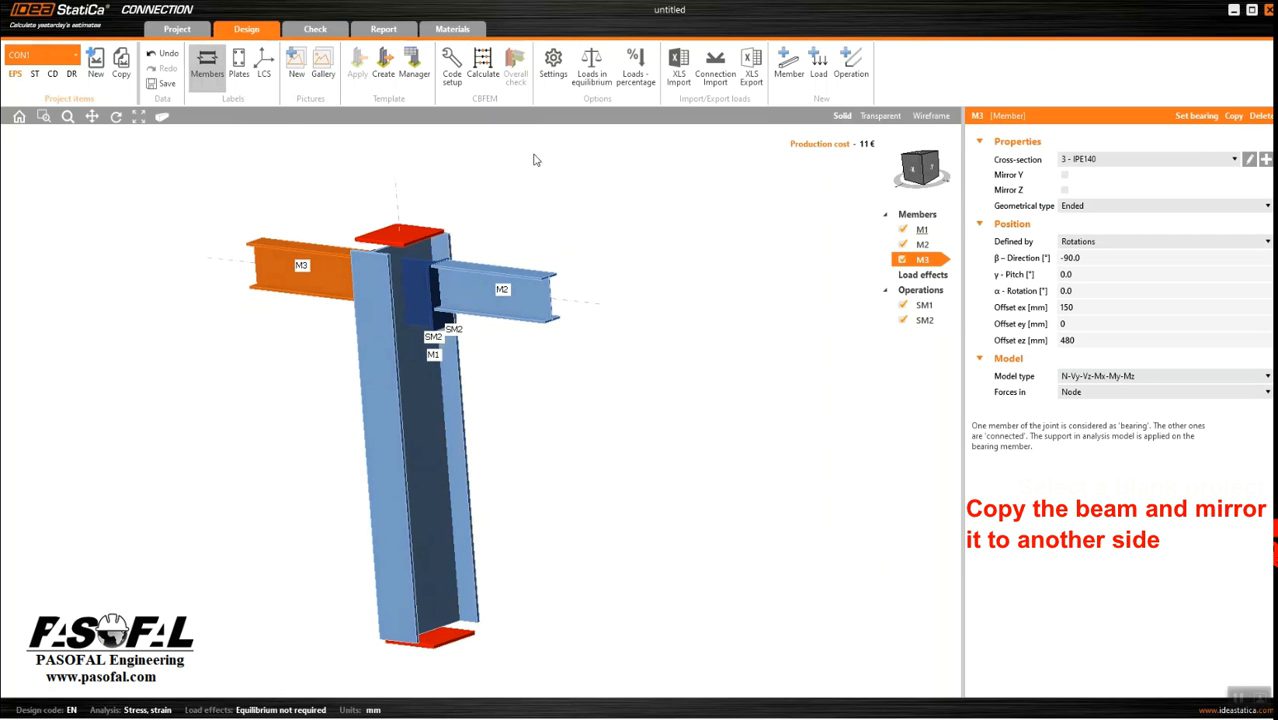
# Step: Add a general weld or contact operation to the connection
pyautogui.click(851, 62)
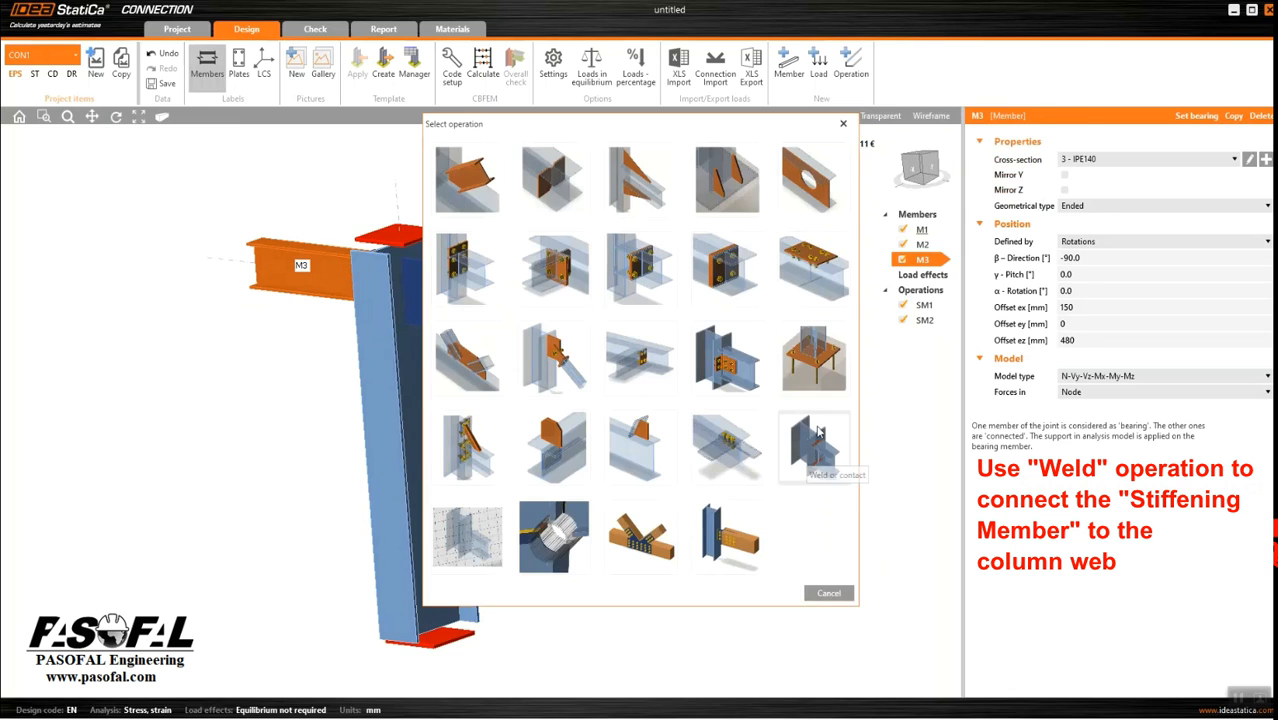
pyautogui.click(818, 452)
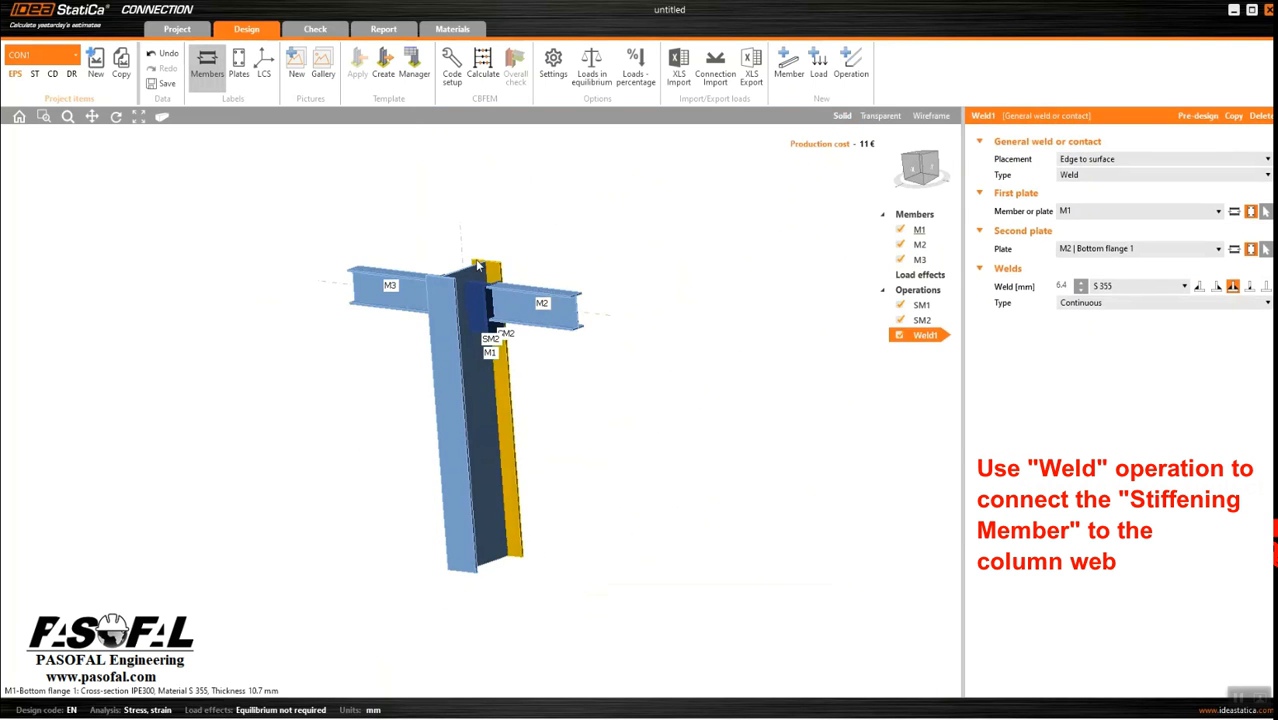
pyautogui.scroll(2, 482, 265)
pyautogui.scroll(-1, 484, 268)
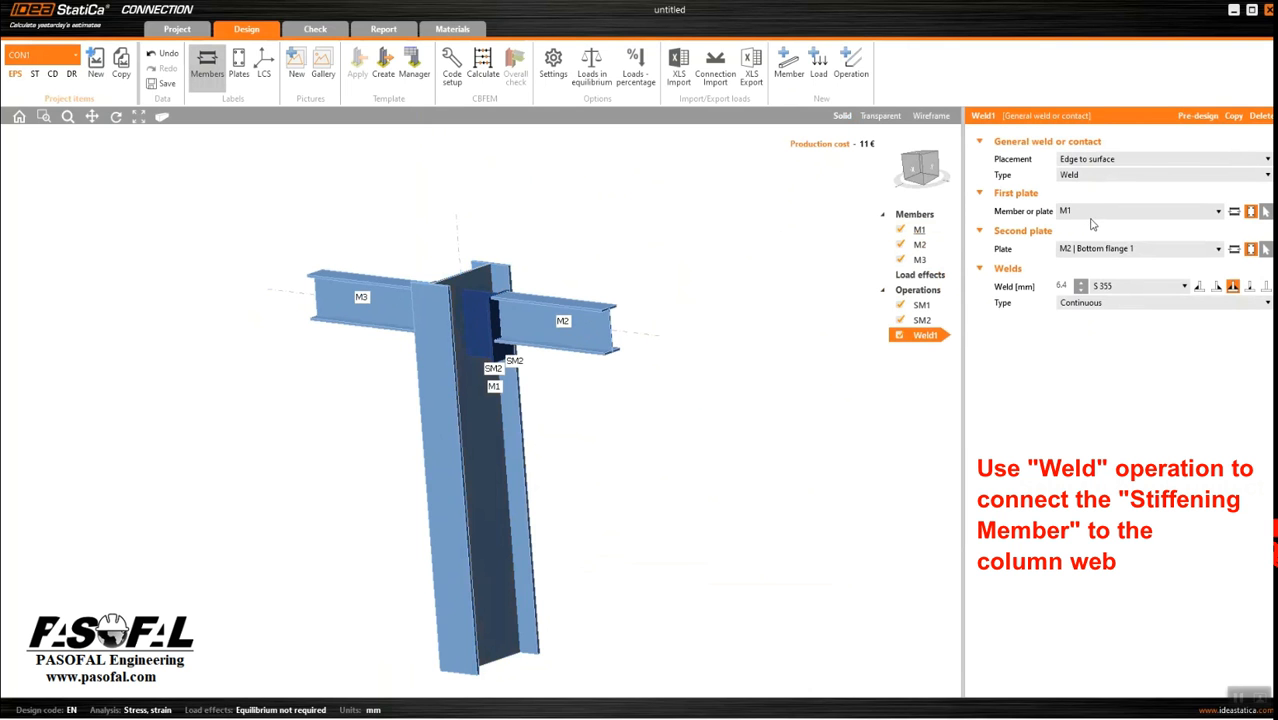
# Step: Examine the junction between stiffening member SM2, the column web and beam M2 to identify the plates for welding
pyautogui.scroll(3, 629, 326)
pyautogui.scroll(-2, 643, 322)
pyautogui.moveTo(155, 447); pyautogui.dragTo(198, 455, button='middle')
pyautogui.scroll(-1, 177, 448)
pyautogui.scroll(3, 547, 357)
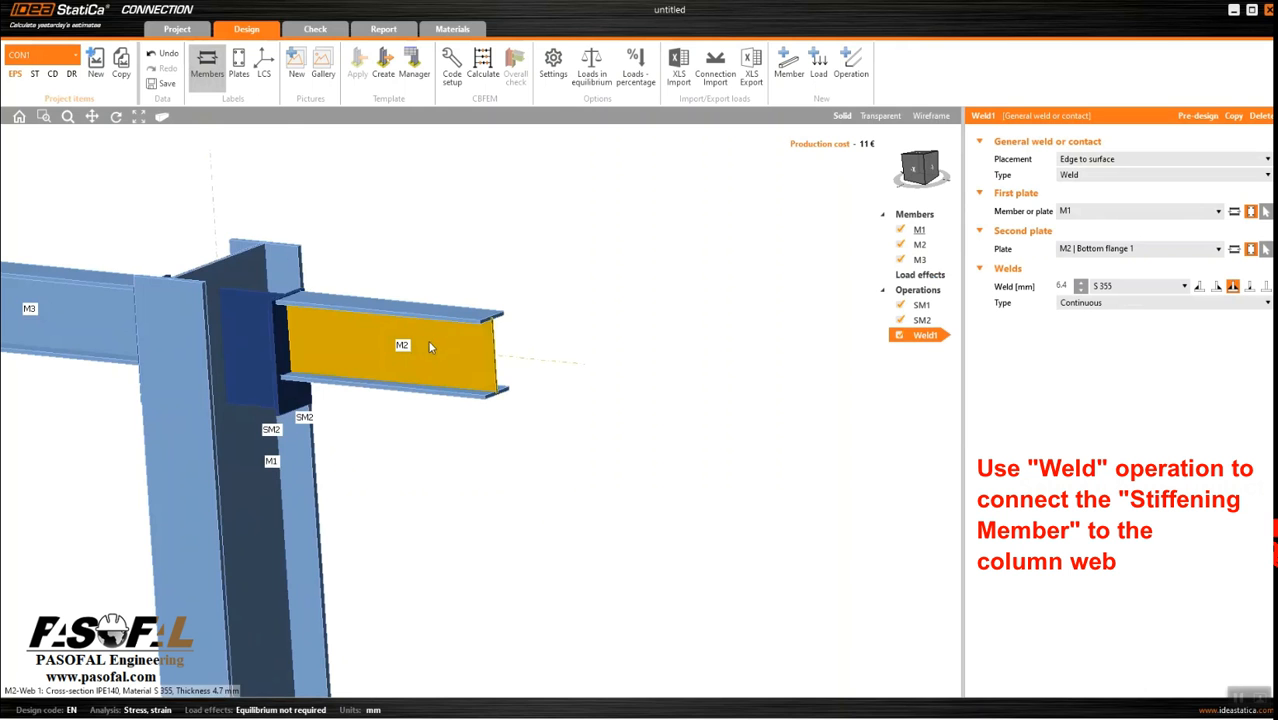
pyautogui.scroll(-3, 337, 367)
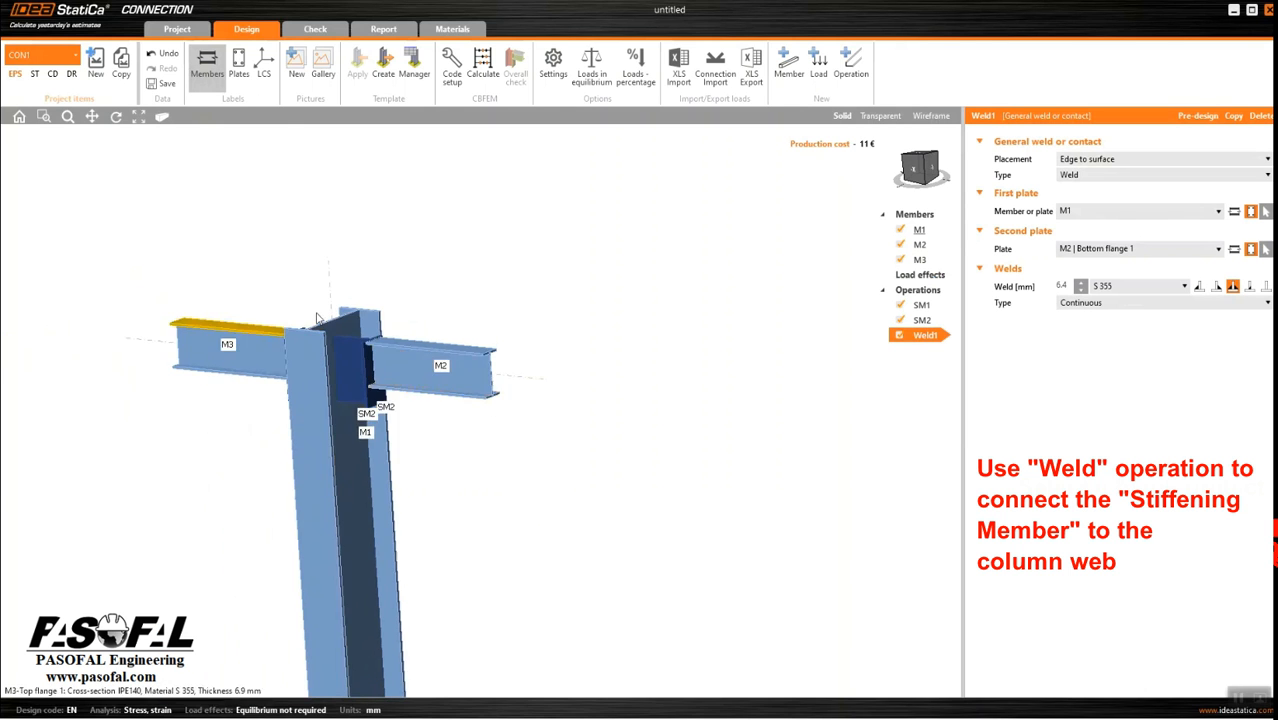
pyautogui.scroll(6, 348, 329)
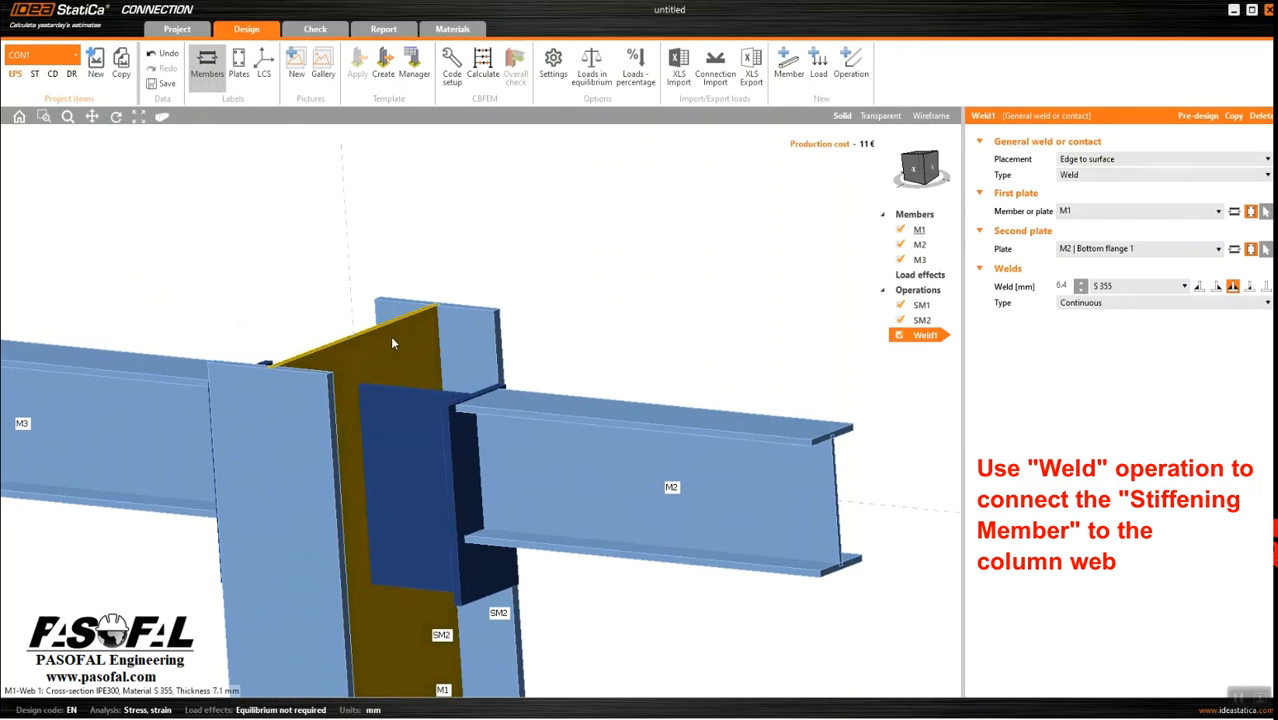
pyautogui.scroll(-4, 390, 337)
pyautogui.scroll(2, 393, 382)
pyautogui.scroll(5, 410, 330)
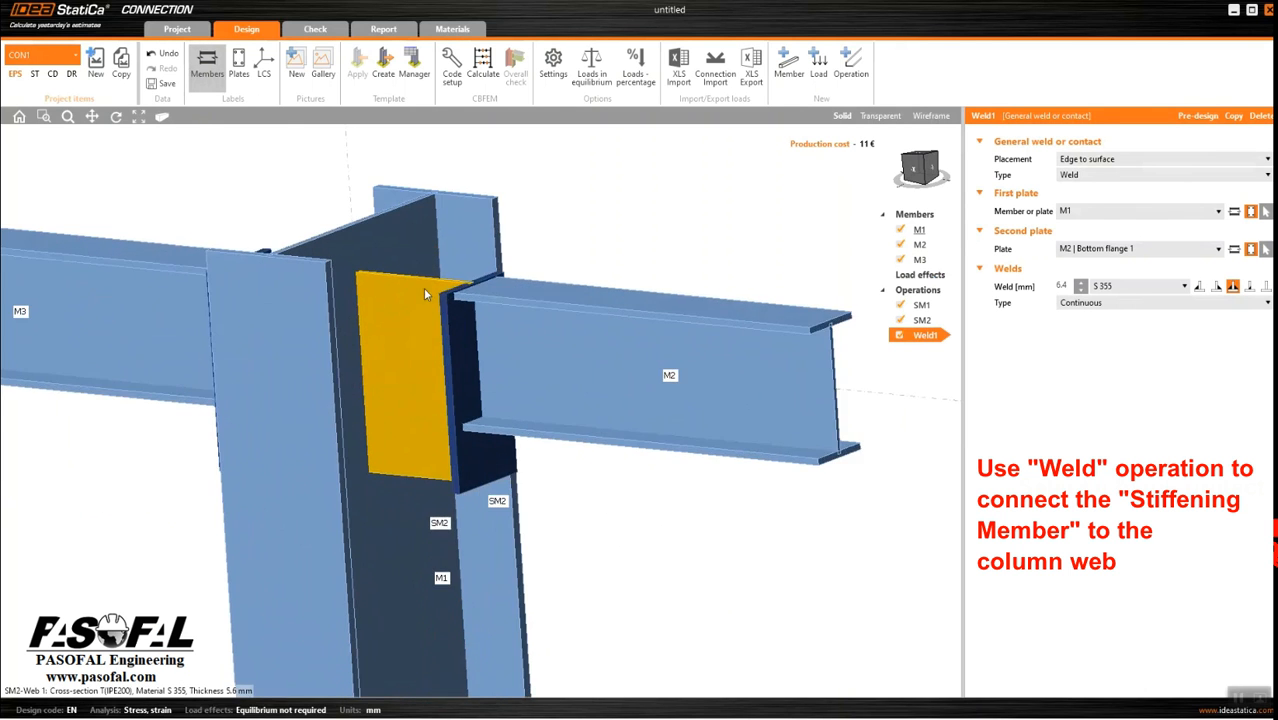
# Step: Display the model as transparent and show the plate labels
pyautogui.click(1121, 213)
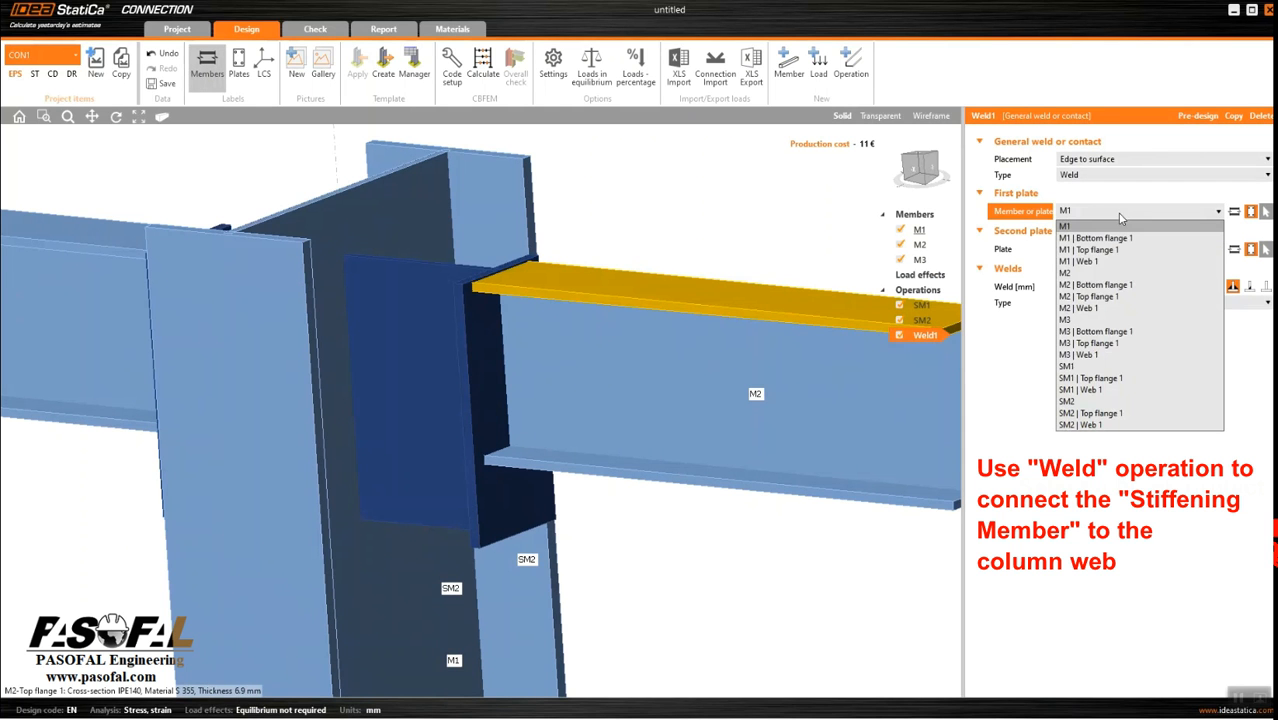
pyautogui.click(1104, 221)
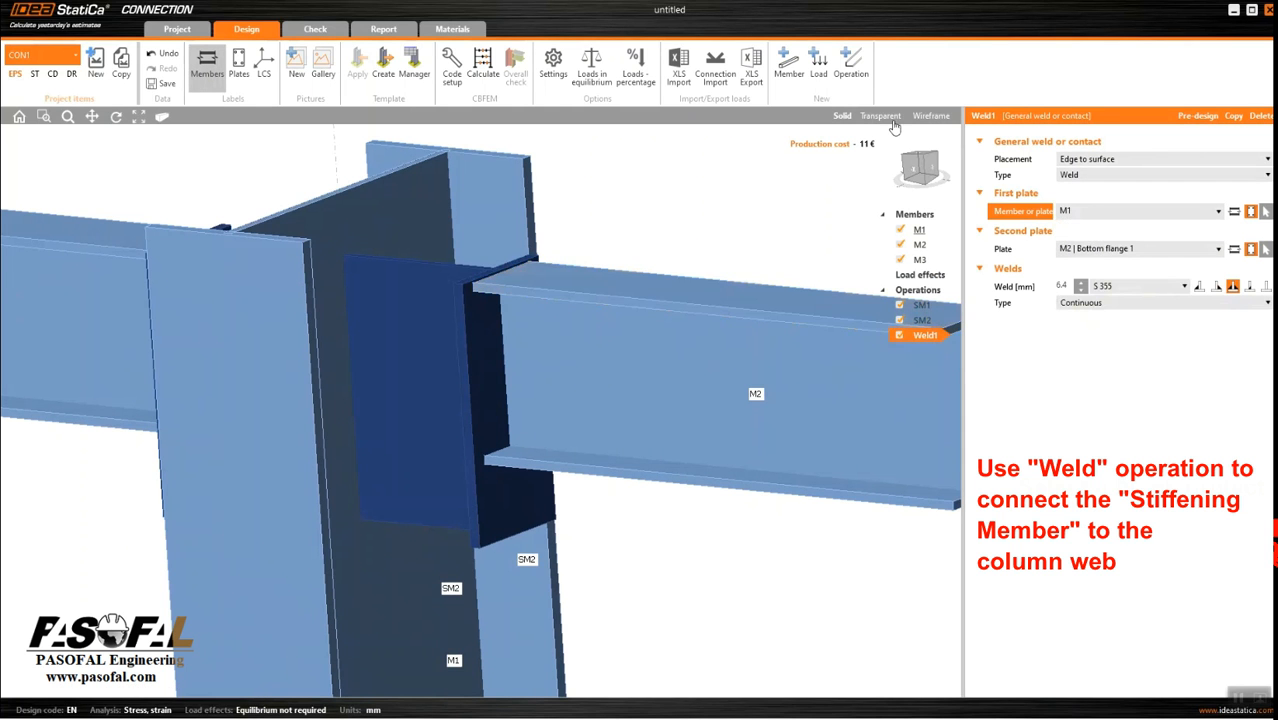
pyautogui.click(881, 116)
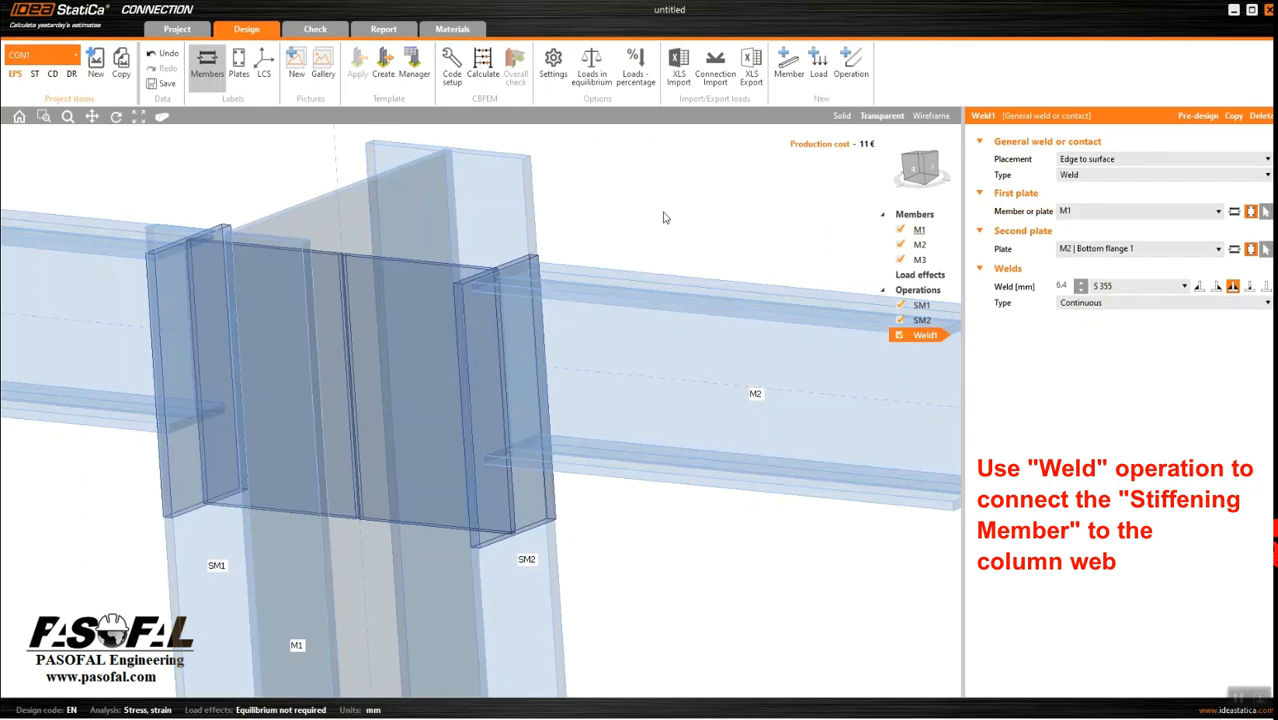
pyautogui.click(238, 66)
pyautogui.scroll(-2, 426, 360)
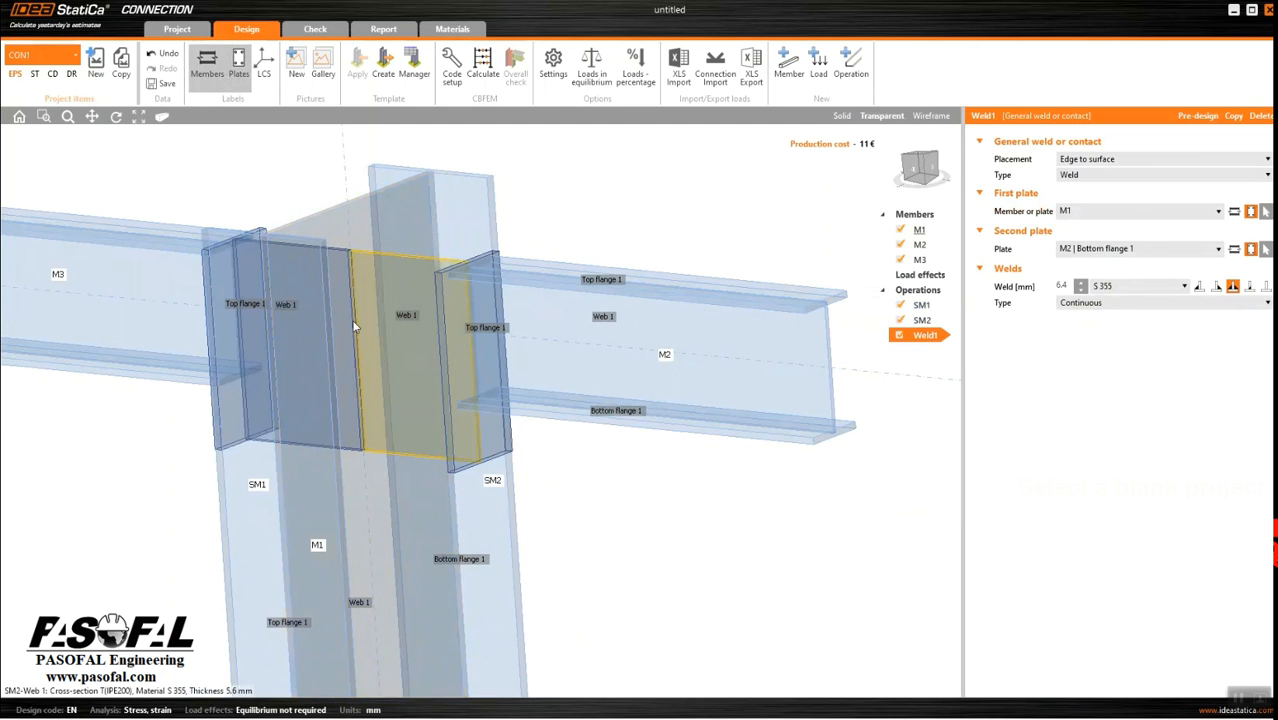
# Step: Set the weld's first plate to SM1 | Web 1
pyautogui.click(1138, 211)
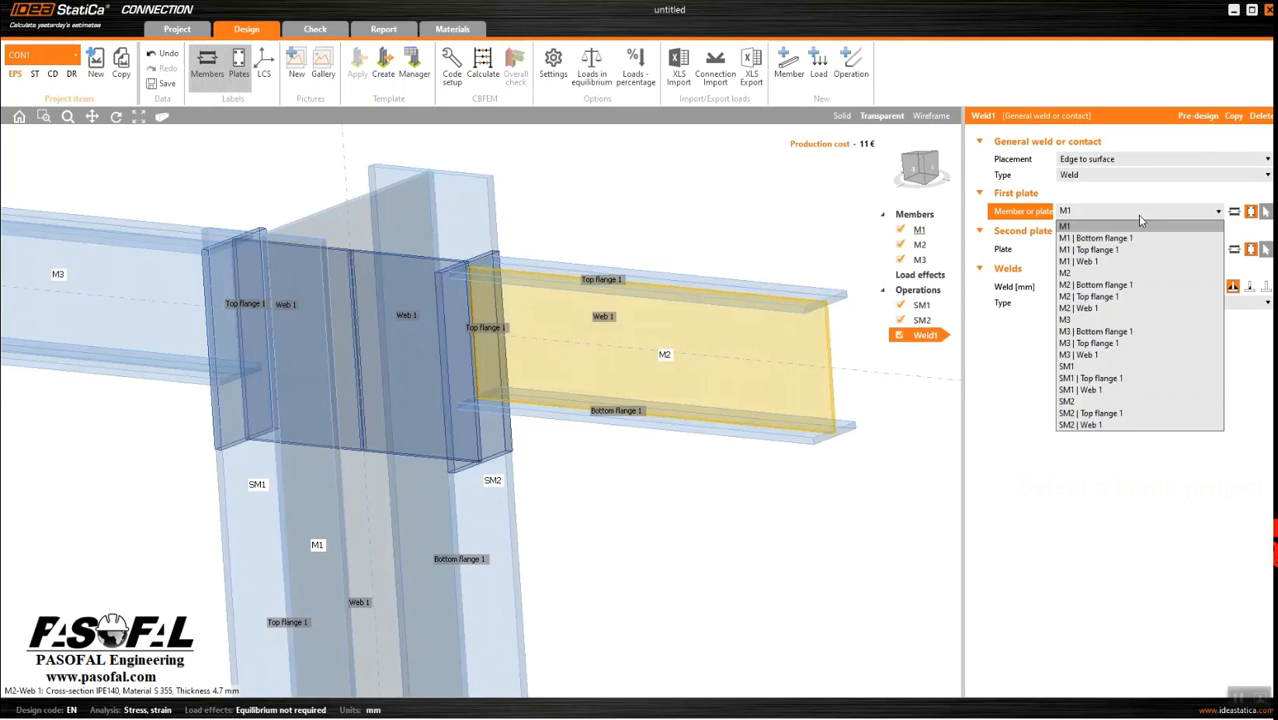
pyautogui.click(514, 364)
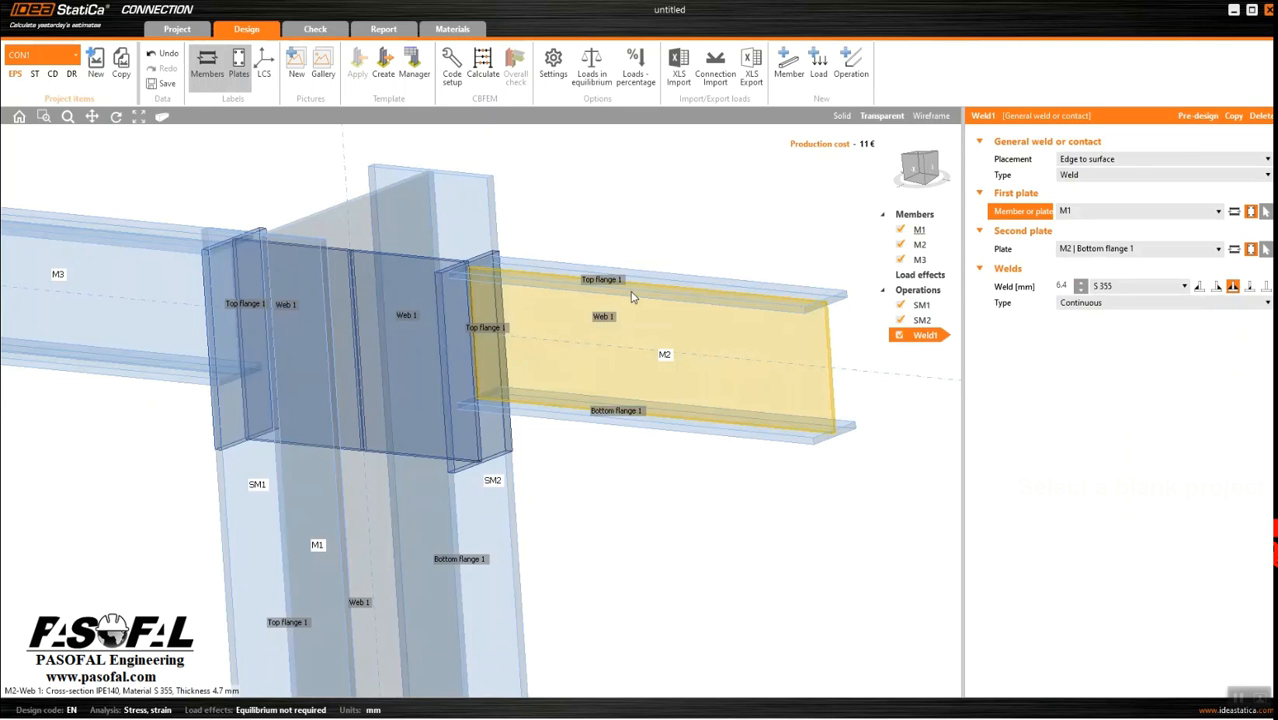
pyautogui.scroll(-2, 706, 252)
pyautogui.scroll(-2, 706, 252)
pyautogui.moveTo(520, 360); pyautogui.dragTo(368, 459, button='middle')
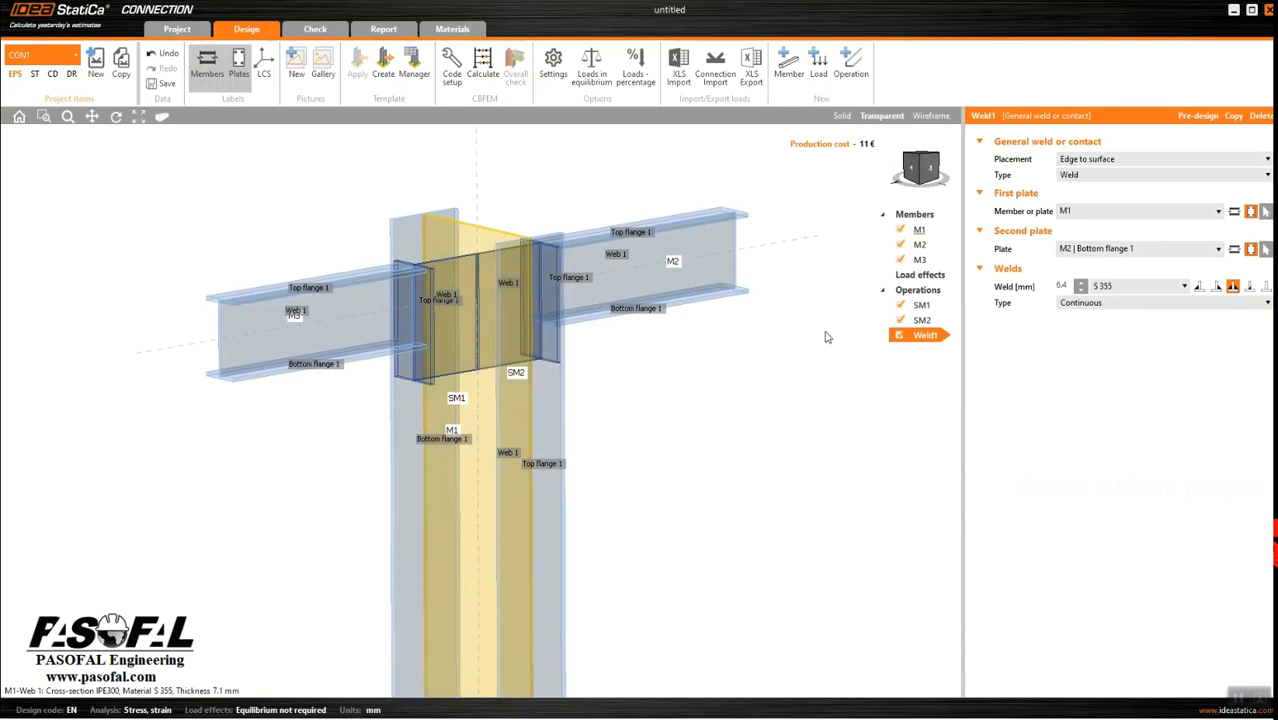
pyautogui.click(1130, 213)
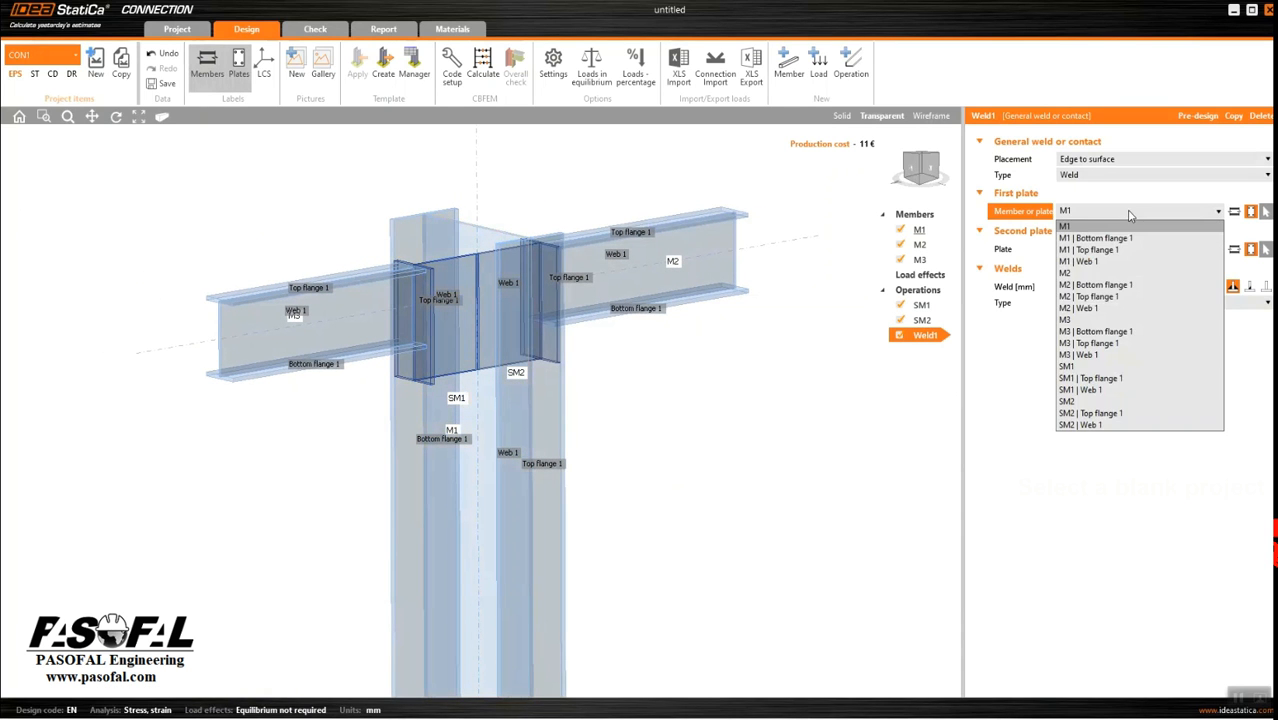
pyautogui.click(1088, 390)
pyautogui.scroll(2, 496, 288)
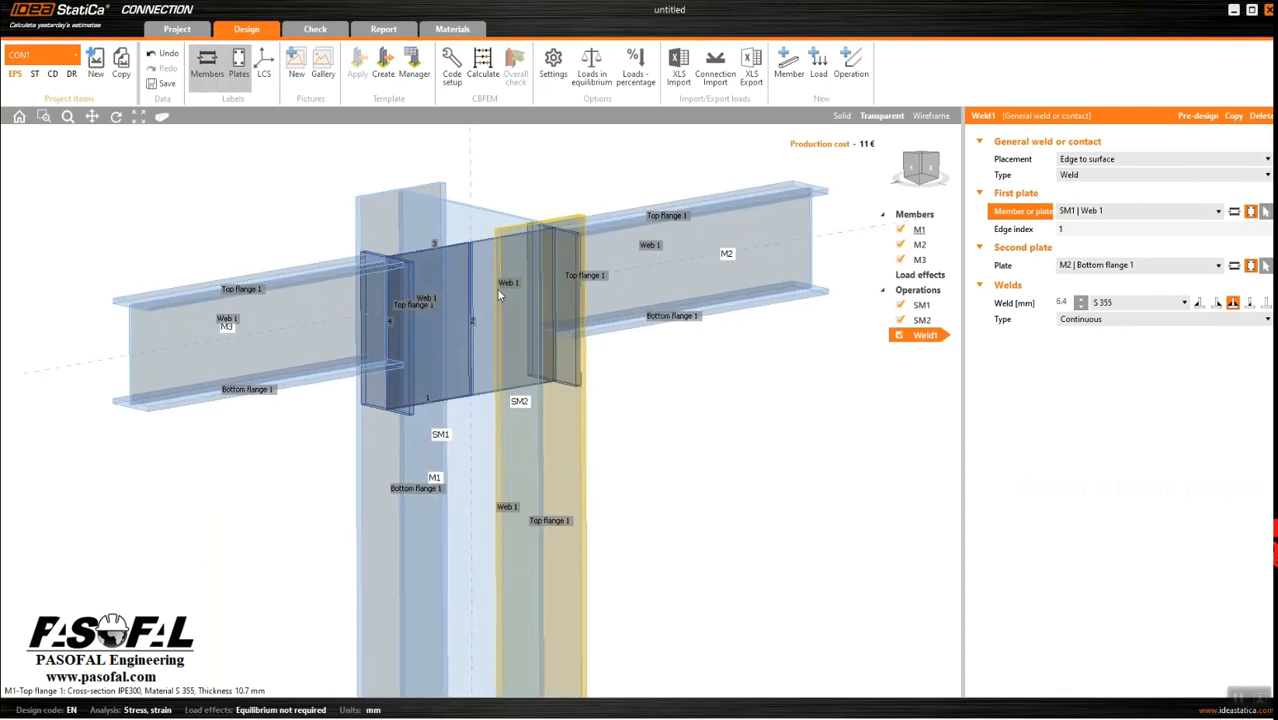
# Step: Set the weld's edge index to 2 and its second plate to M1 | Web 1
pyautogui.click(1075, 228)
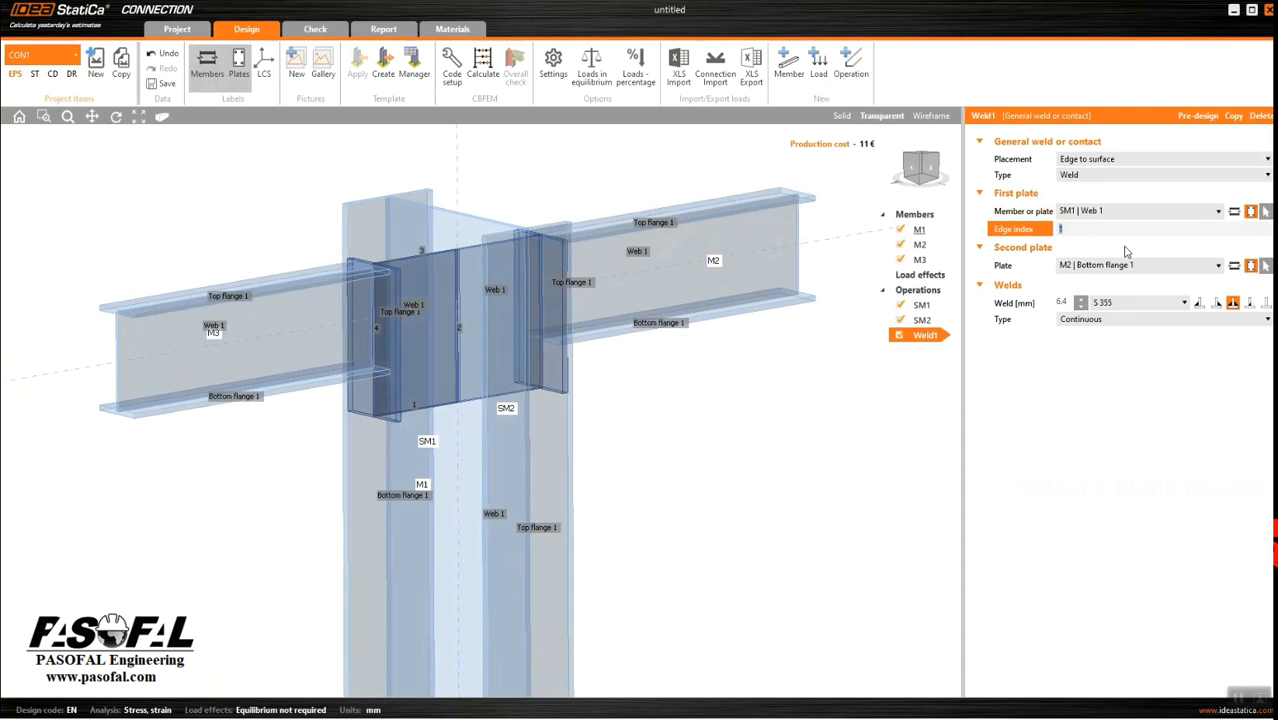
pyautogui.scroll(3, 447, 324)
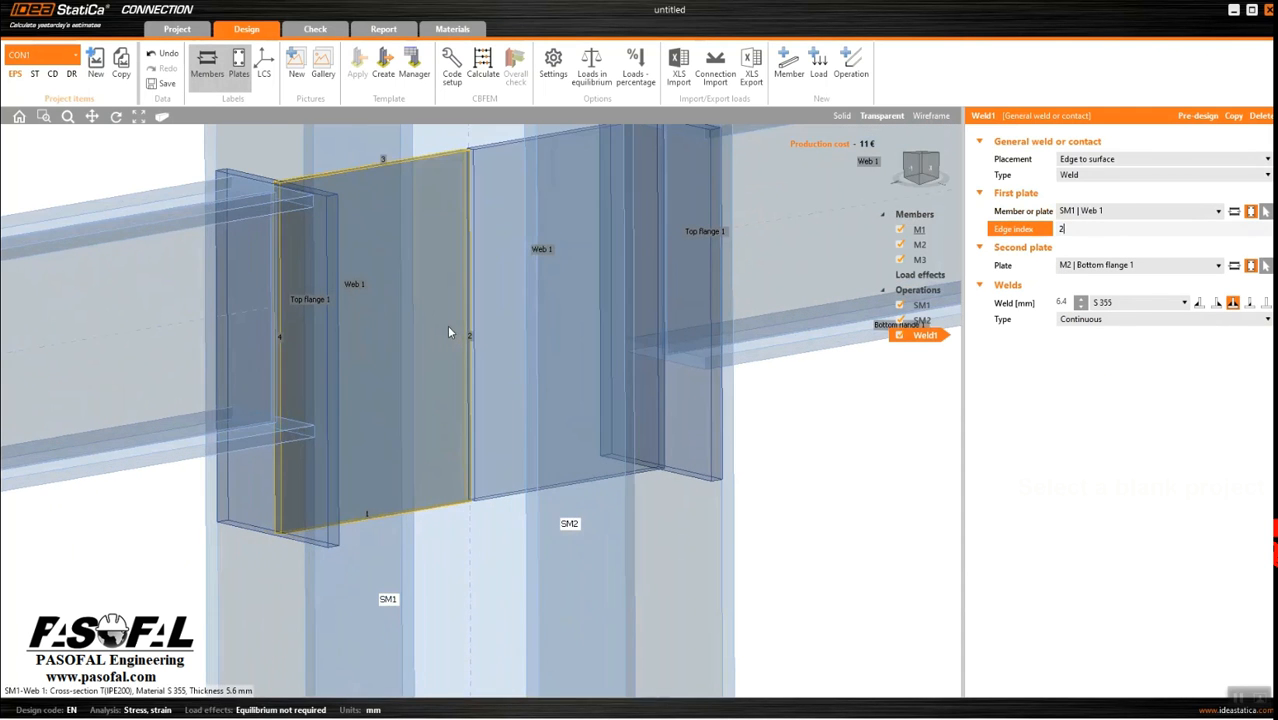
pyautogui.scroll(-4, 428, 335)
pyautogui.scroll(2, 428, 335)
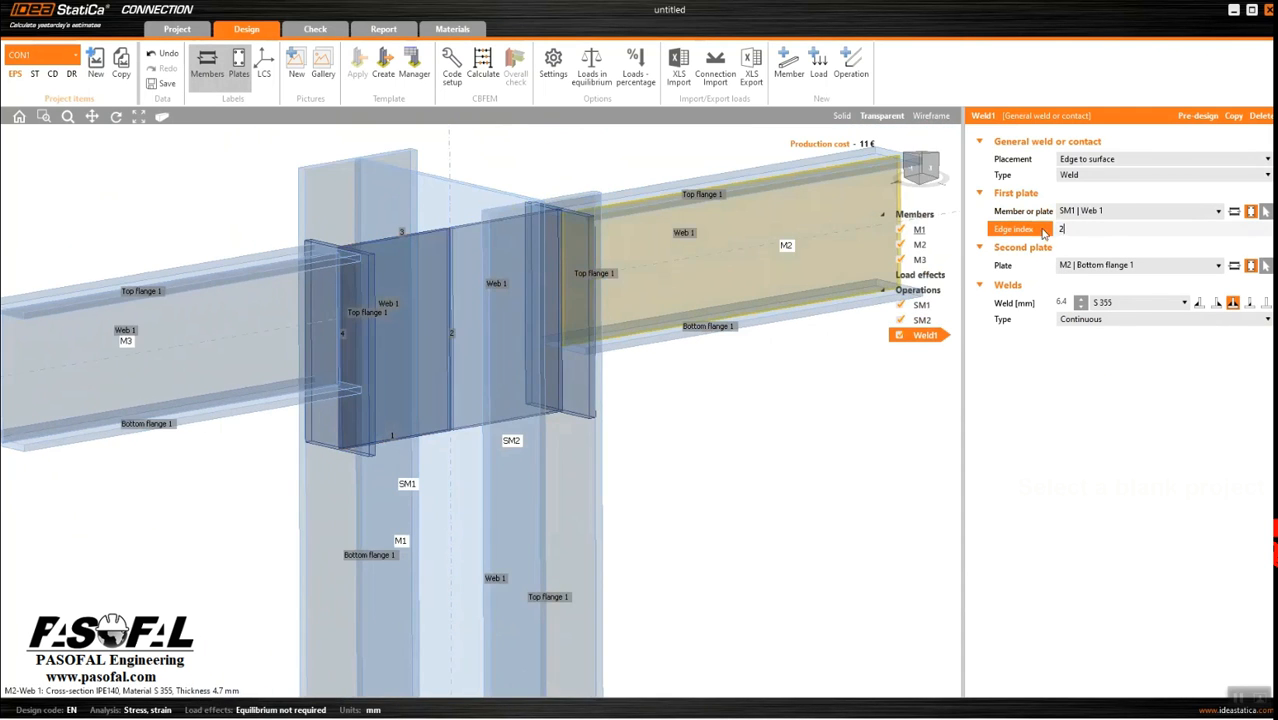
pyautogui.click(1163, 267)
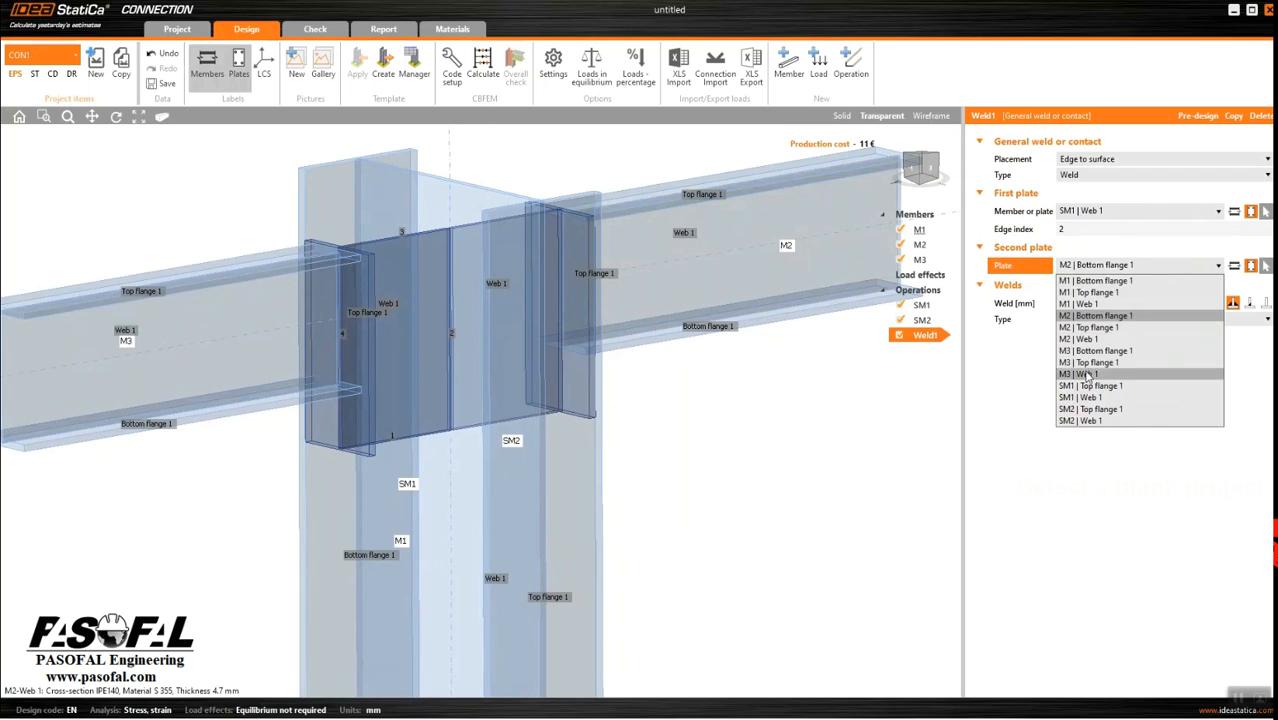
pyautogui.click(1089, 305)
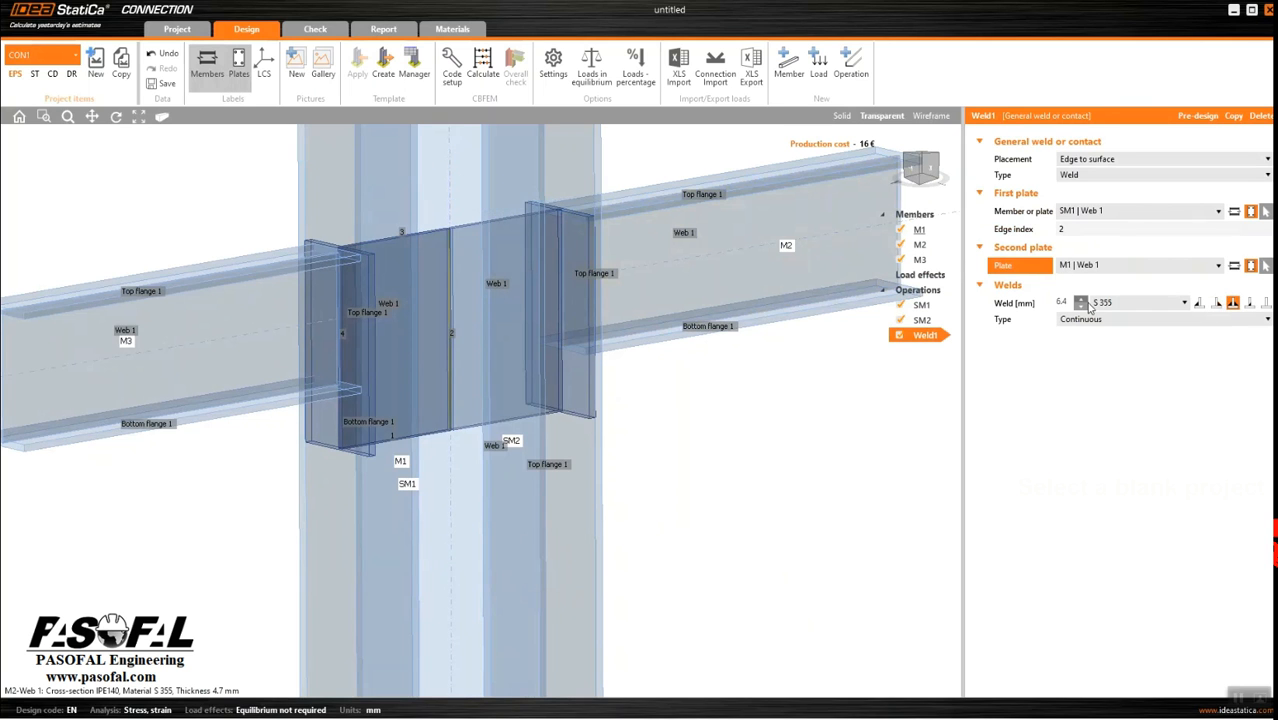
pyautogui.scroll(-2, 607, 441)
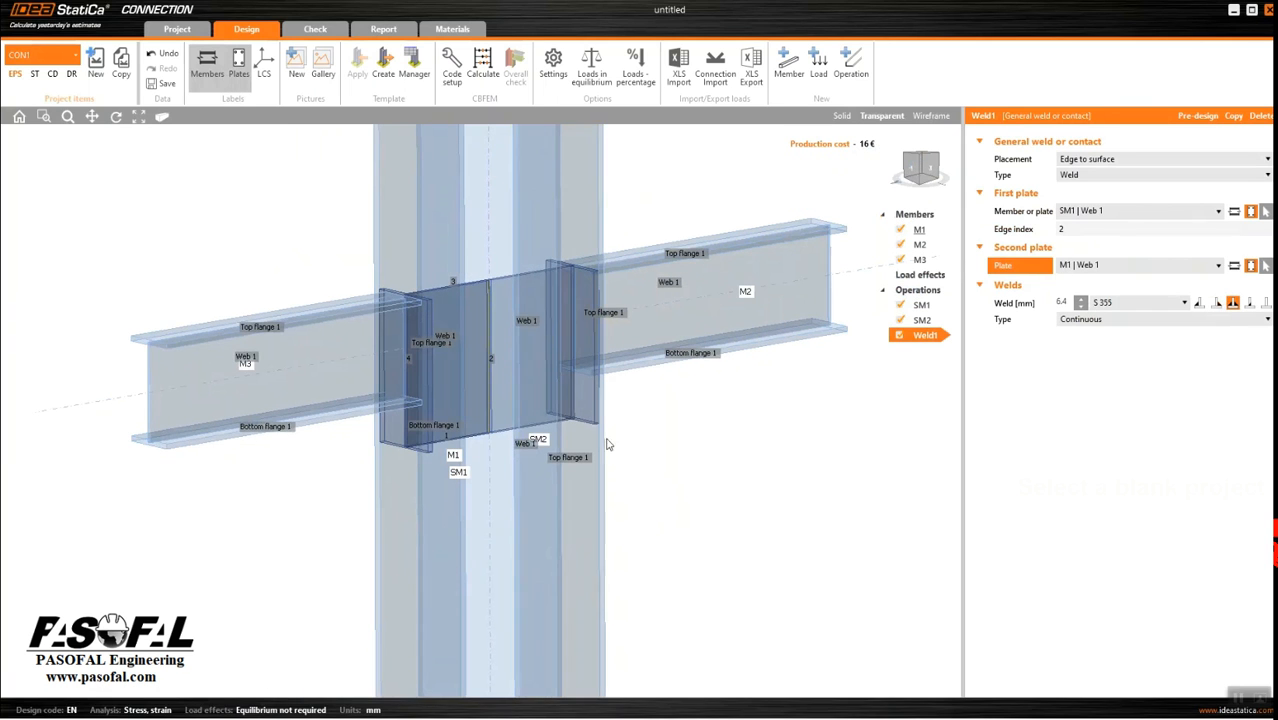
# Step: Display the model as solid and examine the weld between stiffening member SM1 and the column web
pyautogui.click(842, 115)
pyautogui.scroll(2, 469, 303)
pyautogui.moveTo(471, 299); pyautogui.dragTo(498, 375, button='middle')
pyautogui.scroll(5, 485, 262)
pyautogui.scroll(-5, 521, 253)
pyautogui.moveTo(521, 295); pyautogui.dragTo(465, 348, button='middle')
pyautogui.scroll(-1, 443, 276)
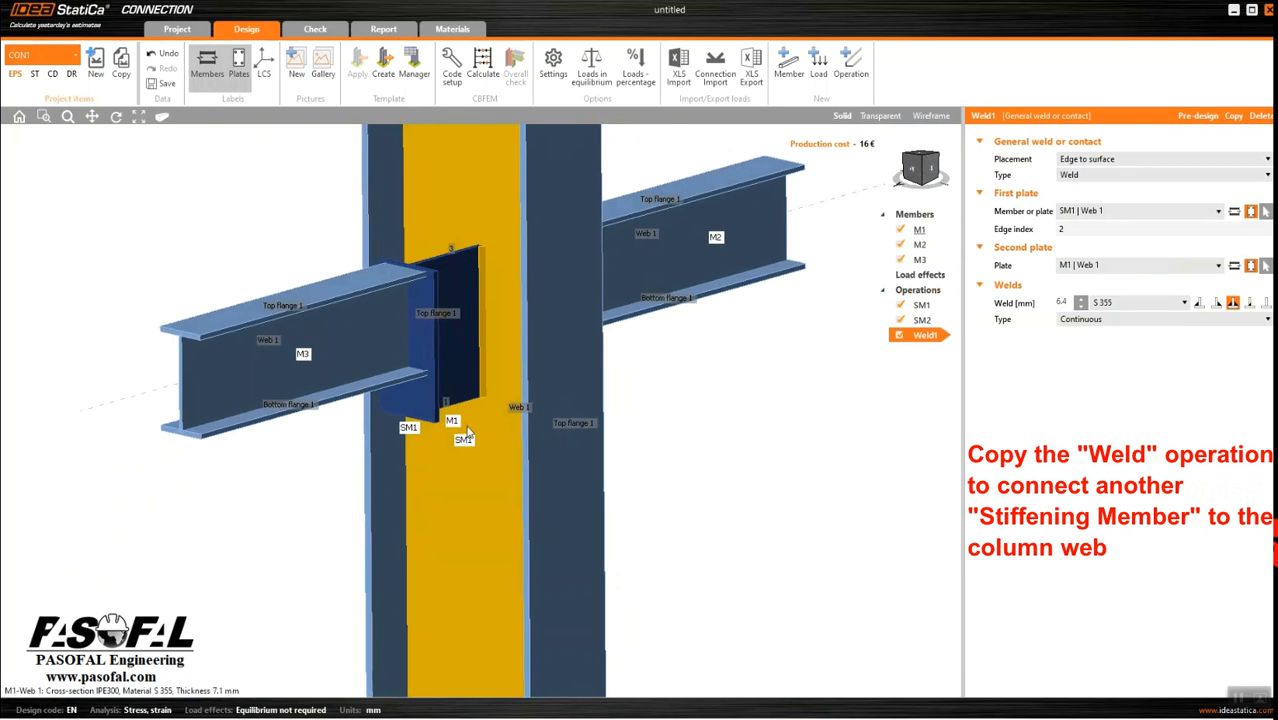
pyautogui.moveTo(467, 421); pyautogui.dragTo(428, 421, button='middle')
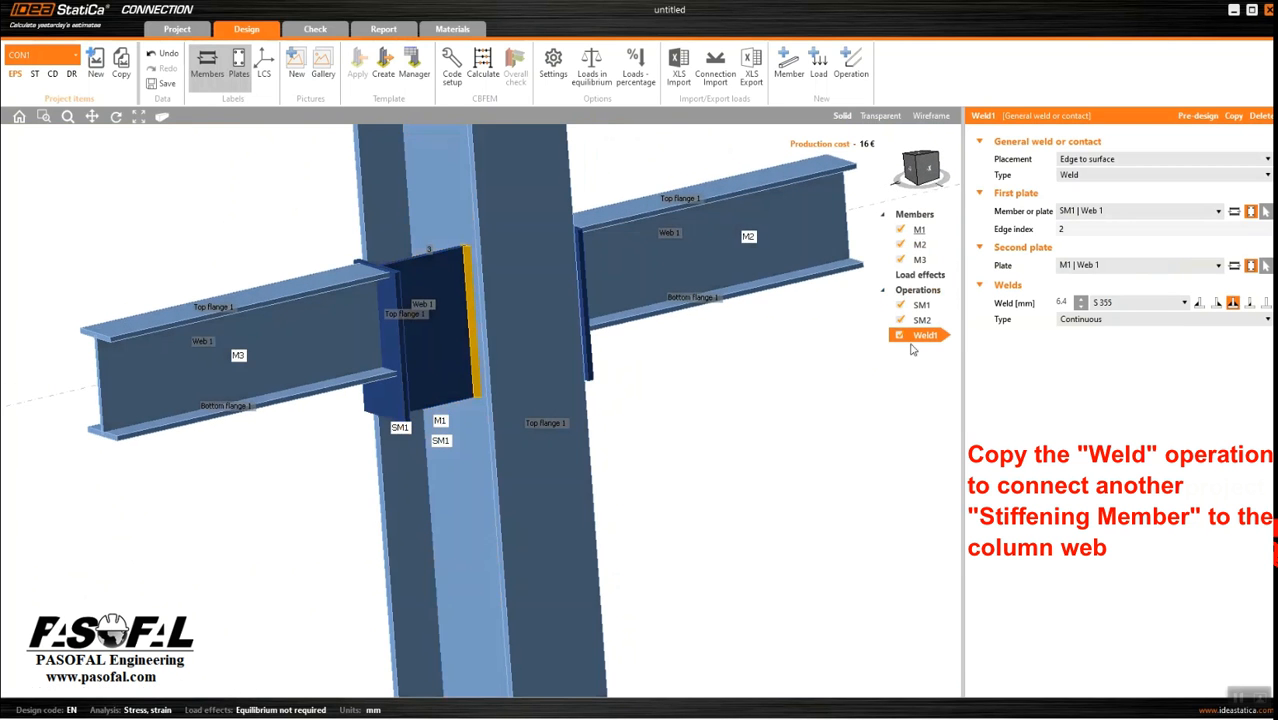
# Step: Copy the weld operation and set the copy's first plate to SM2 | Web 1
pyautogui.click(1236, 117)
pyautogui.scroll(-3, 668, 341)
pyautogui.moveTo(722, 408); pyautogui.dragTo(543, 446, button='middle')
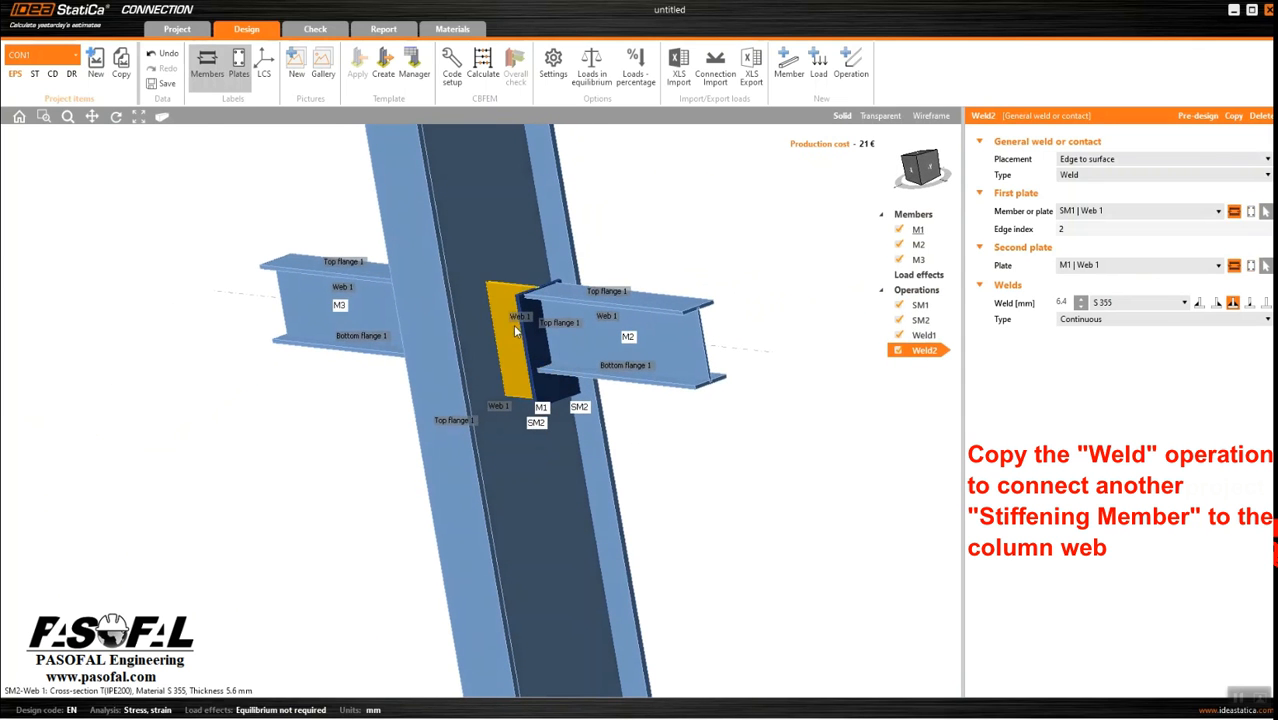
pyautogui.click(1119, 212)
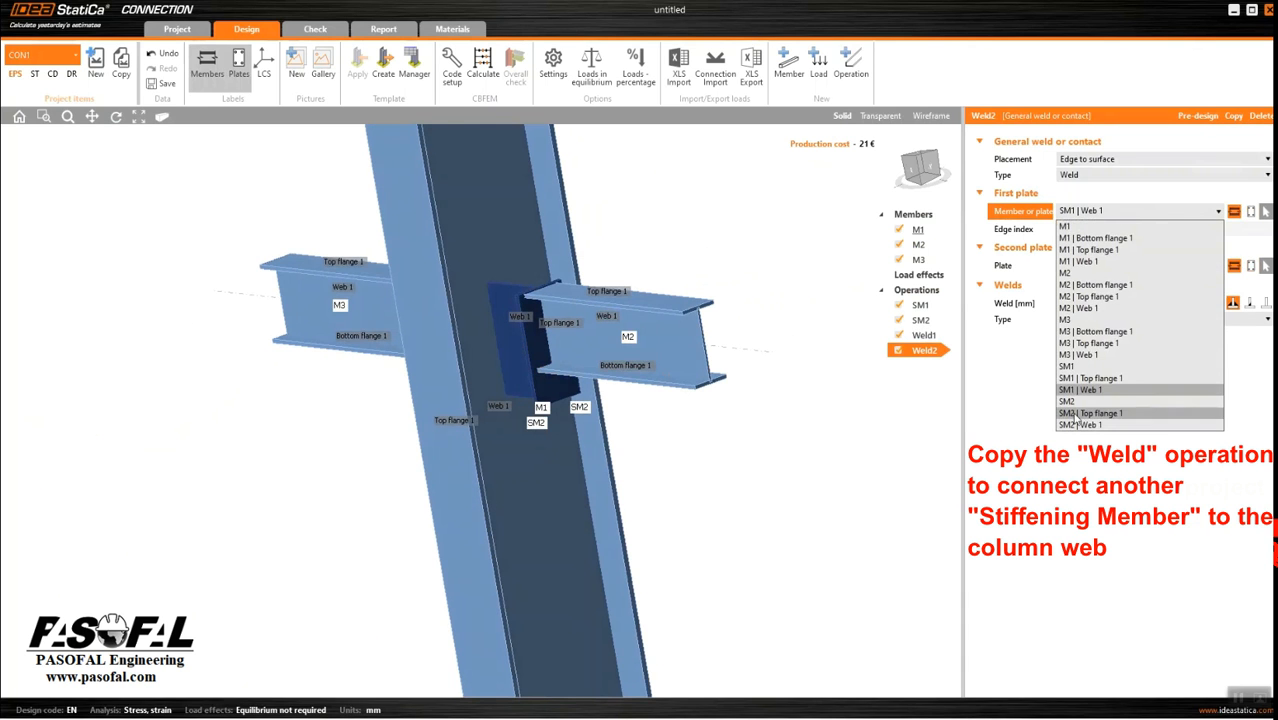
pyautogui.click(1084, 424)
pyautogui.scroll(5, 492, 317)
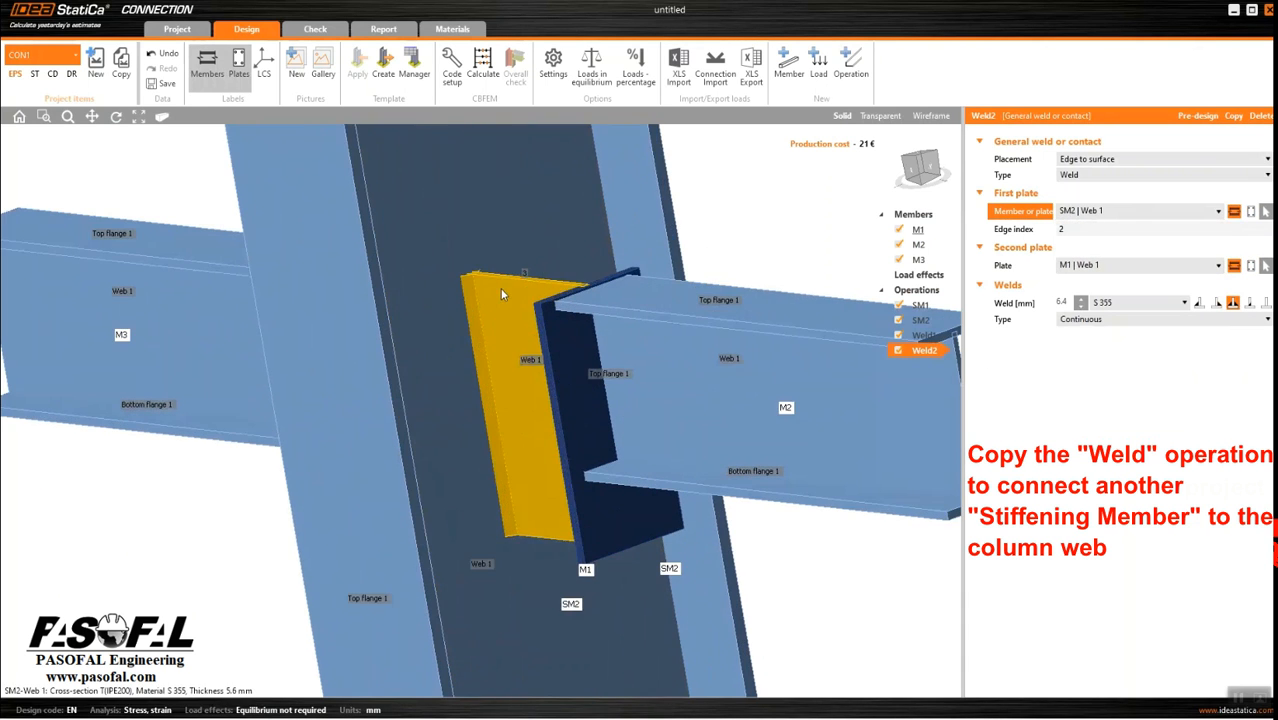
pyautogui.scroll(-5, 447, 290)
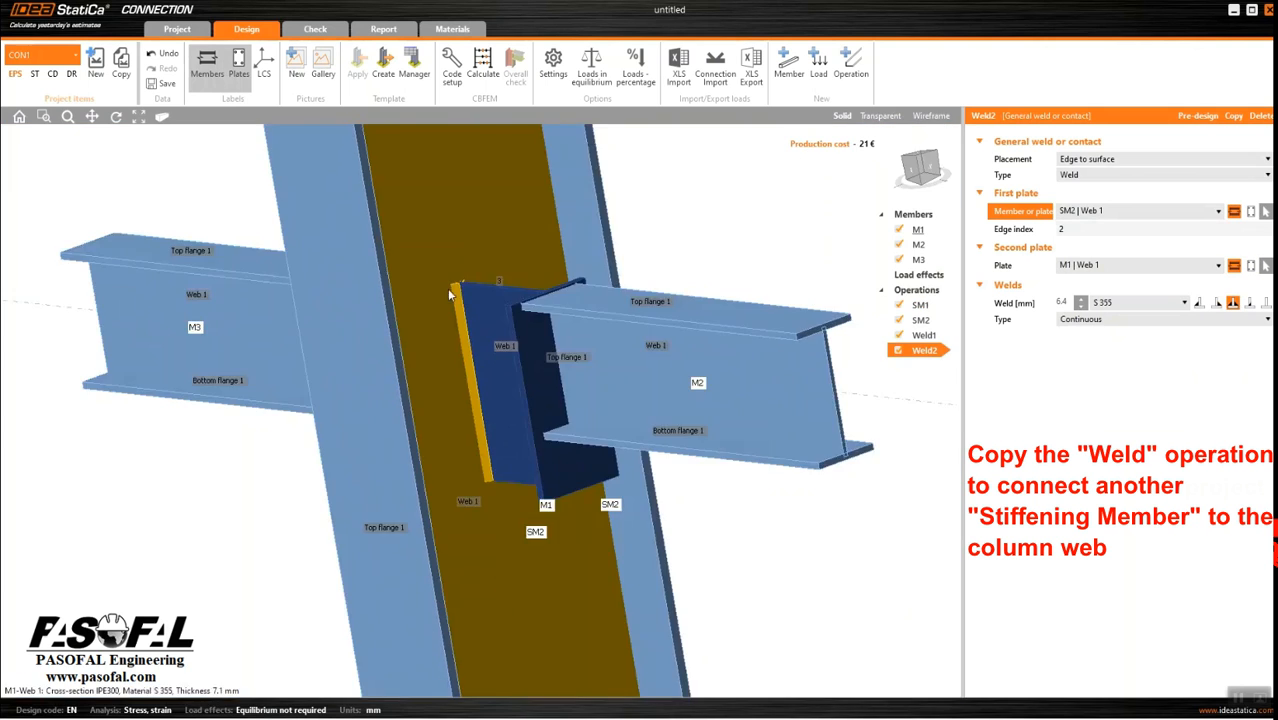
# Step: Examine the welded joints of stiffening members SM1 and SM2 on both sides of the column web
pyautogui.moveTo(474, 363); pyautogui.dragTo(556, 338, button='middle')
pyautogui.moveTo(226, 418); pyautogui.dragTo(372, 440, button='middle')
pyautogui.scroll(-4, 690, 312)
pyautogui.moveTo(506, 352); pyautogui.dragTo(490, 306, button='middle')
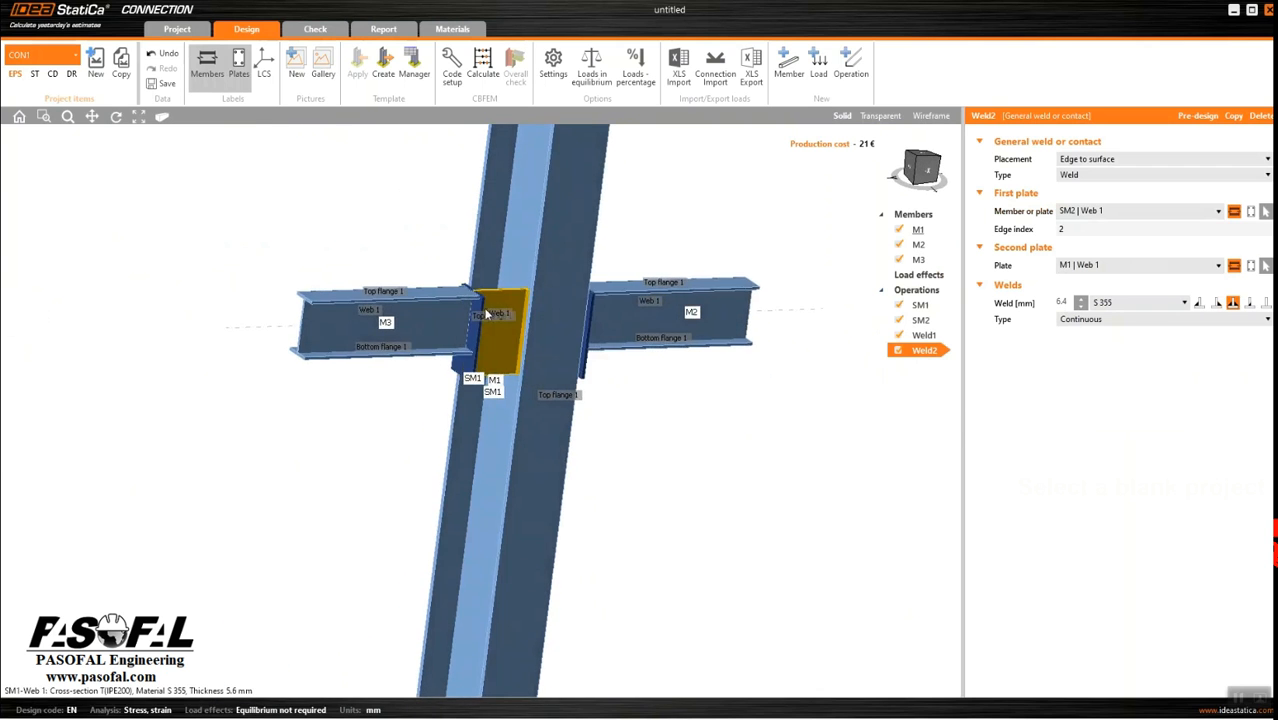
pyautogui.scroll(6, 490, 306)
pyautogui.scroll(-5, 649, 275)
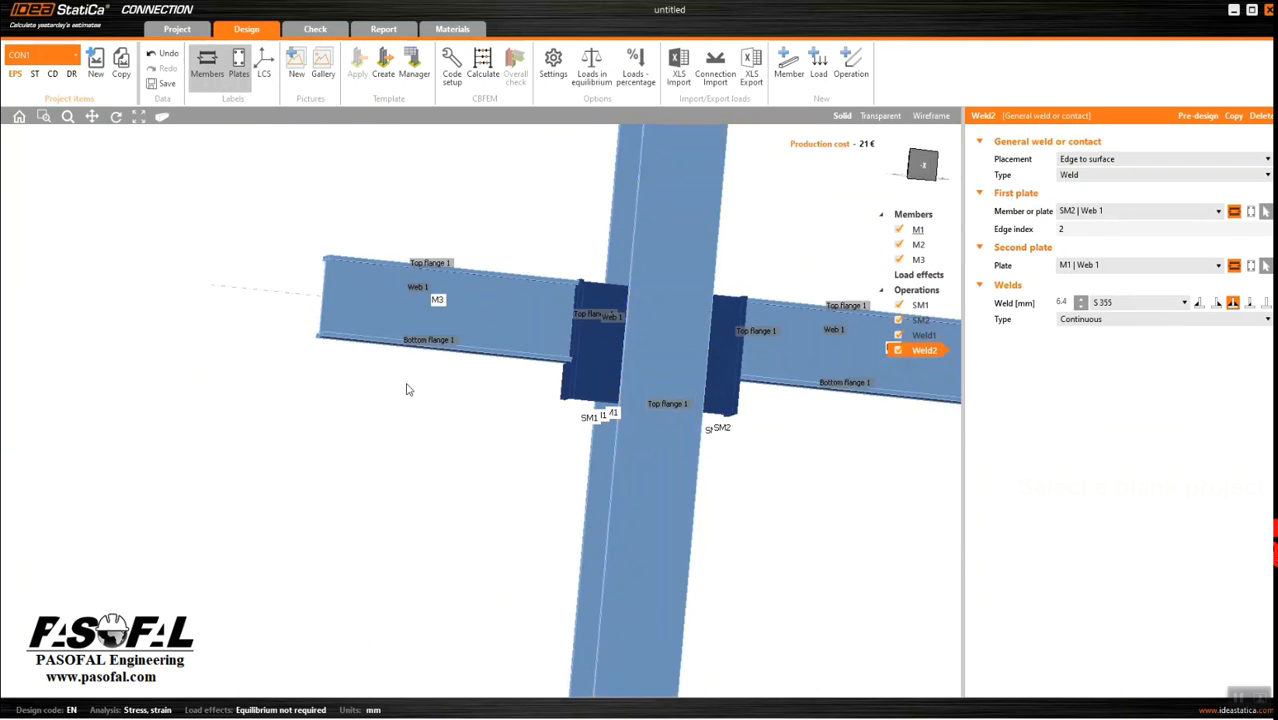
pyautogui.moveTo(454, 384); pyautogui.dragTo(488, 437, button='middle')
pyautogui.moveTo(687, 256); pyautogui.dragTo(669, 207, button='middle')
pyautogui.scroll(-4, 652, 301)
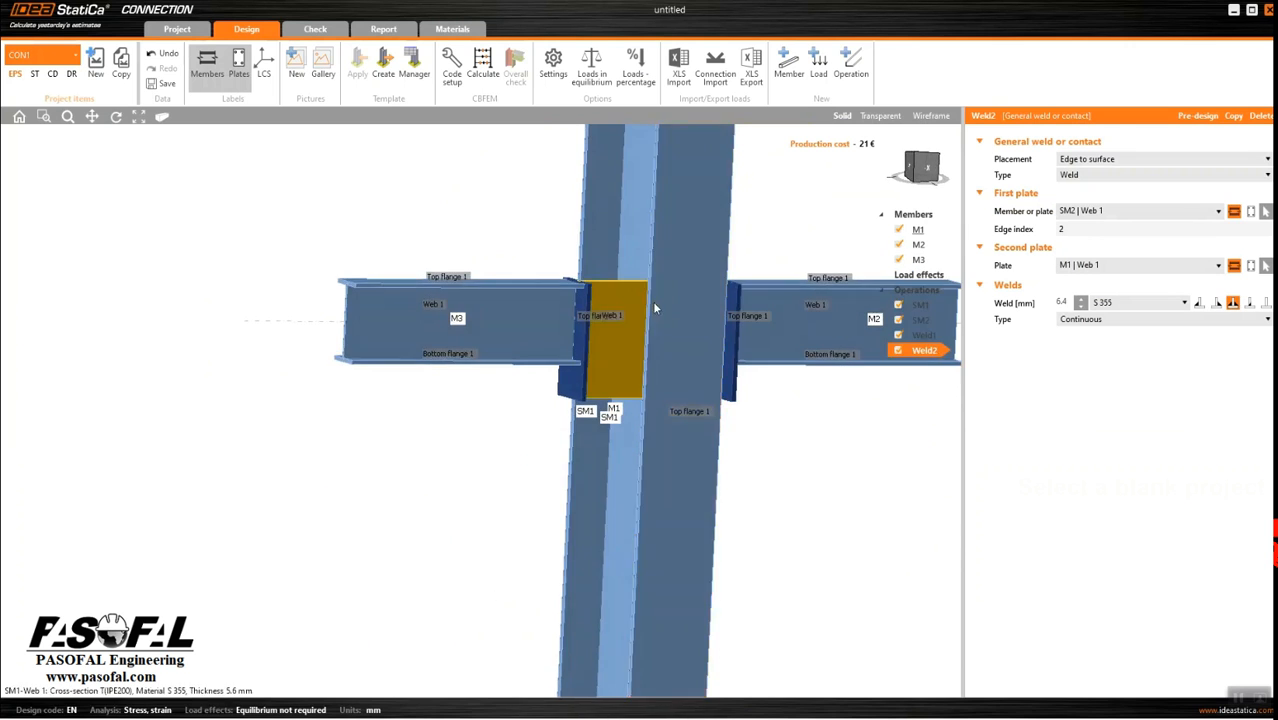
pyautogui.moveTo(652, 301); pyautogui.dragTo(603, 302, button='middle')
pyautogui.scroll(6, 604, 302)
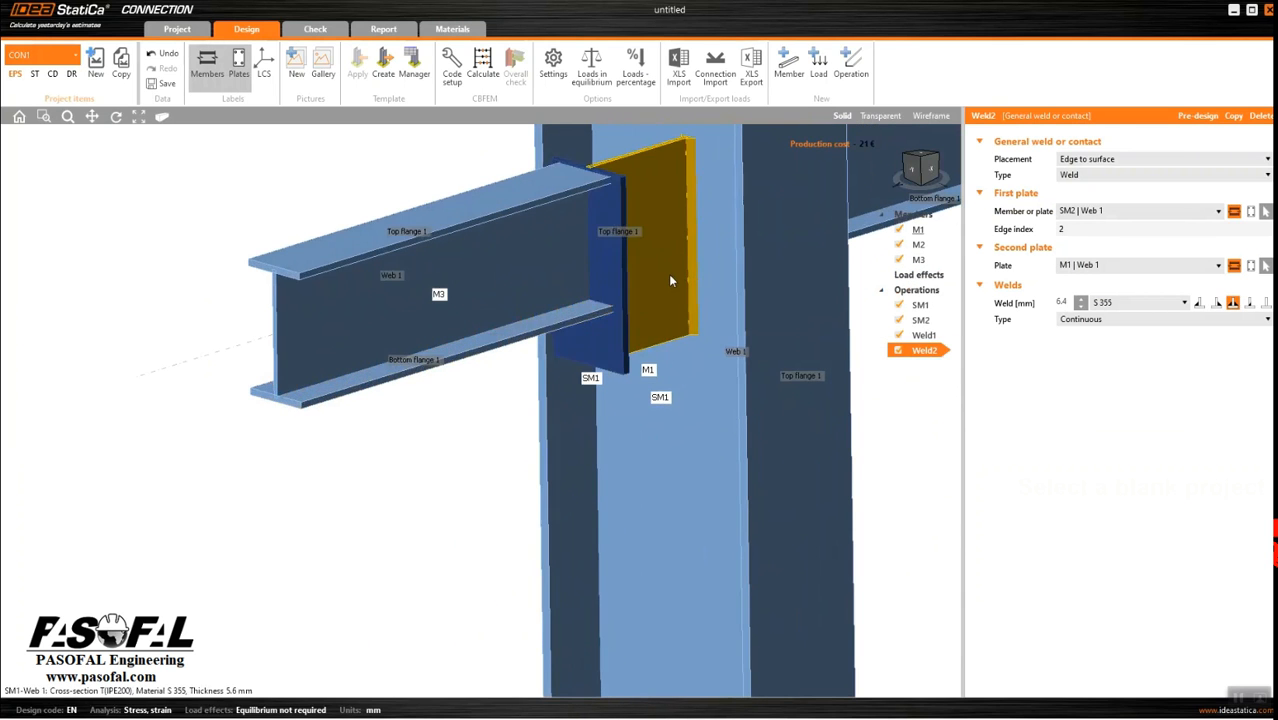
pyautogui.scroll(-3, 446, 349)
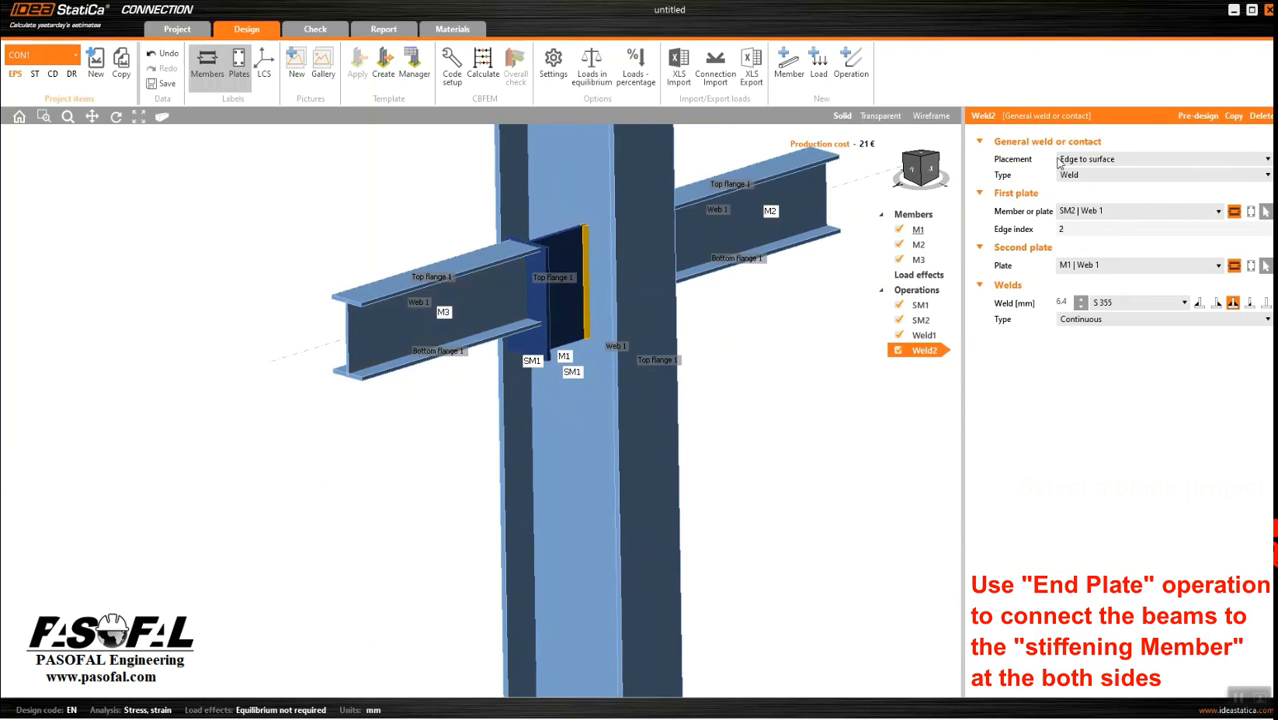
# Step: Add an end plate operation using the M12 8.8 bolt assembly
pyautogui.click(851, 70)
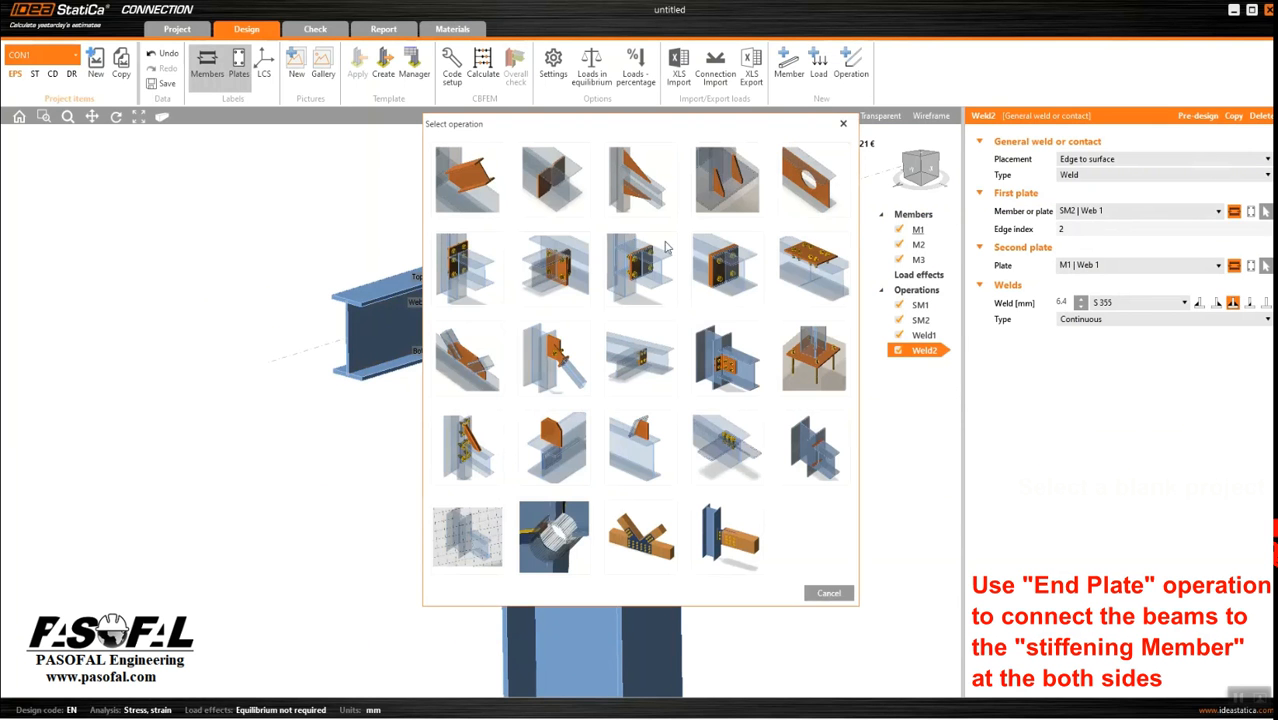
pyautogui.click(463, 274)
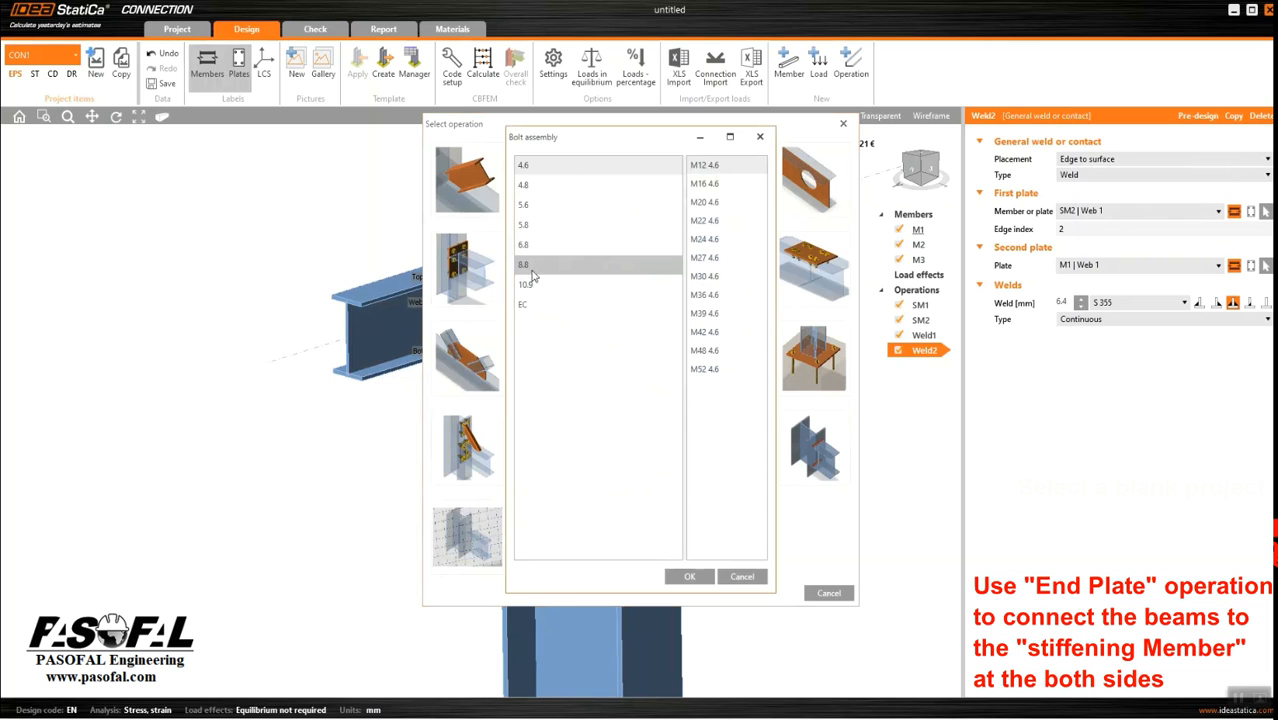
pyautogui.click(530, 265)
pyautogui.click(732, 170)
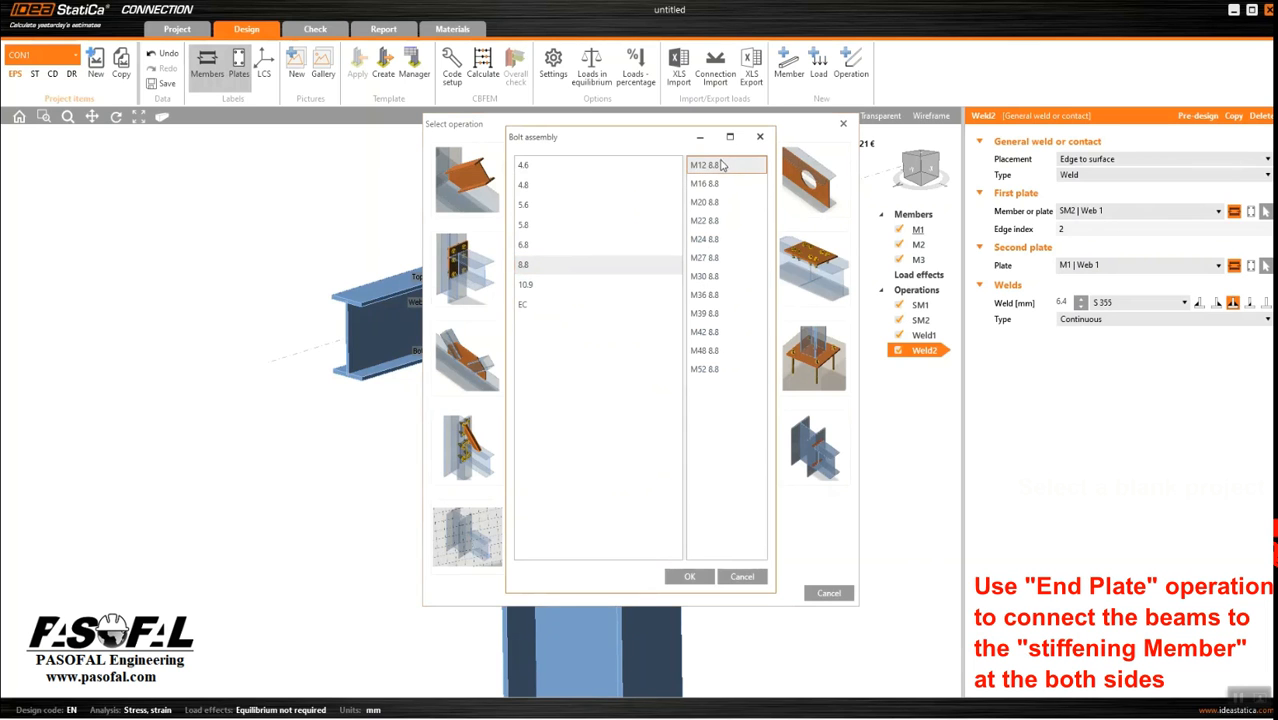
pyautogui.click(555, 170)
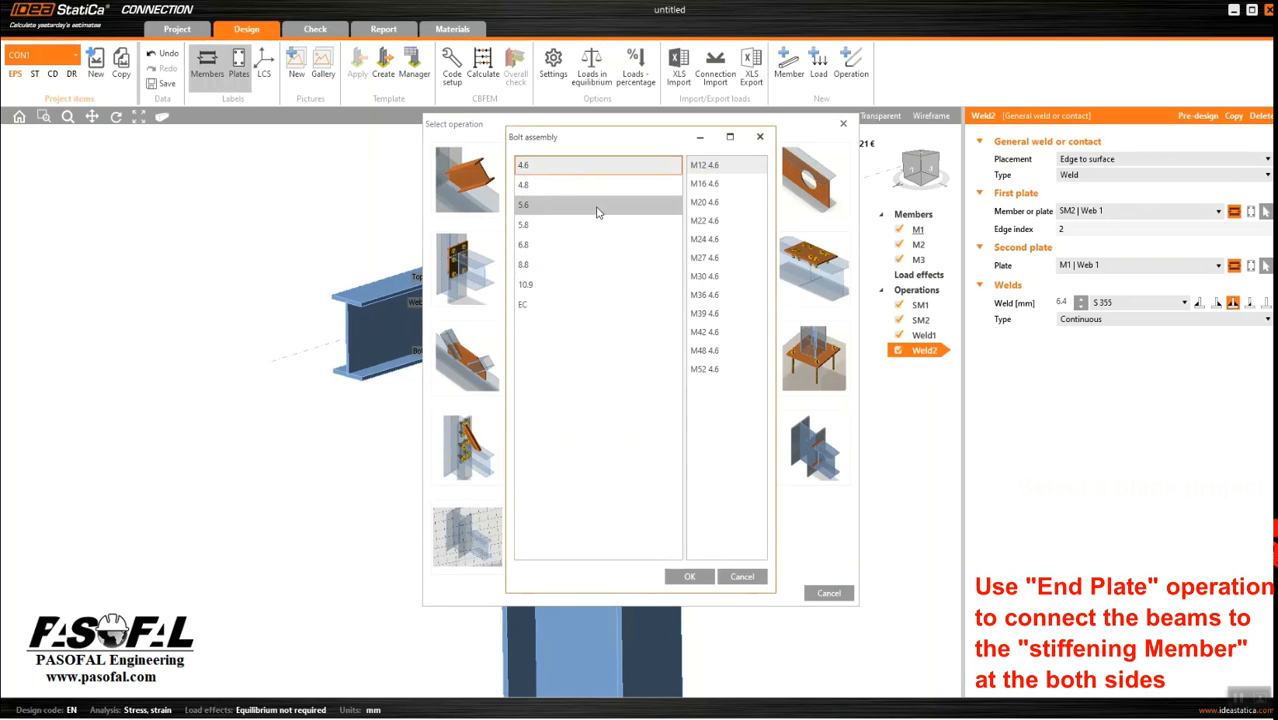
pyautogui.click(535, 266)
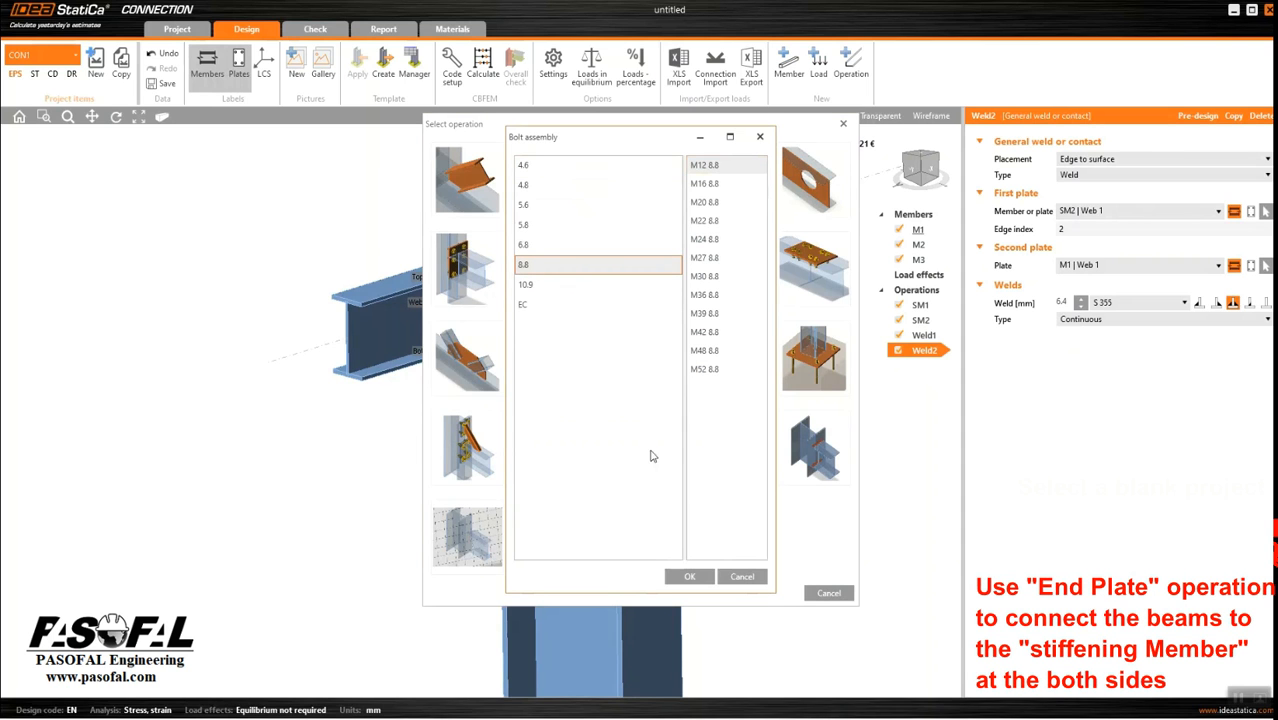
pyautogui.click(688, 578)
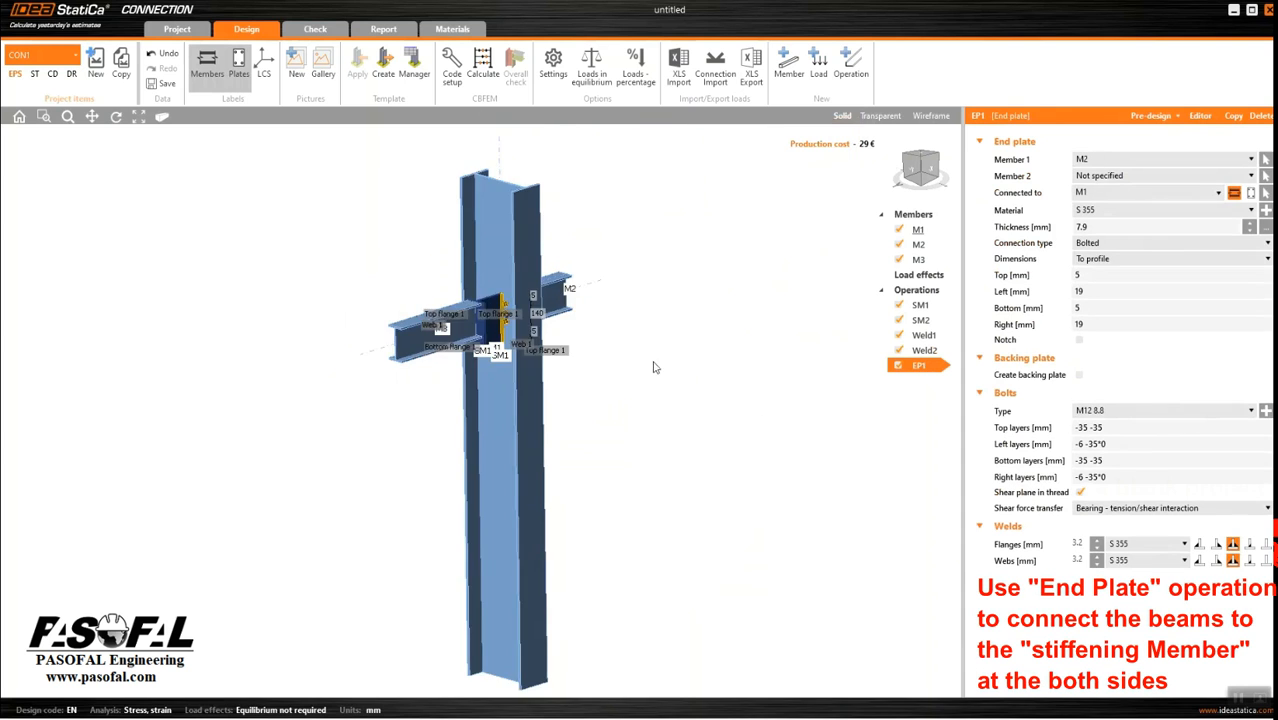
# Step: Set the end plate's Member 1 to M3 and connect it to stiffening member SM1
pyautogui.scroll(4, 497, 350)
pyautogui.scroll(-1, 517, 314)
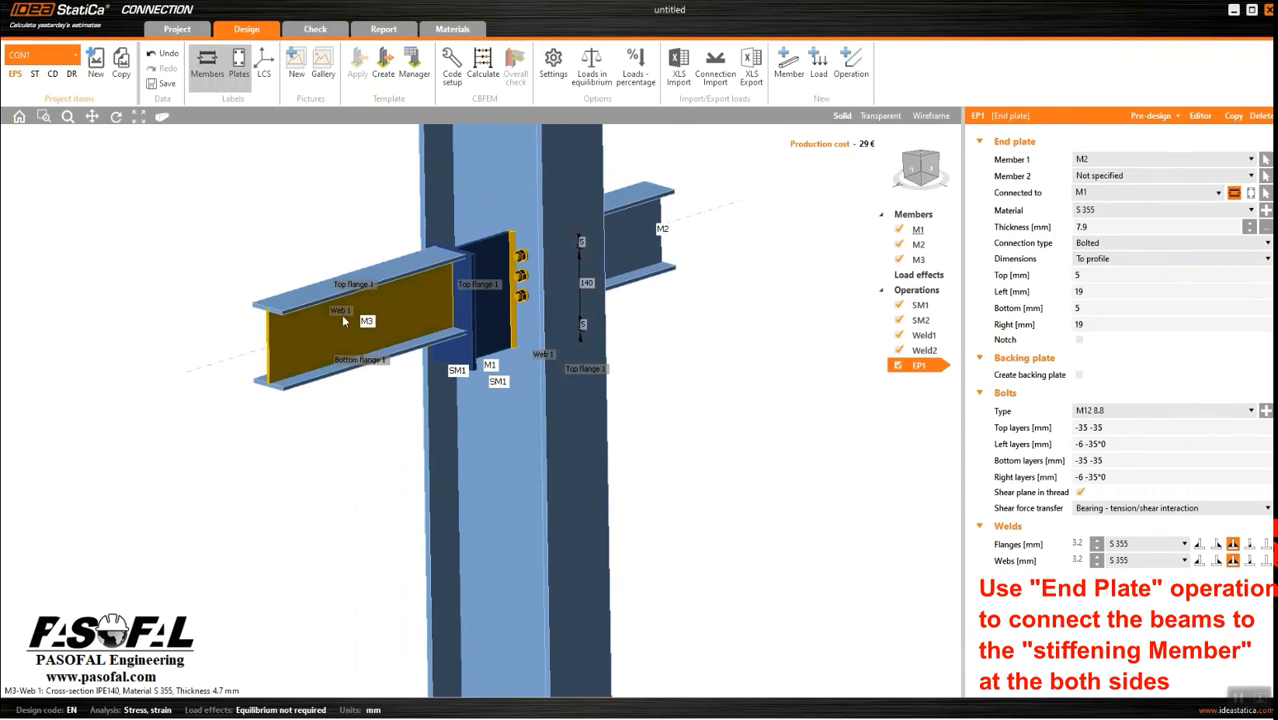
pyautogui.click(1097, 160)
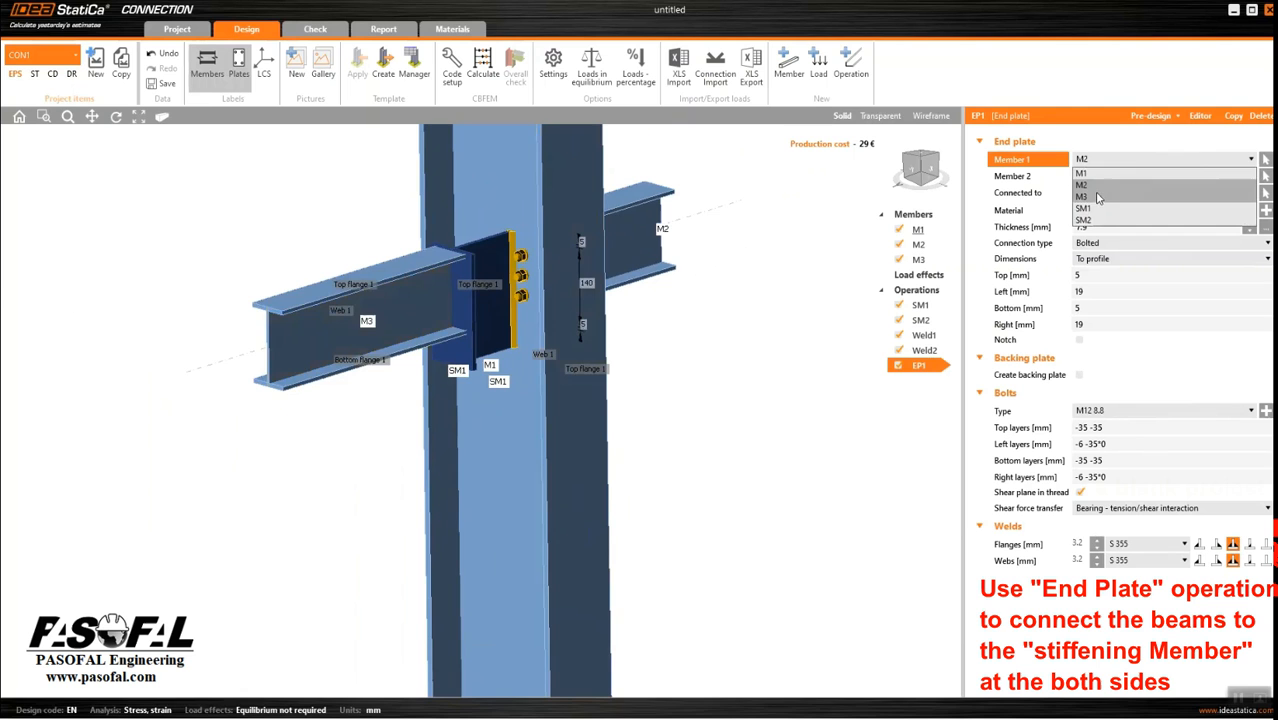
pyautogui.click(1097, 198)
pyautogui.scroll(2, 492, 290)
pyautogui.scroll(-1, 343, 308)
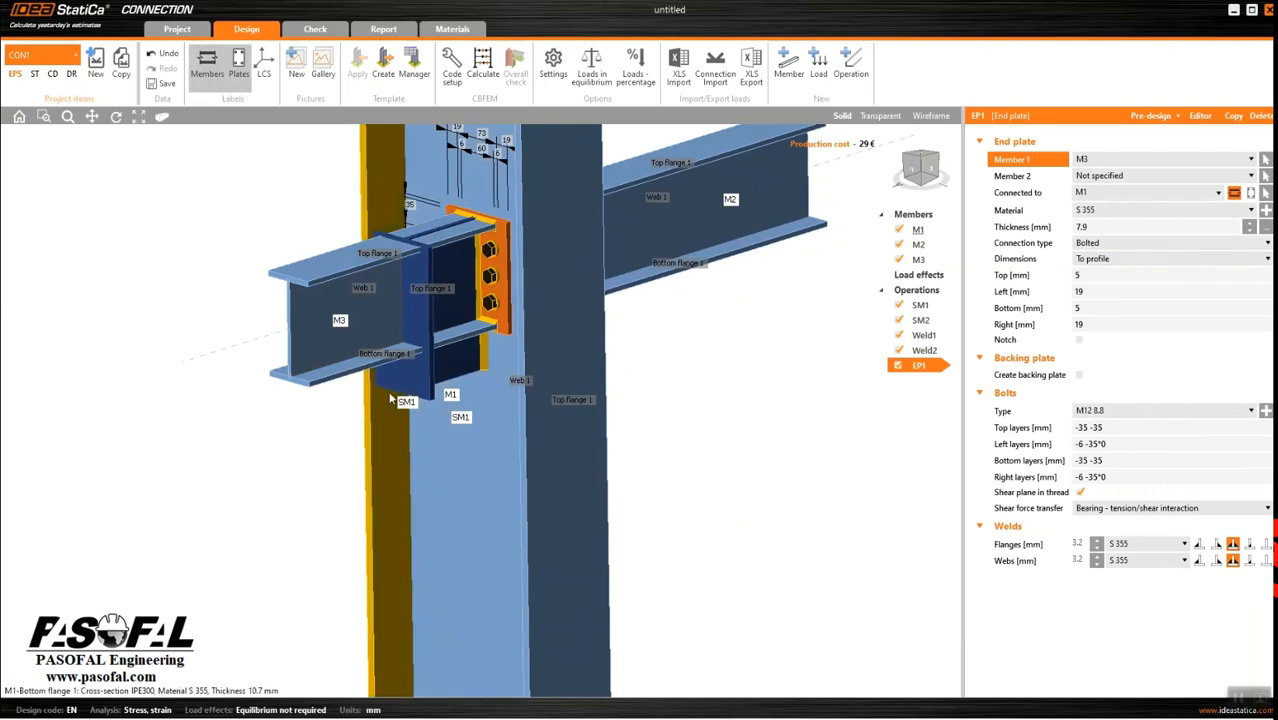
pyautogui.click(1130, 195)
pyautogui.click(1090, 228)
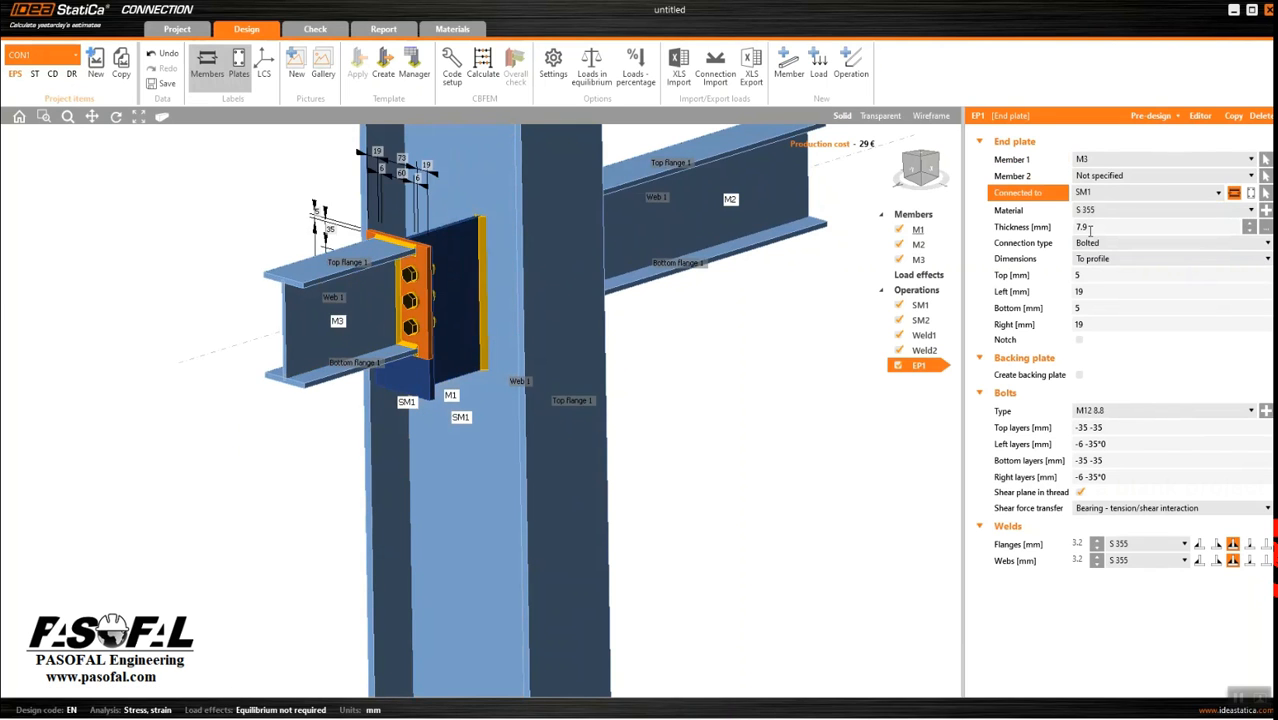
# Step: Examine the end plate's edges against the SM1 flange from the +Y direction, with the model displayed as transparent
pyautogui.moveTo(456, 331); pyautogui.dragTo(492, 364, button='middle')
pyautogui.scroll(2, 385, 265)
pyautogui.scroll(3, 386, 265)
pyautogui.scroll(-3, 412, 302)
pyautogui.click(916, 174)
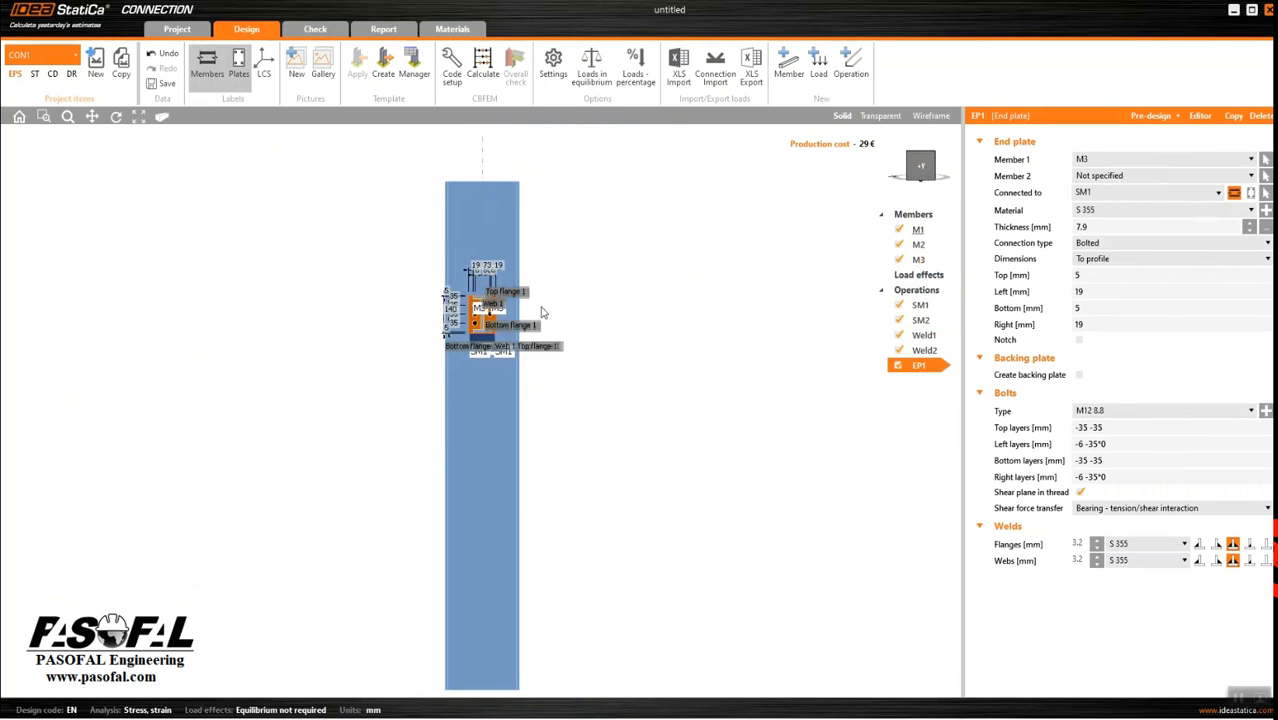
pyautogui.scroll(9, 482, 306)
pyautogui.scroll(-1, 567, 282)
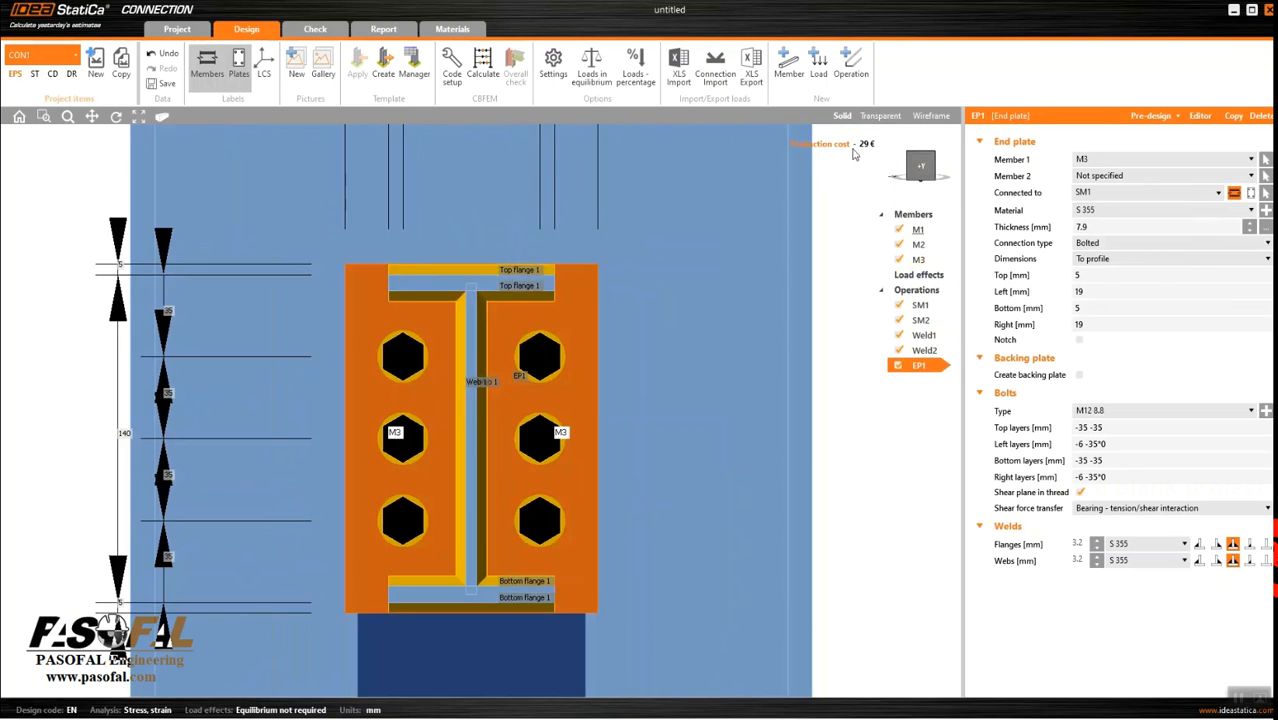
pyautogui.click(881, 115)
pyautogui.scroll(3, 627, 300)
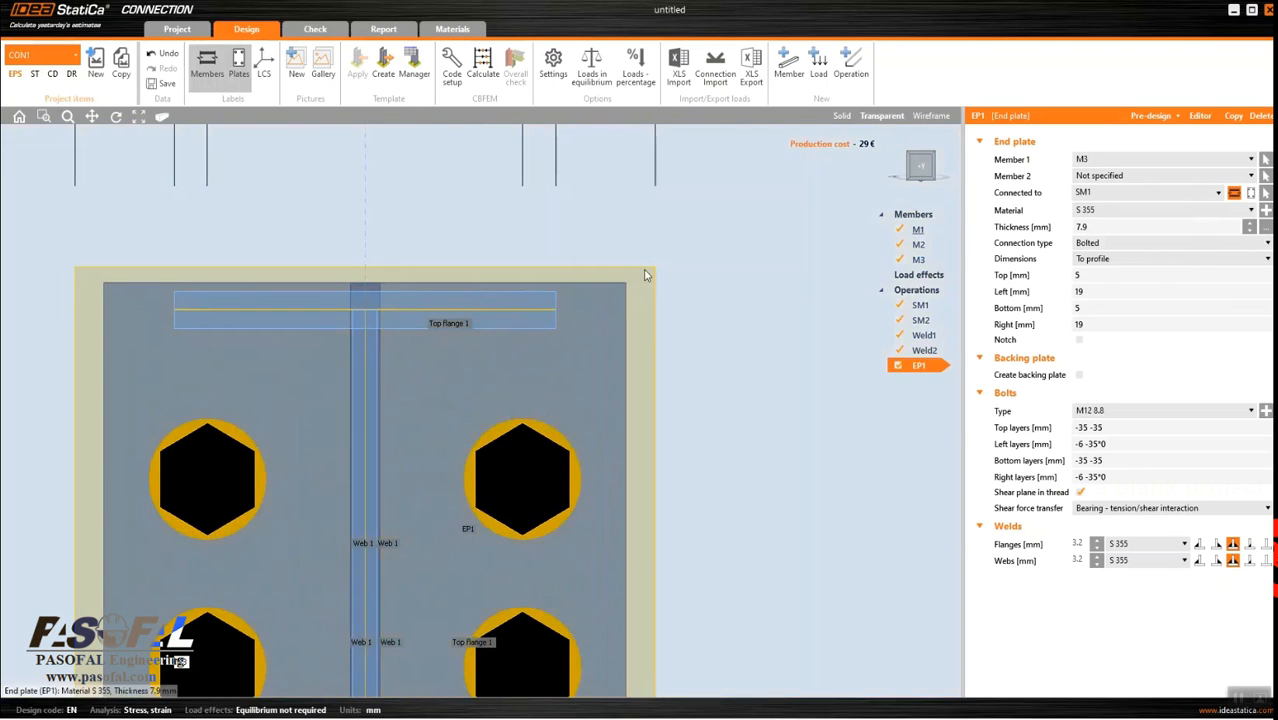
# Step: Set the left and right dimensions of M3's end plate EP1 to 12 mm each
pyautogui.scroll(-2, 627, 300)
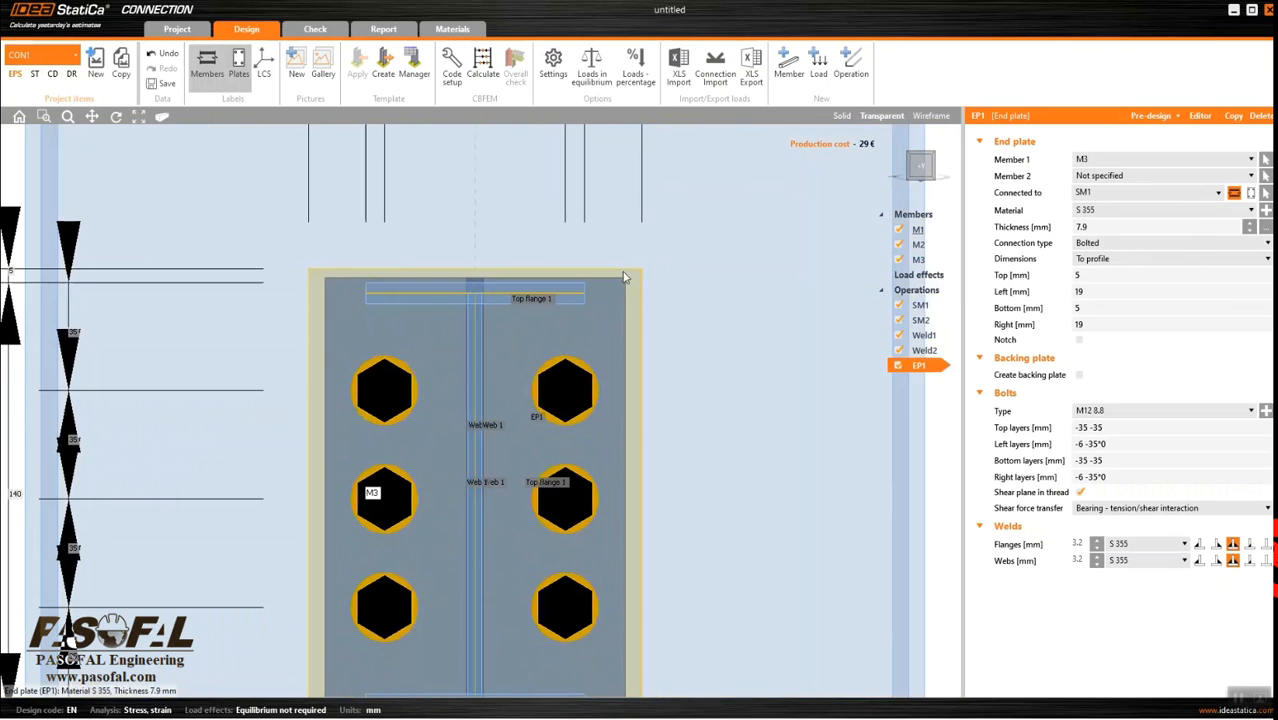
pyautogui.doubleClick(1080, 291)
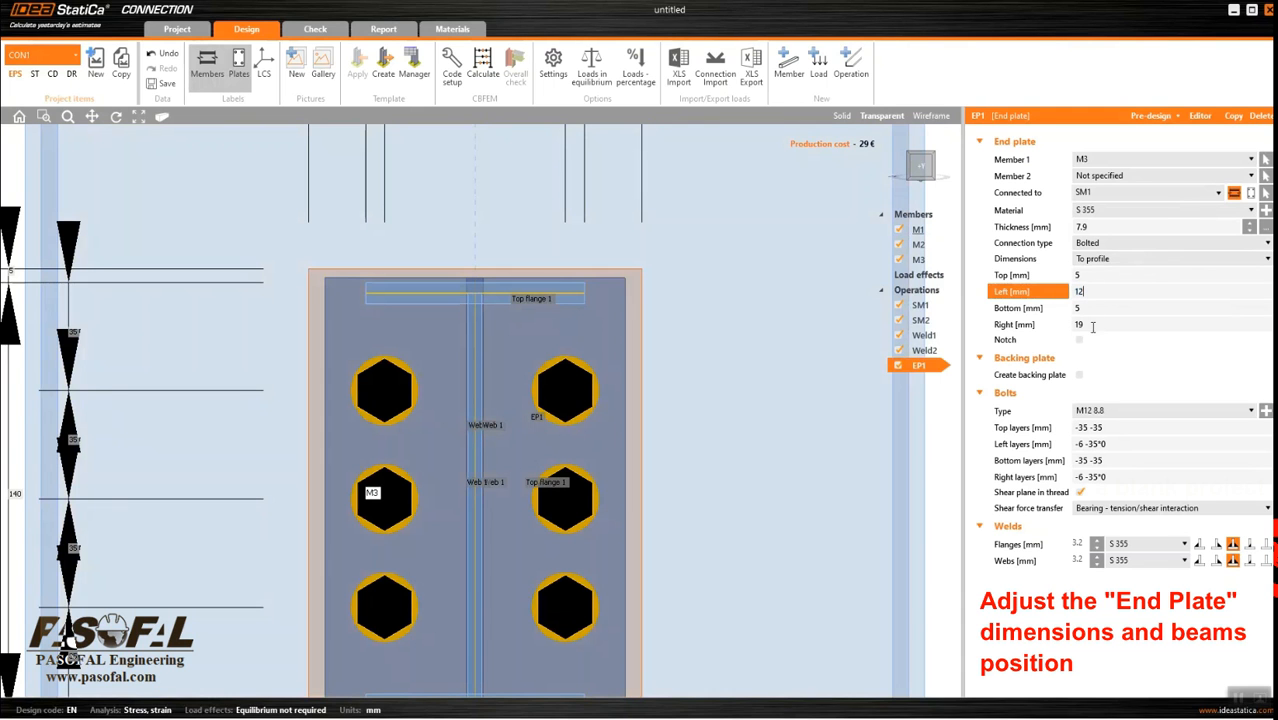
pyautogui.click(1092, 324)
pyautogui.scroll(2, 343, 295)
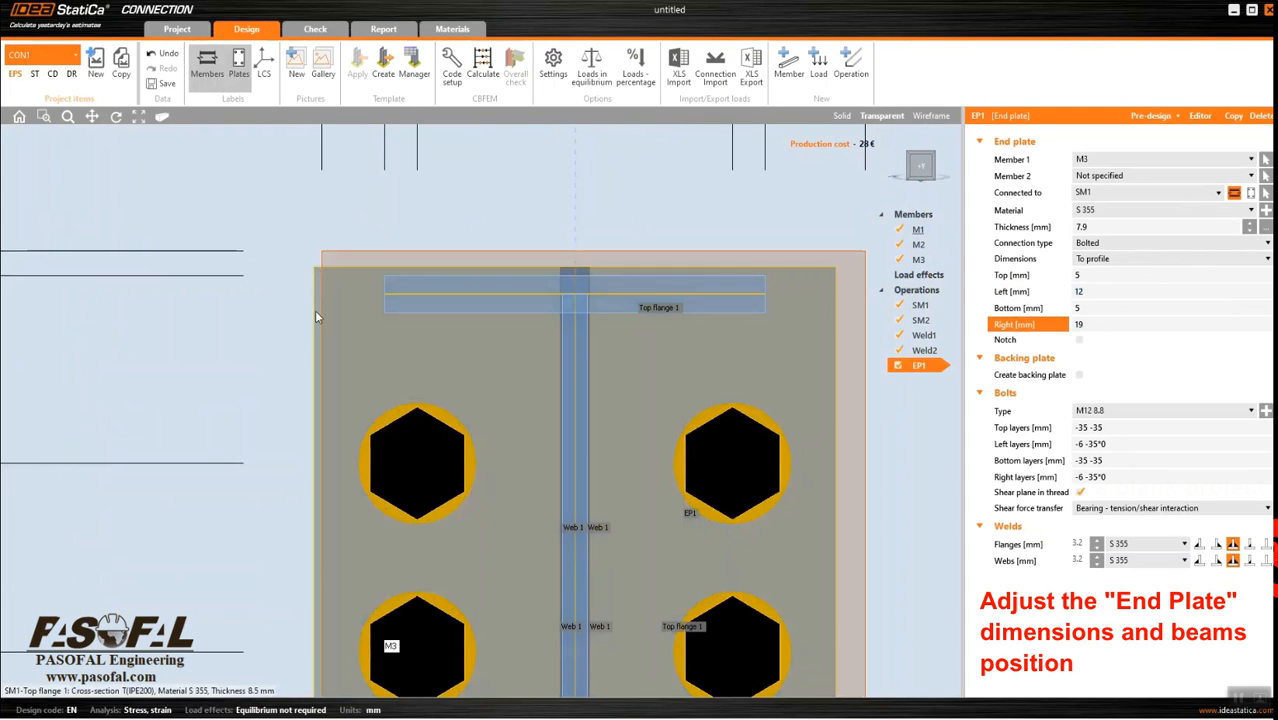
pyautogui.scroll(-2, 322, 287)
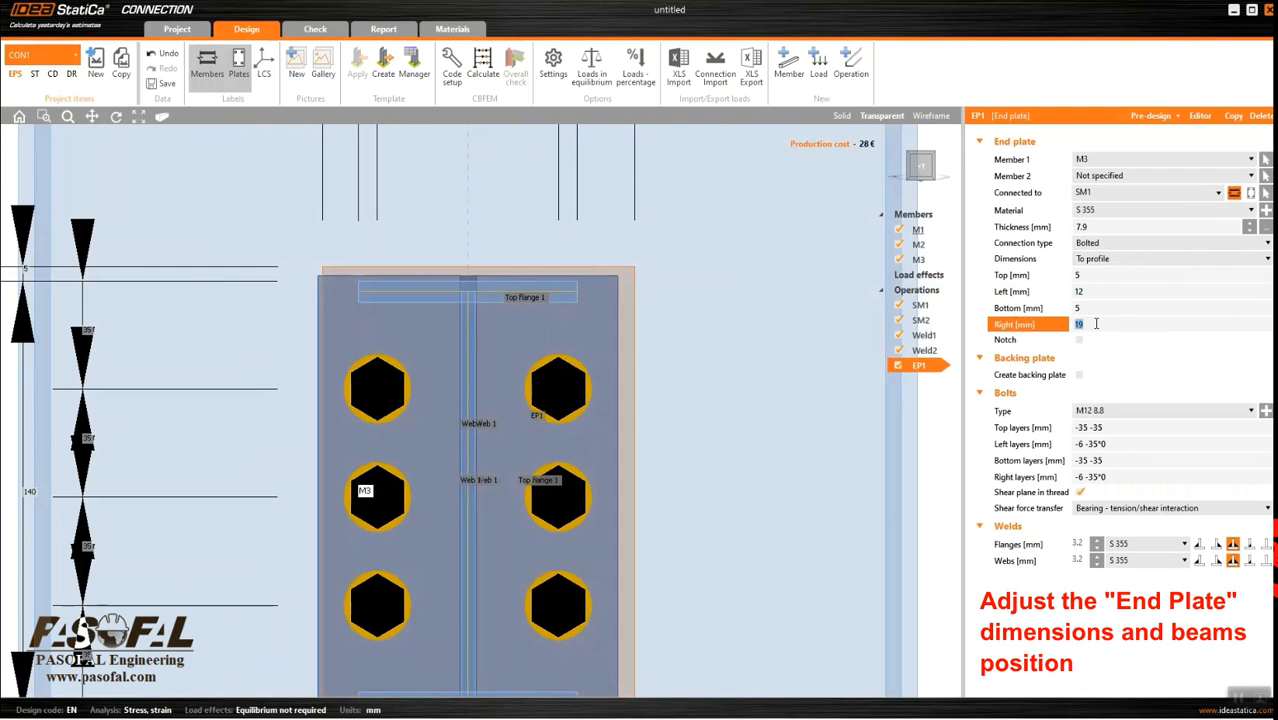
pyautogui.click(1097, 307)
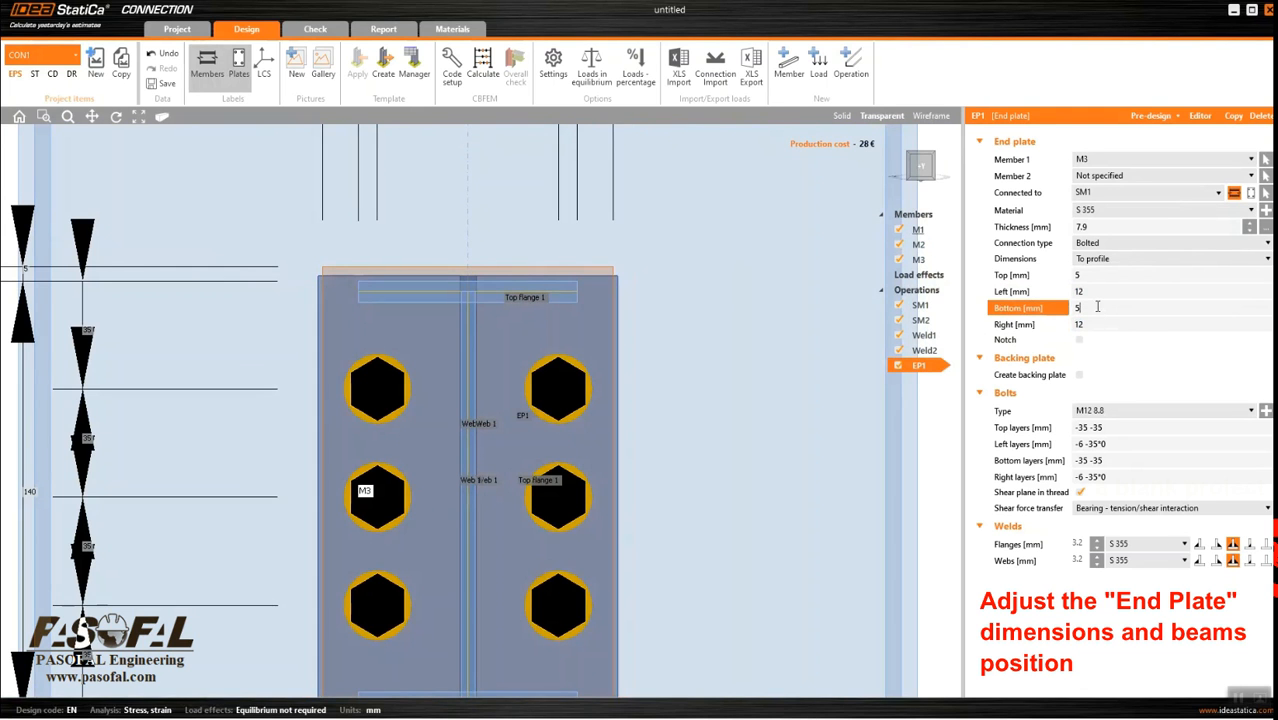
pyautogui.scroll(2, 603, 286)
pyautogui.scroll(-2, 603, 286)
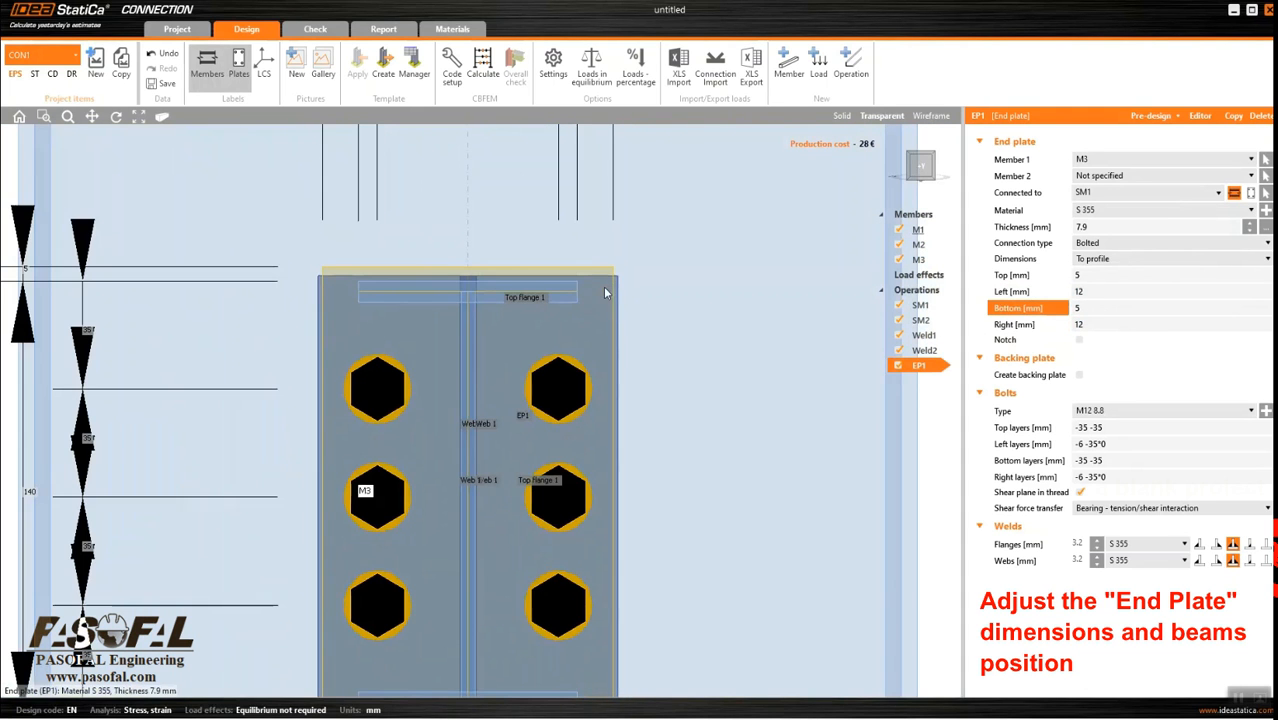
# Step: Set the top dimension of end plate EP1 to 0 mm and inspect its fit on the stiffening member
pyautogui.scroll(1, 607, 332)
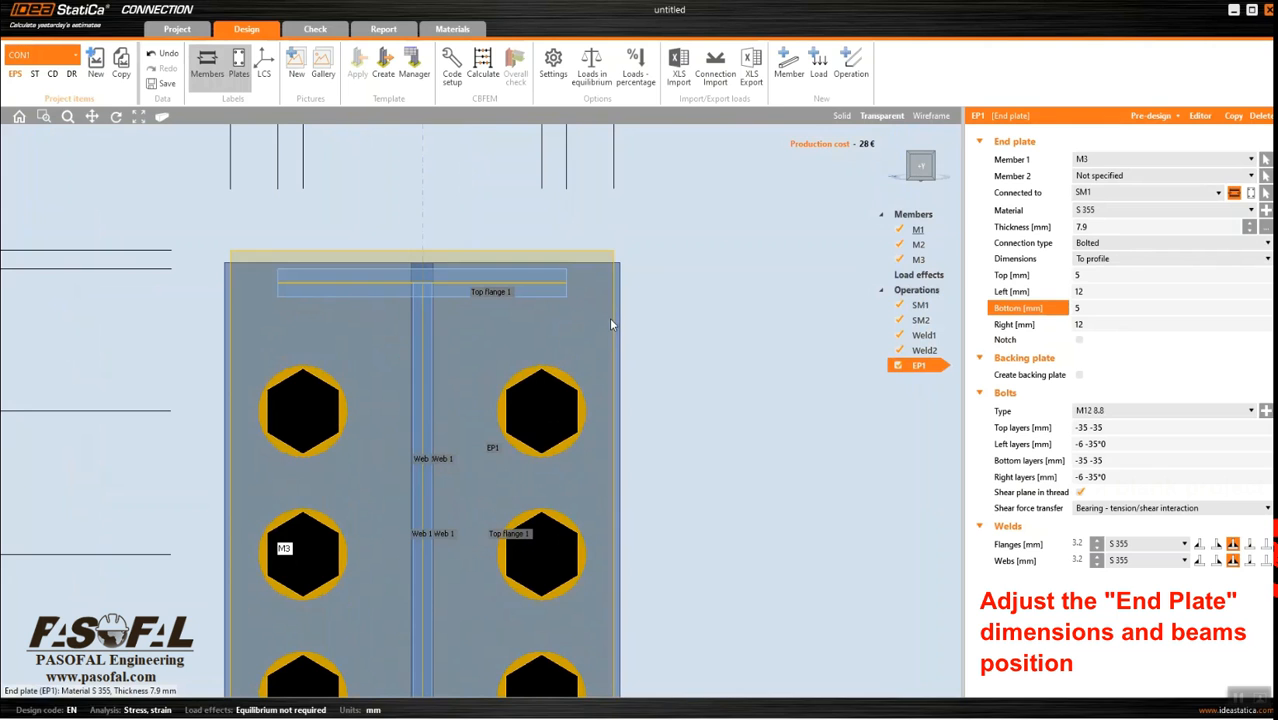
pyautogui.click(1092, 276)
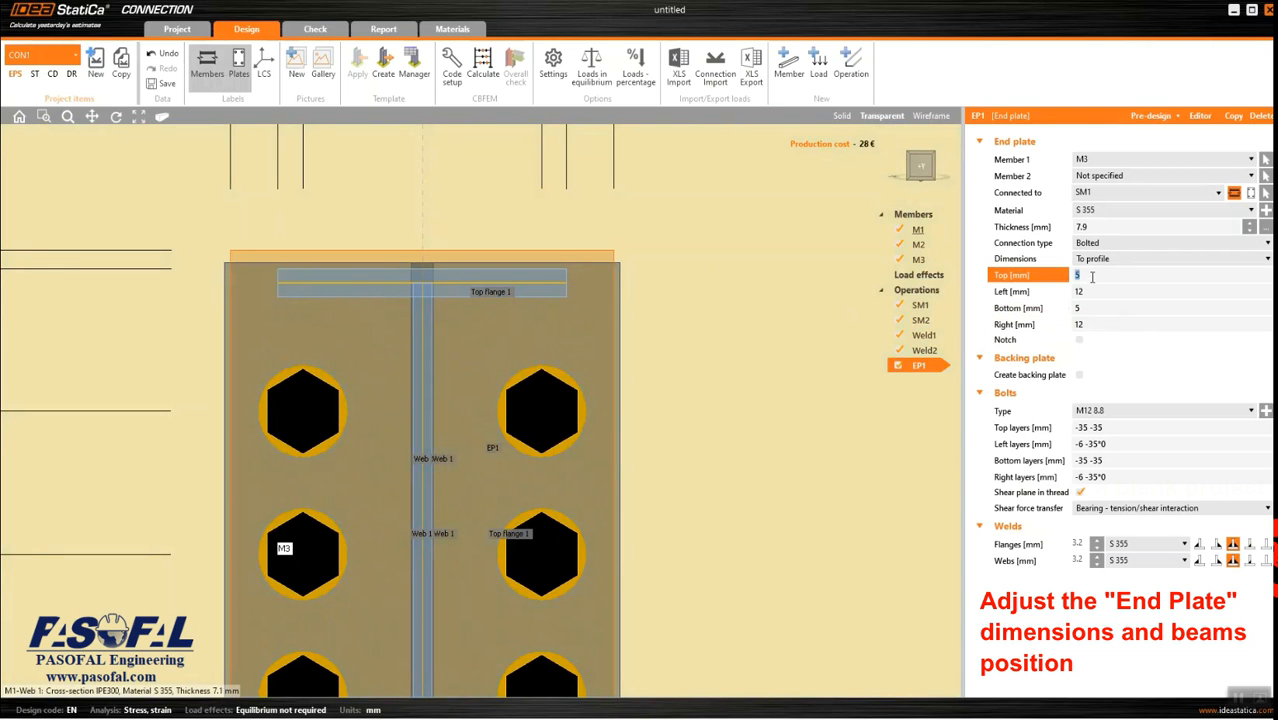
pyautogui.write('0')
pyautogui.click(1106, 307)
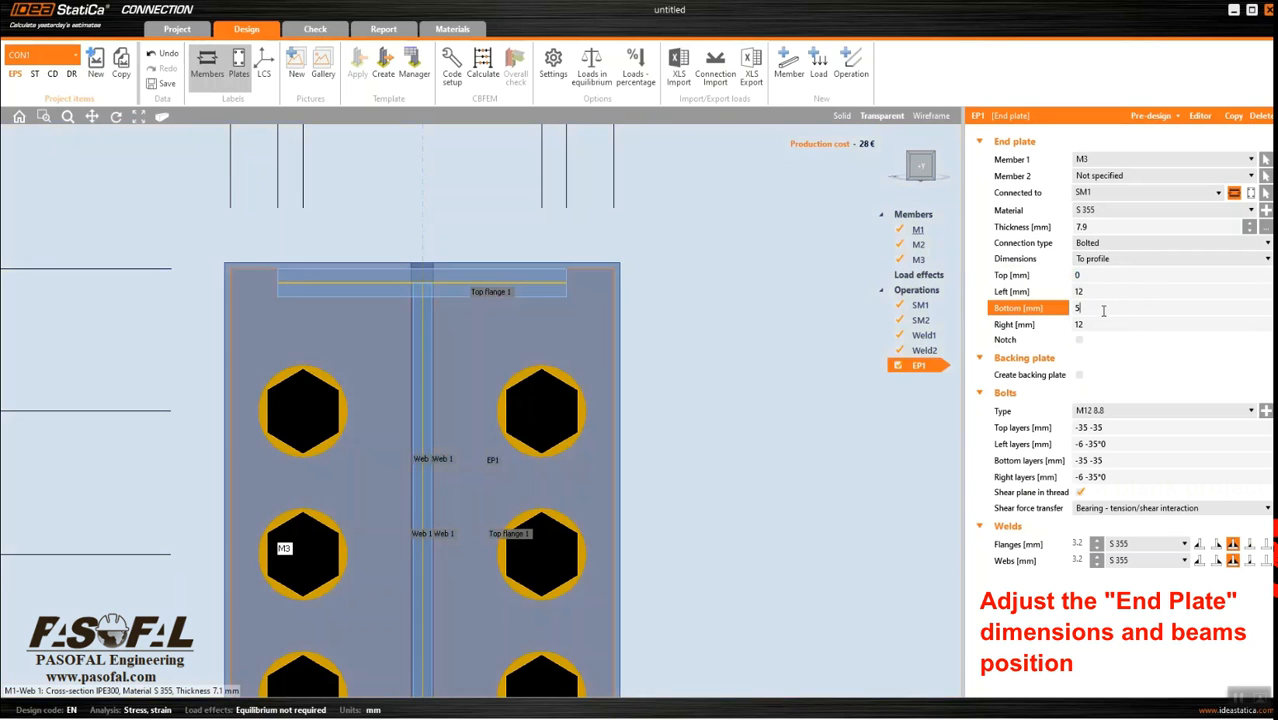
pyautogui.scroll(-2, 645, 349)
pyautogui.moveTo(645, 349); pyautogui.dragTo(617, 367, button='right')
pyautogui.scroll(-3, 659, 370)
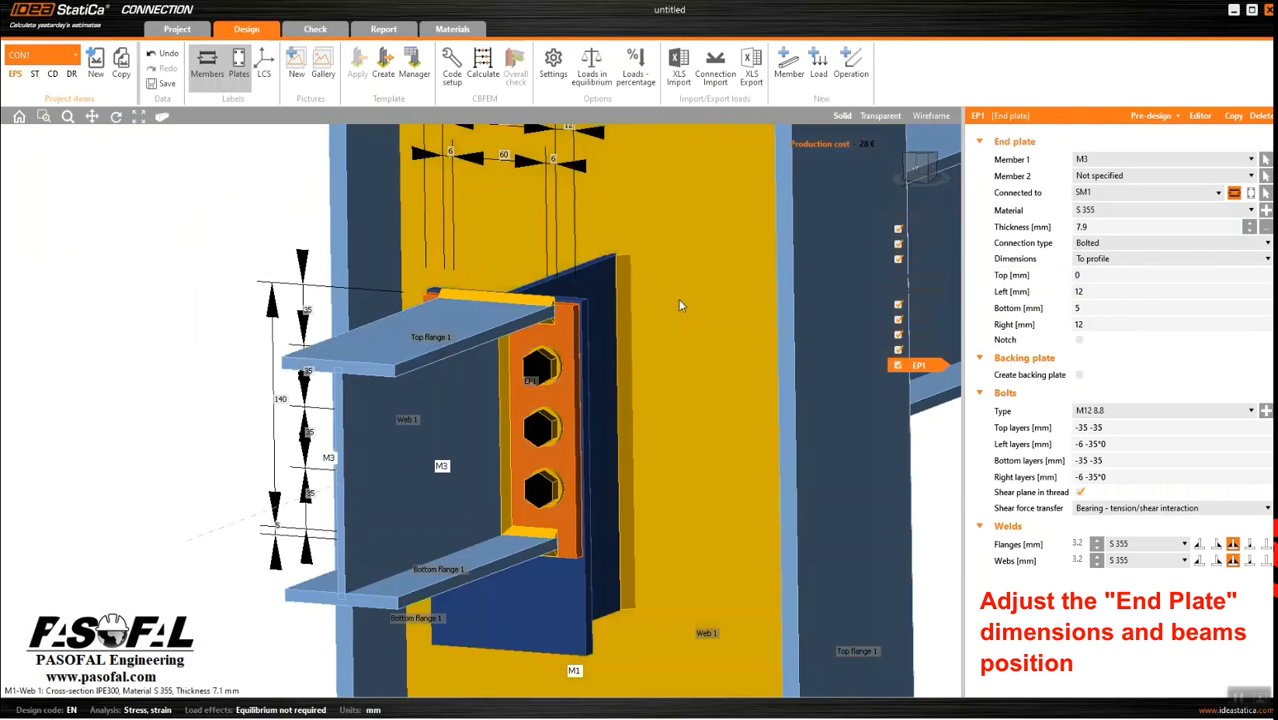
pyautogui.scroll(4, 570, 313)
pyautogui.scroll(-5, 570, 313)
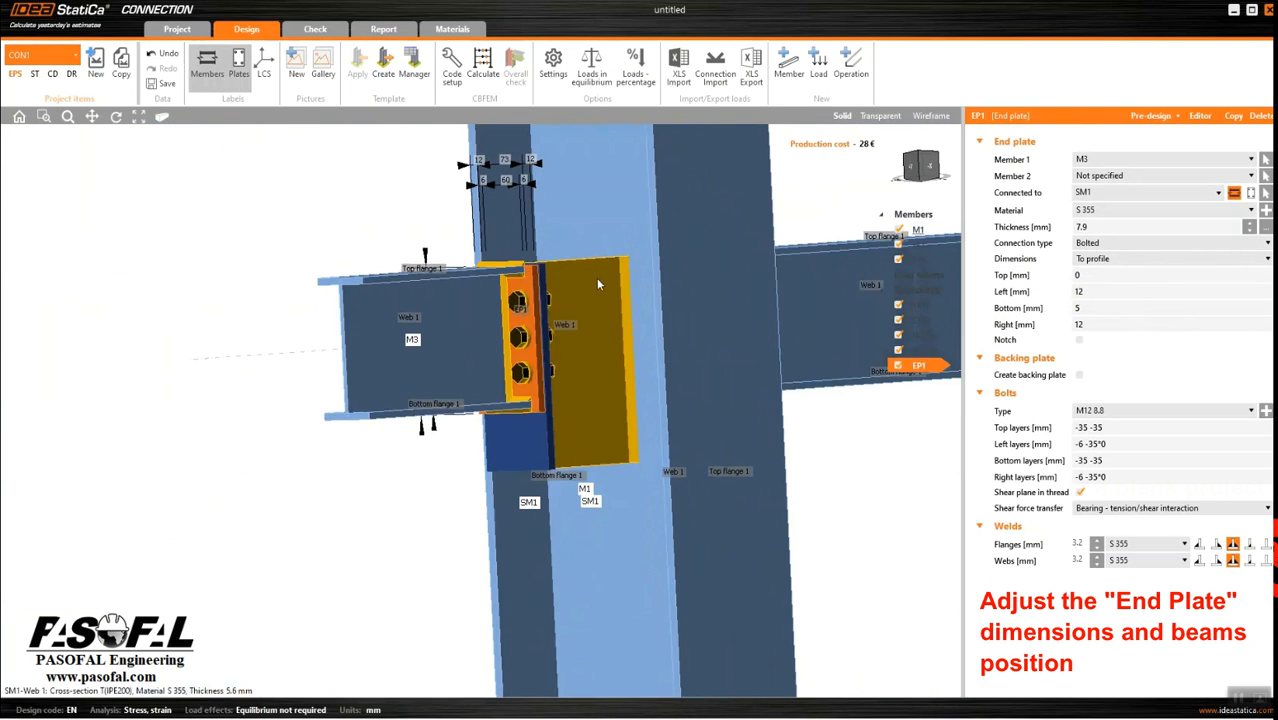
# Step: Set beam M3's offset ez to 470 mm
pyautogui.click(456, 311)
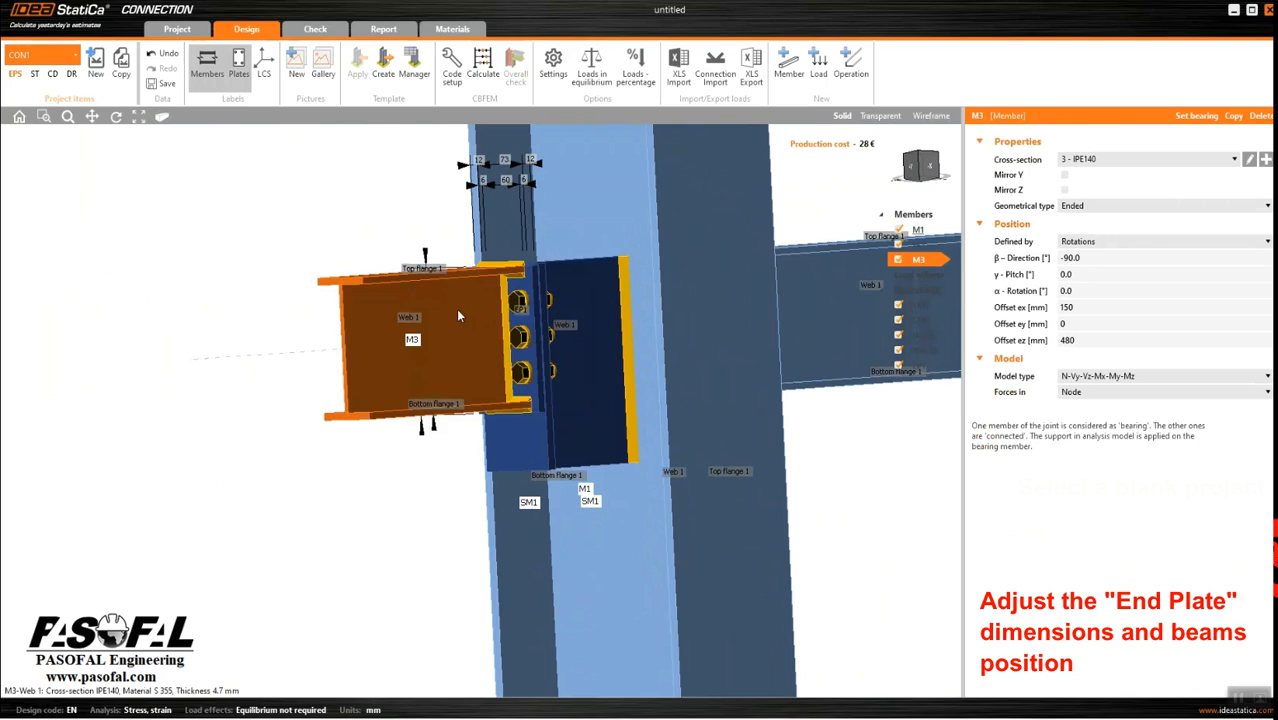
pyautogui.click(1084, 340)
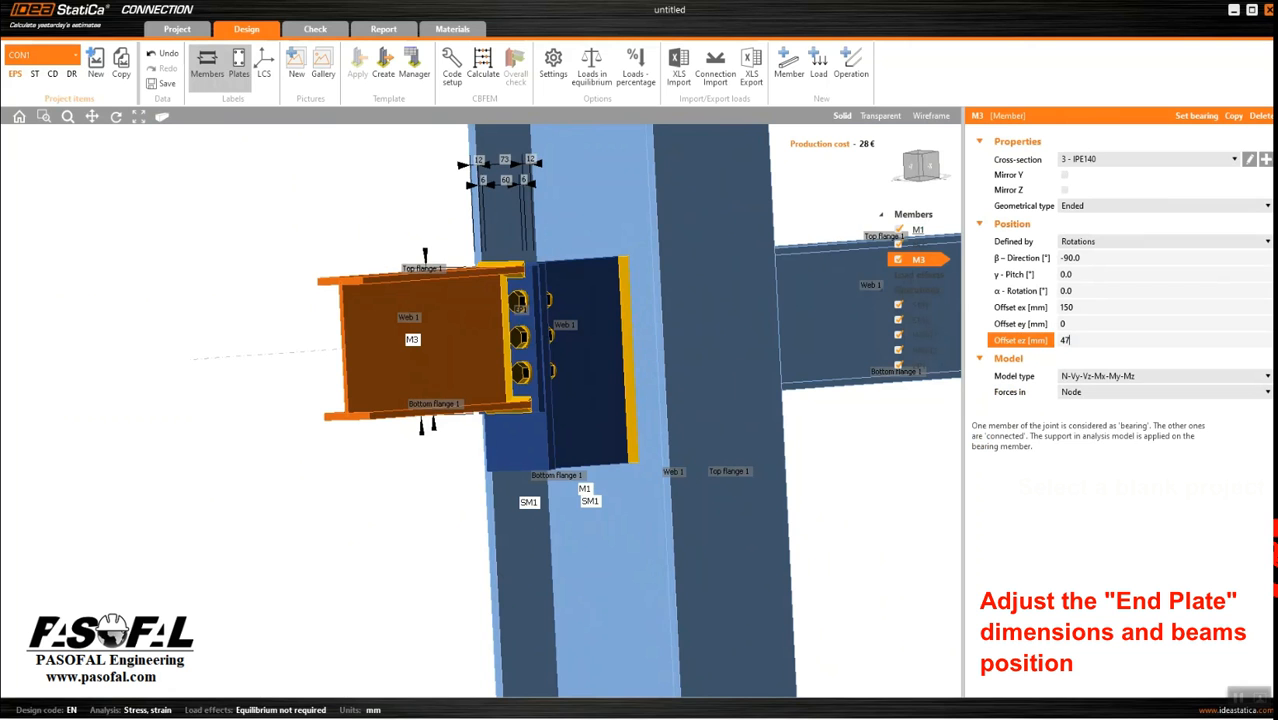
pyautogui.click(1080, 322)
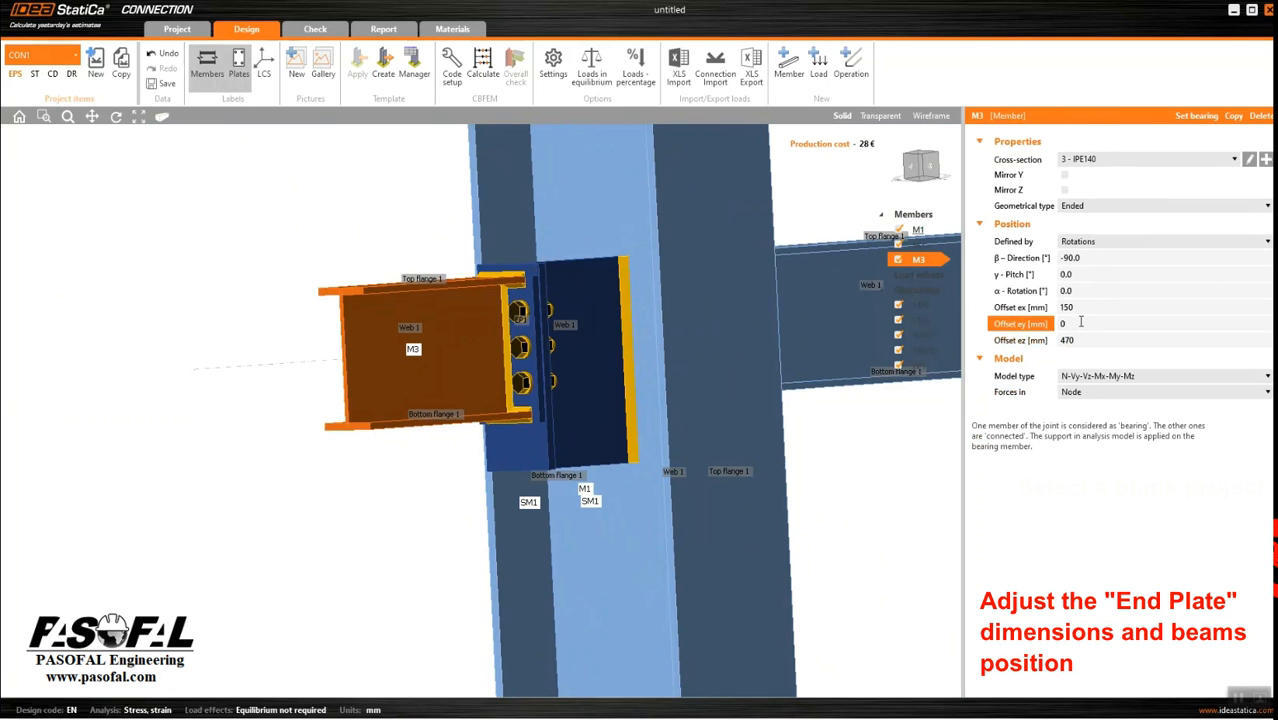
pyautogui.scroll(3, 528, 278)
# Step: Set the top dimension of M3's end plate EP1 to 5 mm
pyautogui.click(533, 283)
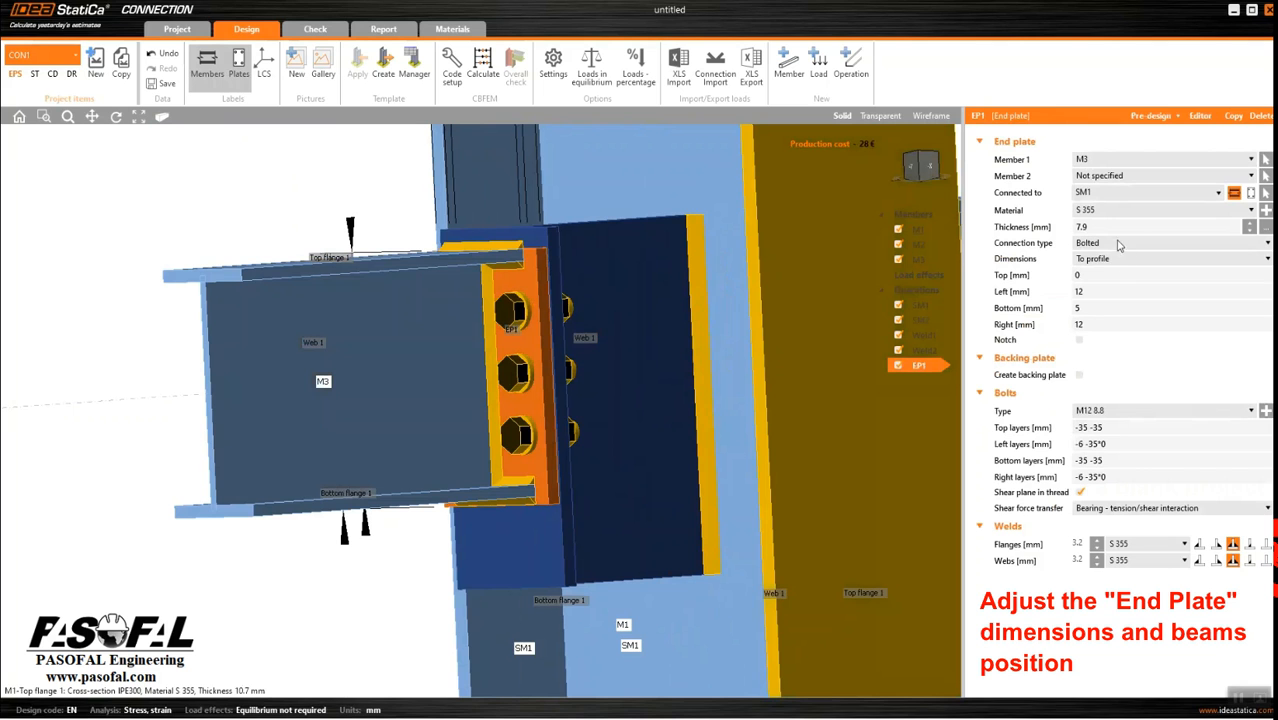
pyautogui.click(1089, 275)
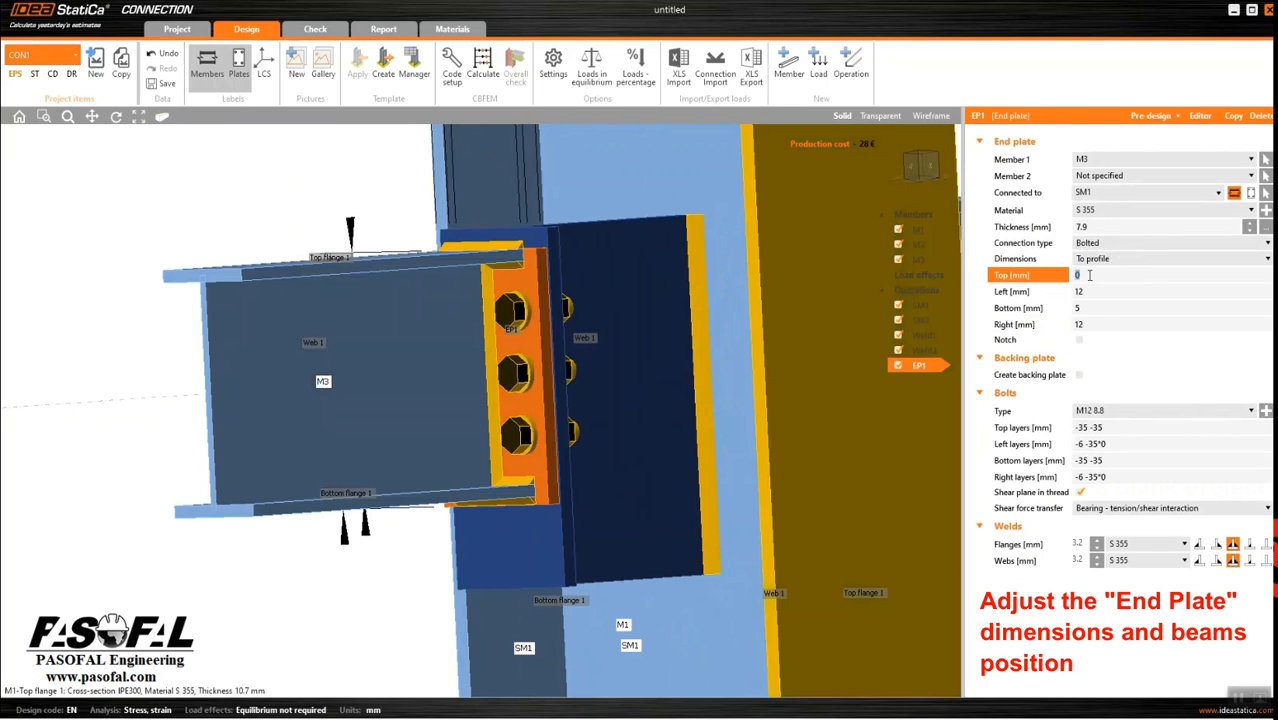
pyautogui.click(1094, 308)
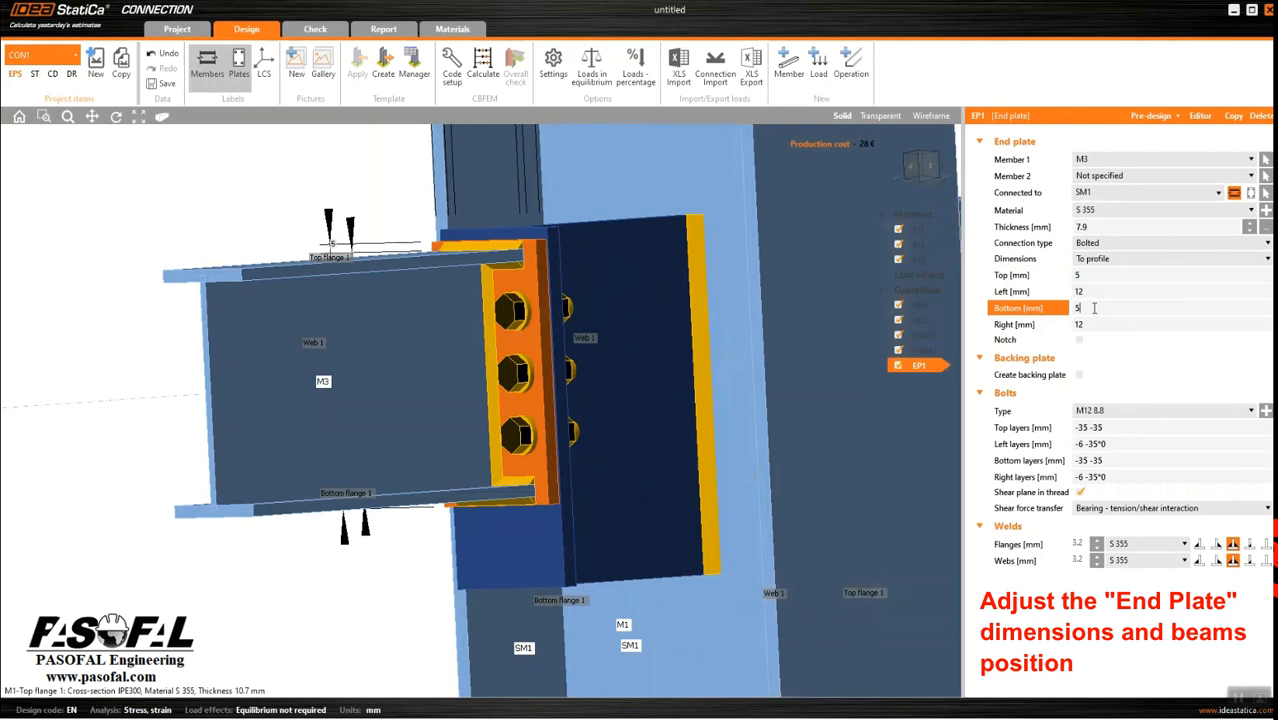
pyautogui.scroll(4, 516, 252)
pyautogui.scroll(-7, 466, 272)
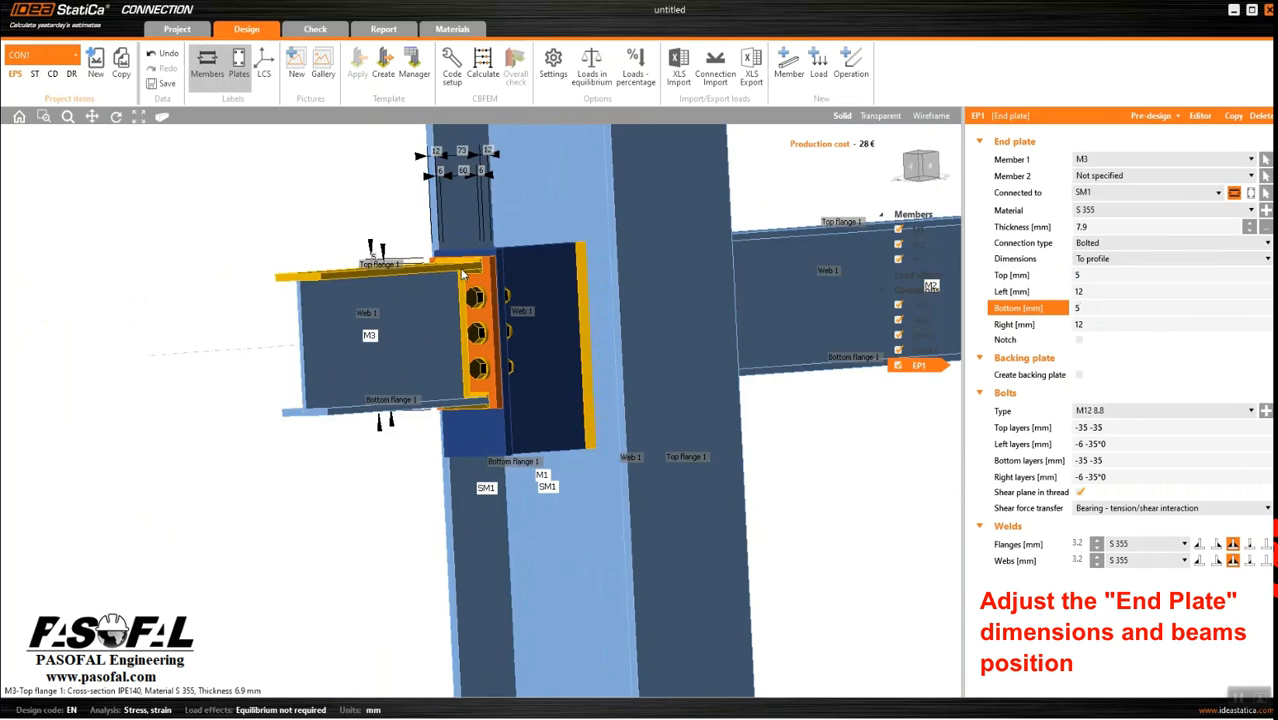
# Step: Set the opposite beam M2's offset ez to 470 mm
pyautogui.click(808, 306)
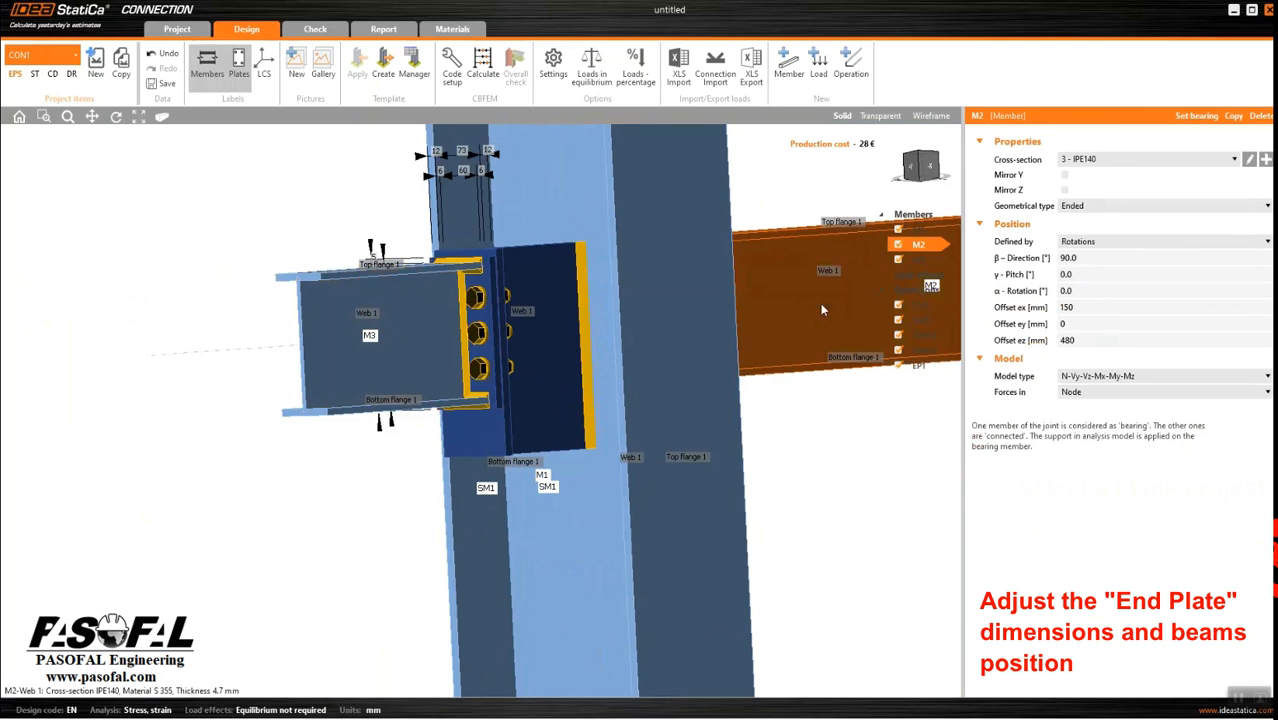
pyautogui.click(1068, 341)
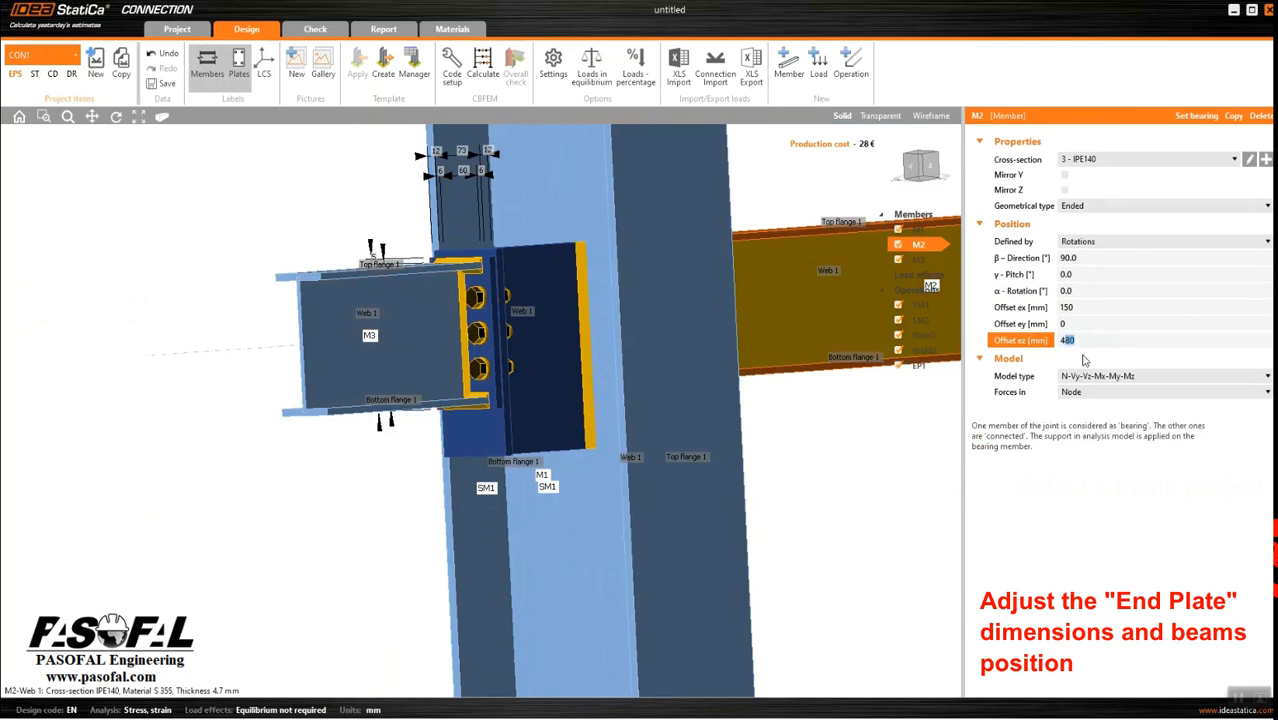
pyautogui.write('470')
pyautogui.click(1077, 323)
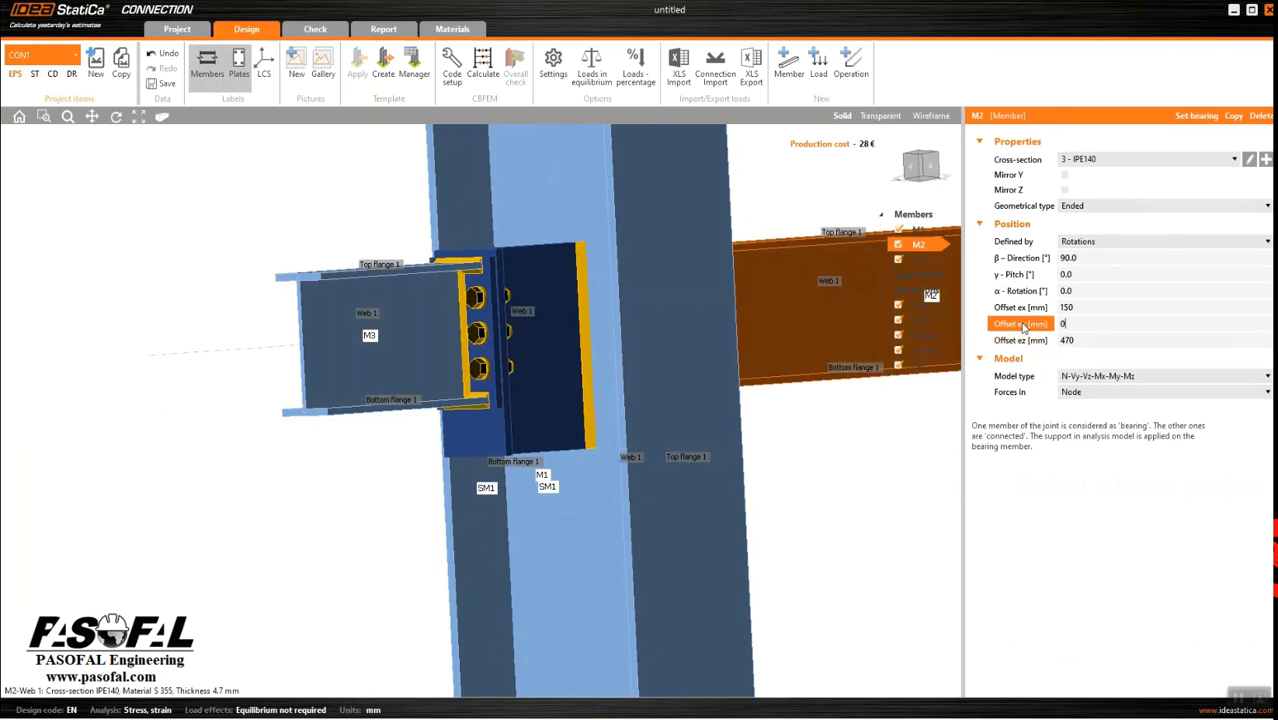
# Step: Copy the end plate operation EP1 as the basis for the connection of beam M2
pyautogui.scroll(-3, 604, 347)
pyautogui.moveTo(795, 366)
pyautogui.mouseDown(button='middle')
pyautogui.moveTo(611, 380)
pyautogui.moveTo(784, 371)
pyautogui.mouseUp(button='middle')
pyautogui.scroll(3, 451, 384)
pyautogui.moveTo(415, 382)
pyautogui.mouseDown(button='middle')
pyautogui.moveTo(491, 386)
pyautogui.moveTo(428, 380)
pyautogui.mouseUp(button='middle')
pyautogui.scroll(2, 337, 340)
pyautogui.scroll(-4, 337, 340)
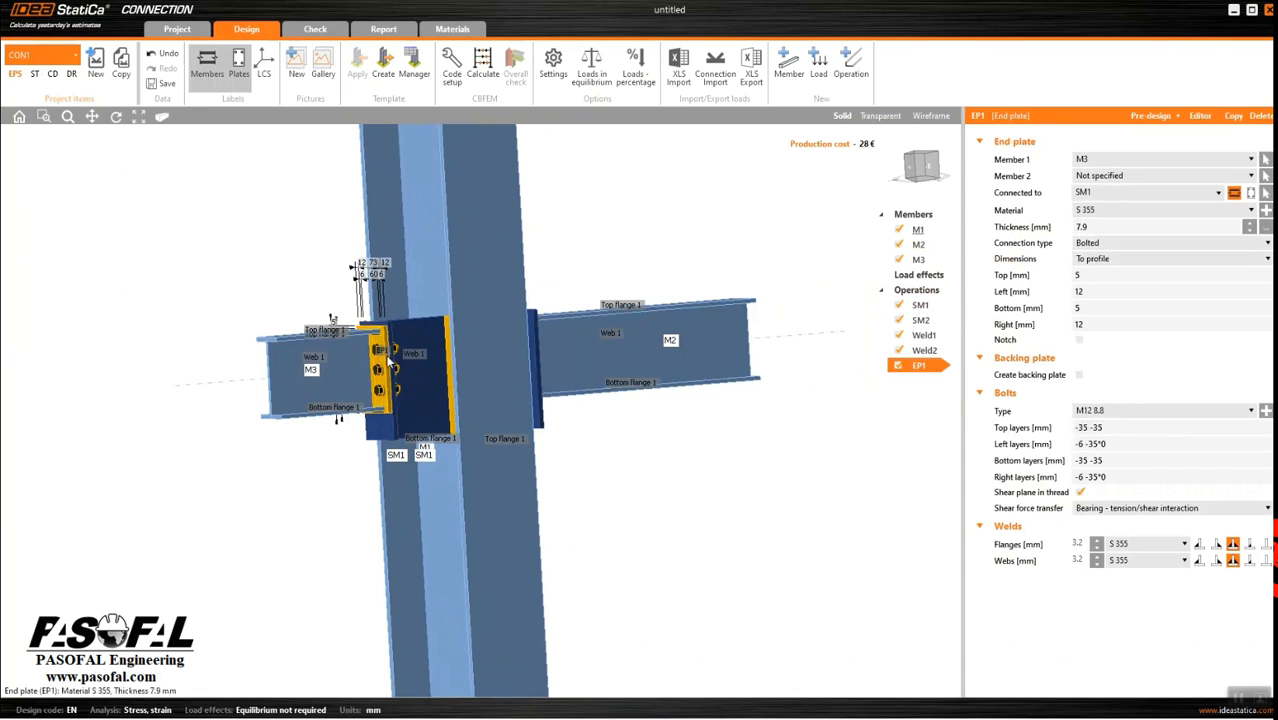
pyautogui.click(1235, 118)
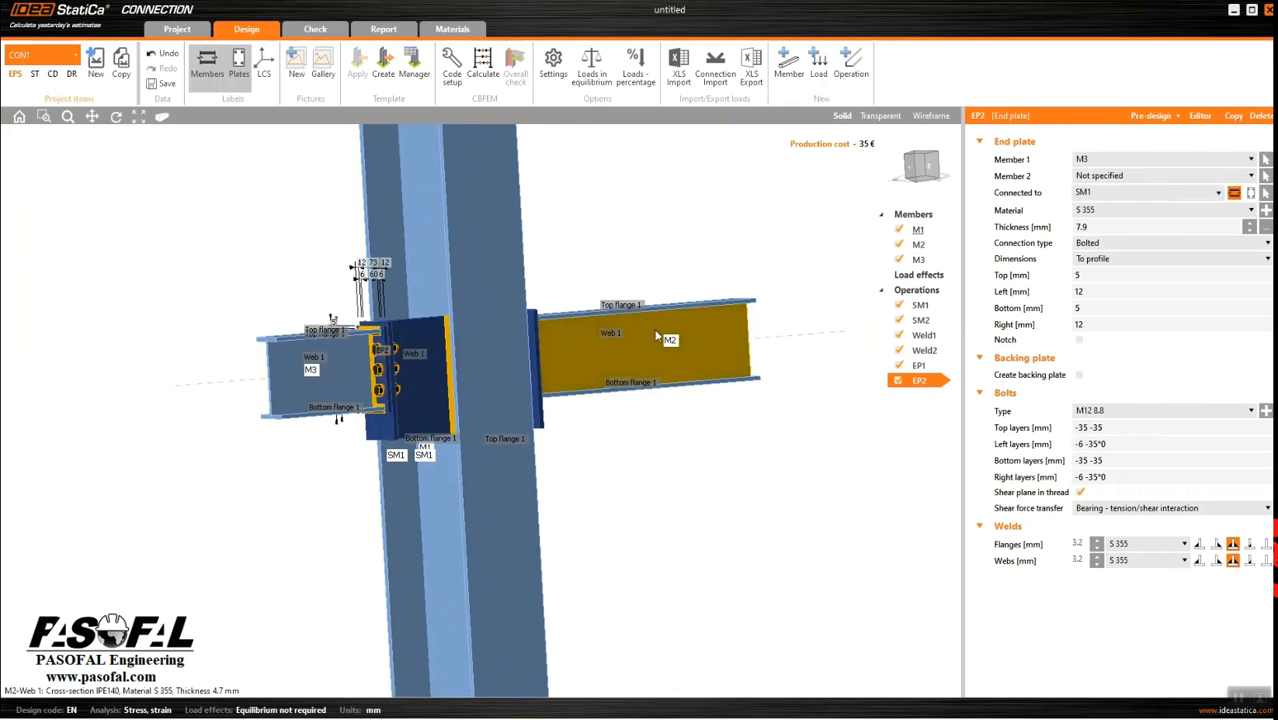
# Step: Set the copied end plate's Member 1 to M2 and connect it to stiffening member SM2
pyautogui.click(1100, 161)
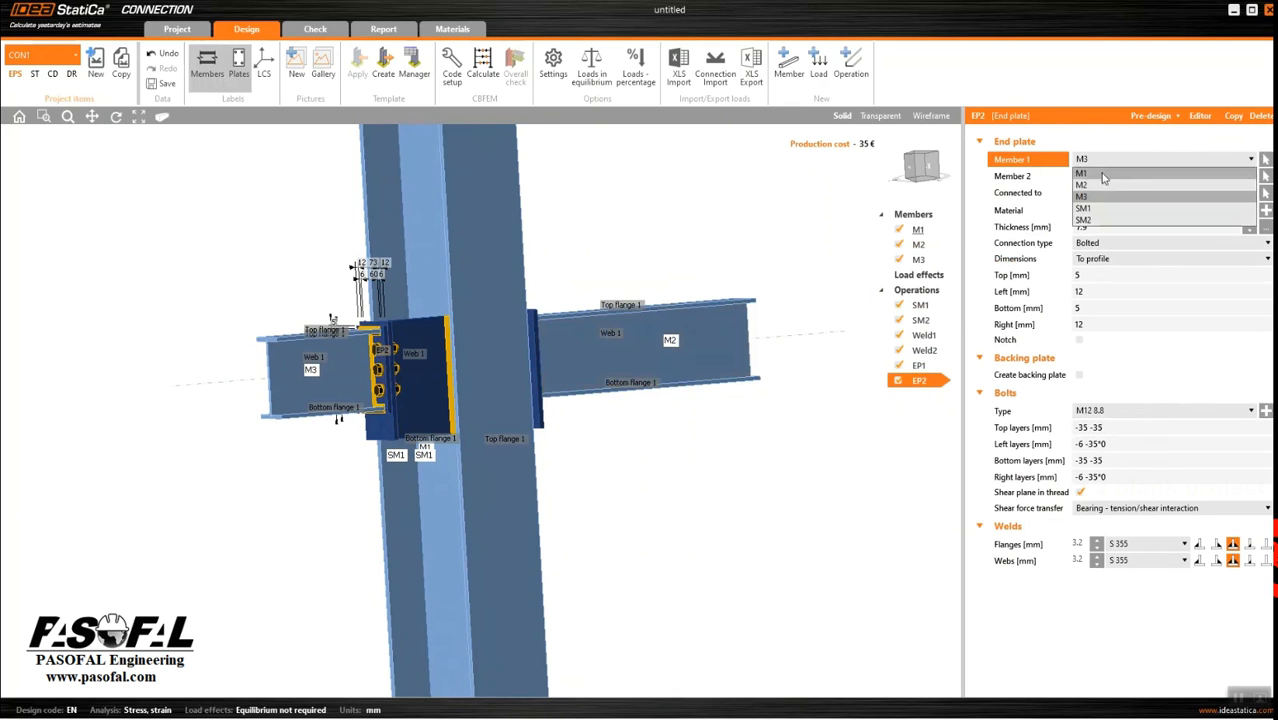
pyautogui.click(1094, 184)
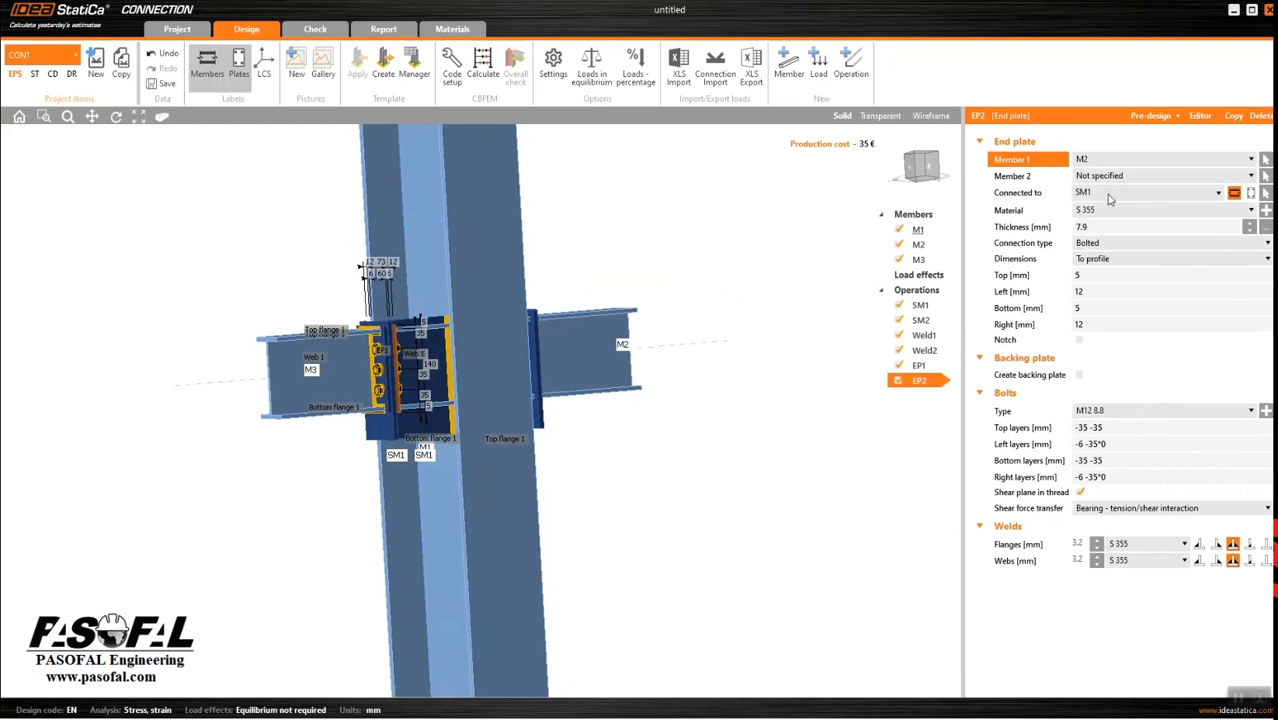
pyautogui.click(1109, 196)
pyautogui.click(1085, 243)
pyautogui.moveTo(697, 432); pyautogui.dragTo(613, 354, button='right')
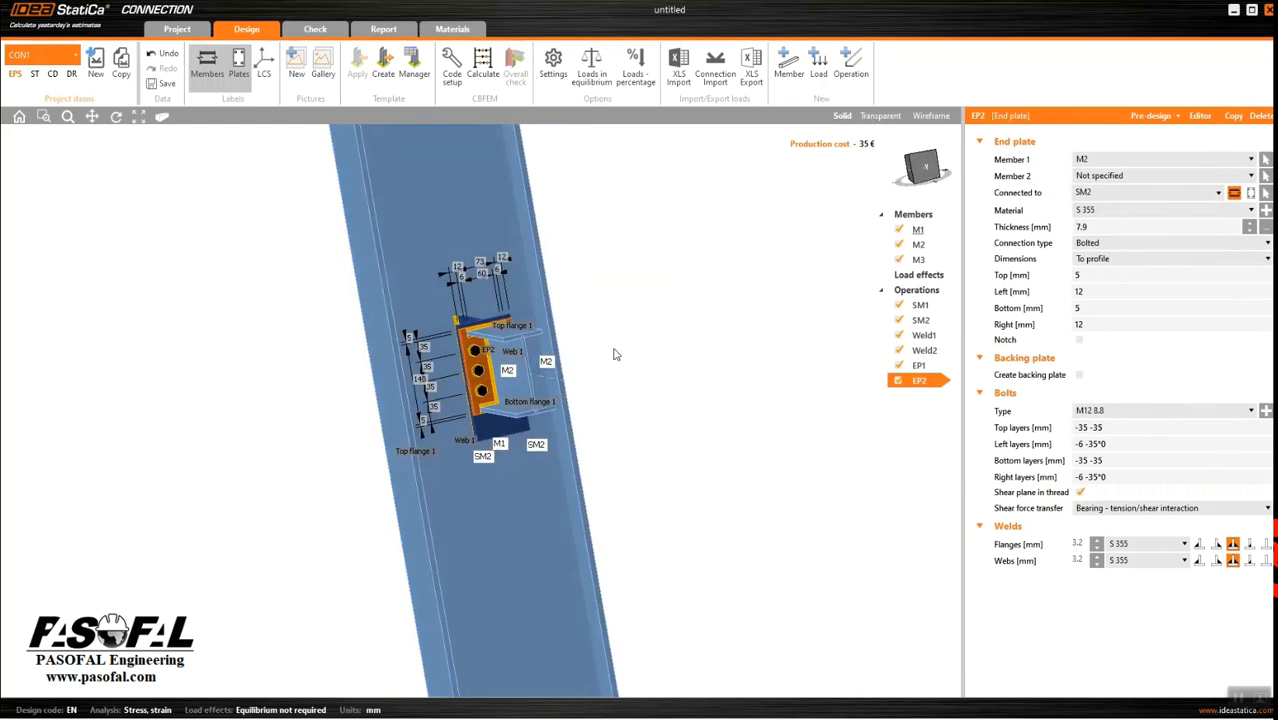
pyautogui.scroll(5, 476, 327)
pyautogui.scroll(-5, 476, 325)
pyautogui.moveTo(476, 325); pyautogui.dragTo(615, 462, button='right')
pyautogui.scroll(-2, 588, 410)
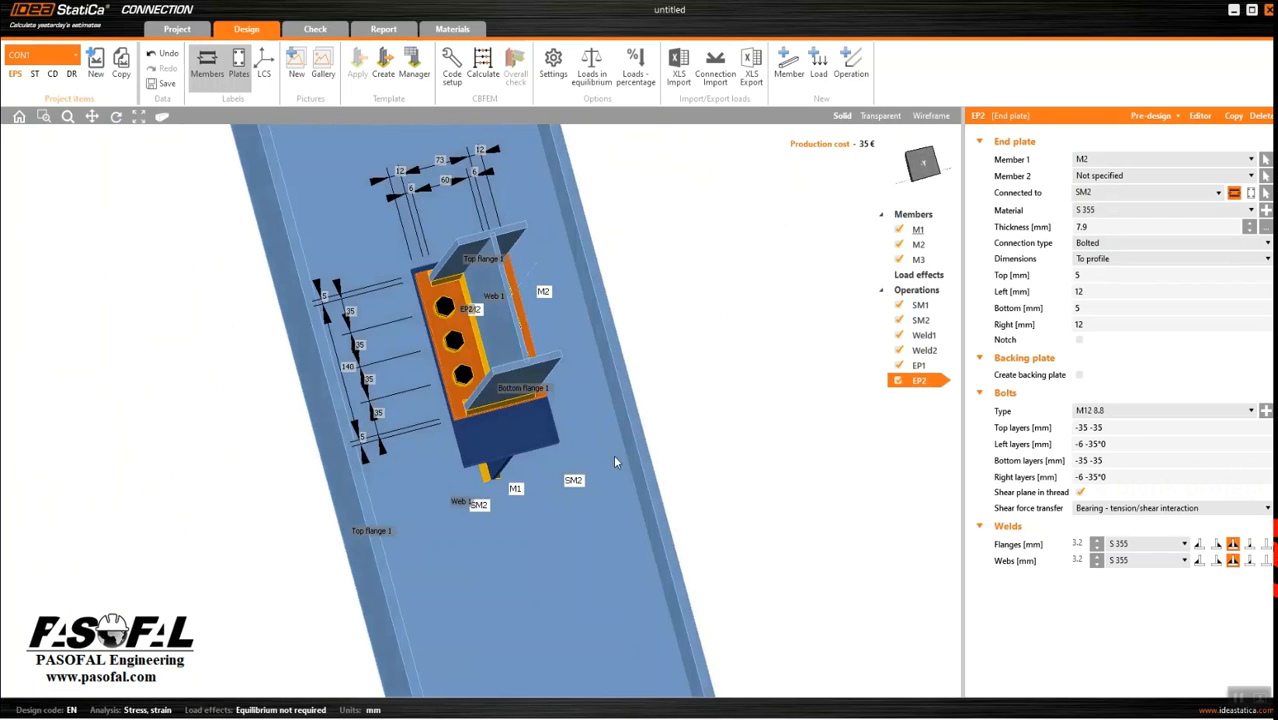
# Step: Set the bottom dimension of M3's end plate EP1 to 50 mm so it extends along the SM1 flange
pyautogui.moveTo(644, 368); pyautogui.dragTo(437, 290, button='right')
pyautogui.scroll(6, 437, 290)
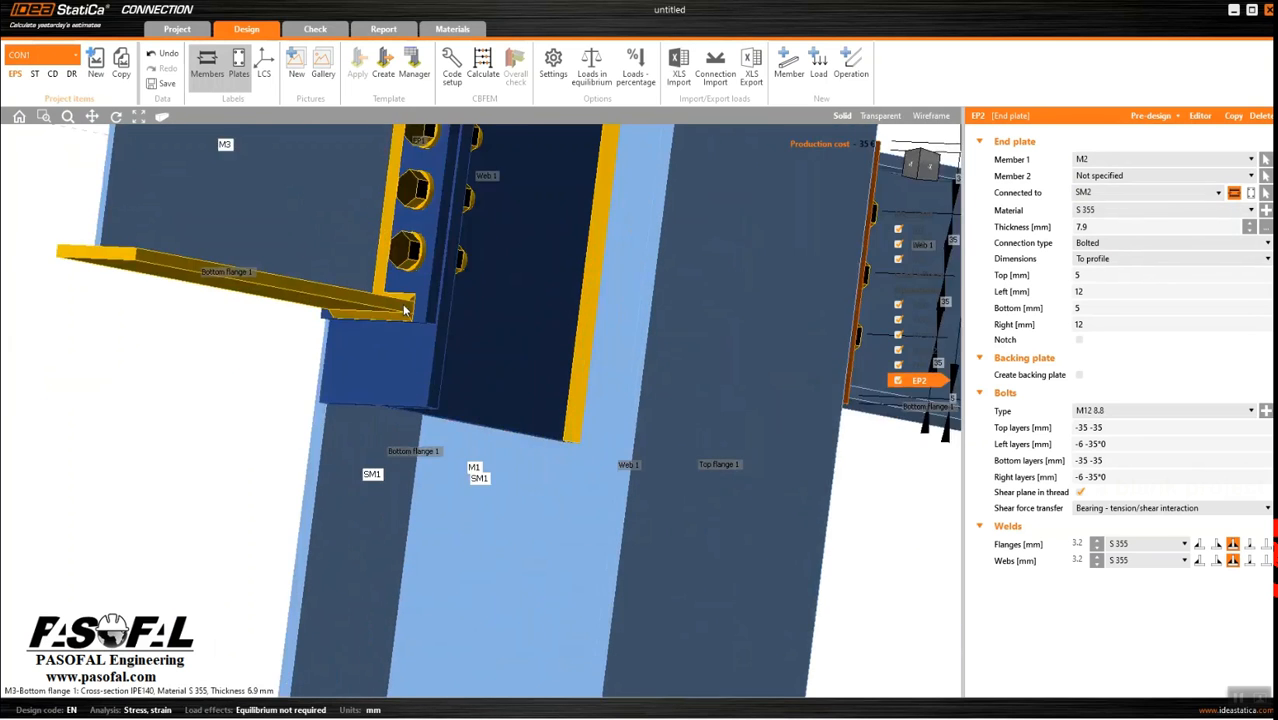
pyautogui.click(443, 291)
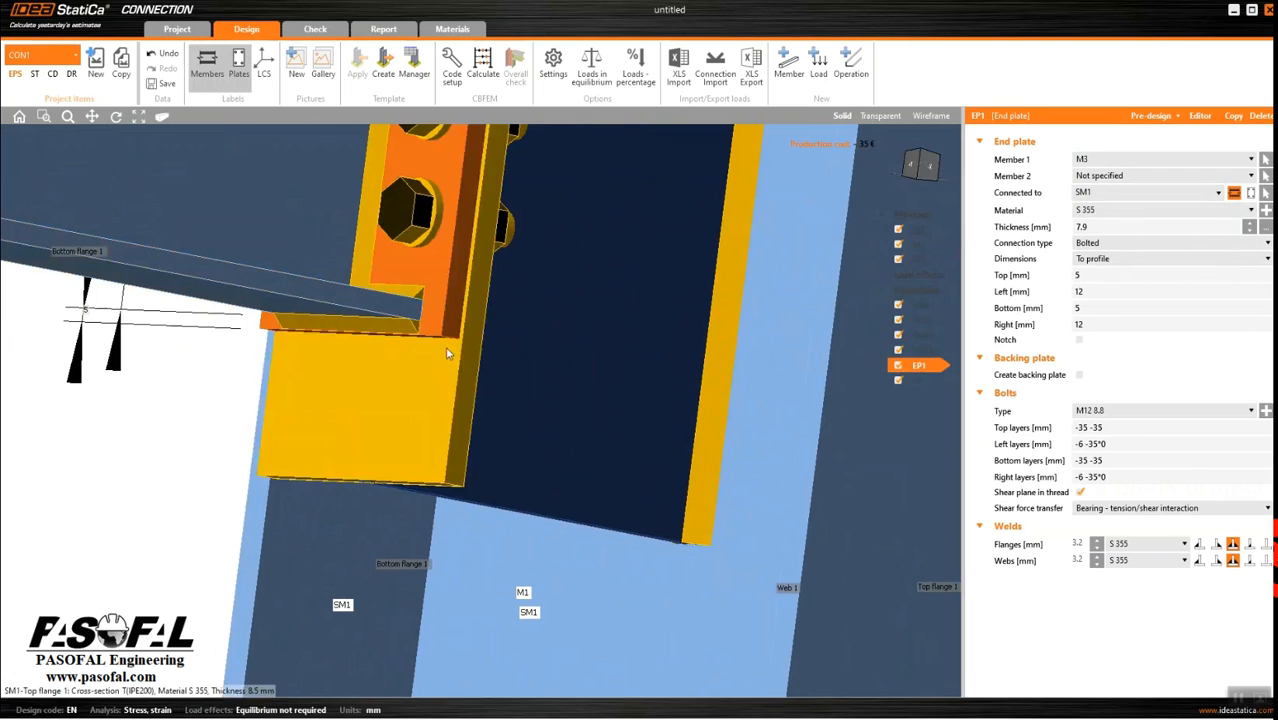
pyautogui.click(1092, 308)
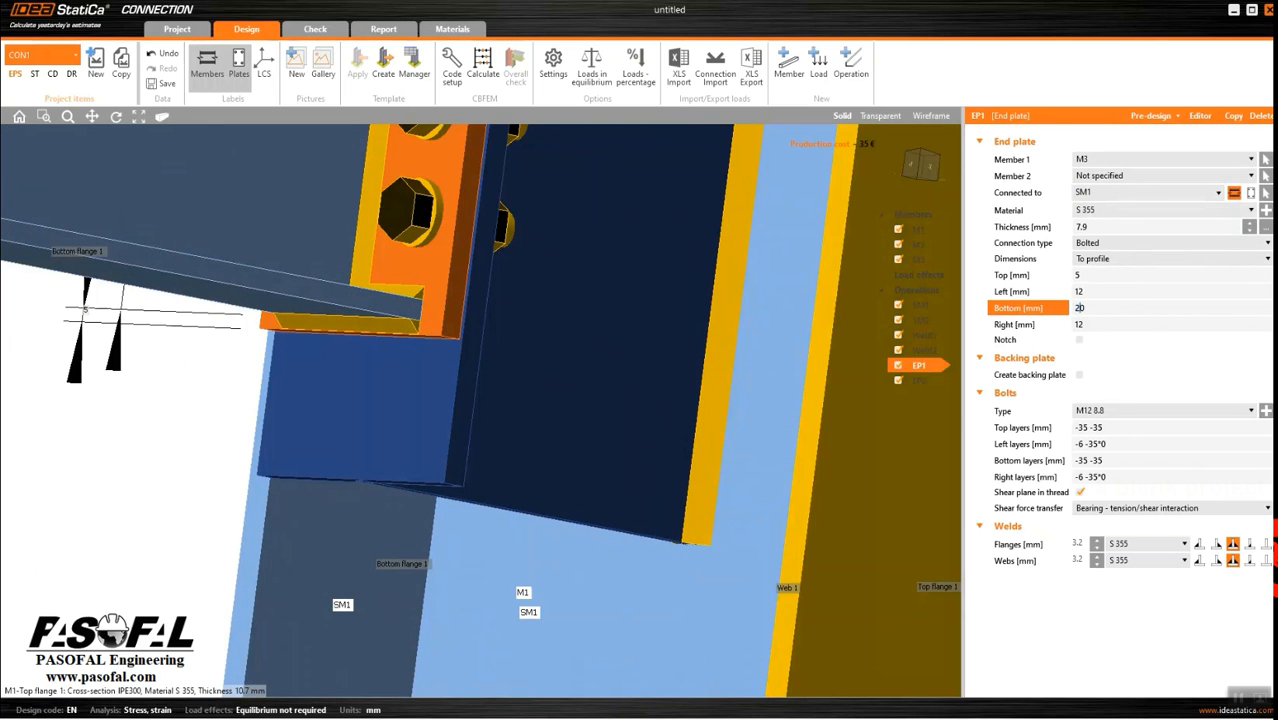
pyautogui.click(1103, 321)
pyautogui.click(1100, 308)
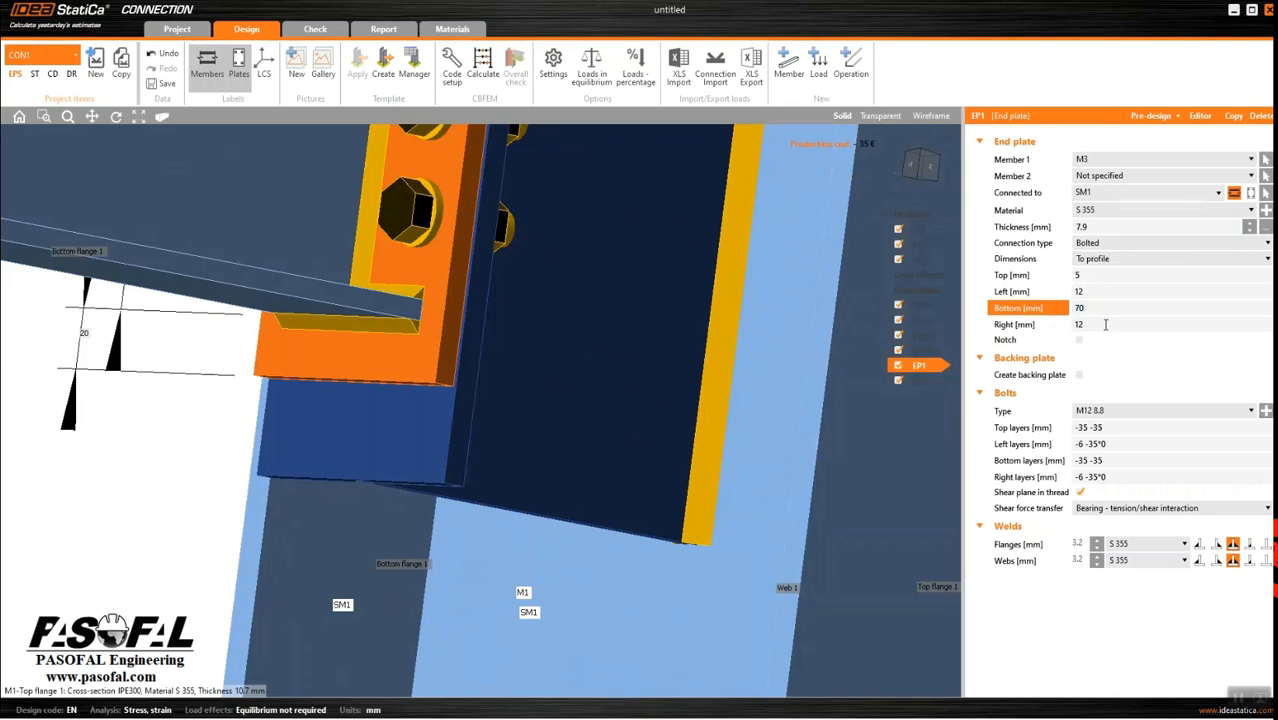
pyautogui.click(1105, 324)
pyautogui.doubleClick(1101, 308)
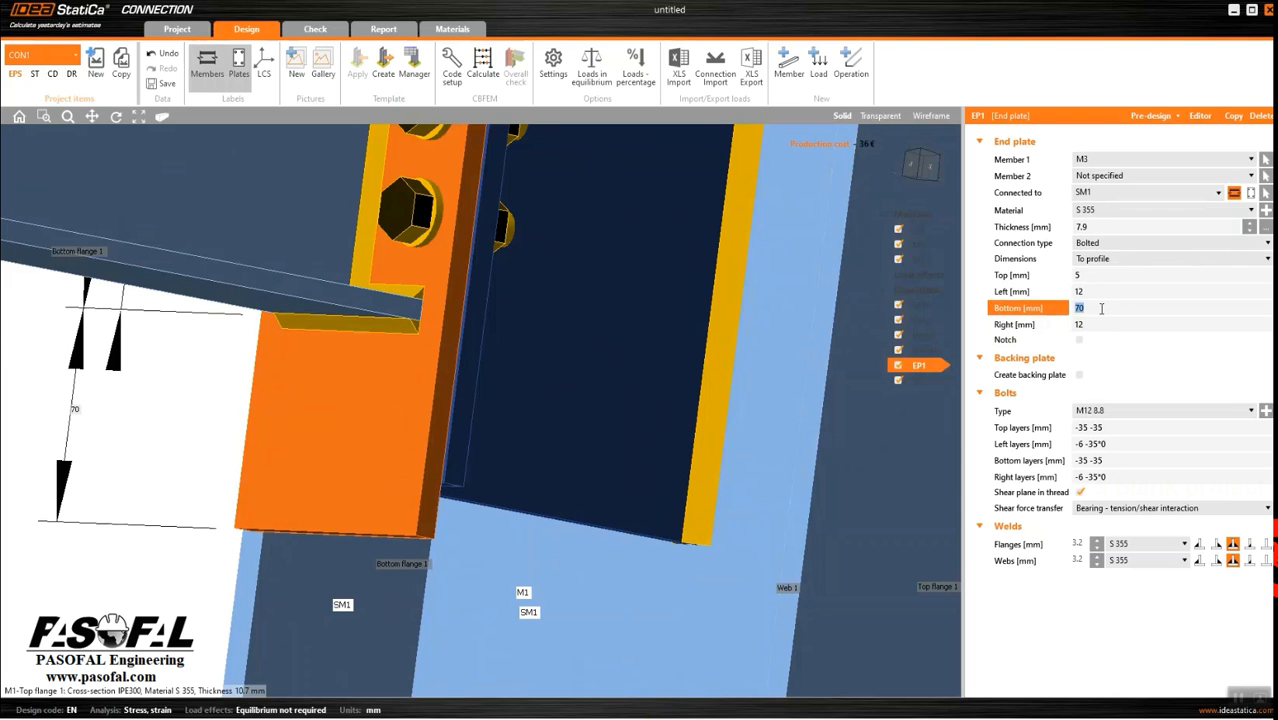
pyautogui.click(1098, 291)
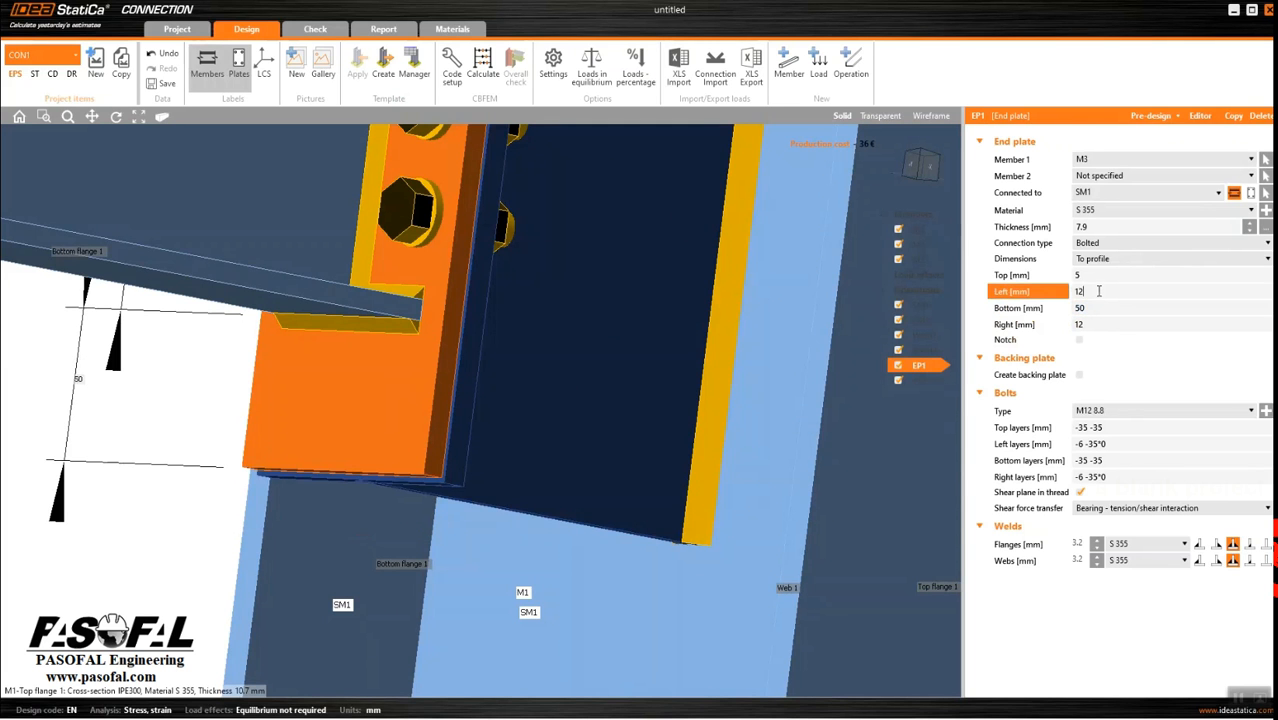
# Step: Set the bottom dimension of beam M2's end plate EP2 to 50 mm
pyautogui.scroll(-3, 771, 369)
pyautogui.moveTo(524, 430); pyautogui.dragTo(348, 410, button='right')
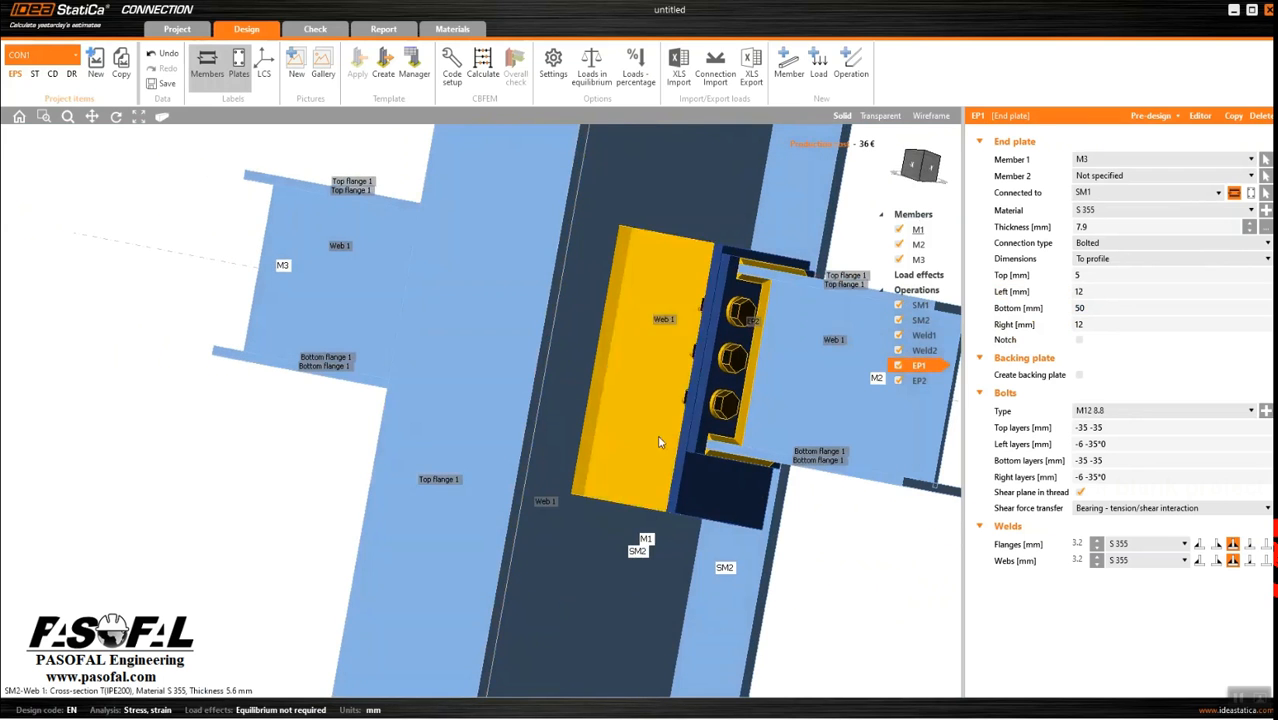
pyautogui.click(706, 428)
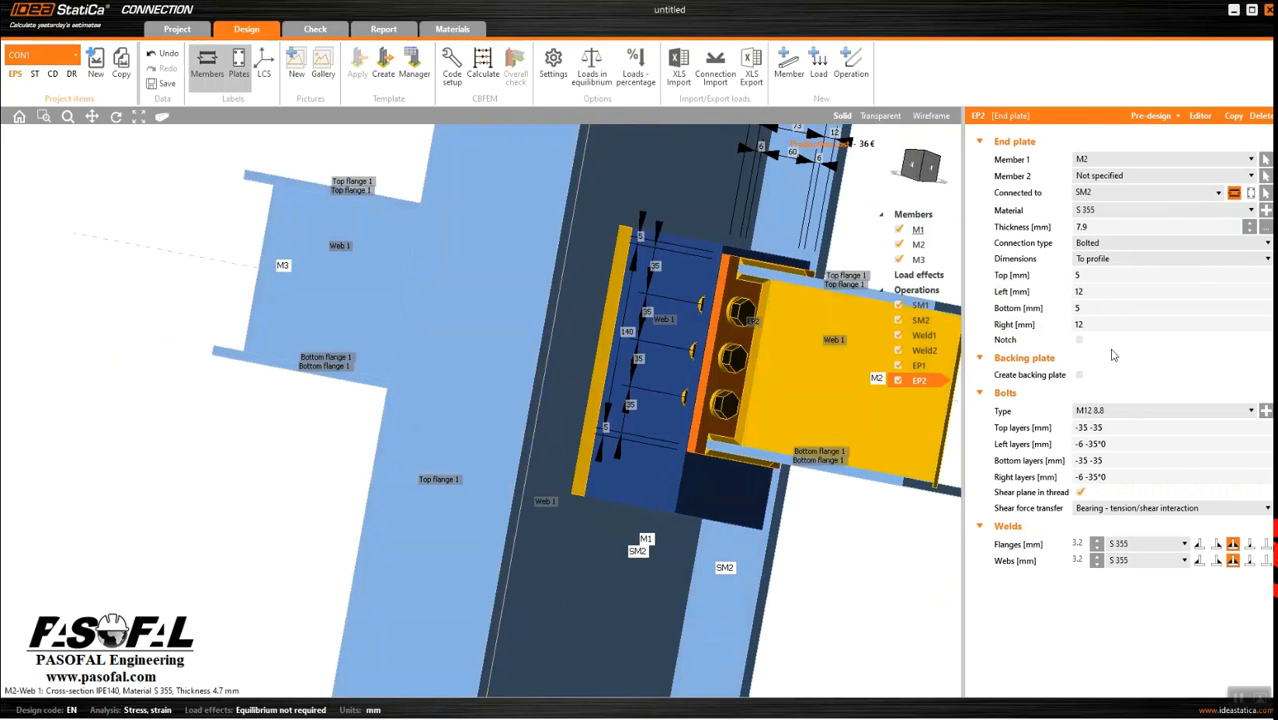
pyautogui.click(1089, 308)
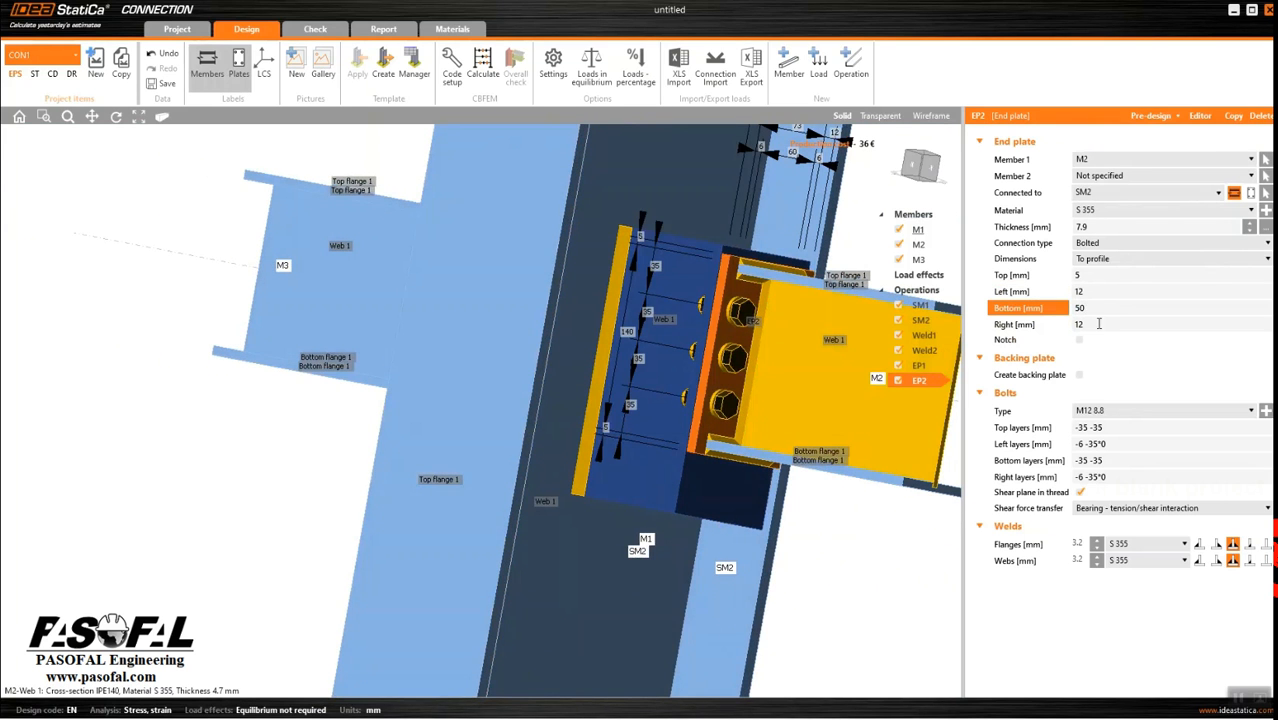
pyautogui.moveTo(704, 487); pyautogui.dragTo(807, 426, button='right')
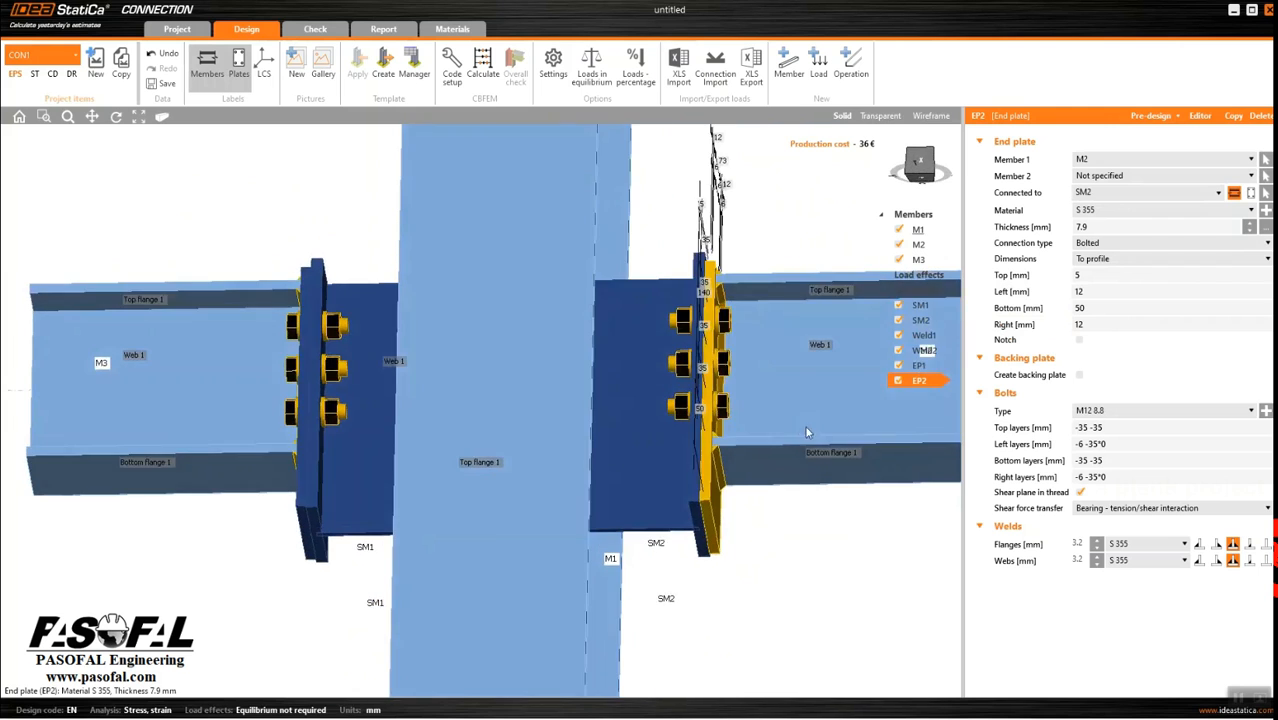
# Step: Add a Widener operation to beam M2 as a haunch
pyautogui.scroll(-2, 716, 430)
pyautogui.moveTo(643, 439); pyautogui.dragTo(742, 476, button='right')
pyautogui.moveTo(445, 491); pyautogui.dragTo(667, 277, button='right')
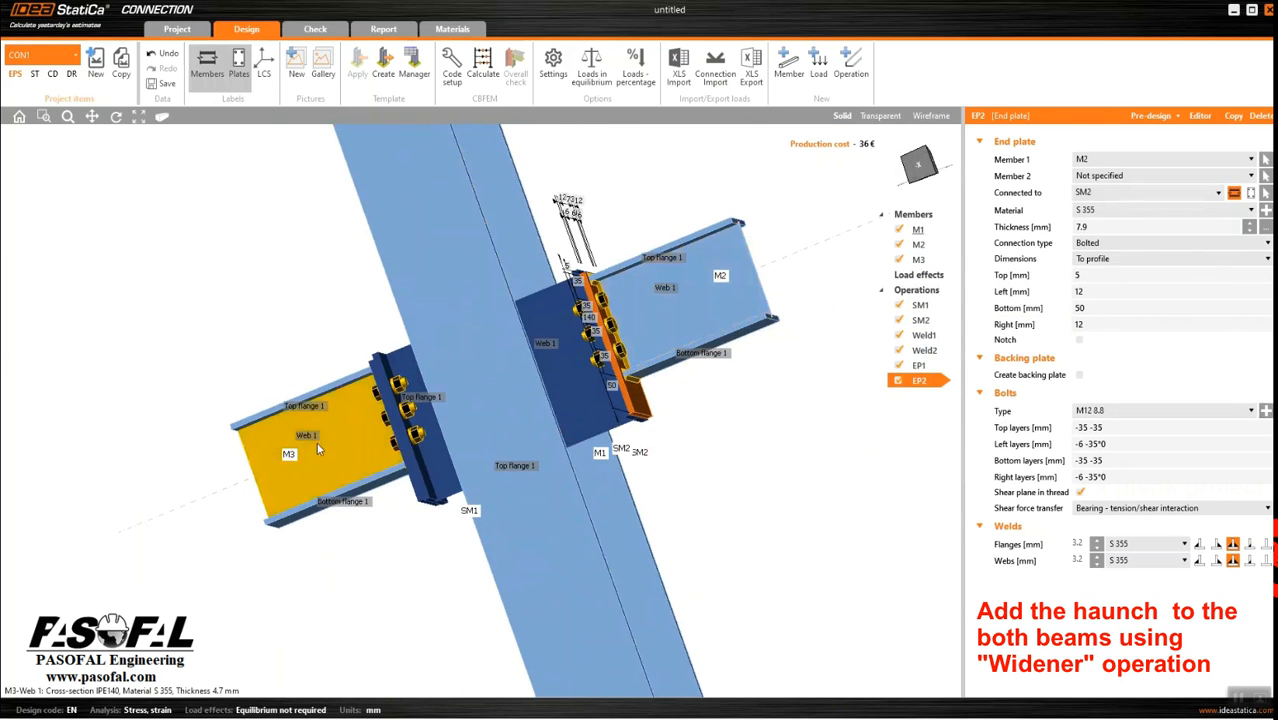
pyautogui.moveTo(317, 442); pyautogui.dragTo(411, 382, button='right')
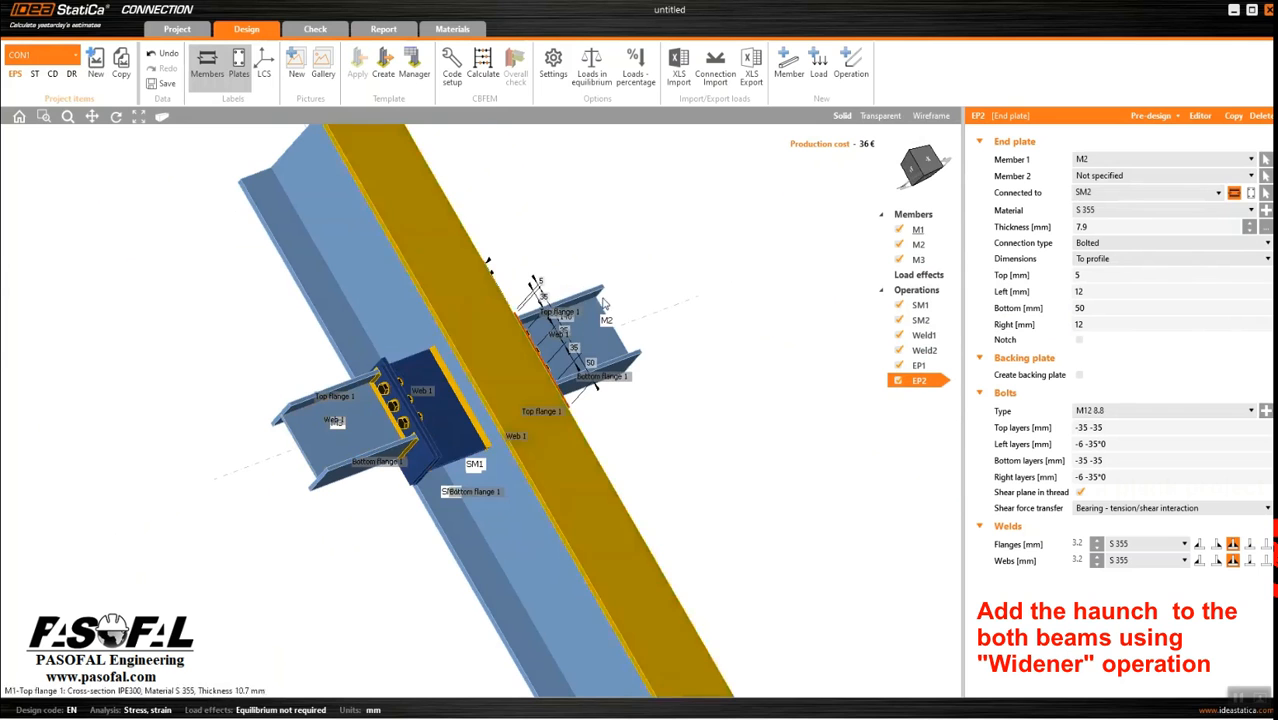
pyautogui.click(850, 66)
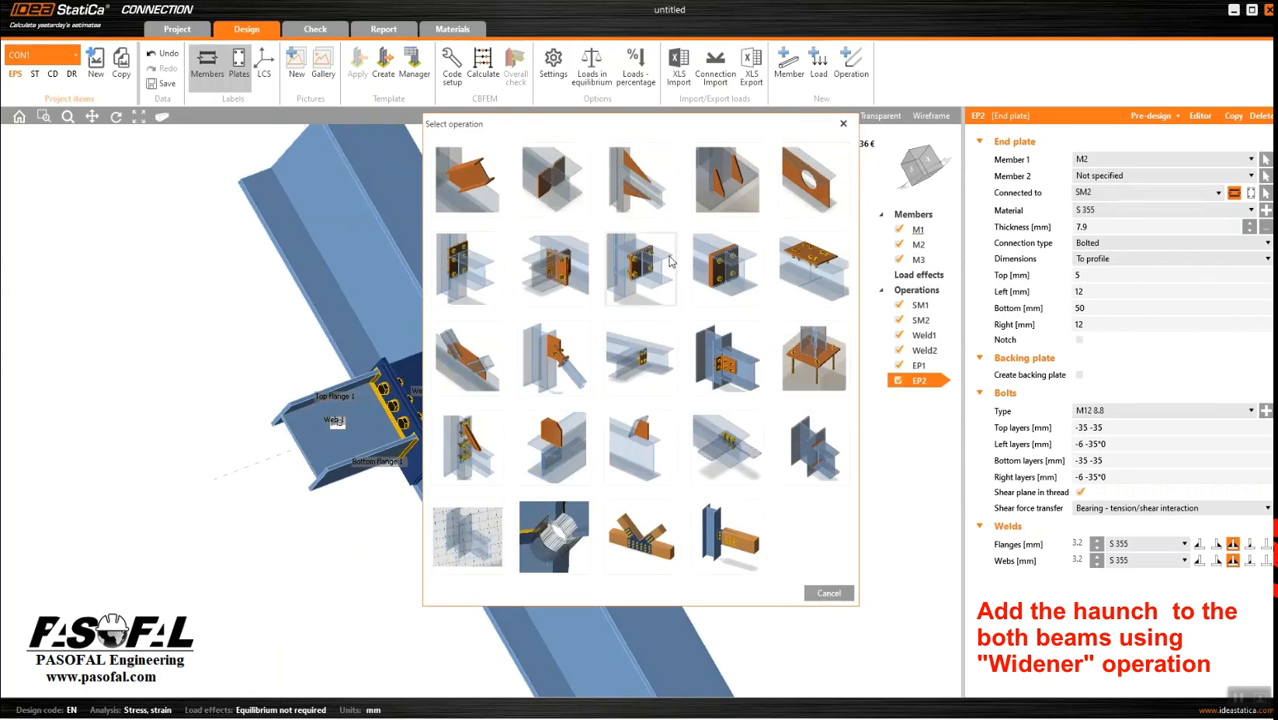
pyautogui.click(626, 188)
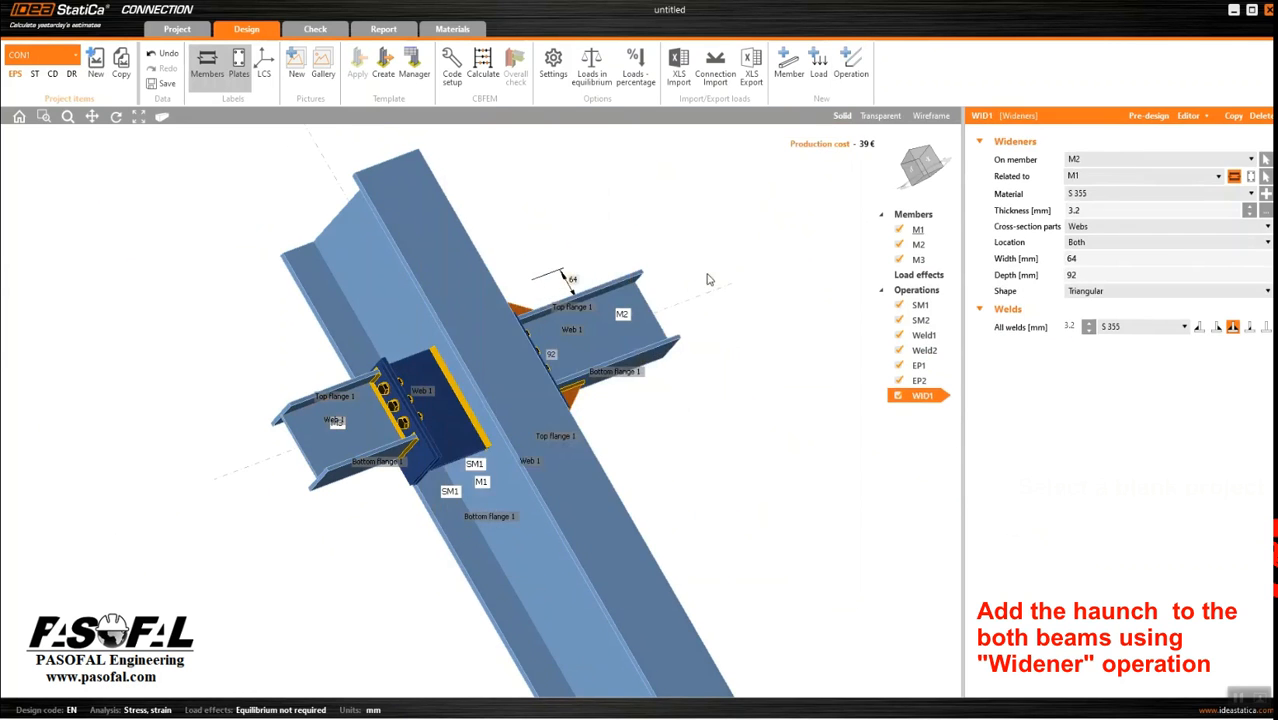
# Step: Set the location of M2's widener to Front so only the haunch under the bottom flange is kept
pyautogui.moveTo(738, 332); pyautogui.dragTo(705, 333, button='middle')
pyautogui.scroll(-2, 780, 250)
pyautogui.moveTo(517, 357); pyautogui.dragTo(515, 370, button='middle')
pyautogui.scroll(5, 520, 360)
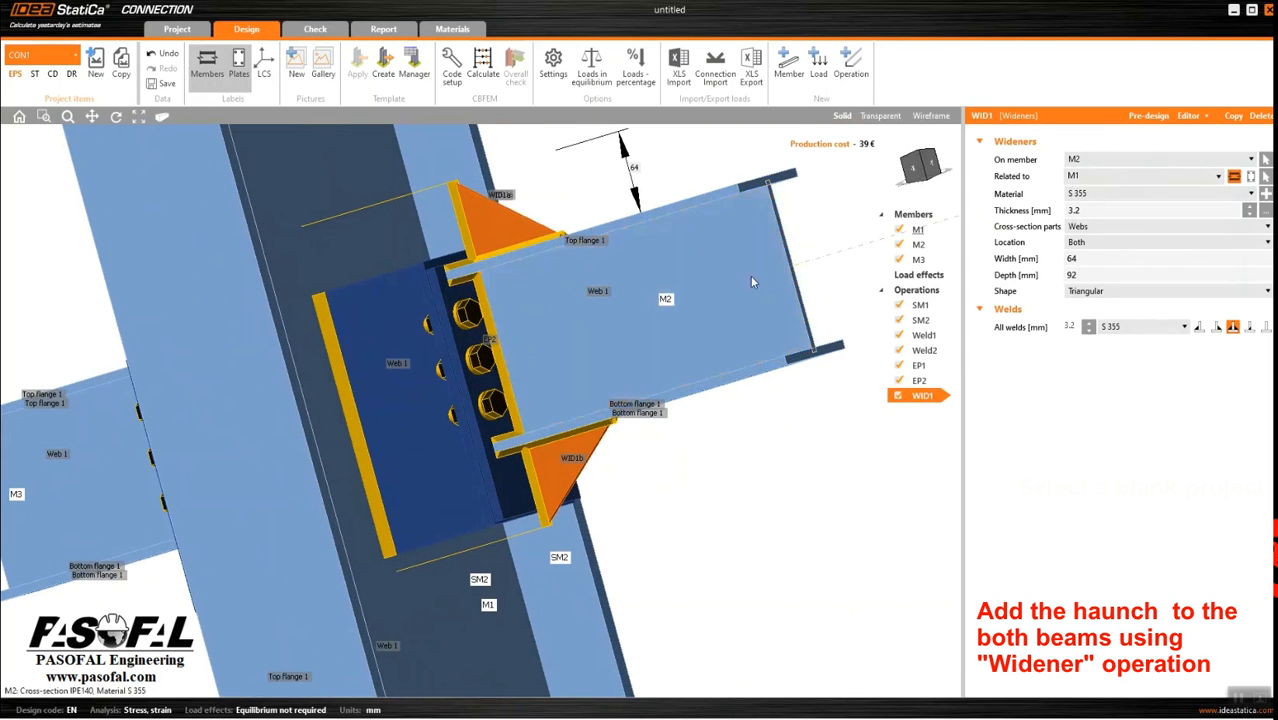
pyautogui.click(1094, 243)
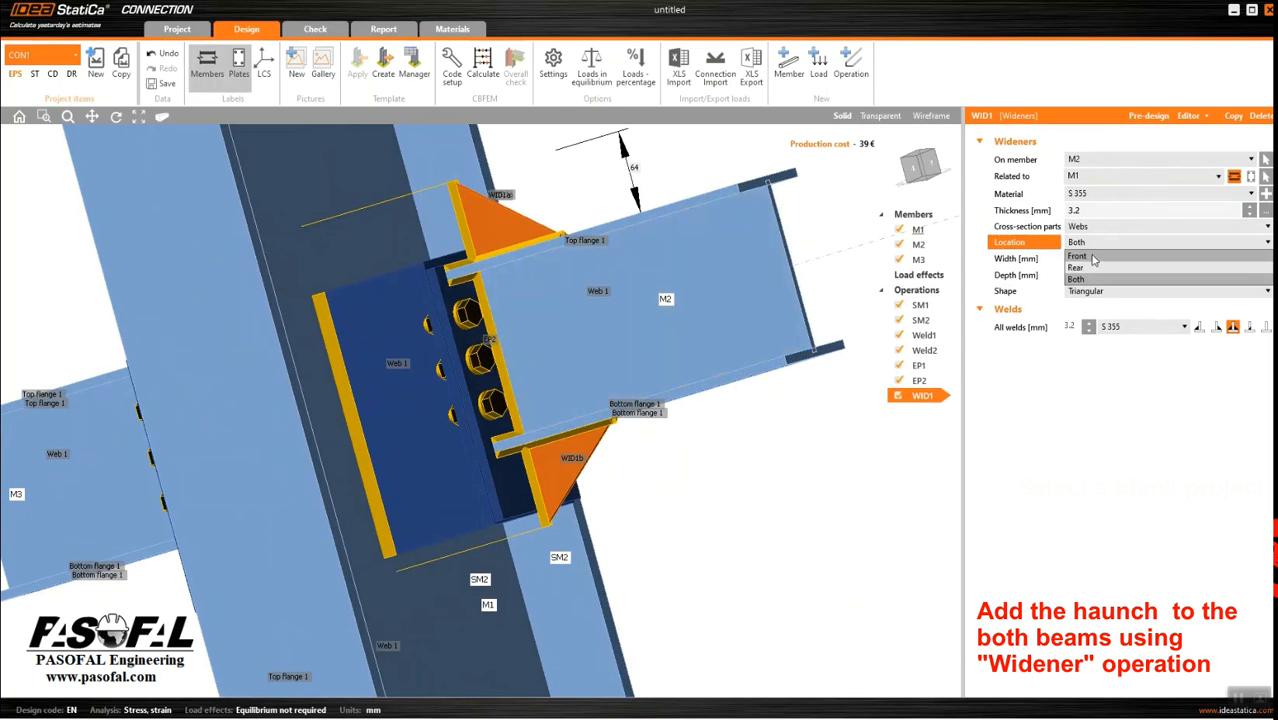
pyautogui.click(1092, 256)
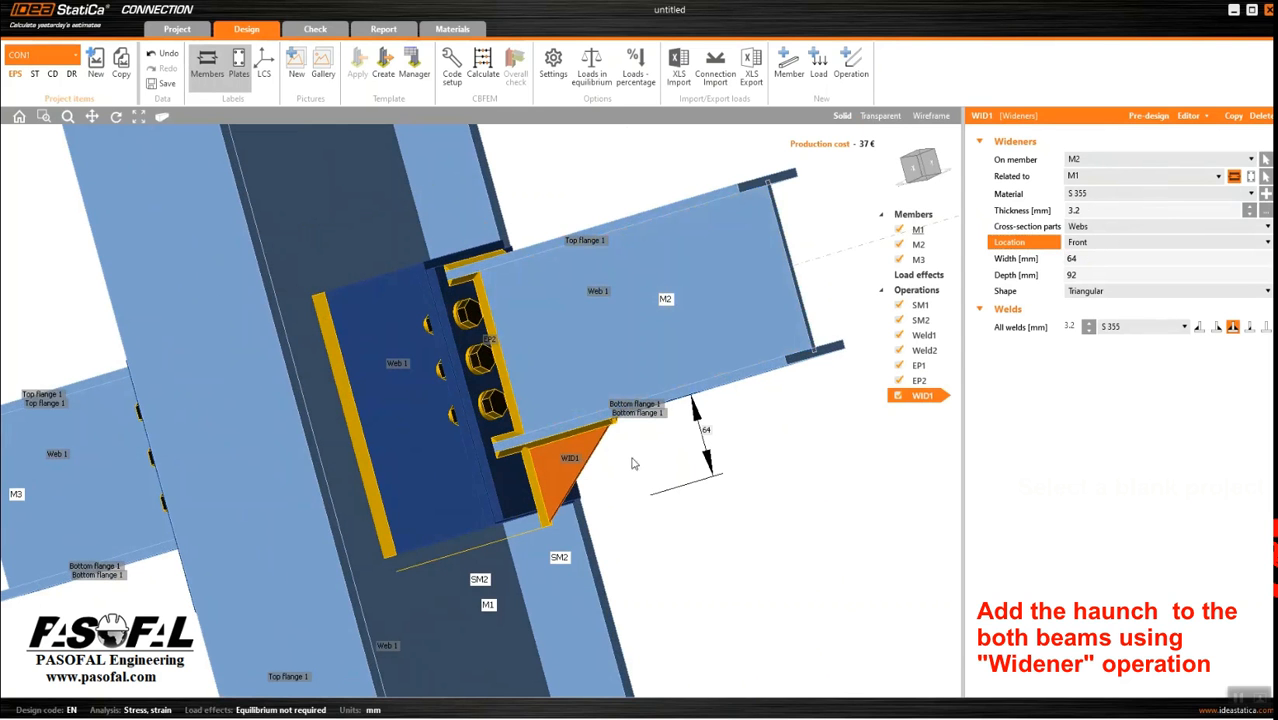
# Step: Relate M2's widener WID1 to stiffening member SM2
pyautogui.moveTo(550, 499); pyautogui.dragTo(580, 357, button='middle')
pyautogui.scroll(-2, 510, 287)
pyautogui.scroll(1, 475, 465)
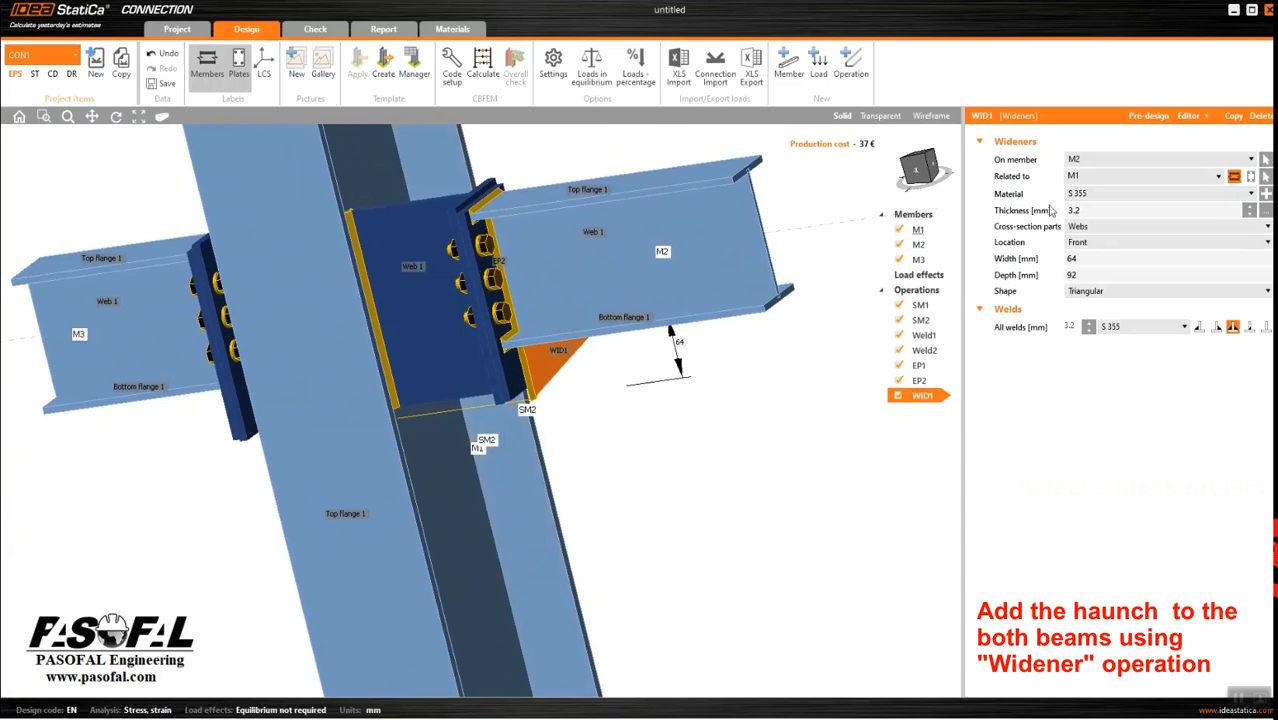
pyautogui.scroll(2, 668, 265)
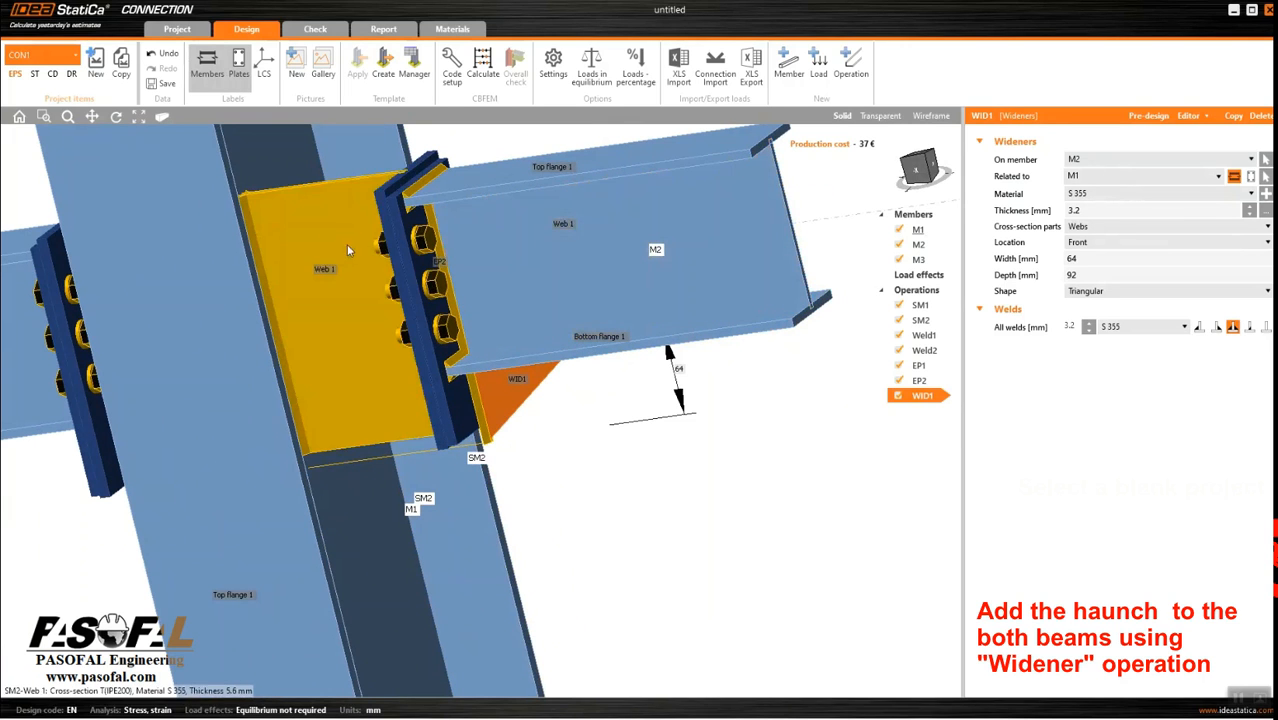
pyautogui.click(1086, 177)
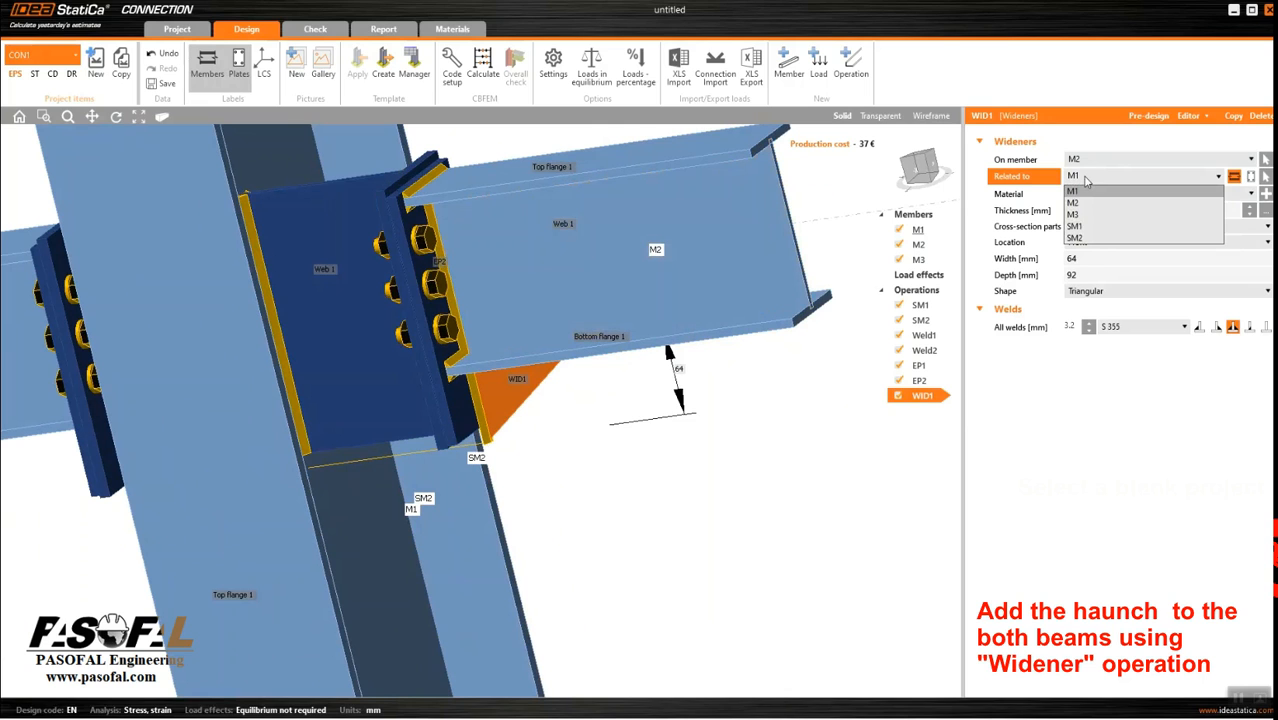
pyautogui.click(1088, 237)
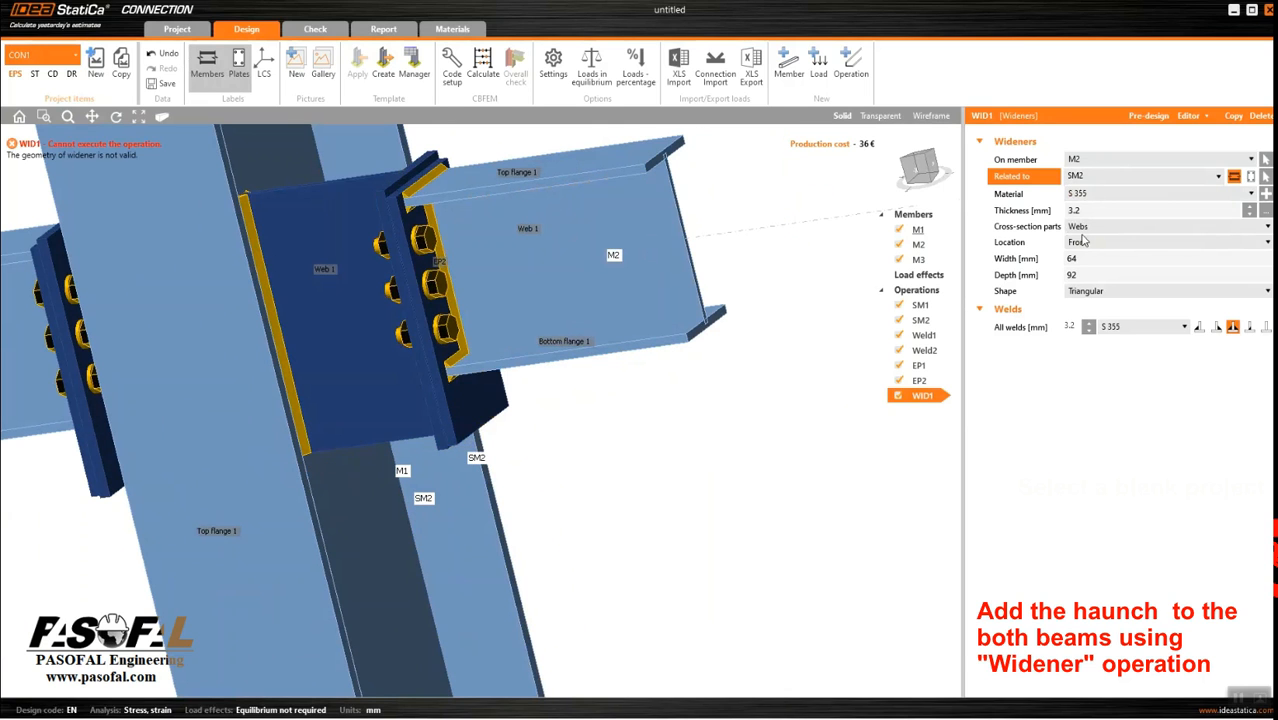
pyautogui.click(1099, 180)
pyautogui.click(1081, 229)
pyautogui.scroll(-2, 710, 408)
pyautogui.middleClick(683, 453)
pyautogui.scroll(1, 683, 453)
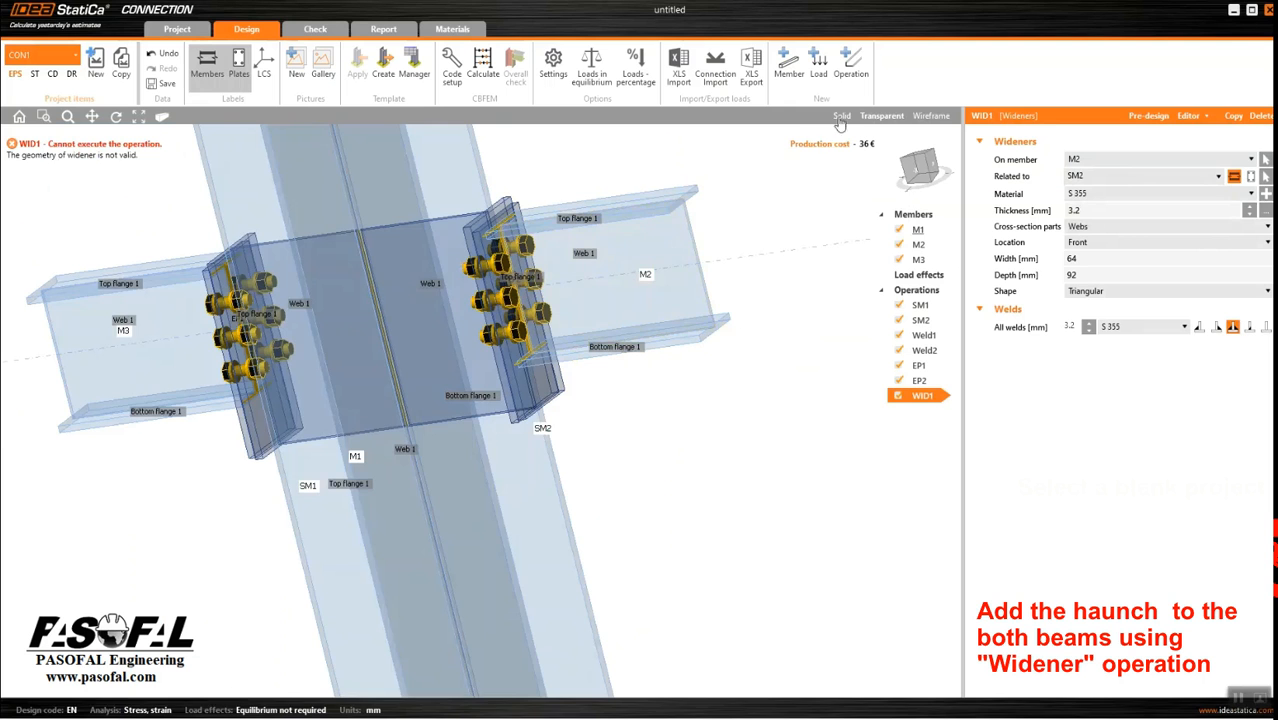
pyautogui.click(849, 118)
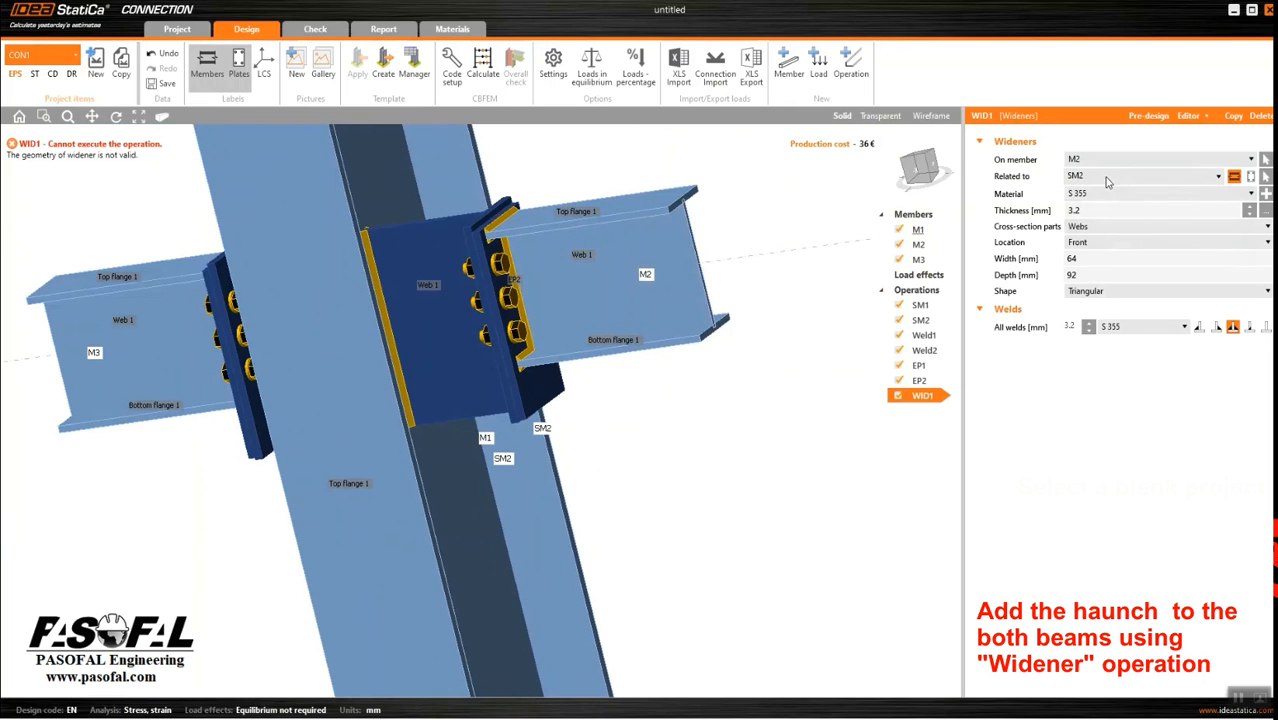
pyautogui.click(1107, 177)
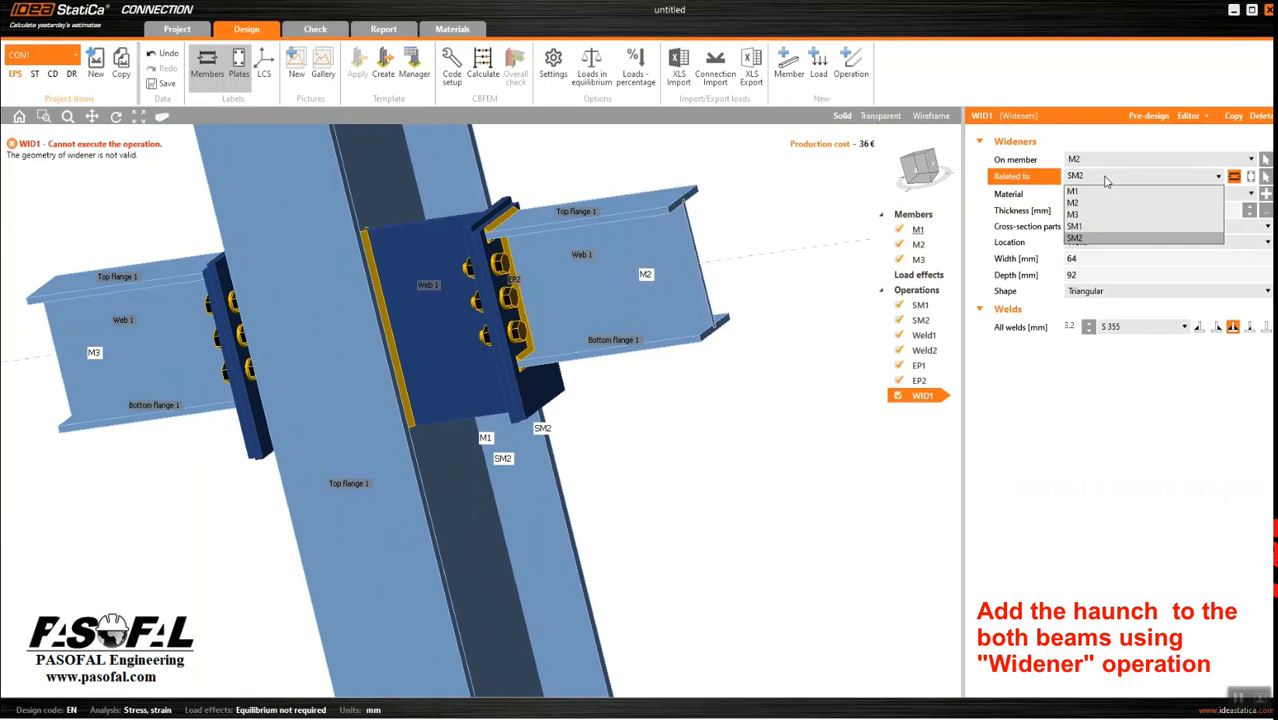
pyautogui.click(1076, 238)
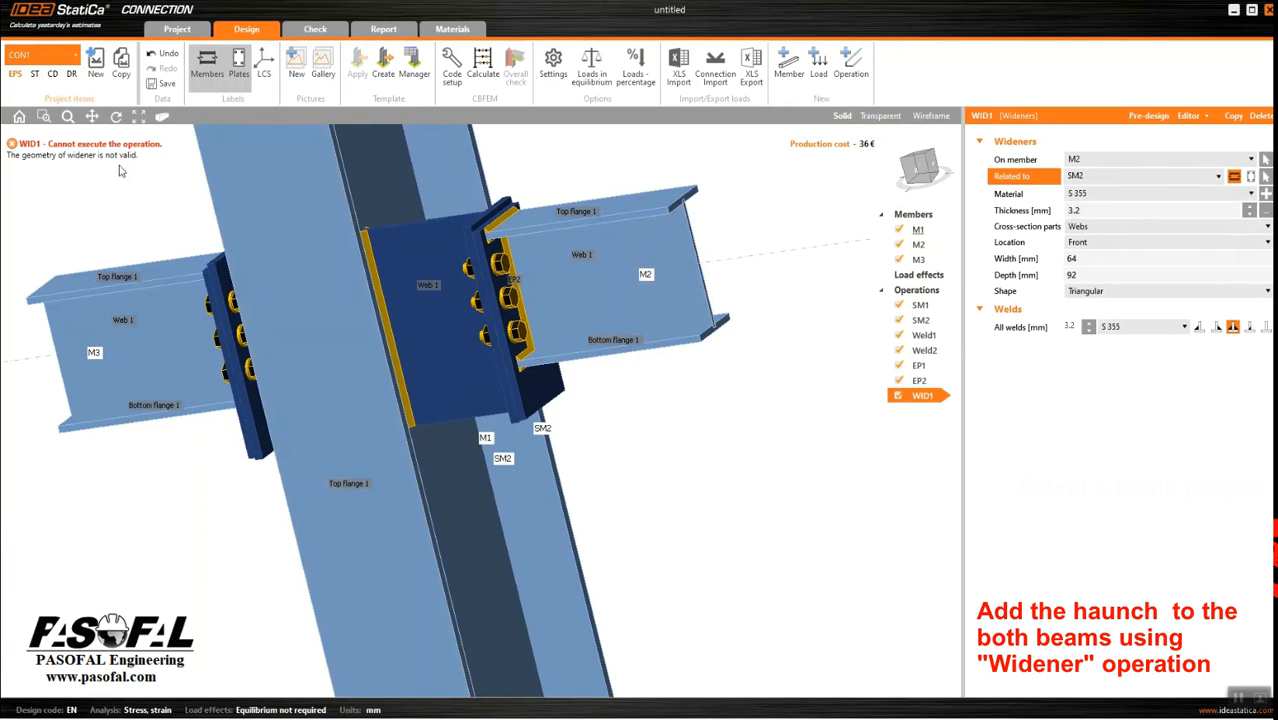
# Step: Set widener WID1's width to 45 mm and its depth to 200 mm
pyautogui.click(1085, 258)
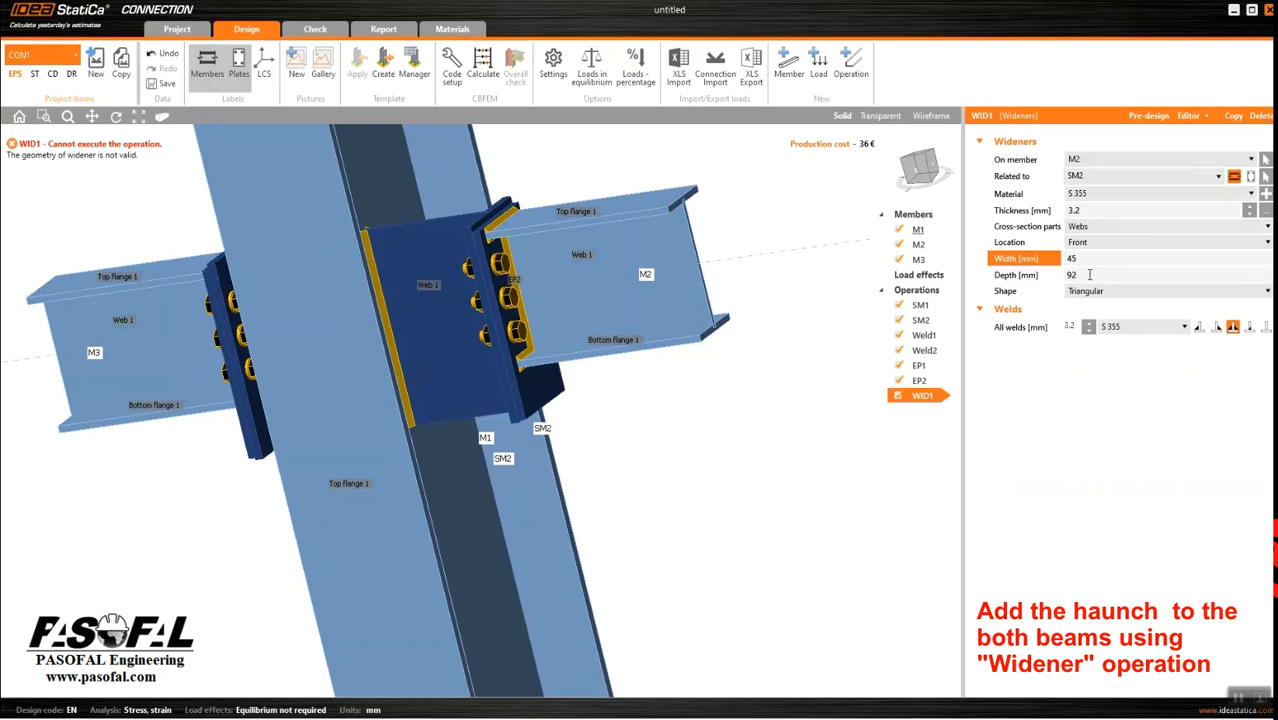
pyautogui.click(1090, 274)
pyautogui.scroll(3, 537, 415)
pyautogui.moveTo(559, 408); pyautogui.dragTo(605, 318, button='right')
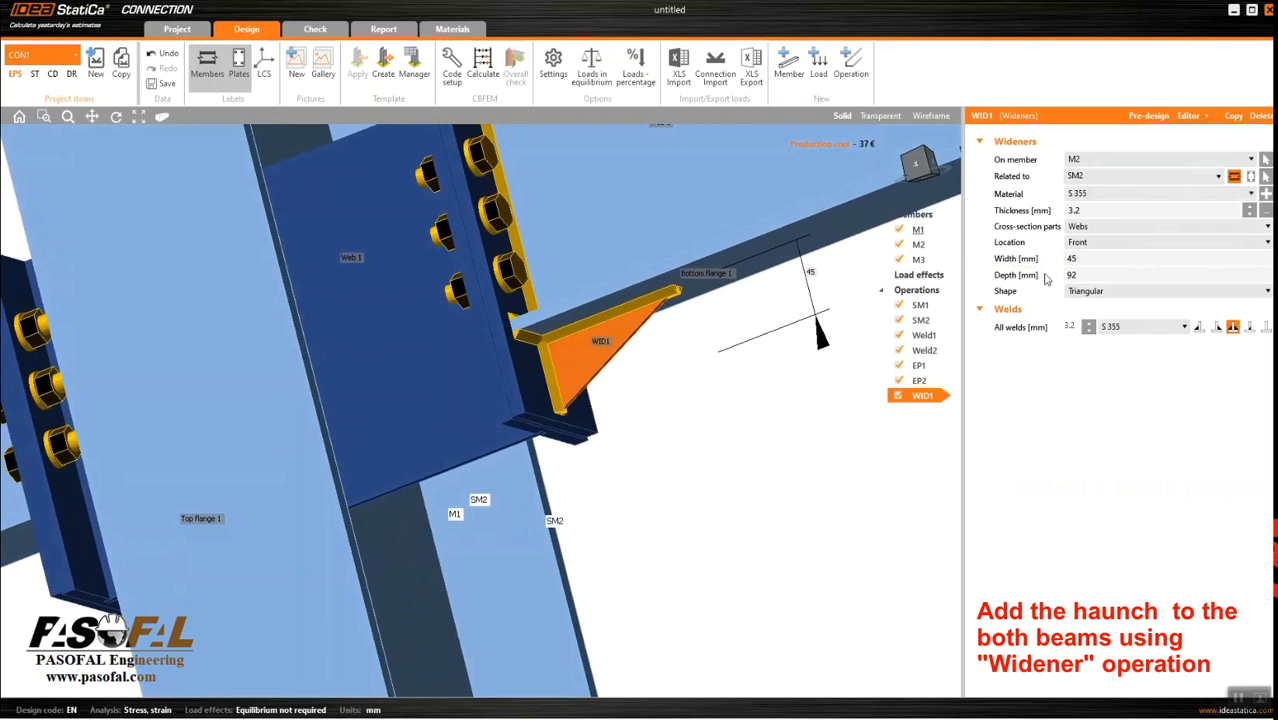
pyautogui.doubleClick(1082, 275)
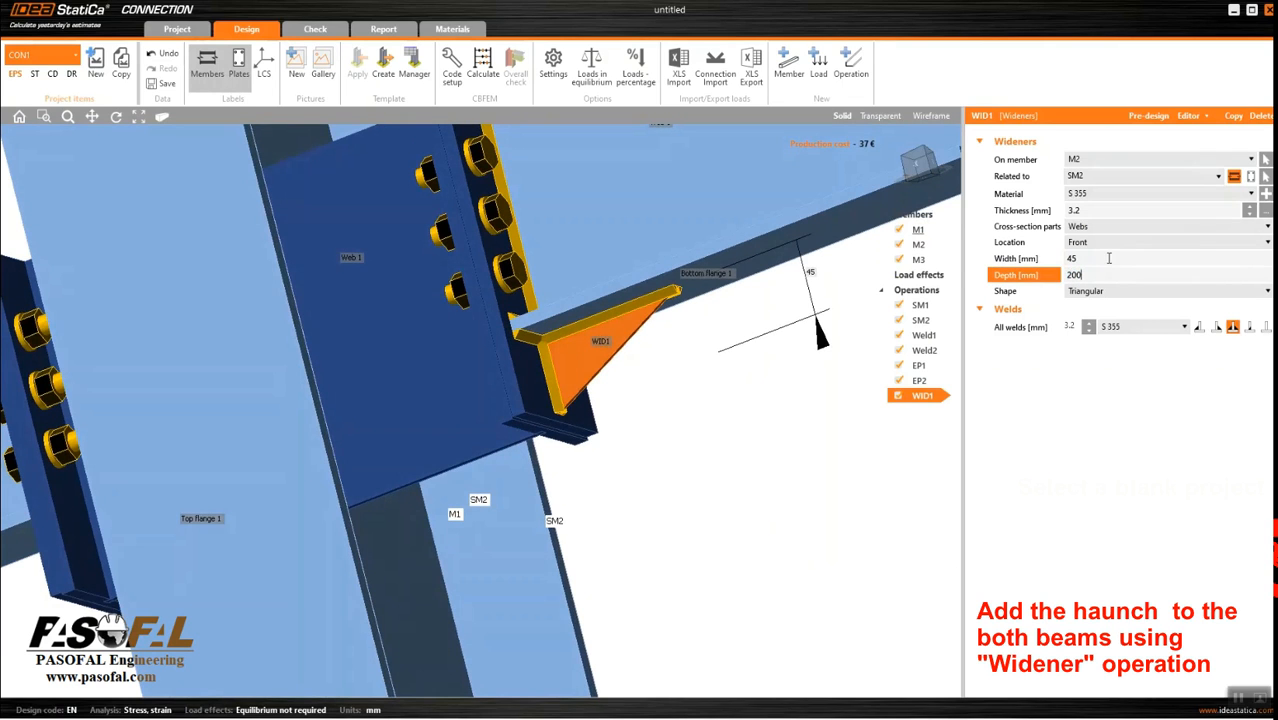
pyautogui.click(1104, 257)
pyautogui.scroll(-5, 602, 359)
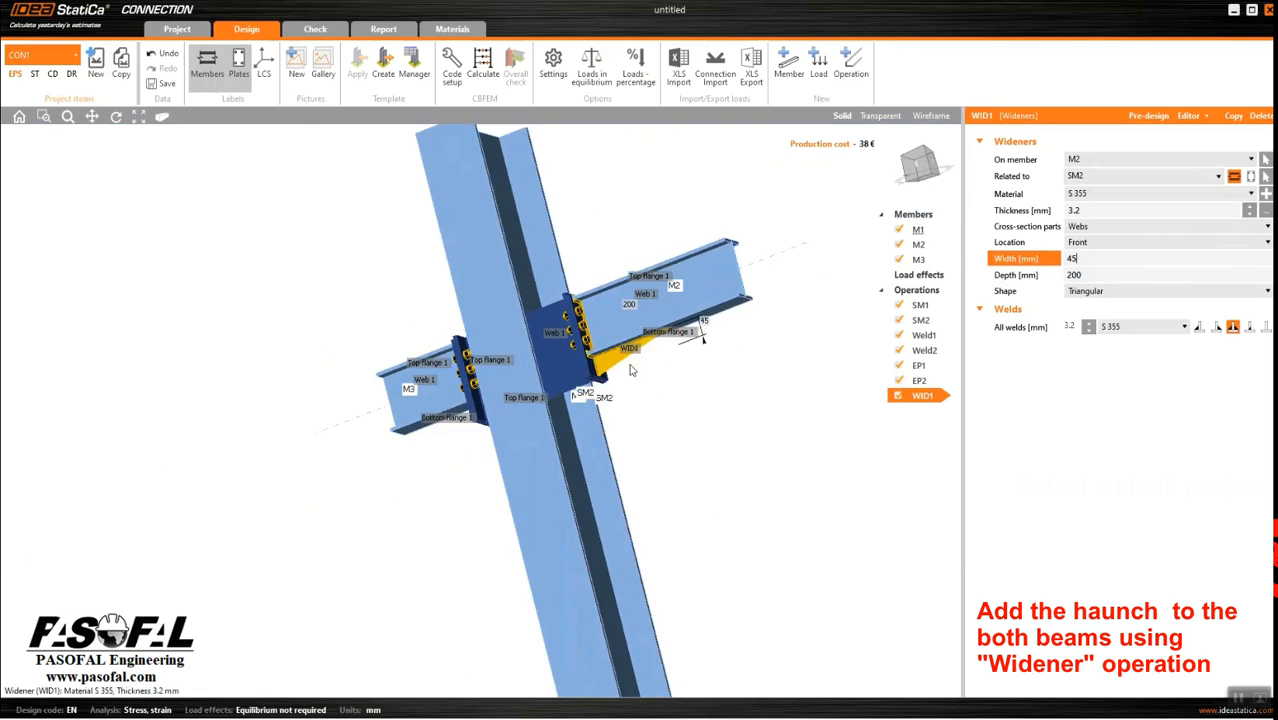
# Step: Set the L1 length of stiffening member SM2 to 120 mm
pyautogui.moveTo(633, 317); pyautogui.dragTo(618, 349, button='right')
pyautogui.scroll(3, 614, 381)
pyautogui.scroll(-4, 618, 349)
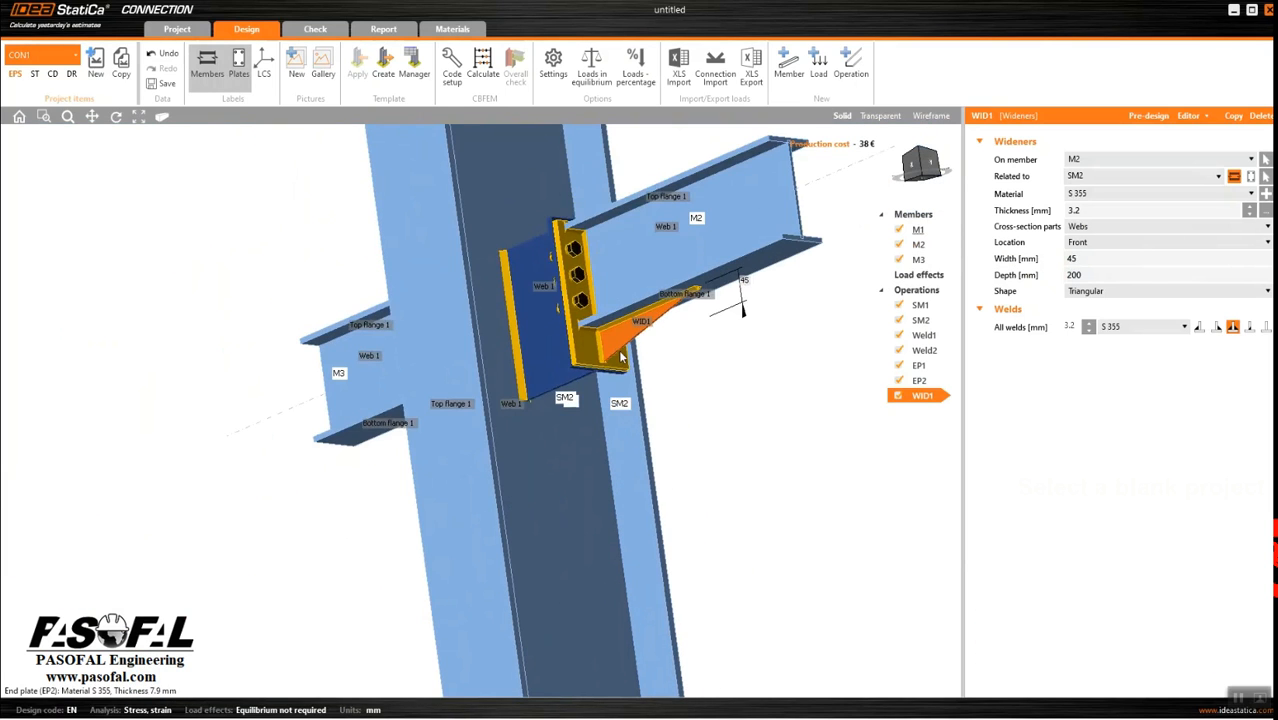
pyautogui.click(545, 355)
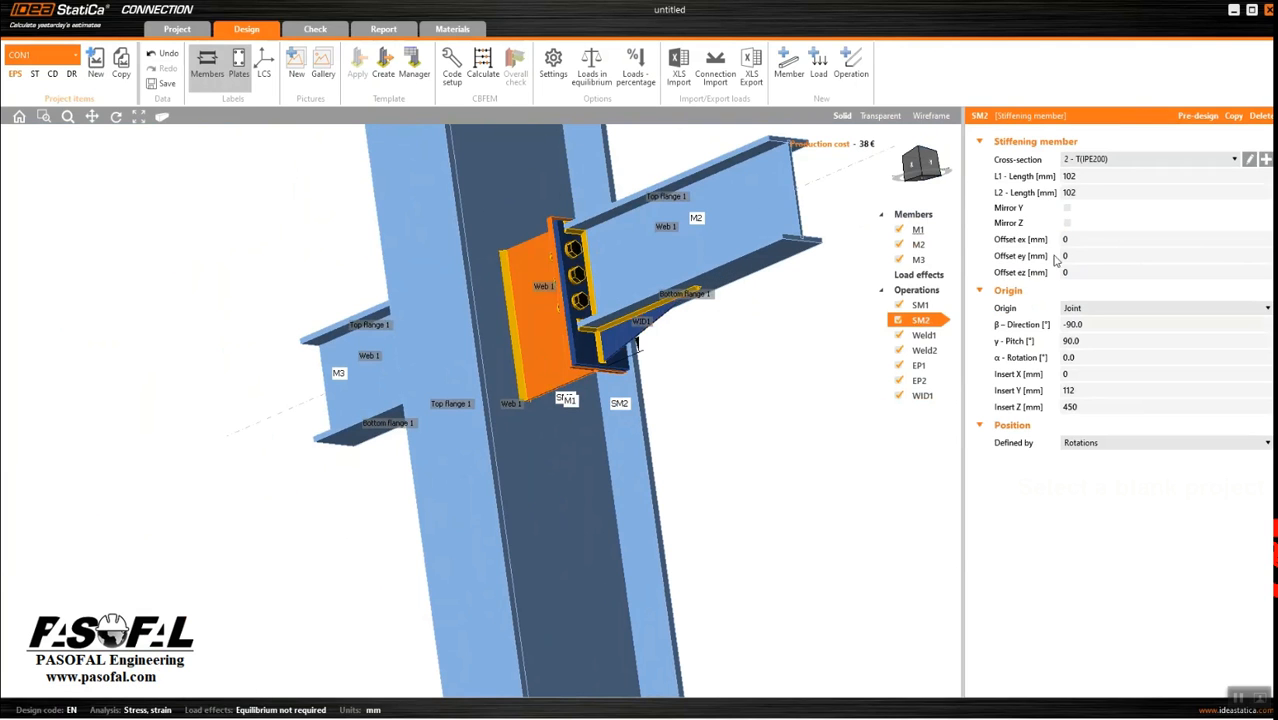
pyautogui.click(1086, 178)
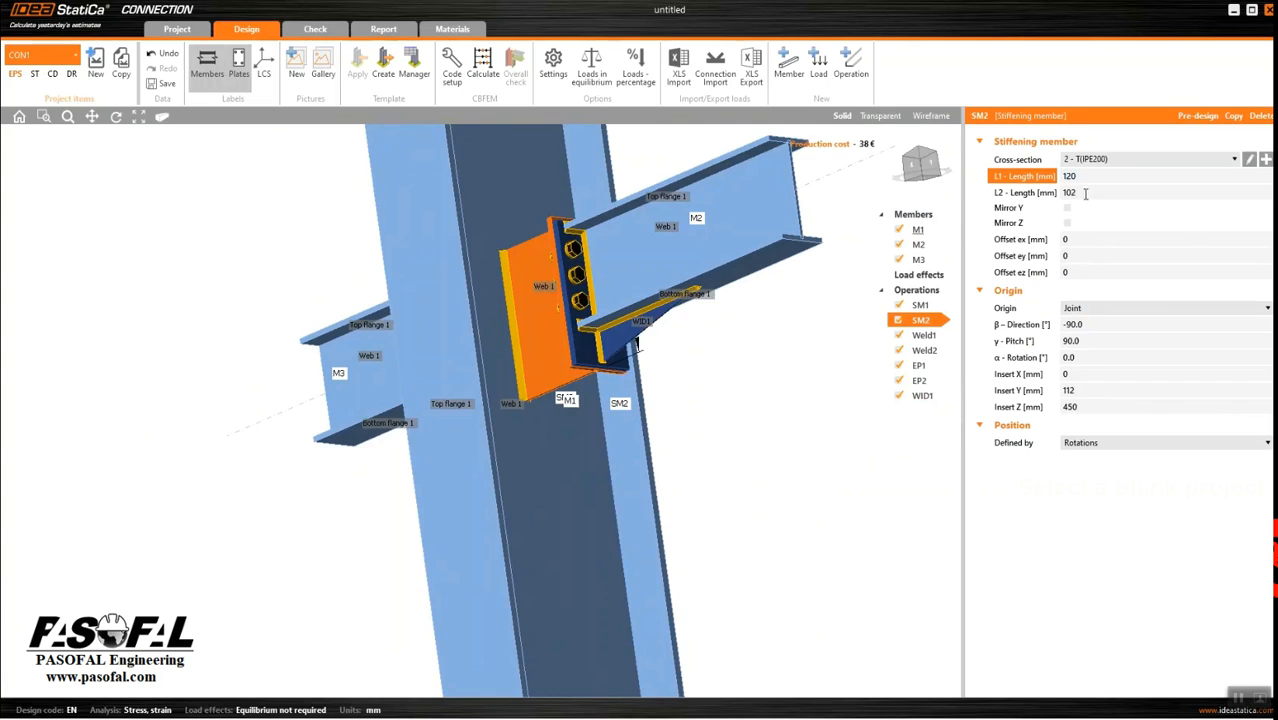
pyautogui.scroll(5, 615, 360)
pyautogui.scroll(-2, 608, 364)
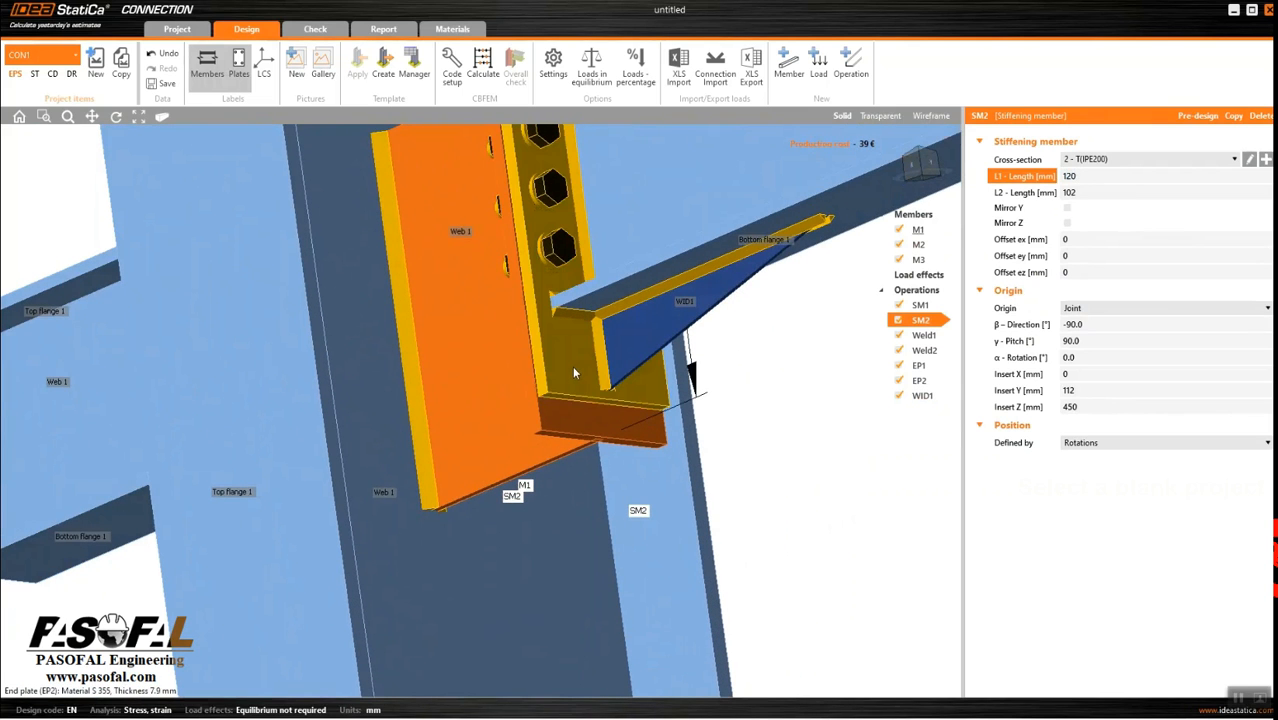
# Step: Increase the bottom dimension of M2's end plate EP2 to 70 mm
pyautogui.click(573, 373)
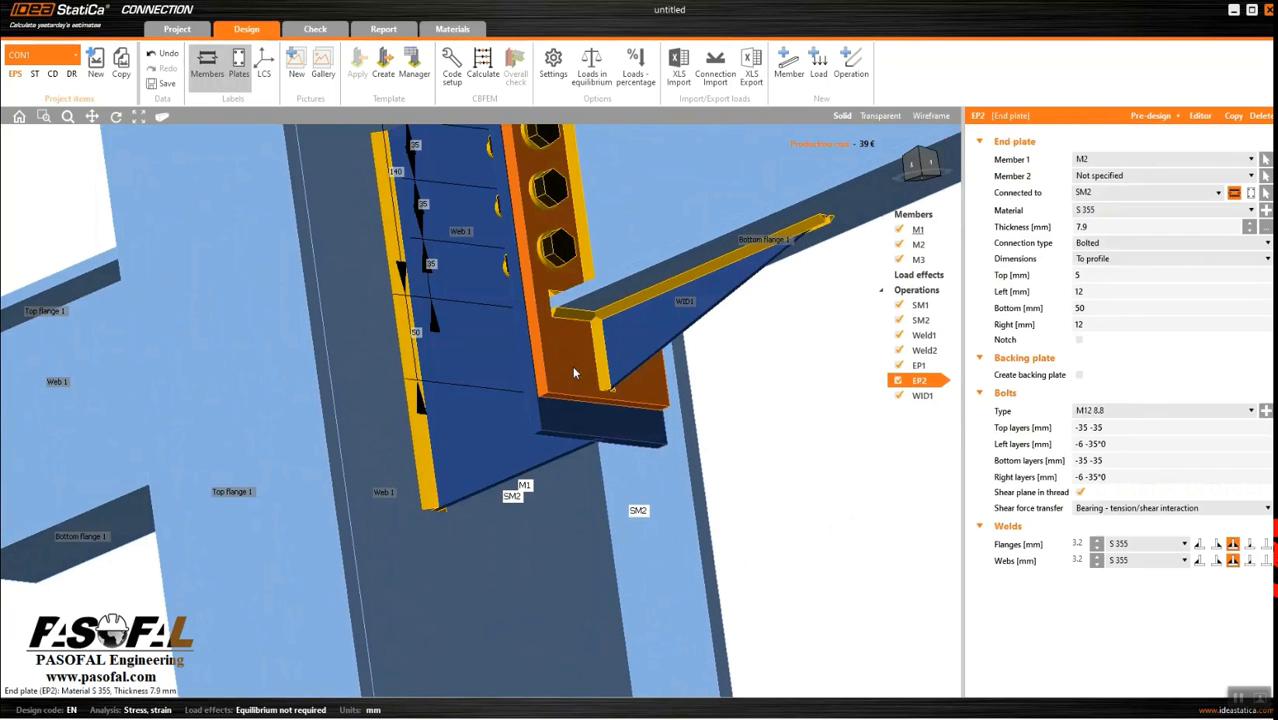
pyautogui.doubleClick(1095, 307)
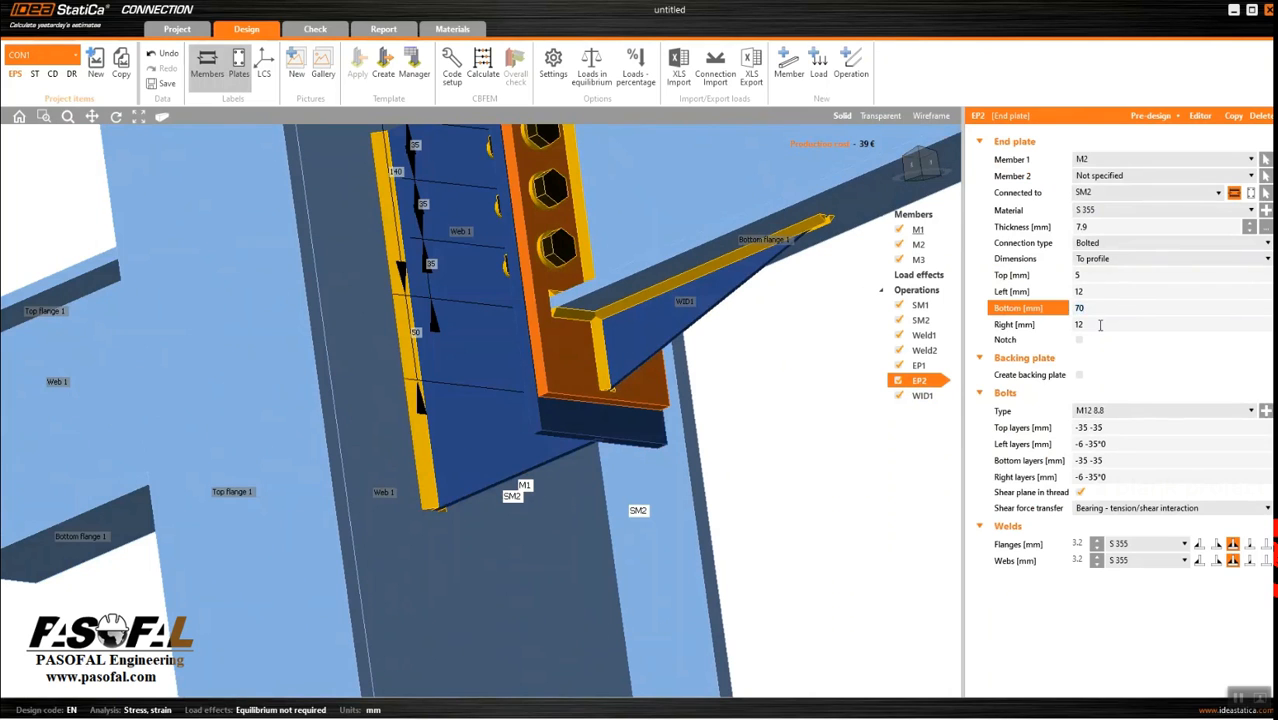
pyautogui.click(1100, 325)
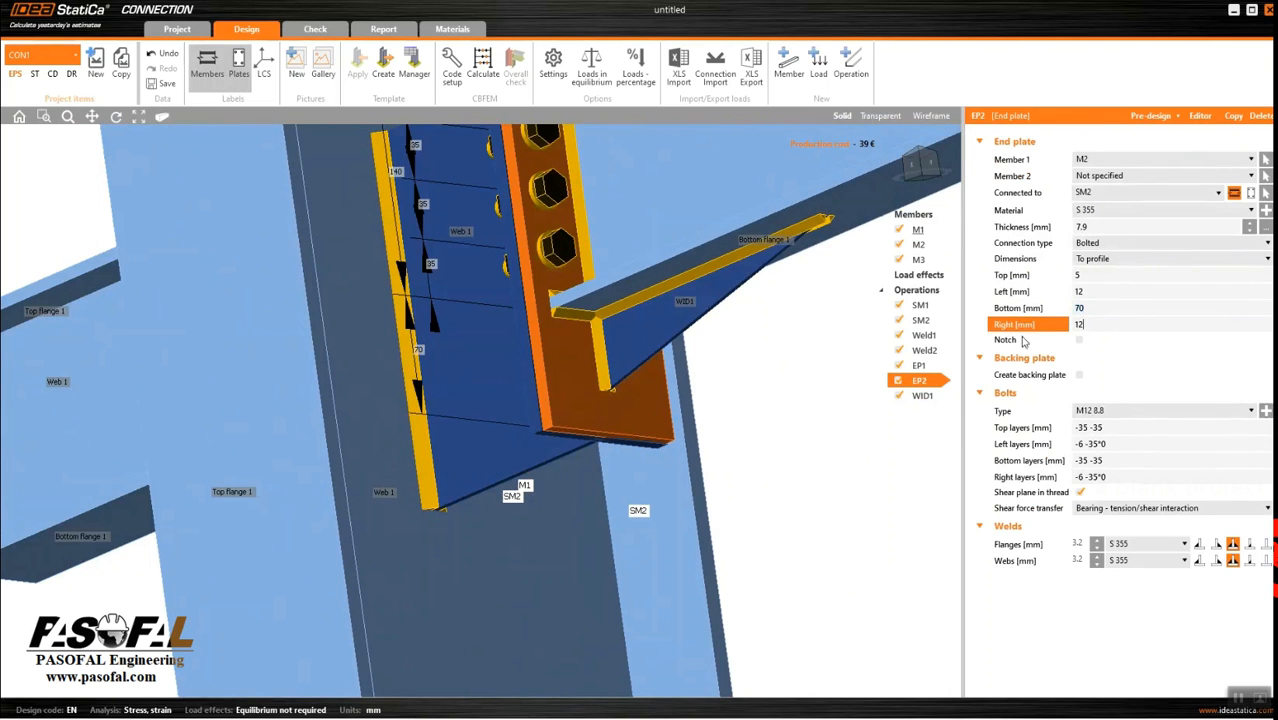
# Step: Set the width of M2's widener WID1 to 65 mm after trying 60 and 70 mm
pyautogui.click(789, 349)
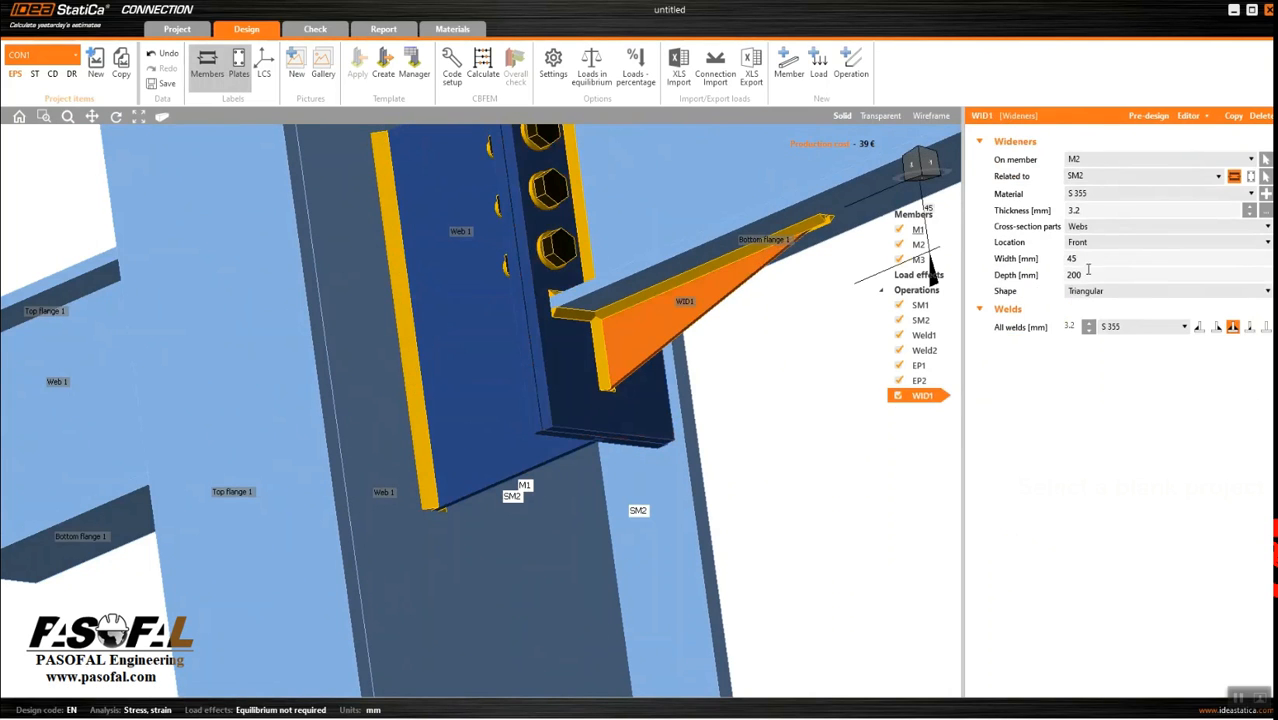
pyautogui.click(1088, 259)
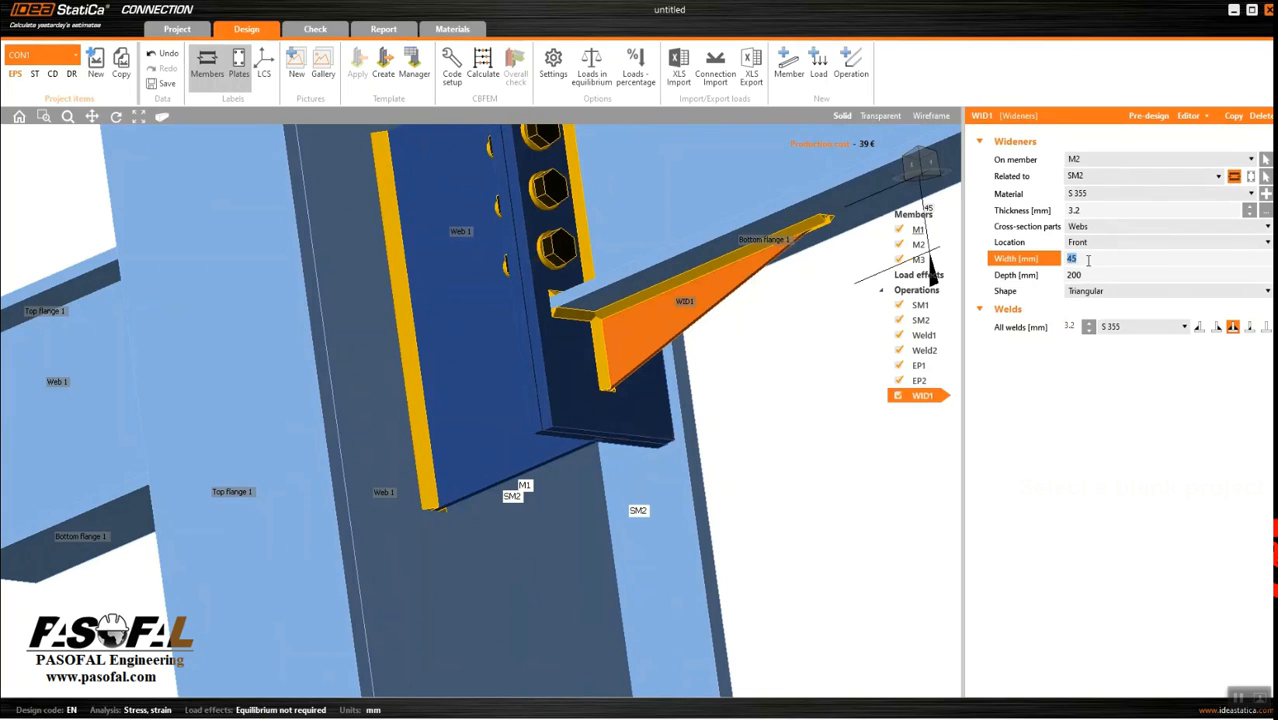
pyautogui.click(1093, 276)
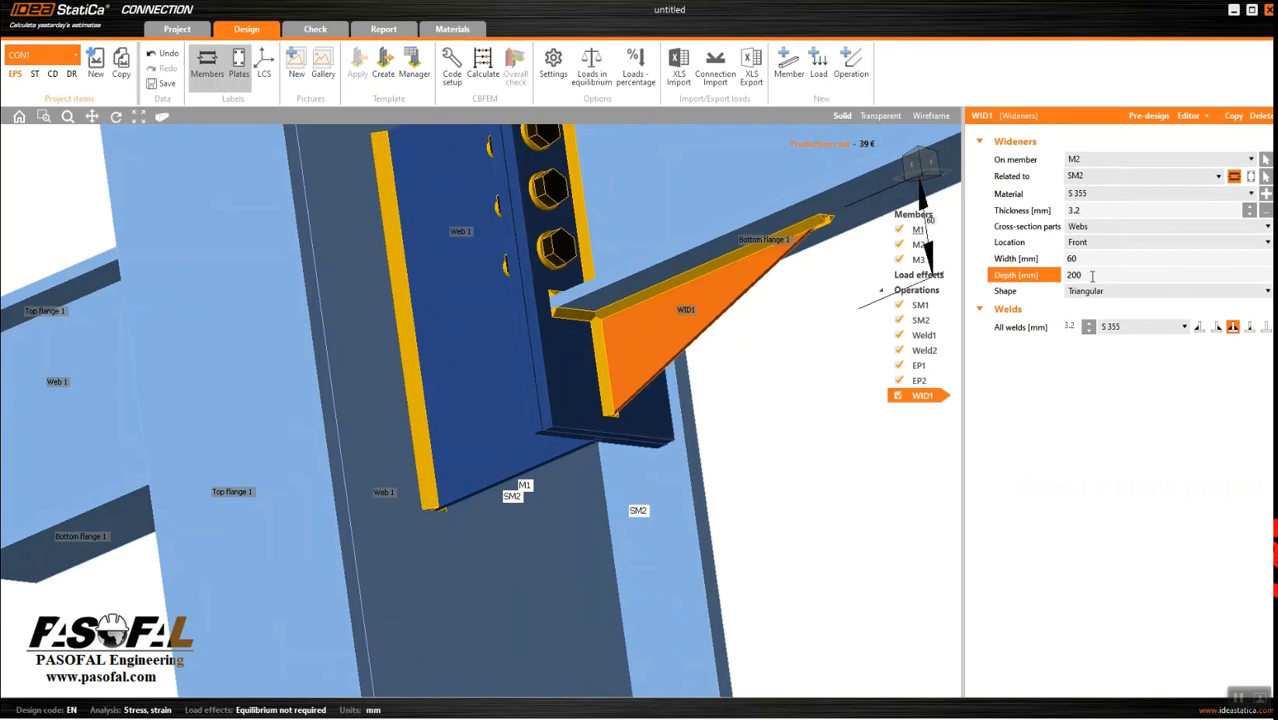
pyautogui.click(1087, 260)
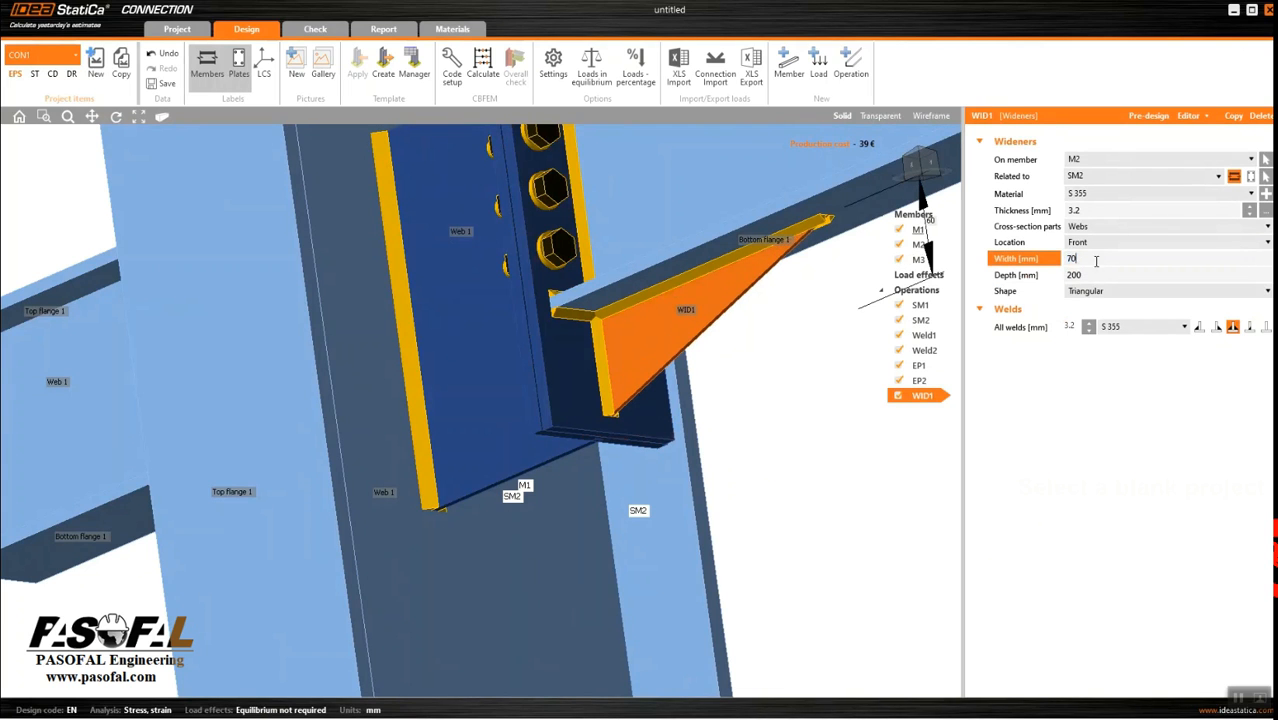
pyautogui.write('70')
pyautogui.click(1096, 274)
pyautogui.click(1088, 259)
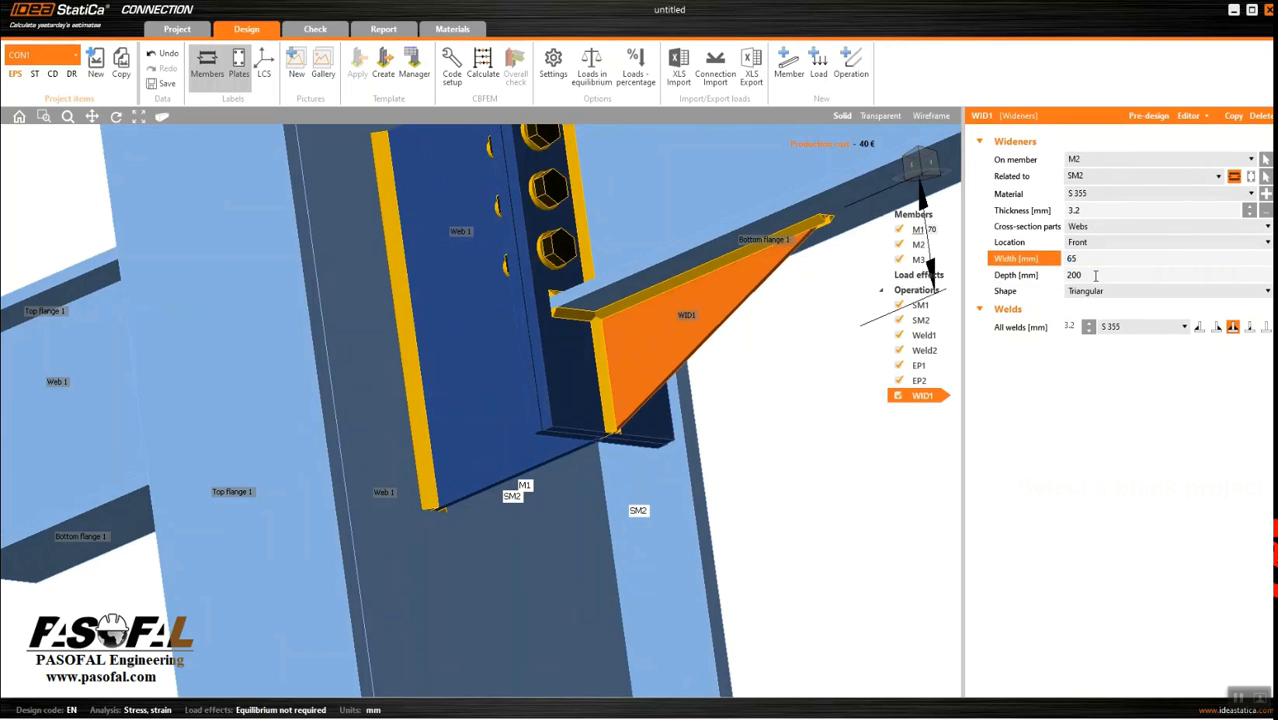
pyautogui.click(1095, 274)
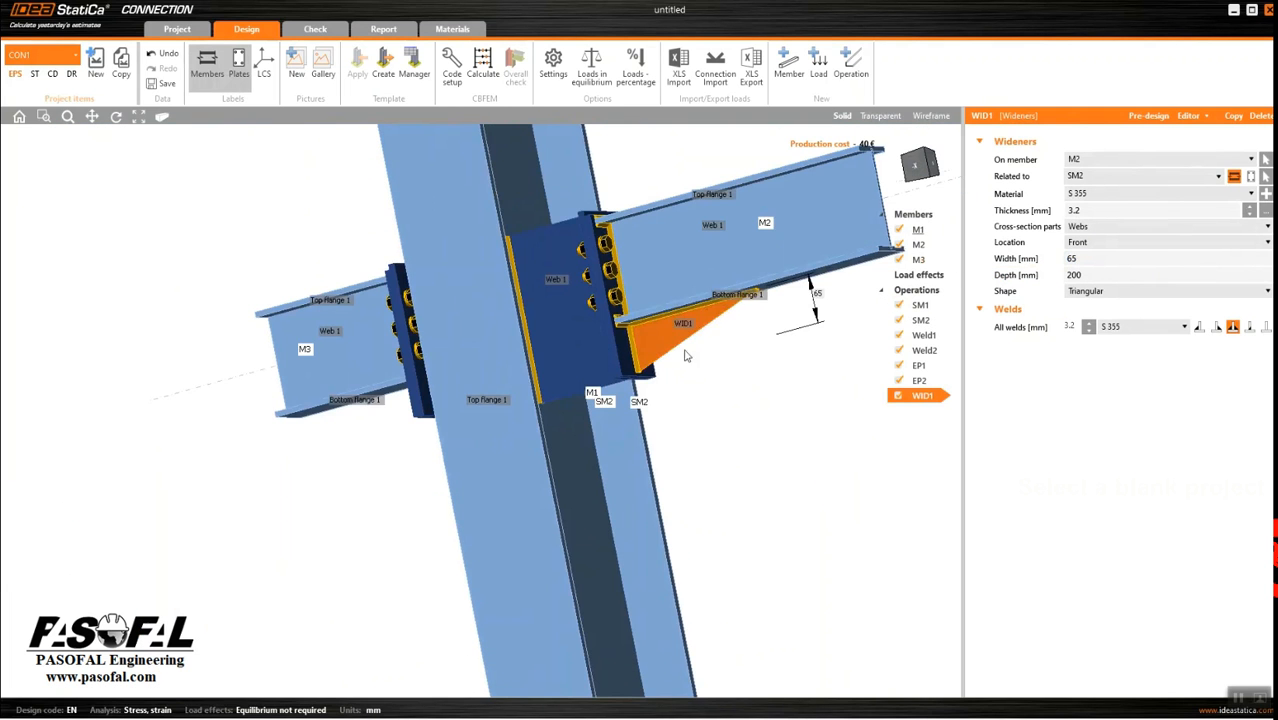
# Step: Set the L1 length of stiffening member SM1 to 120 mm
pyautogui.moveTo(726, 351); pyautogui.dragTo(776, 348, button='right')
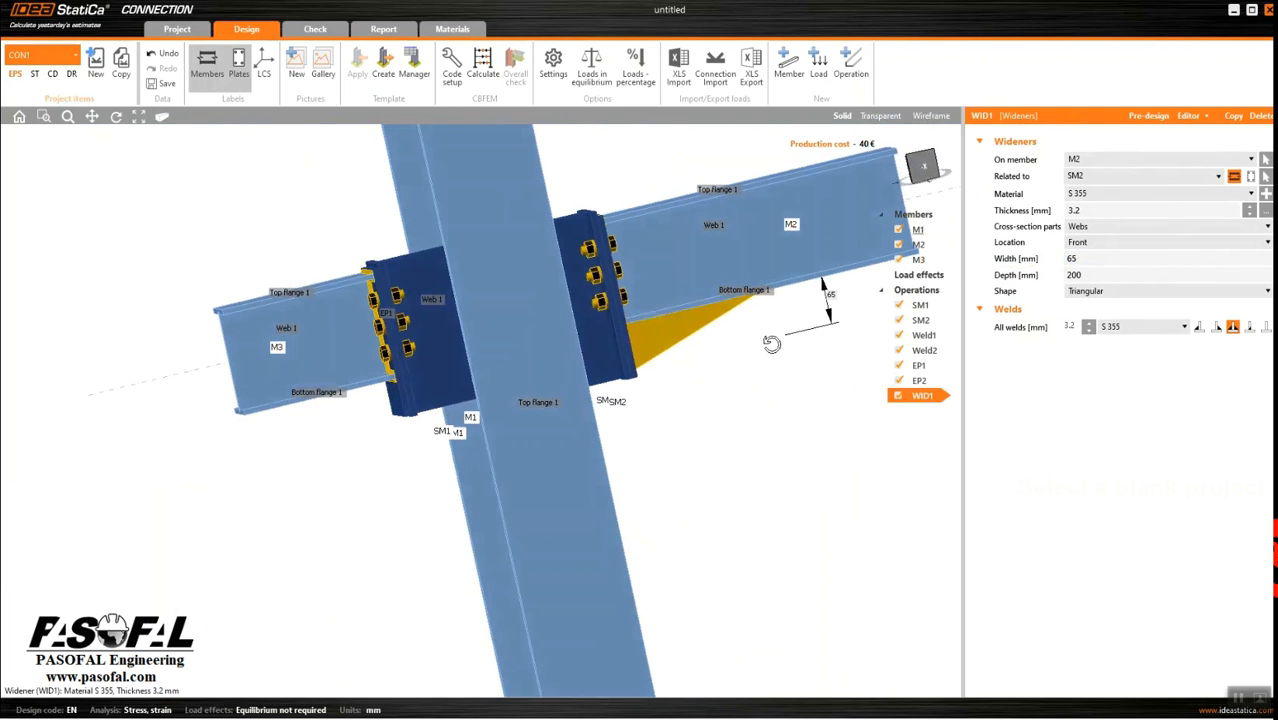
pyautogui.click(437, 376)
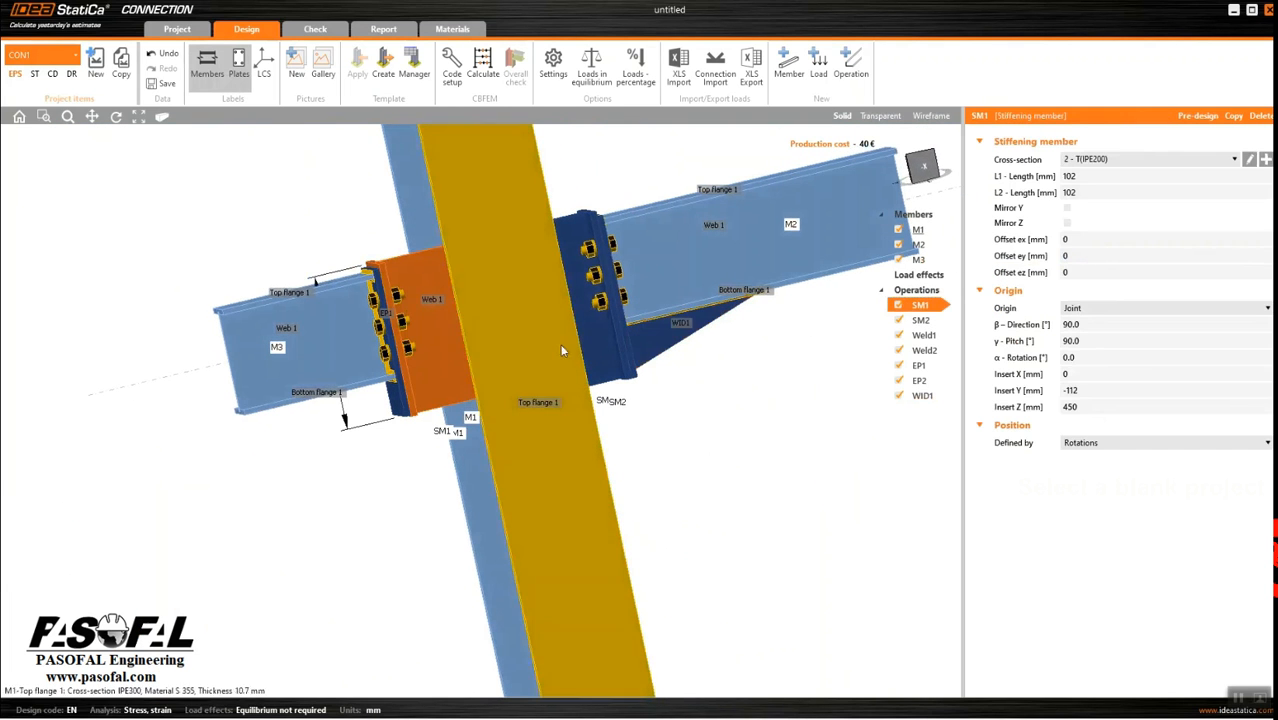
pyautogui.click(1085, 176)
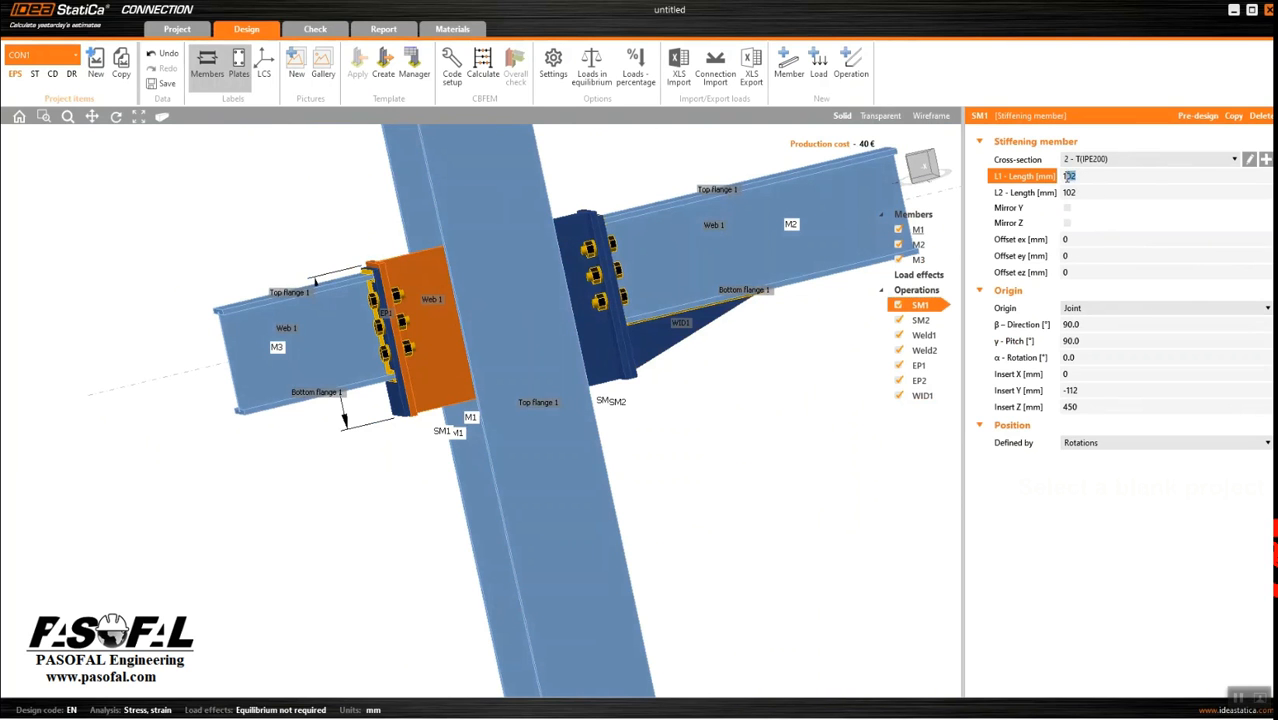
pyautogui.click(1098, 192)
# Step: Set the bottom dimension of M3's end plate EP1 to 70 mm
pyautogui.scroll(5, 428, 401)
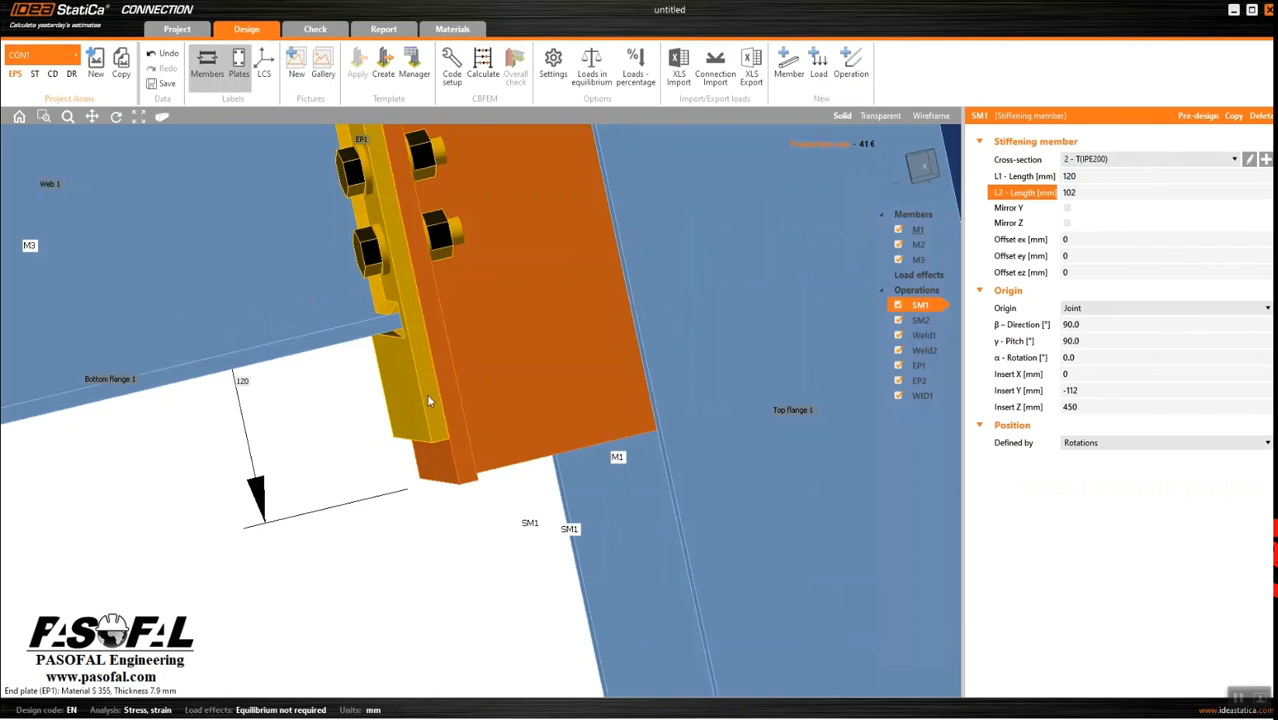
pyautogui.click(429, 419)
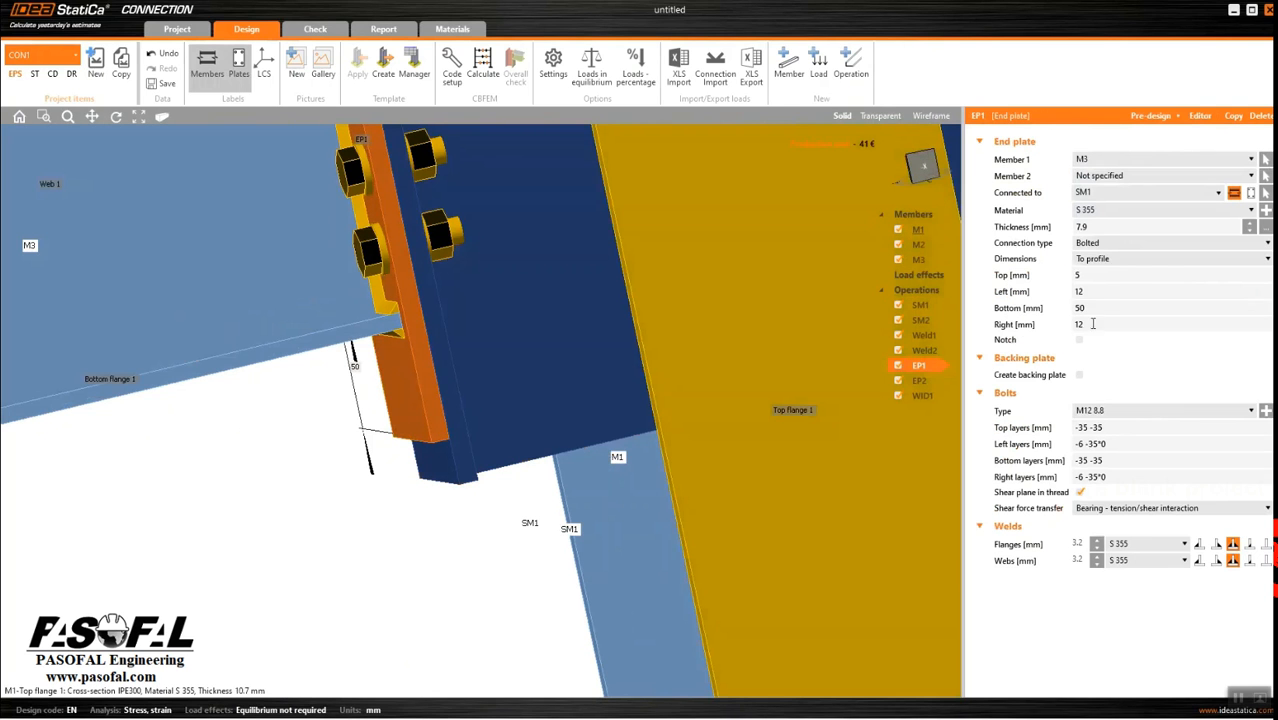
pyautogui.click(1092, 308)
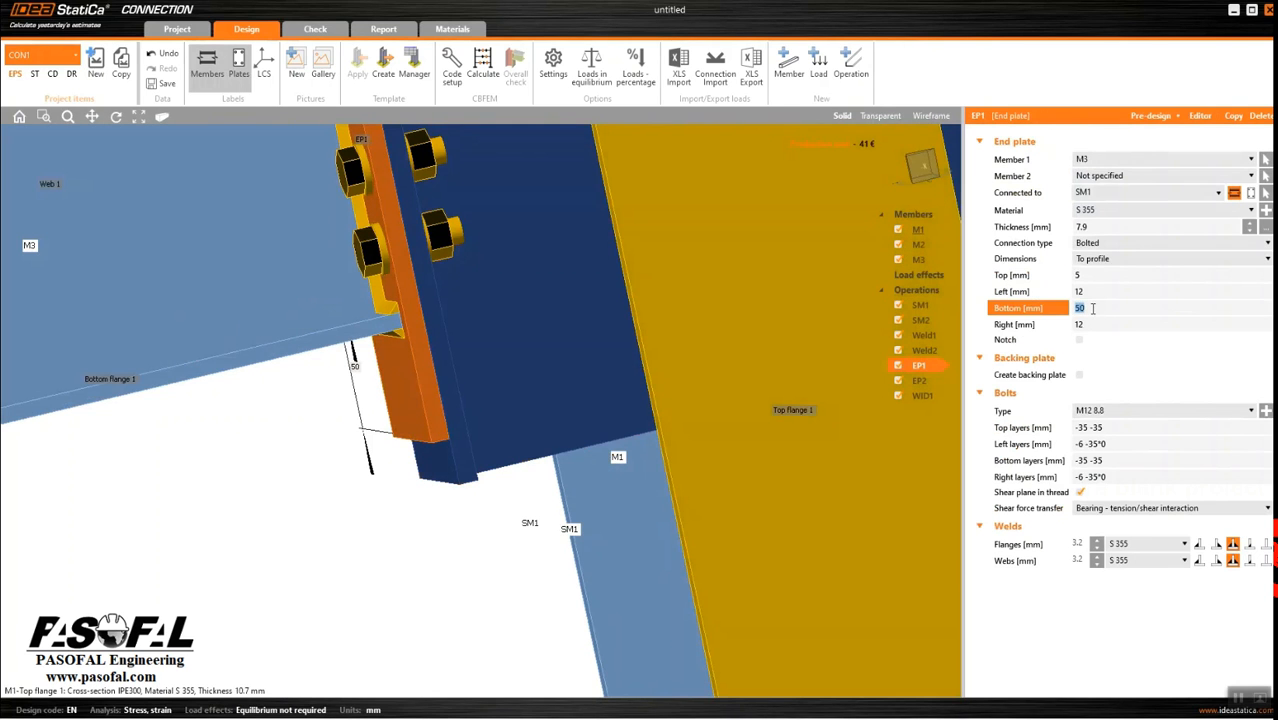
pyautogui.click(1097, 324)
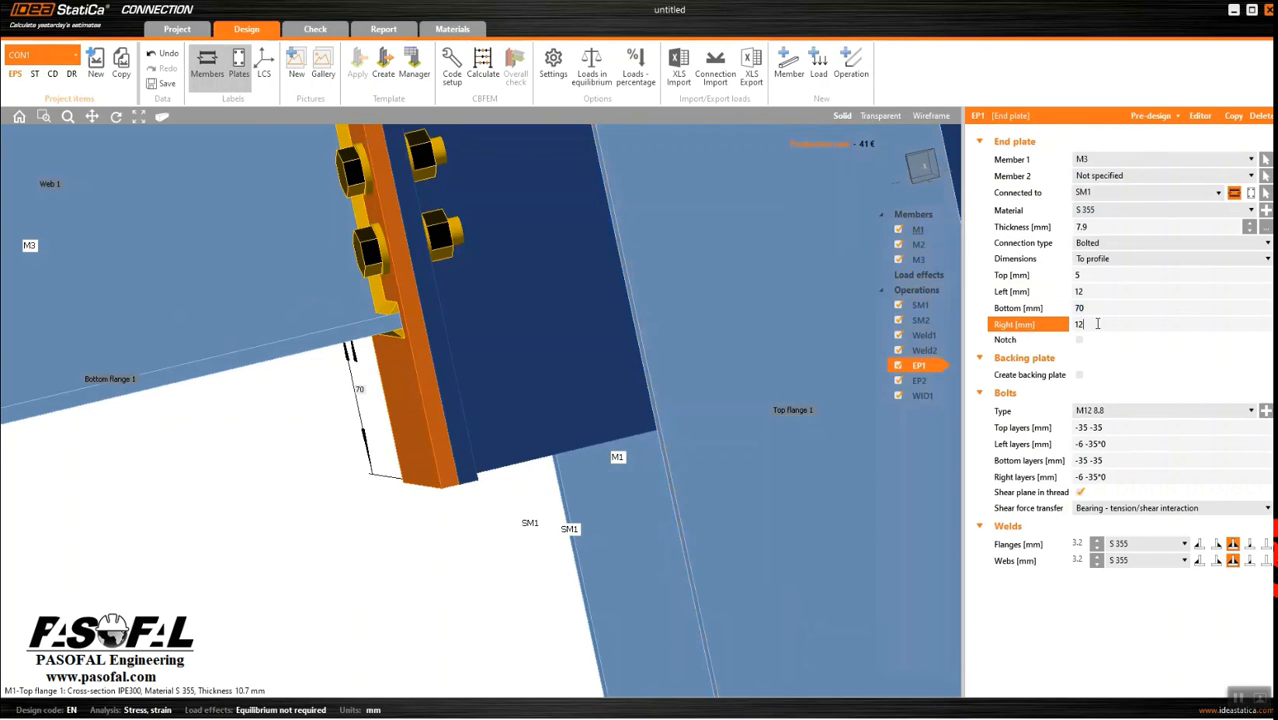
# Step: Copy widener WID1, assign the copy to member M3 and relate it to stiffening member SM1
pyautogui.moveTo(411, 392); pyautogui.dragTo(420, 368, button='middle')
pyautogui.moveTo(831, 364); pyautogui.dragTo(742, 372, button='middle')
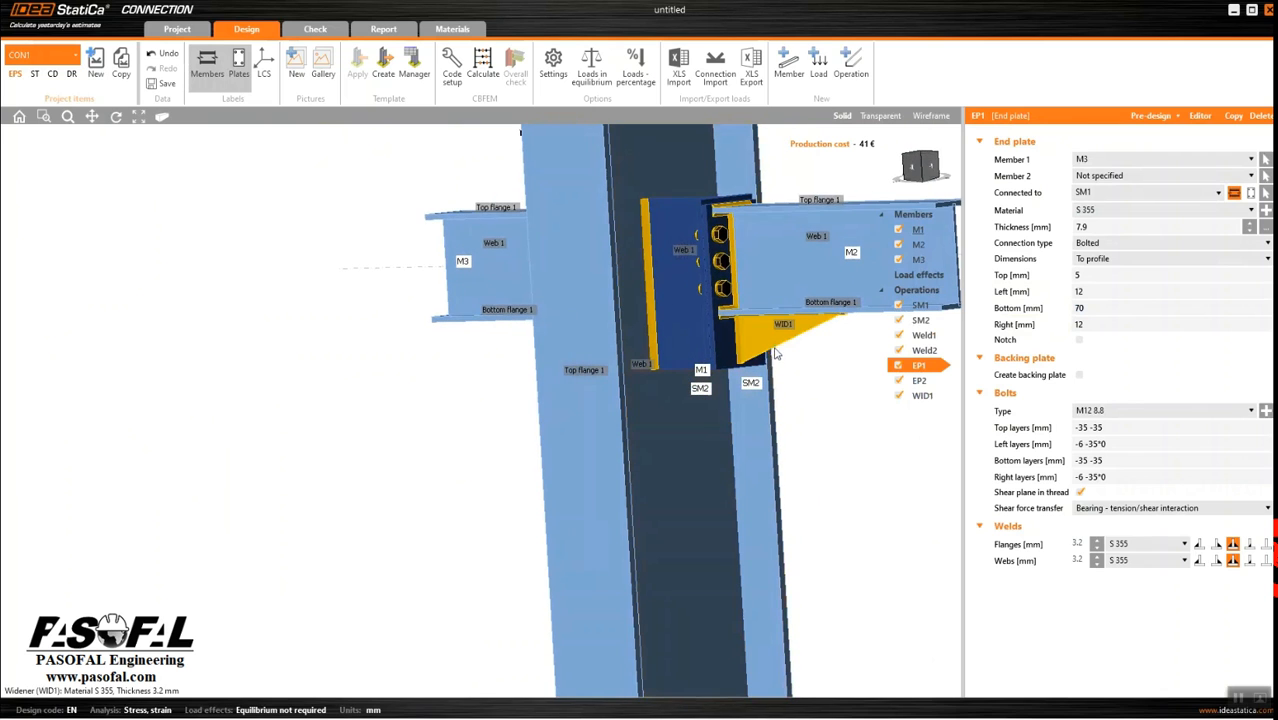
pyautogui.click(757, 344)
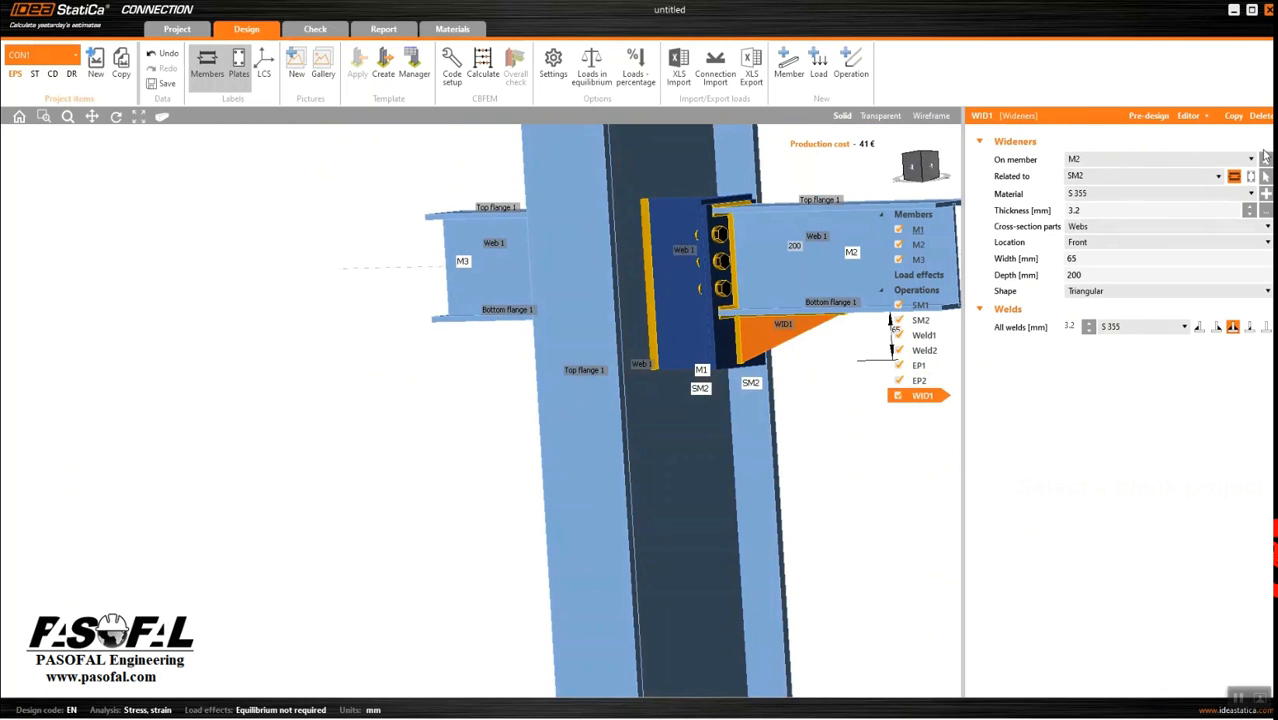
pyautogui.click(1235, 117)
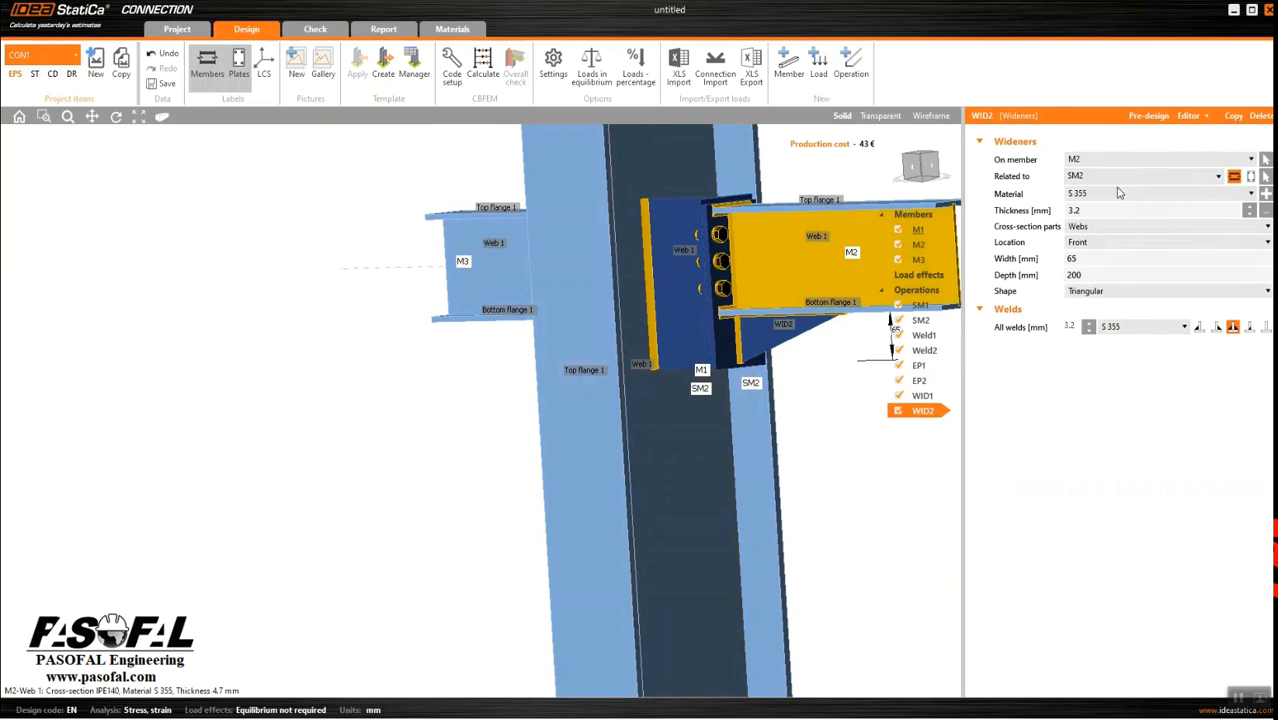
pyautogui.click(1103, 163)
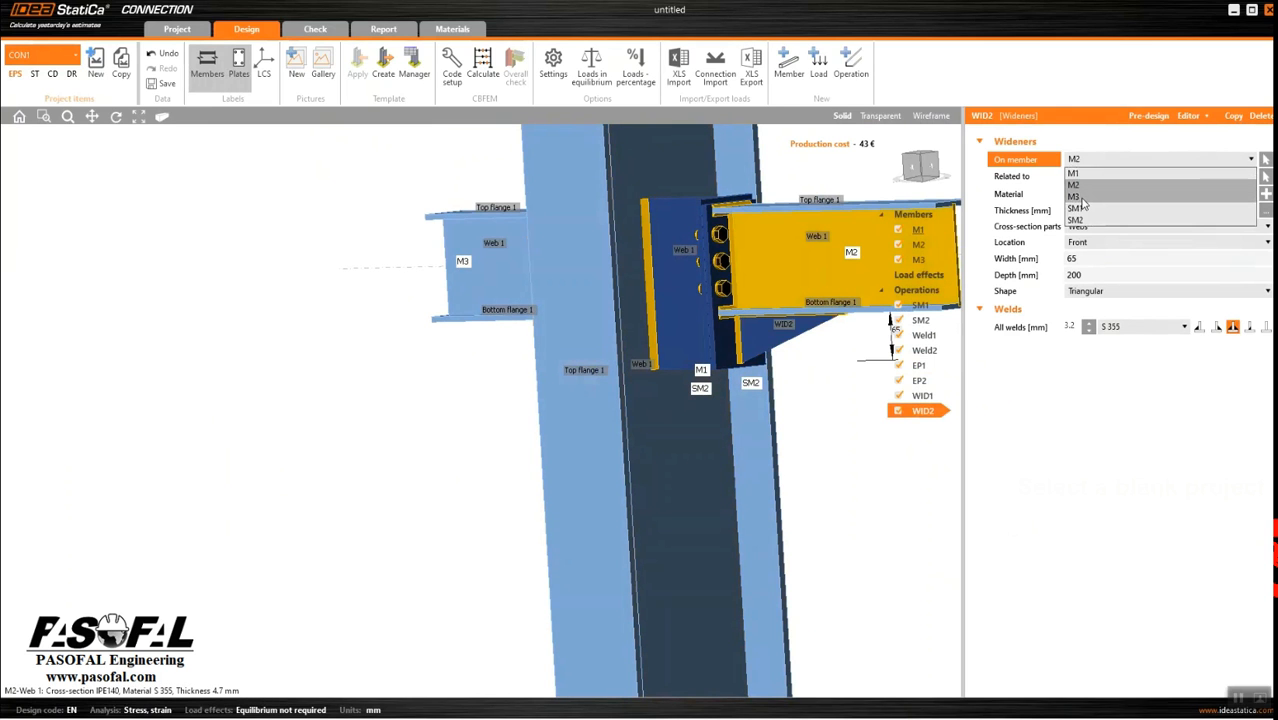
pyautogui.click(1080, 198)
pyautogui.click(1097, 178)
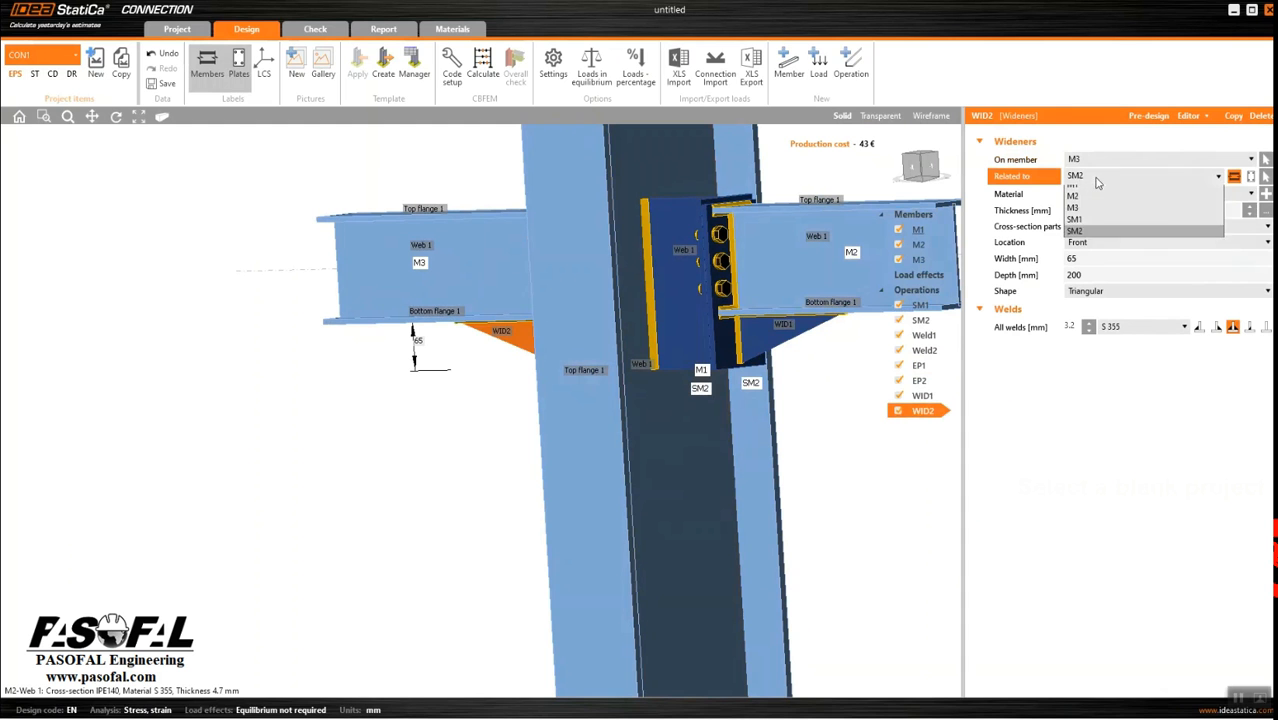
pyautogui.click(1083, 229)
# Step: Hide the plate and member labels in the 3D model
pyautogui.moveTo(400, 440); pyautogui.dragTo(545, 400, button='middle')
pyautogui.moveTo(433, 402); pyautogui.dragTo(557, 275, button='middle')
pyautogui.click(238, 65)
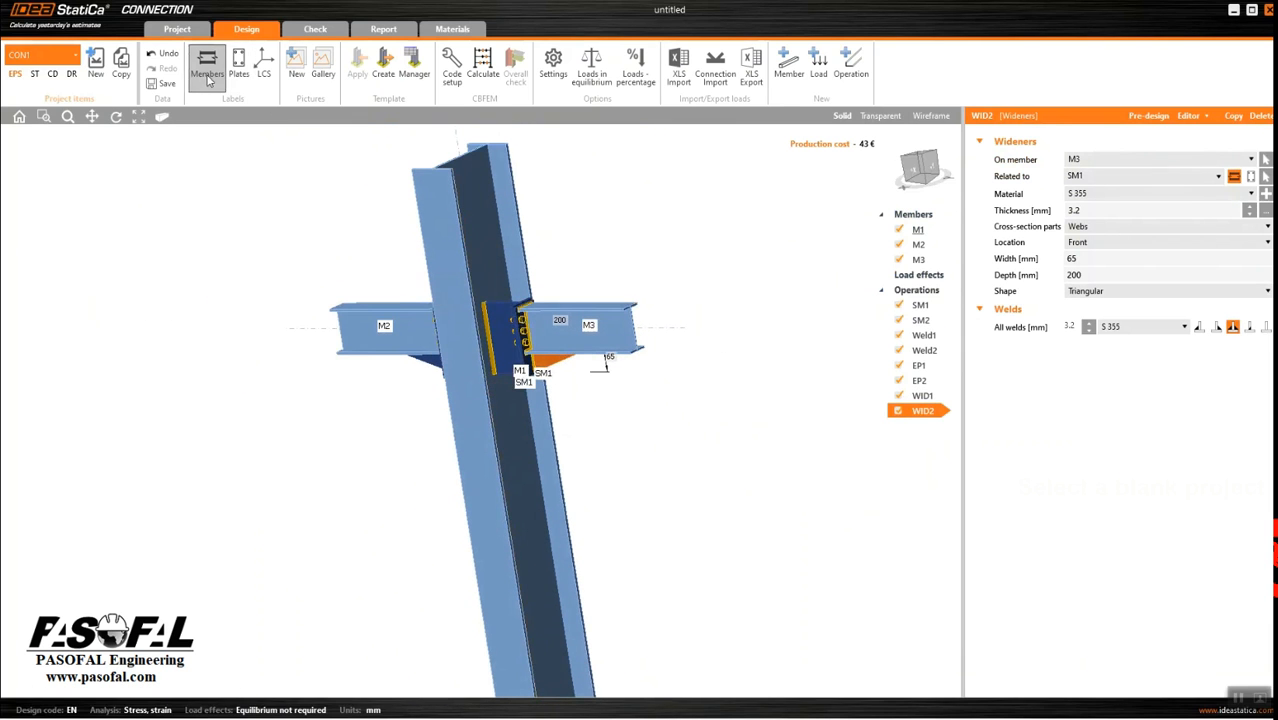
pyautogui.click(207, 65)
# Step: Examine column M1 and the haunched beam connections on both of its sides from several angles
pyautogui.moveTo(612, 402); pyautogui.dragTo(519, 371, button='middle')
pyautogui.scroll(3, 480, 328)
pyautogui.scroll(-5, 519, 371)
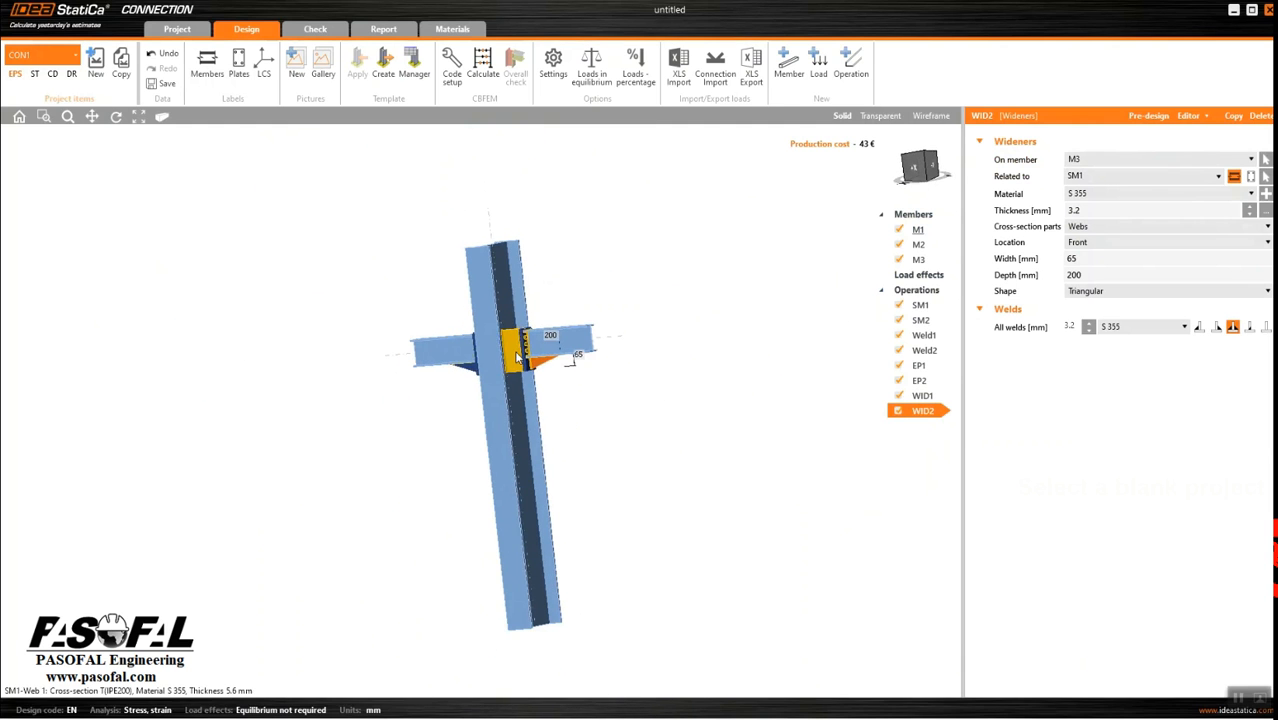
pyautogui.click(527, 457)
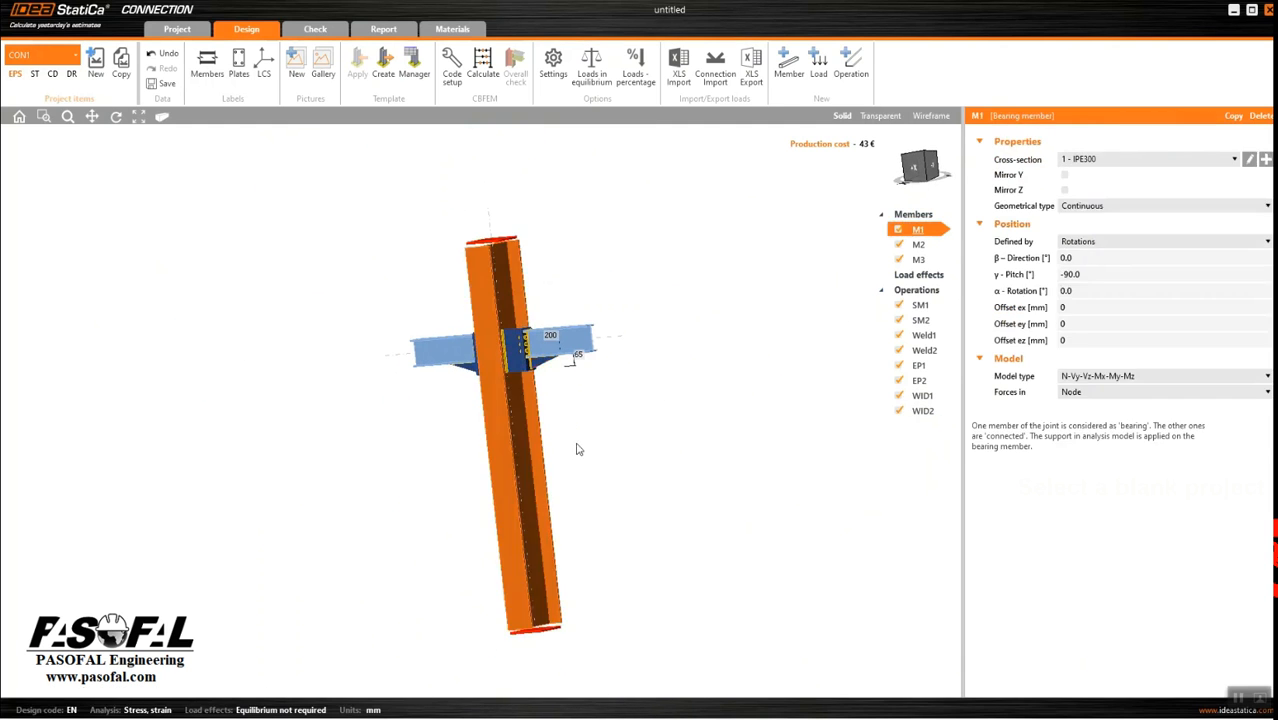
pyautogui.scroll(5, 498, 291)
pyautogui.scroll(-5, 590, 300)
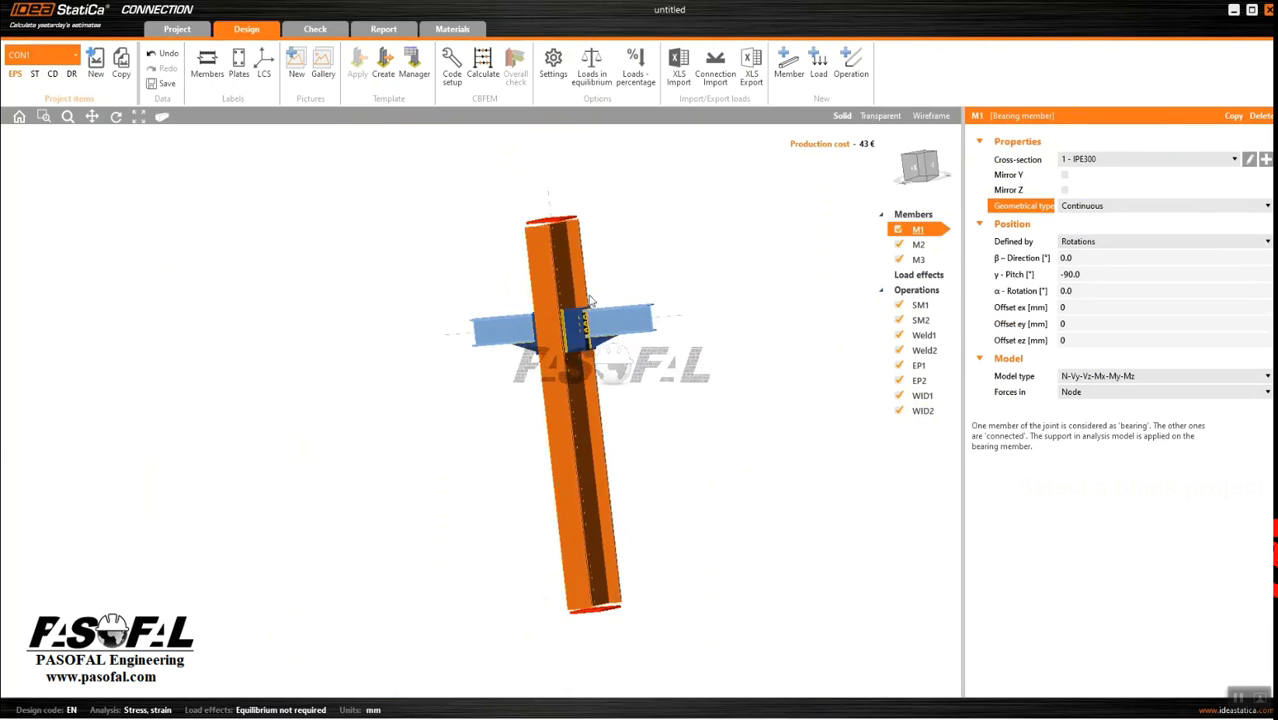
pyautogui.scroll(5, 592, 303)
pyautogui.moveTo(605, 306); pyautogui.dragTo(524, 316, button='right')
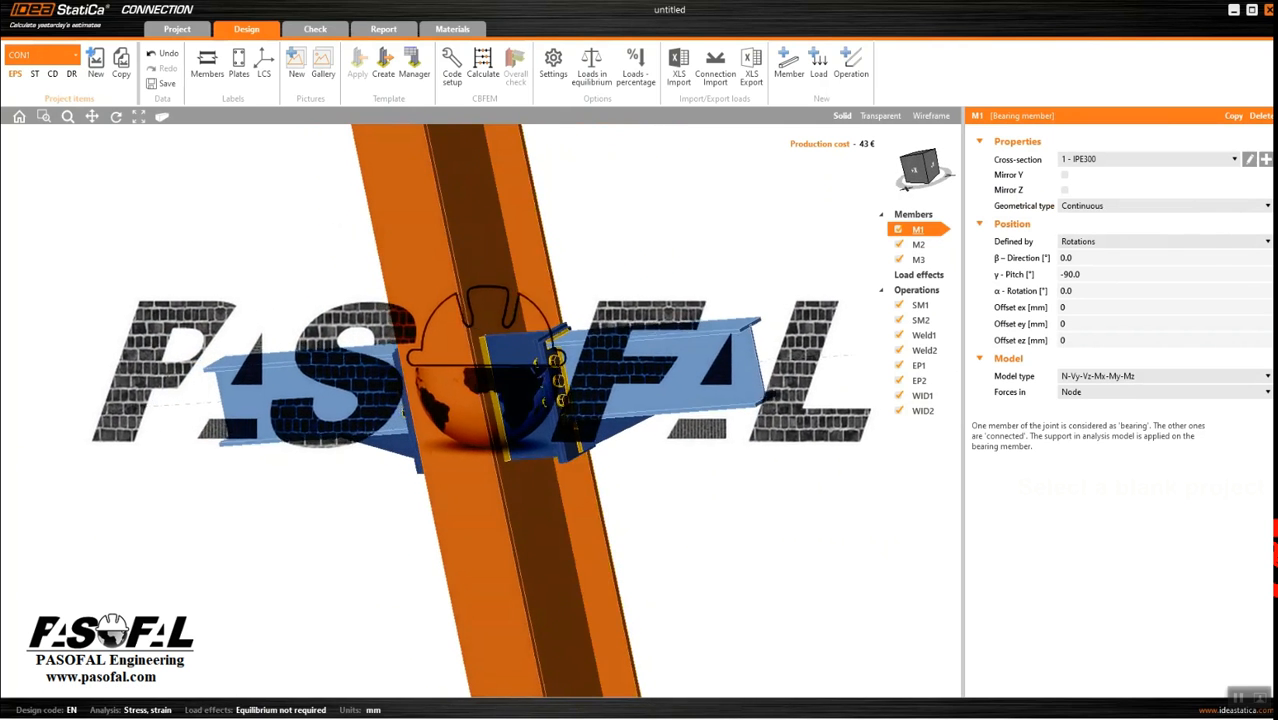